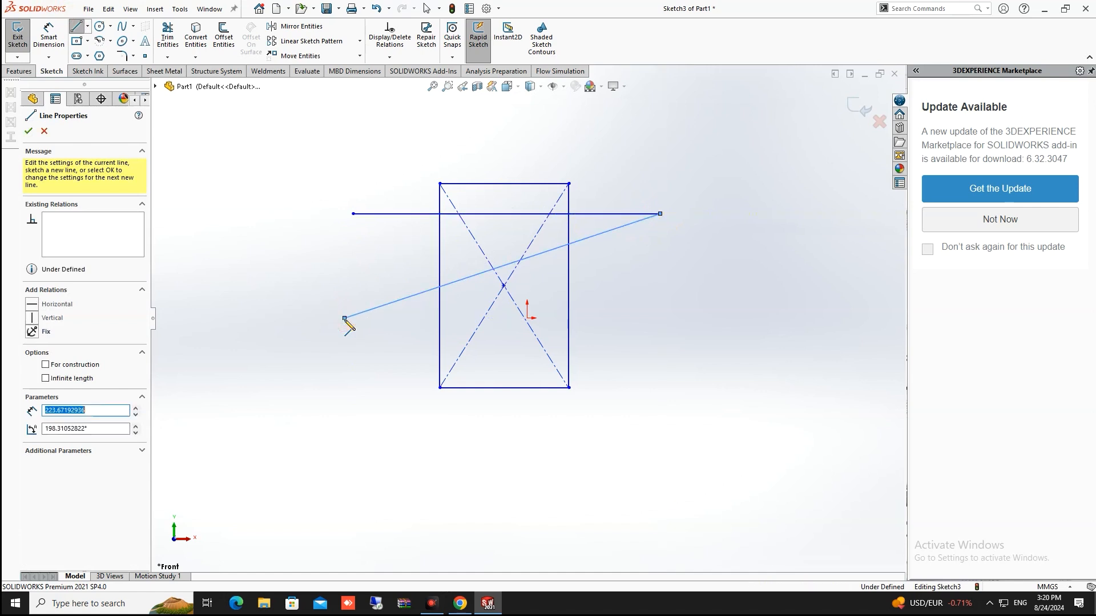
Complete the long horizontal line through the rectangle at the origin's height, then start Trim Entities
{"action": "left_click", "coordinate": [729, 318]}
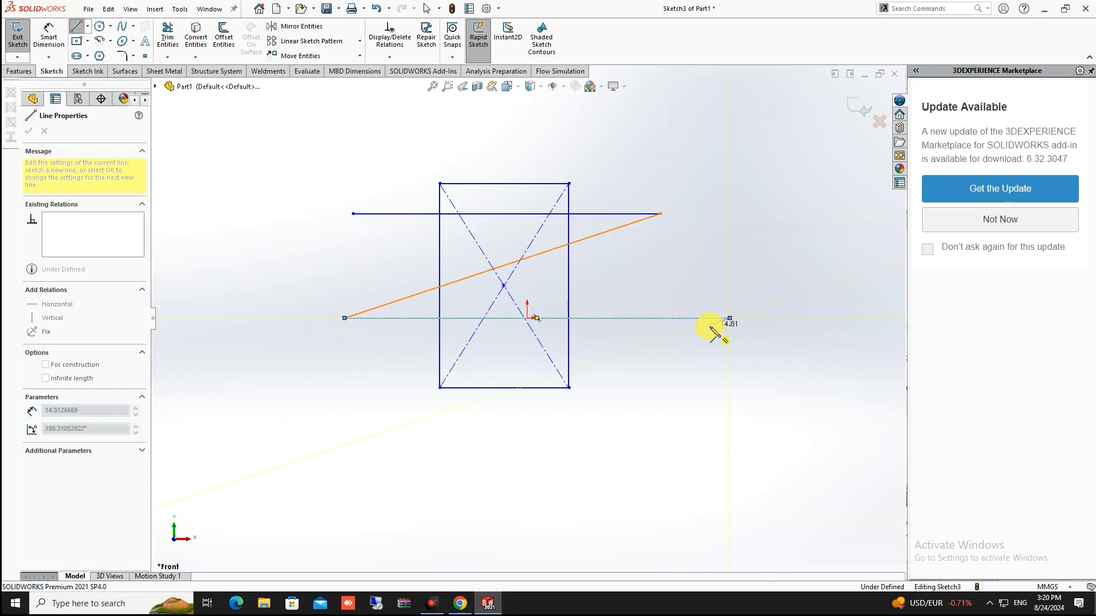
{"action": "key", "text": "Escape"}
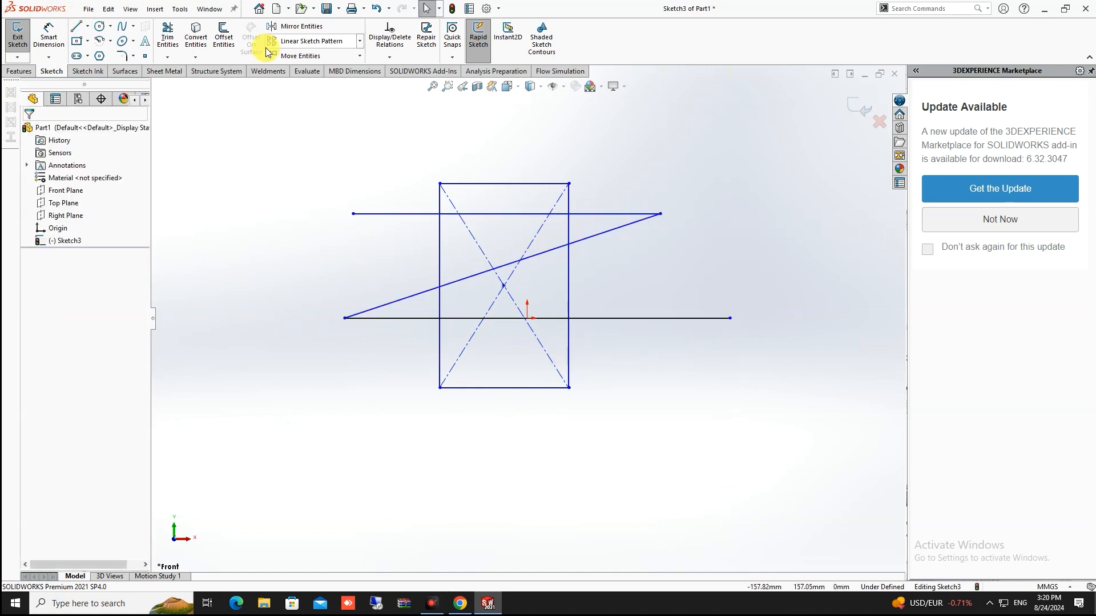
{"action": "left_click", "coordinate": [174, 45]}
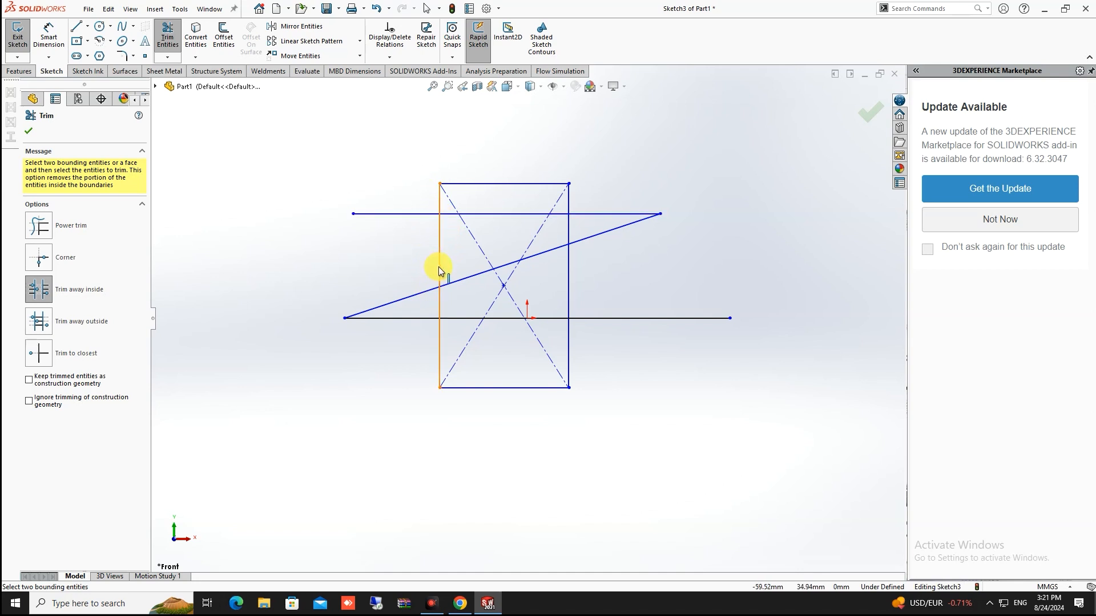
Power-trim the construction X's centre and the rectangle's left side between the horizontal lines
{"action": "left_click", "coordinate": [41, 232]}
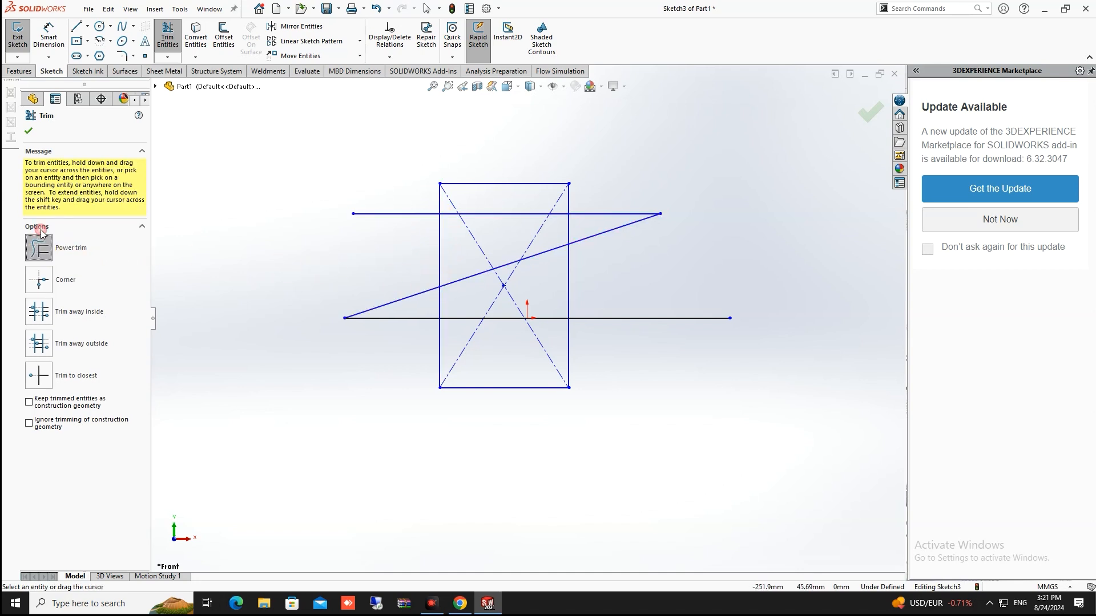
{"action": "mouse_move", "coordinate": [289, 251]}
{"action": "left_mouse_down"}
{"action": "mouse_move", "coordinate": [252, 252]}
{"action": "mouse_move", "coordinate": [229, 279]}
{"action": "mouse_move", "coordinate": [260, 171]}
{"action": "mouse_move", "coordinate": [295, 155]}
{"action": "mouse_move", "coordinate": [323, 166]}
{"action": "mouse_move", "coordinate": [363, 130]}
{"action": "mouse_move", "coordinate": [396, 143]}
{"action": "mouse_move", "coordinate": [462, 126]}
{"action": "mouse_move", "coordinate": [531, 141]}
{"action": "mouse_move", "coordinate": [588, 131]}
{"action": "left_mouse_up"}
{"action": "left_click_drag", "start_coordinate": [366, 249], "coordinate": [447, 242]}
{"action": "mouse_move", "coordinate": [457, 306]}
{"action": "left_mouse_down"}
{"action": "mouse_move", "coordinate": [498, 303]}
{"action": "mouse_move", "coordinate": [516, 275]}
{"action": "mouse_move", "coordinate": [494, 276]}
{"action": "mouse_move", "coordinate": [489, 298]}
{"action": "left_mouse_up"}
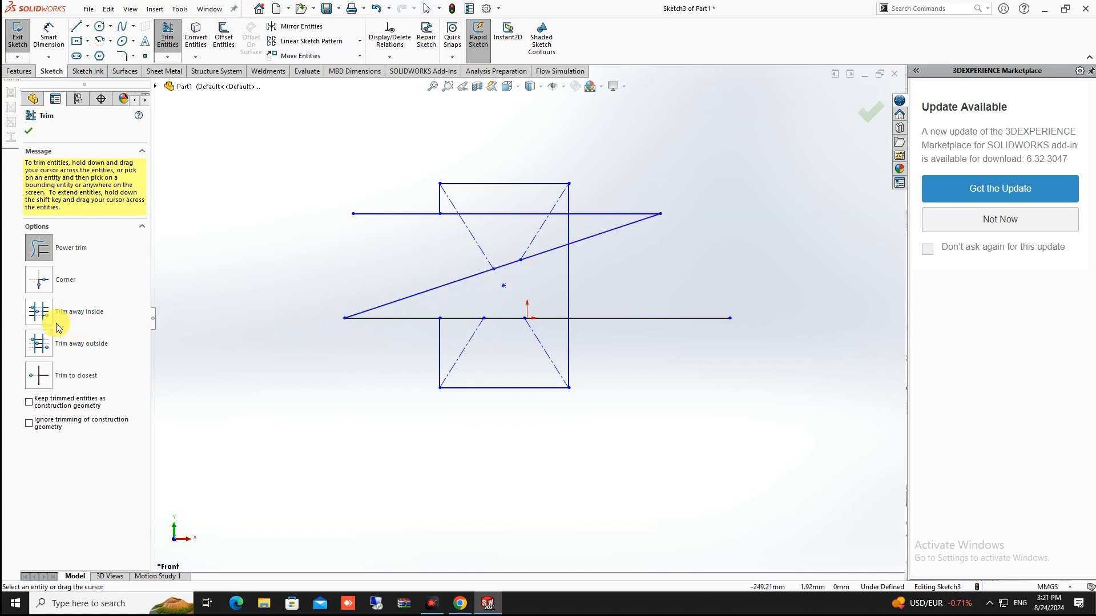
Use Trim away inside between the vertical sides to remove the top edge, undoing the horizontal-line trims
{"action": "left_click", "coordinate": [36, 319]}
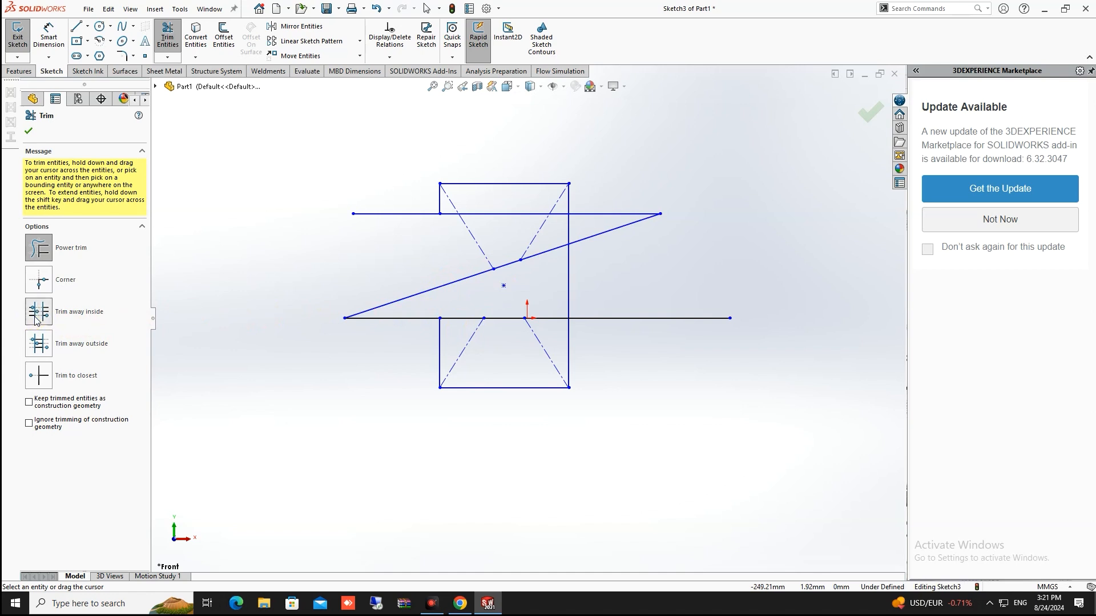
{"action": "left_click", "coordinate": [568, 285]}
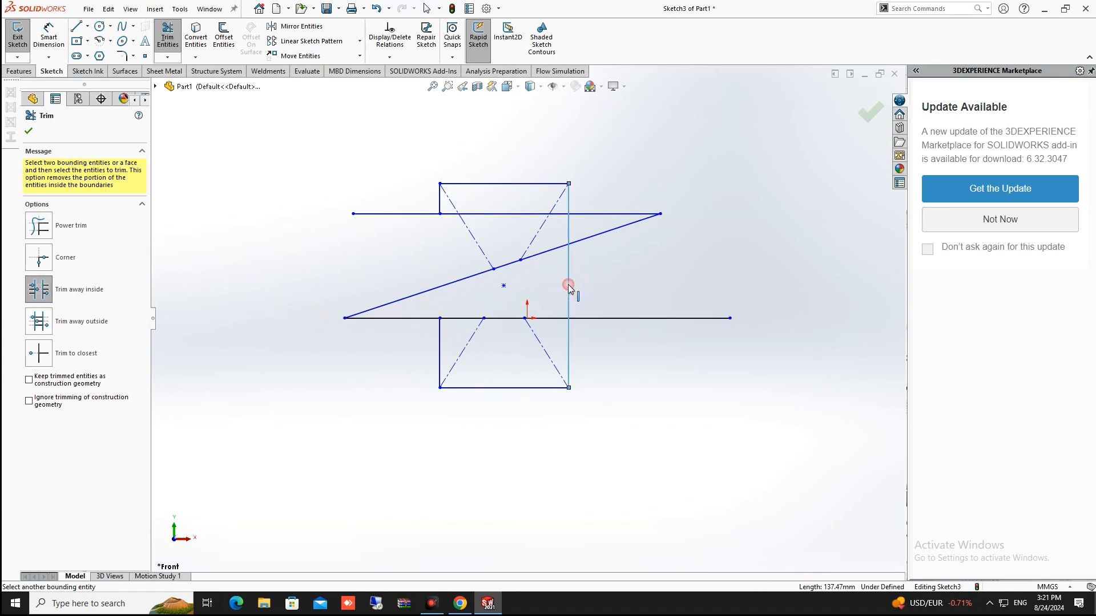
{"action": "left_click", "coordinate": [439, 201]}
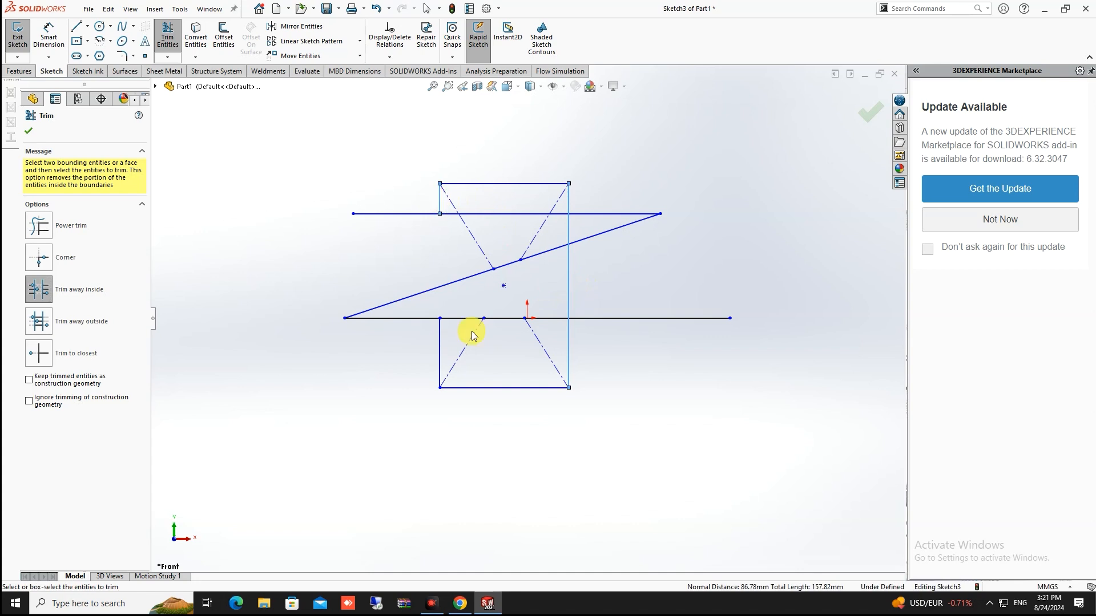
{"action": "left_click", "coordinate": [495, 183]}
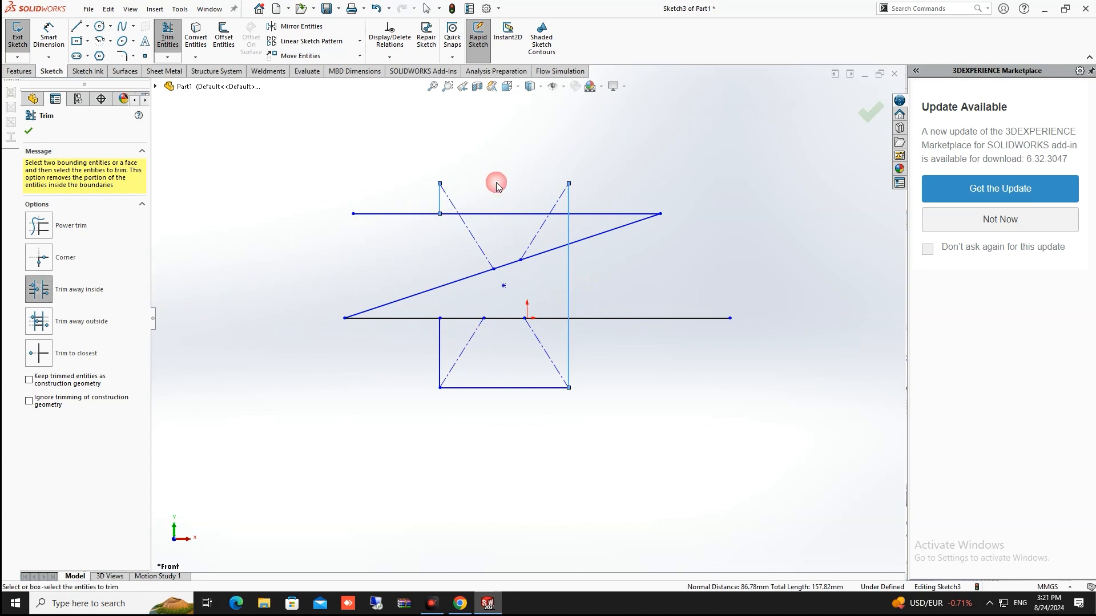
{"action": "left_click", "coordinate": [501, 318]}
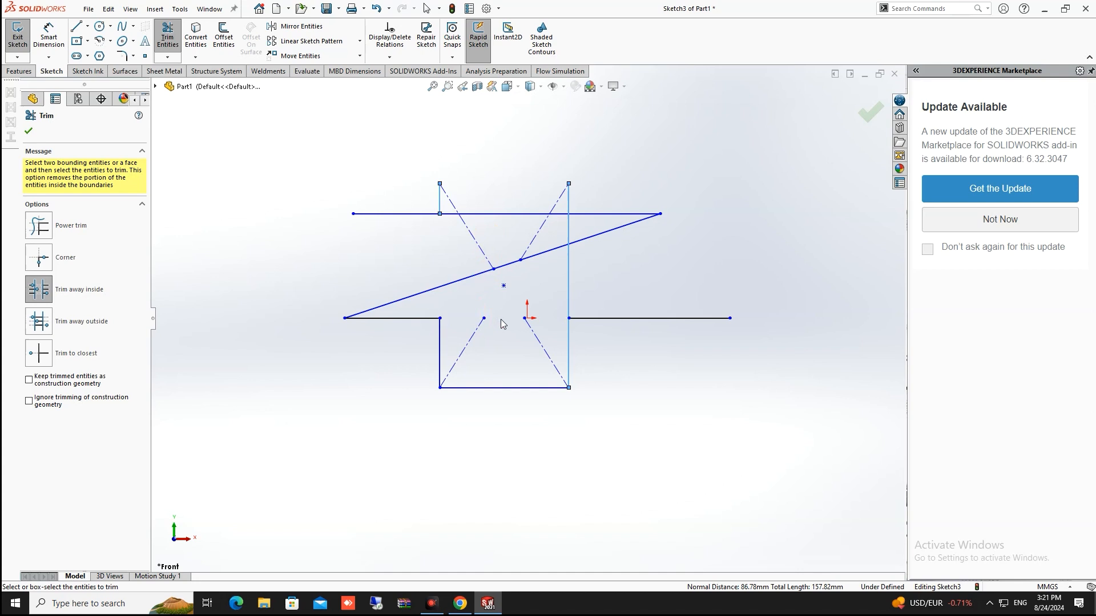
{"action": "left_click", "coordinate": [494, 214]}
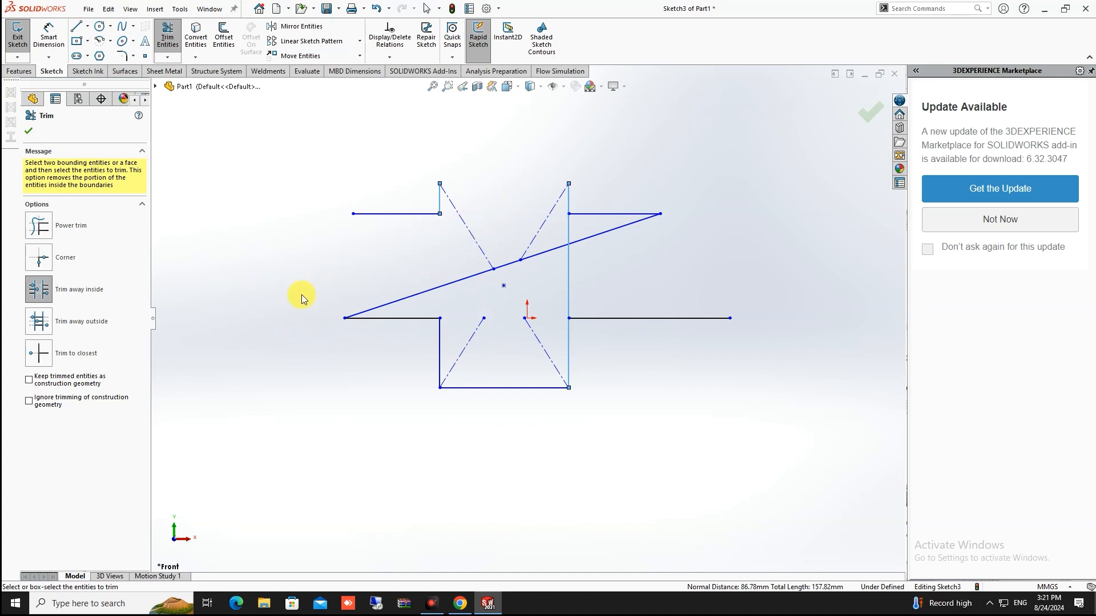
{"action": "key", "text": "ctrl+z"}
{"action": "key", "text": "ctrl+z"}
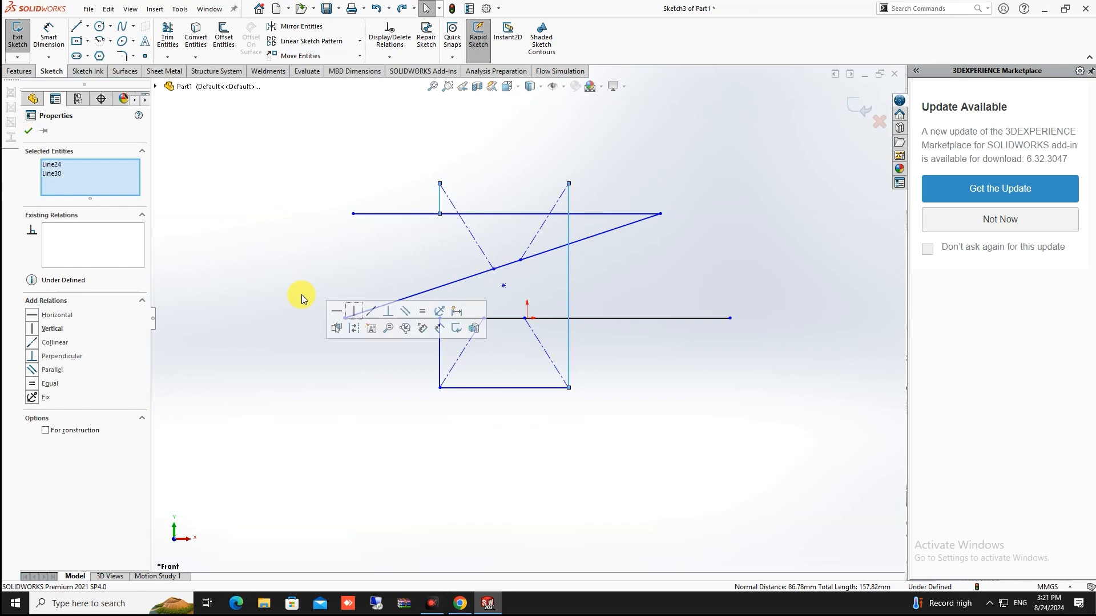
{"action": "key", "text": "Escape"}
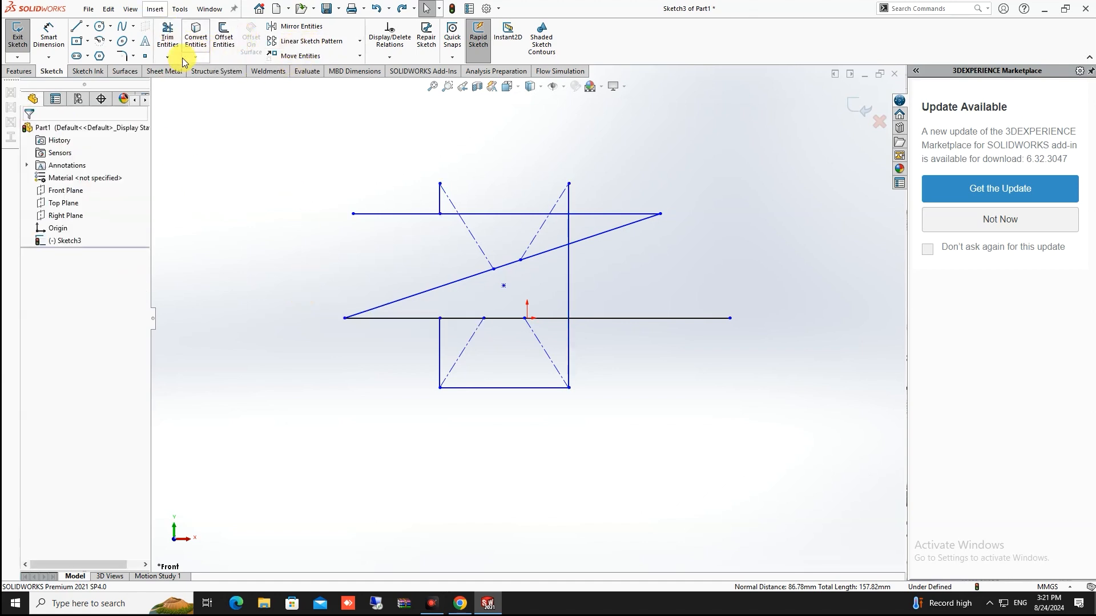
With Trim away outside, cut the upper horizontal line back to the rectangle's two sides
{"action": "left_click", "coordinate": [182, 57]}
{"action": "left_click", "coordinate": [182, 71]}
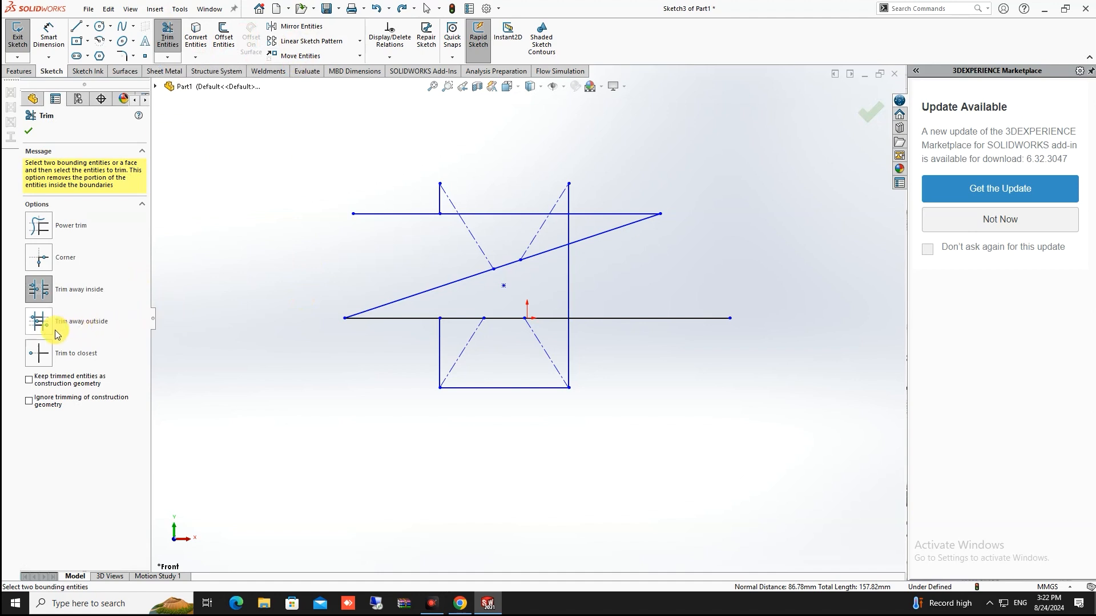
{"action": "left_click", "coordinate": [40, 329]}
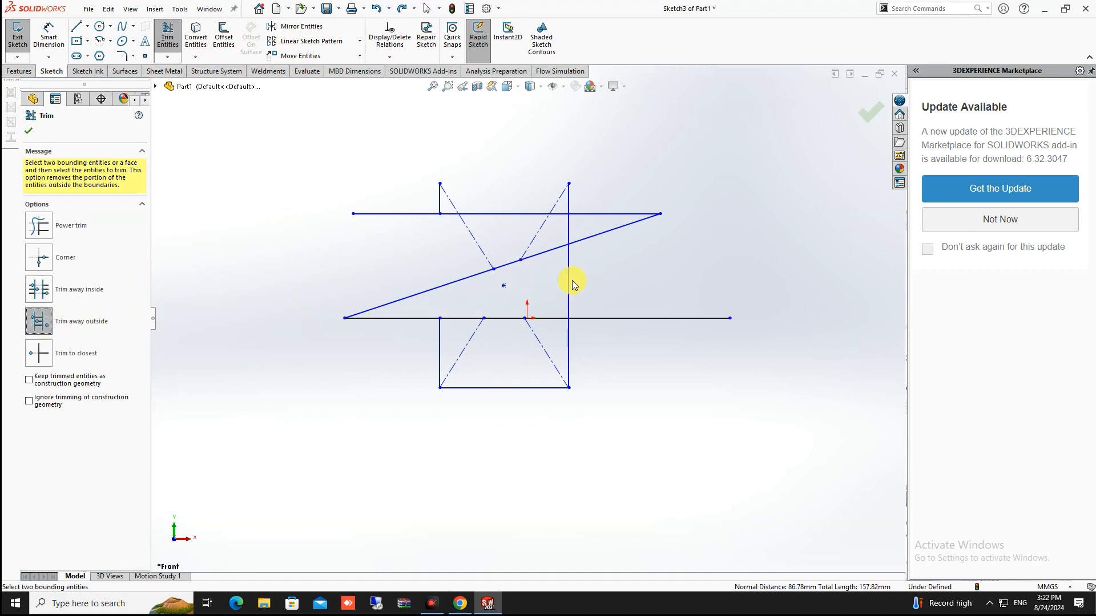
{"action": "left_click", "coordinate": [569, 230]}
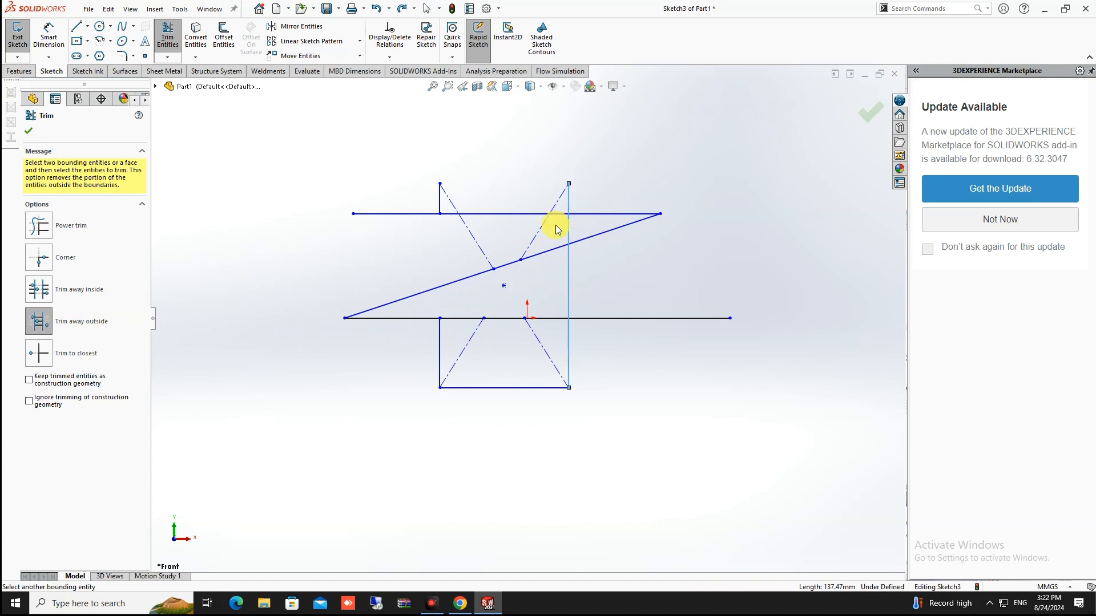
{"action": "left_click", "coordinate": [440, 201]}
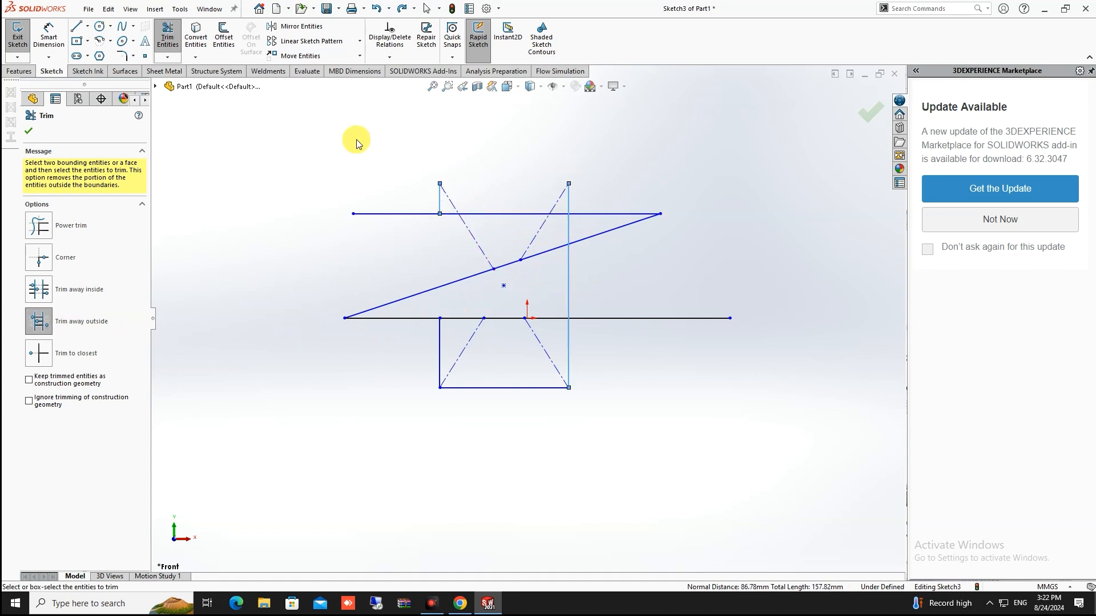
{"action": "left_click", "coordinate": [615, 215]}
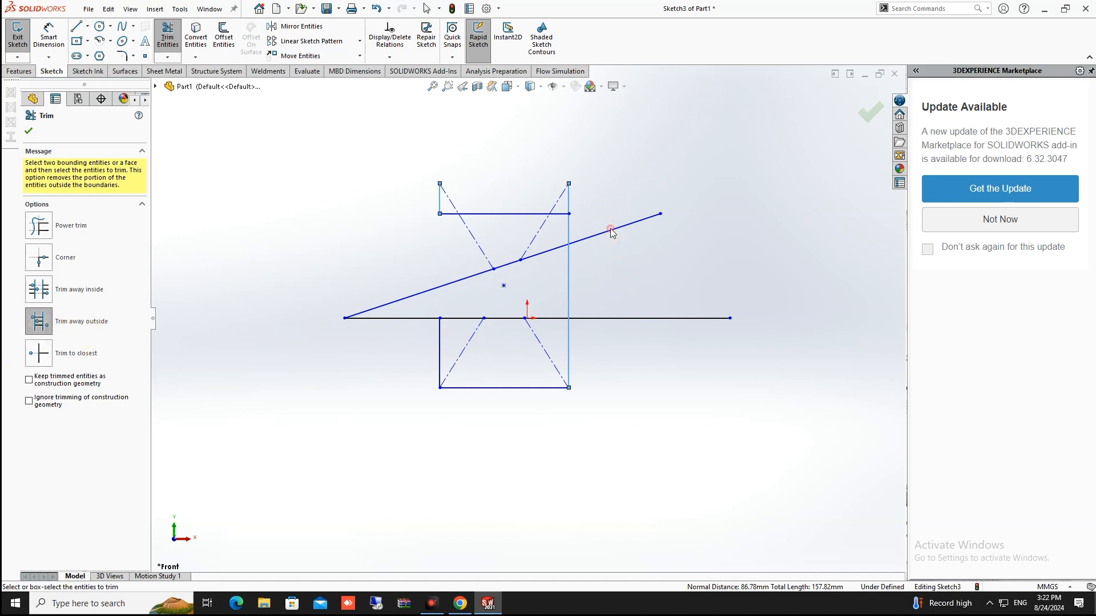
{"action": "left_click", "coordinate": [393, 317]}
{"action": "left_click", "coordinate": [393, 316]}
With Trim to closest, remove leftover rectangle side pieces and a segment of the slanted line
{"action": "left_click", "coordinate": [38, 357]}
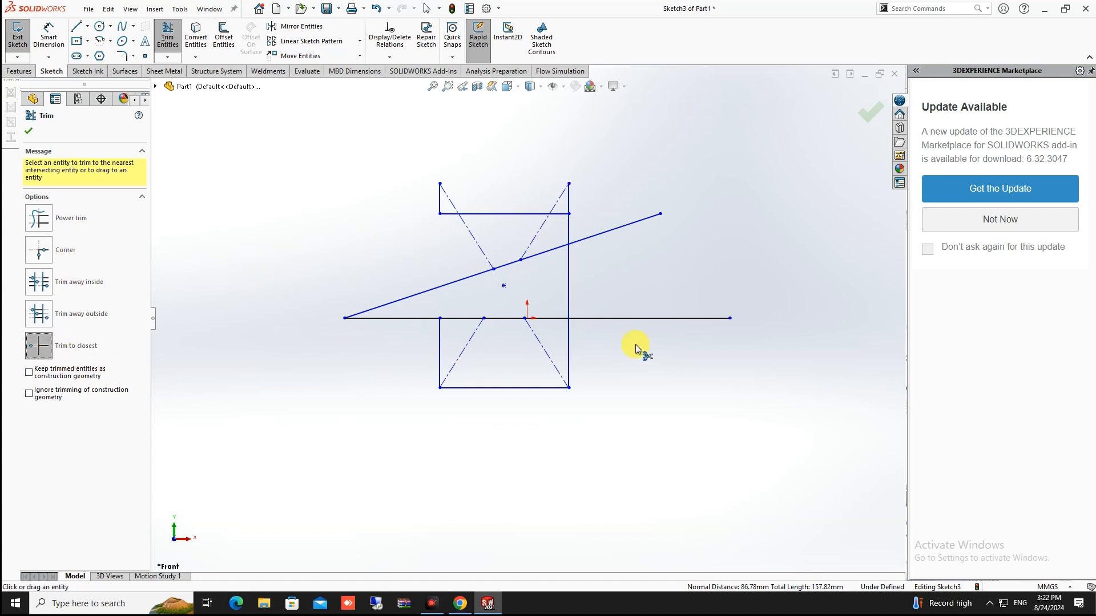
{"action": "left_click", "coordinate": [569, 269]}
{"action": "left_click", "coordinate": [60, 350]}
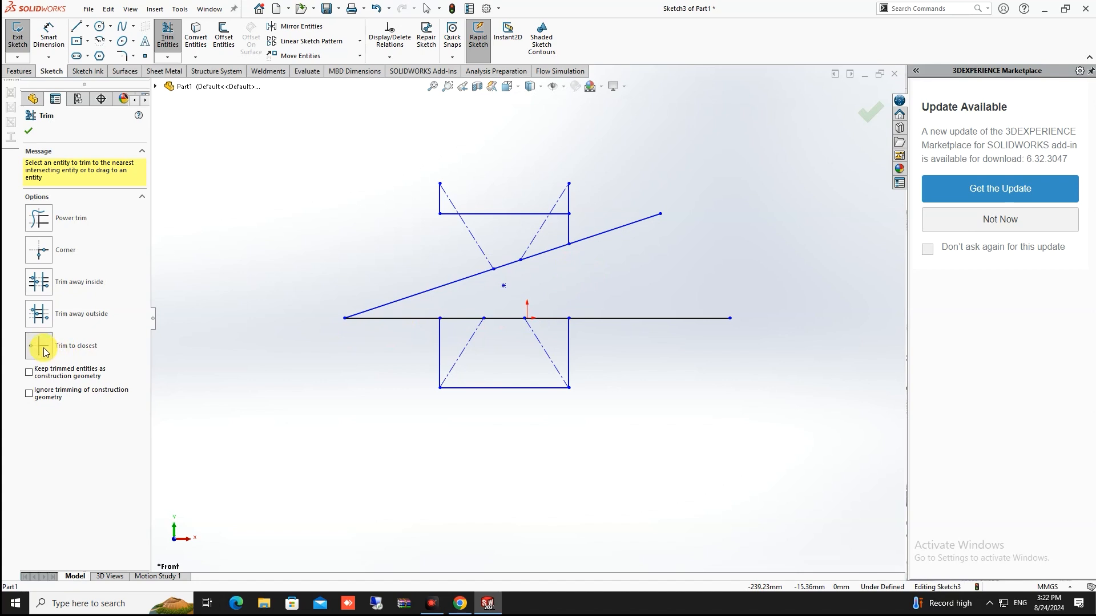
{"action": "left_click", "coordinate": [439, 344]}
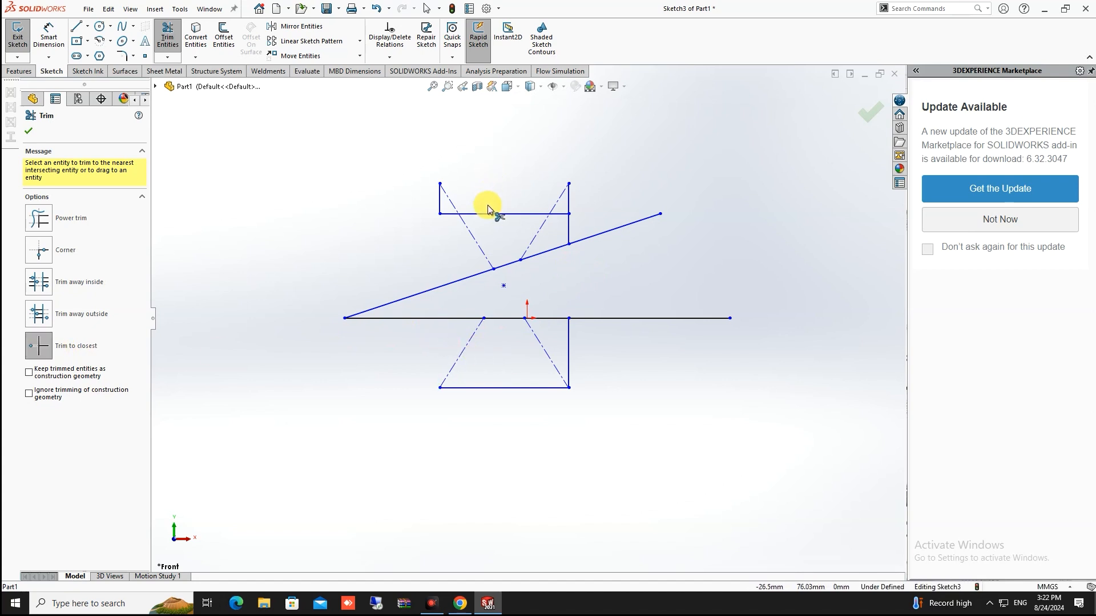
{"action": "left_click", "coordinate": [439, 204]}
{"action": "left_click", "coordinate": [569, 199]}
{"action": "left_click", "coordinate": [549, 251]}
{"action": "key", "text": "Escape"}
Draw a large circle below the sketch and trim away its arc beneath the sketch
{"action": "left_click", "coordinate": [99, 26]}
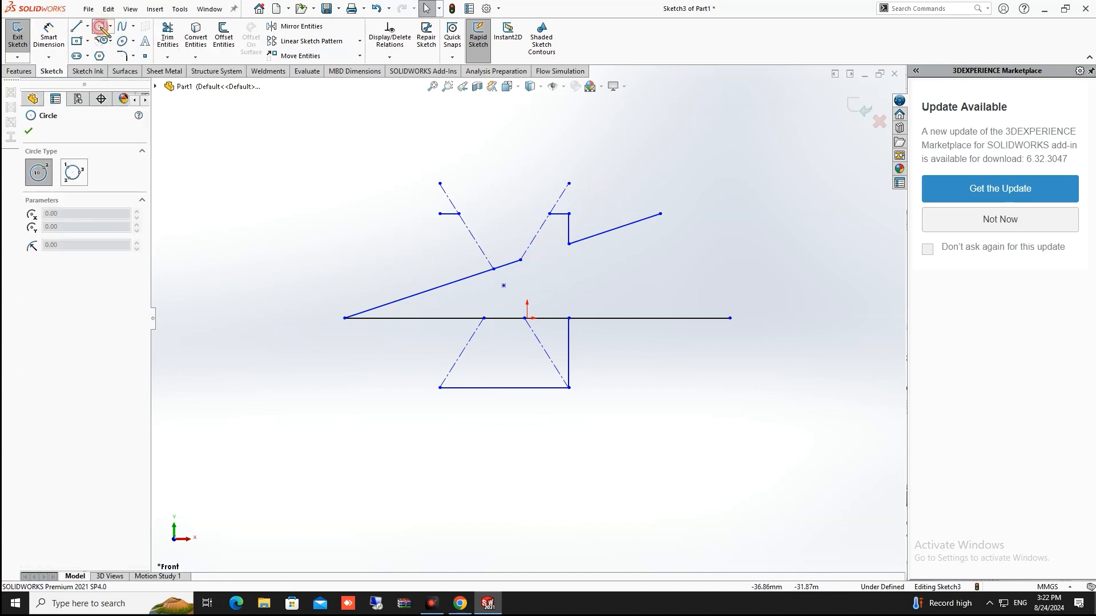
{"action": "left_click_drag", "start_coordinate": [523, 495], "coordinate": [516, 339]}
{"action": "key", "text": "Escape"}
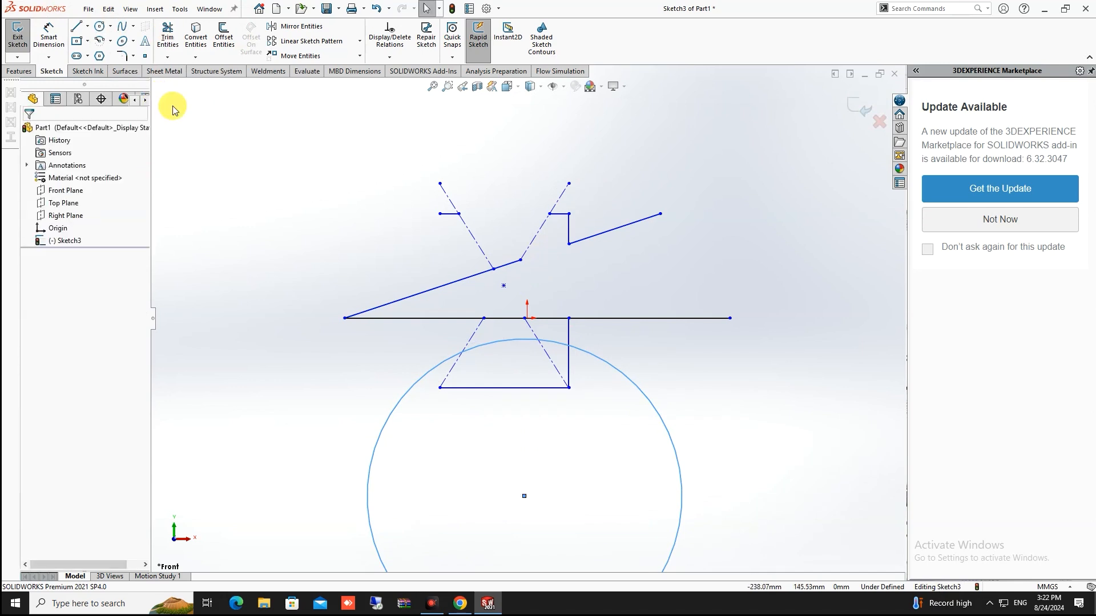
{"action": "left_click", "coordinate": [167, 36]}
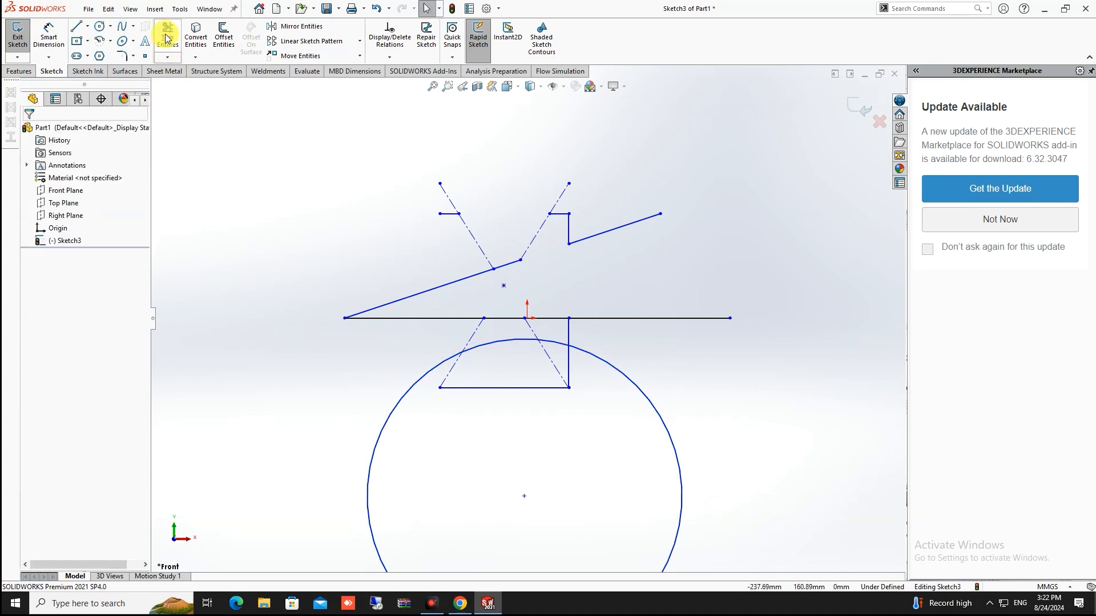
{"action": "left_click", "coordinate": [562, 345]}
{"action": "key", "text": "Escape"}
Box-select every sketch entity and delete them, leaving Sketch3 empty
{"action": "scroll", "coordinate": [603, 355], "scroll_direction": "down", "scroll_amount": 3}
{"action": "scroll", "coordinate": [608, 354], "scroll_direction": "up", "scroll_amount": 7}
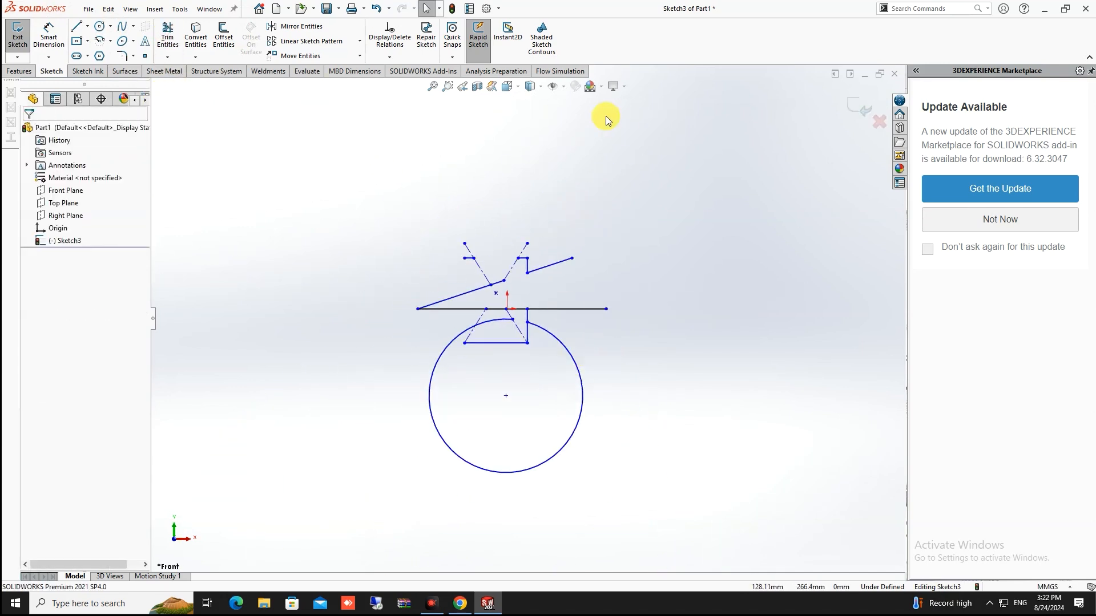
{"action": "left_click_drag", "start_coordinate": [713, 169], "coordinate": [371, 525]}
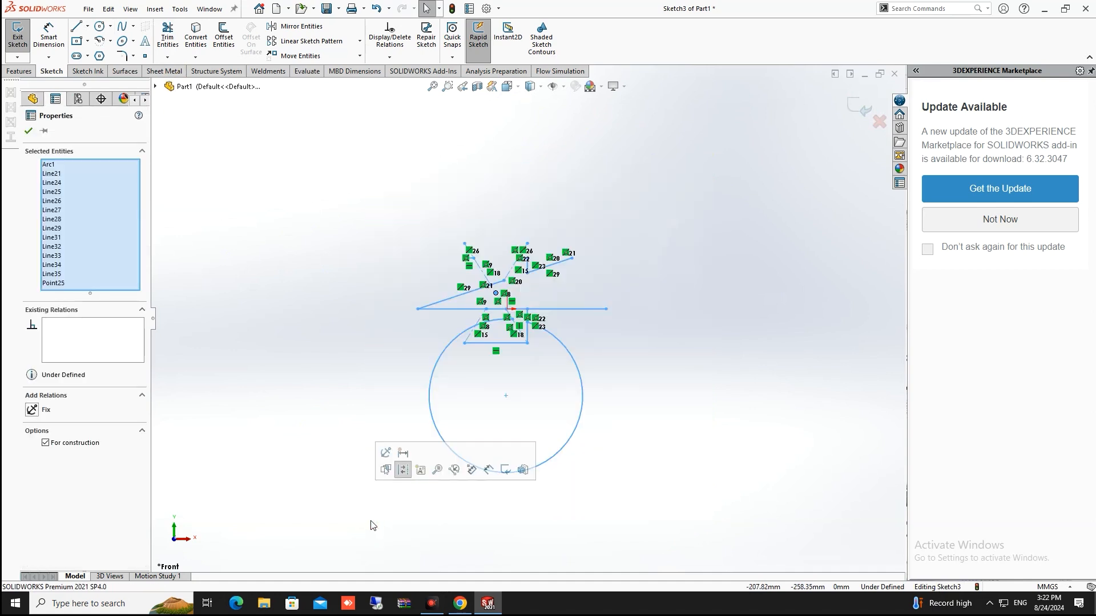
{"action": "key", "text": "Delete"}
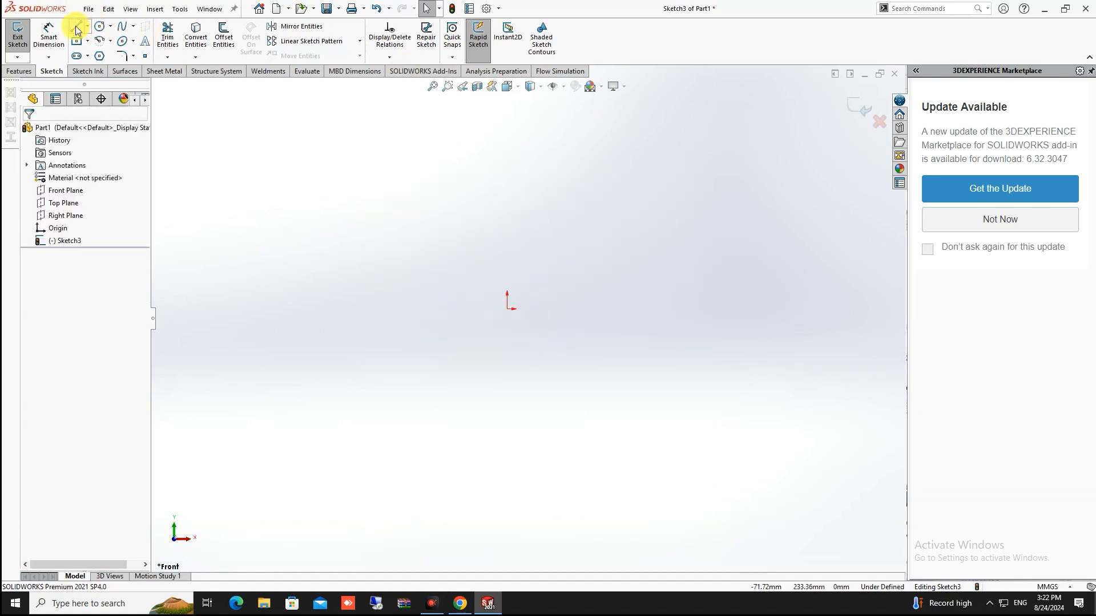
Draw a vertical line on the left and a diagonal line ending near the origin
{"action": "left_click", "coordinate": [77, 27]}
{"action": "left_click", "coordinate": [392, 218]}
{"action": "left_click", "coordinate": [392, 394]}
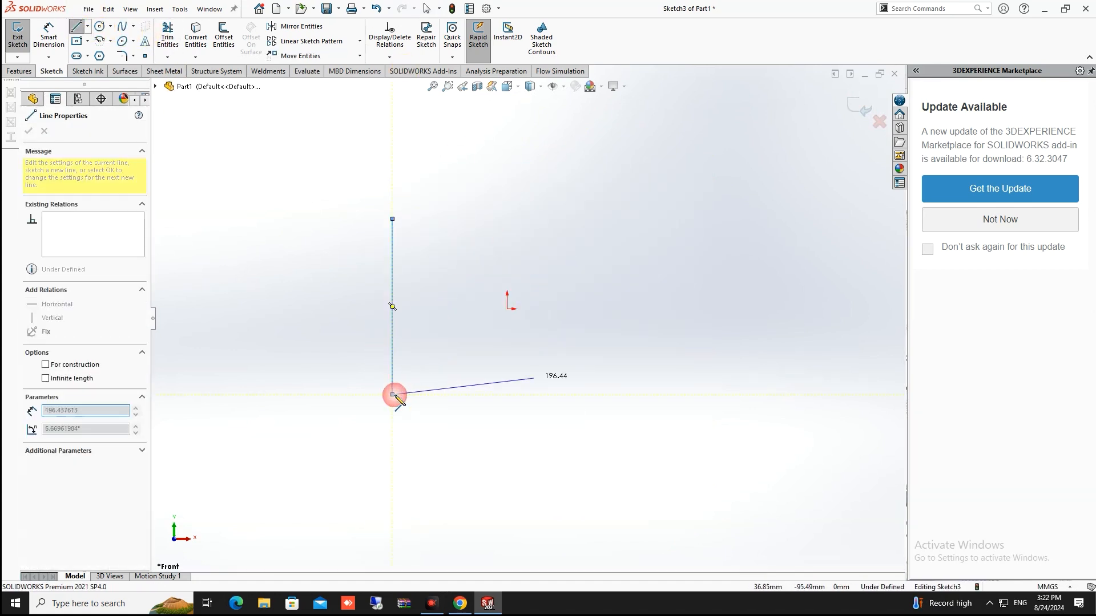
{"action": "right_click", "coordinate": [580, 363]}
{"action": "left_click", "coordinate": [610, 371]}
{"action": "left_click", "coordinate": [75, 28]}
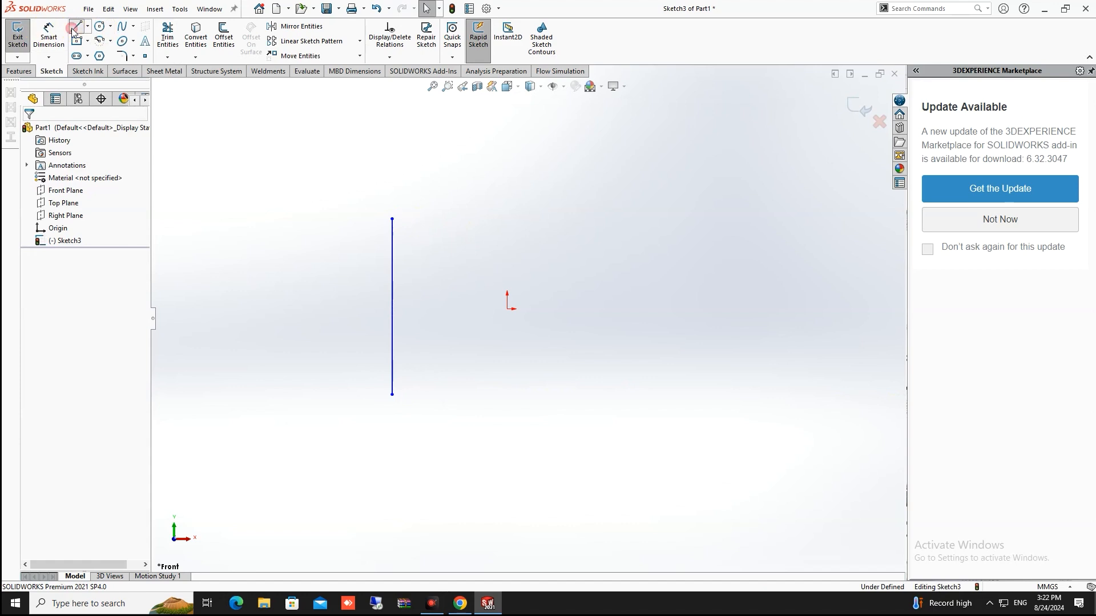
{"action": "left_click", "coordinate": [570, 218]}
{"action": "left_click", "coordinate": [460, 301]}
{"action": "key", "text": "Escape"}
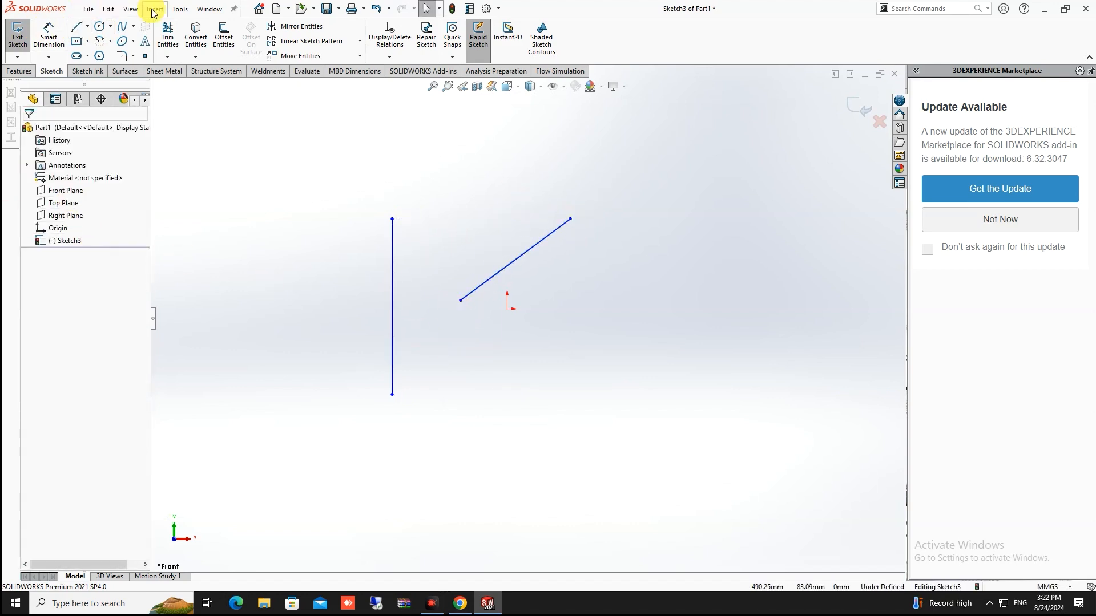
Use Extend Entities to lengthen the diagonal line until it meets the vertical line
{"action": "left_click", "coordinate": [167, 57]}
{"action": "left_click", "coordinate": [194, 57]}
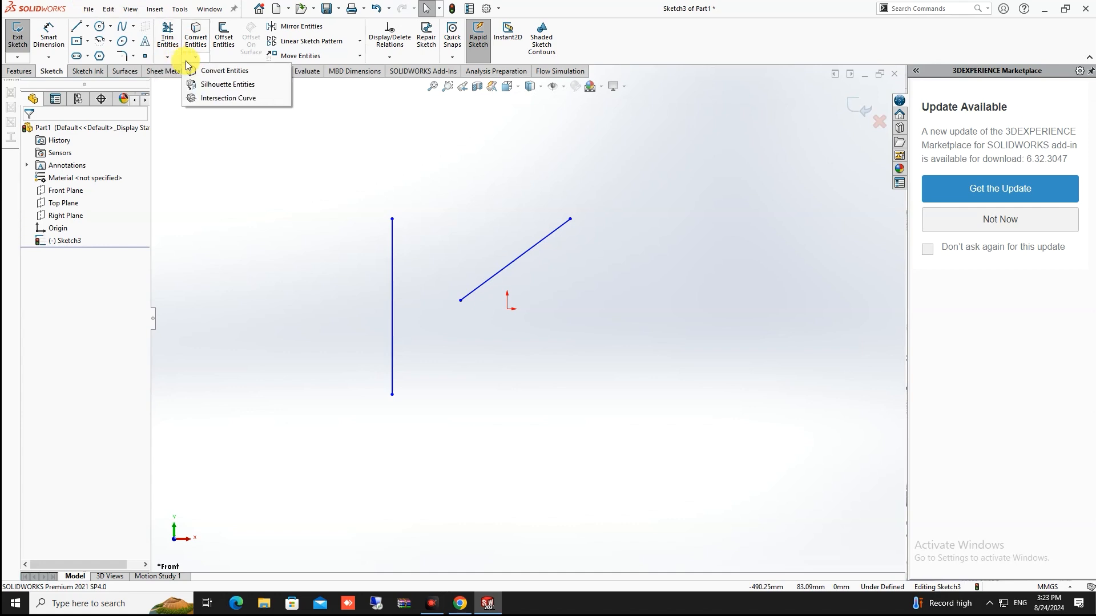
{"action": "left_click", "coordinate": [167, 57]}
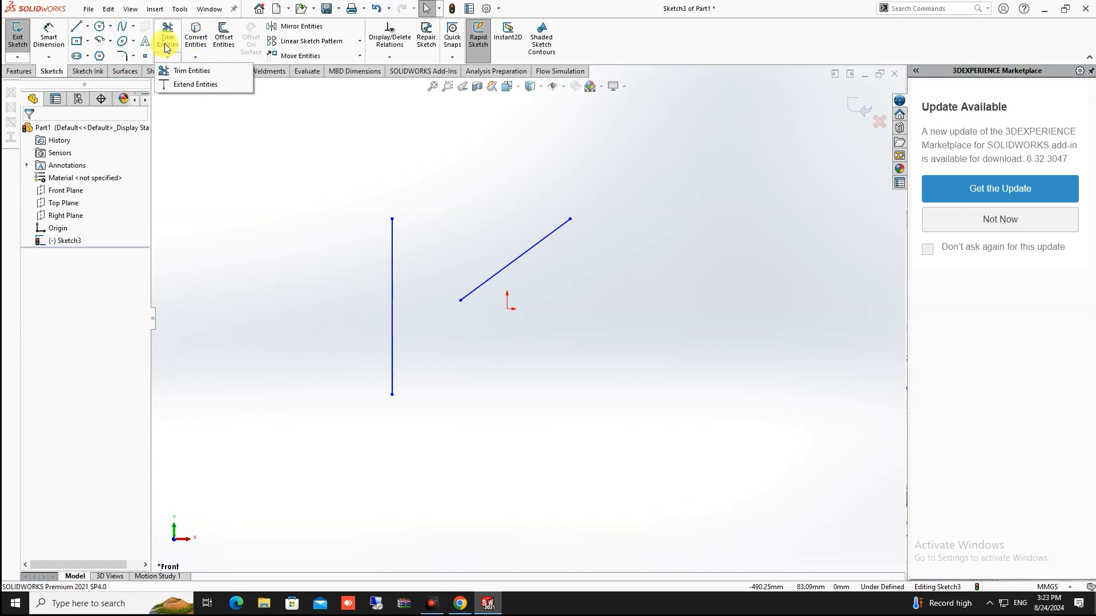
{"action": "left_click", "coordinate": [194, 86]}
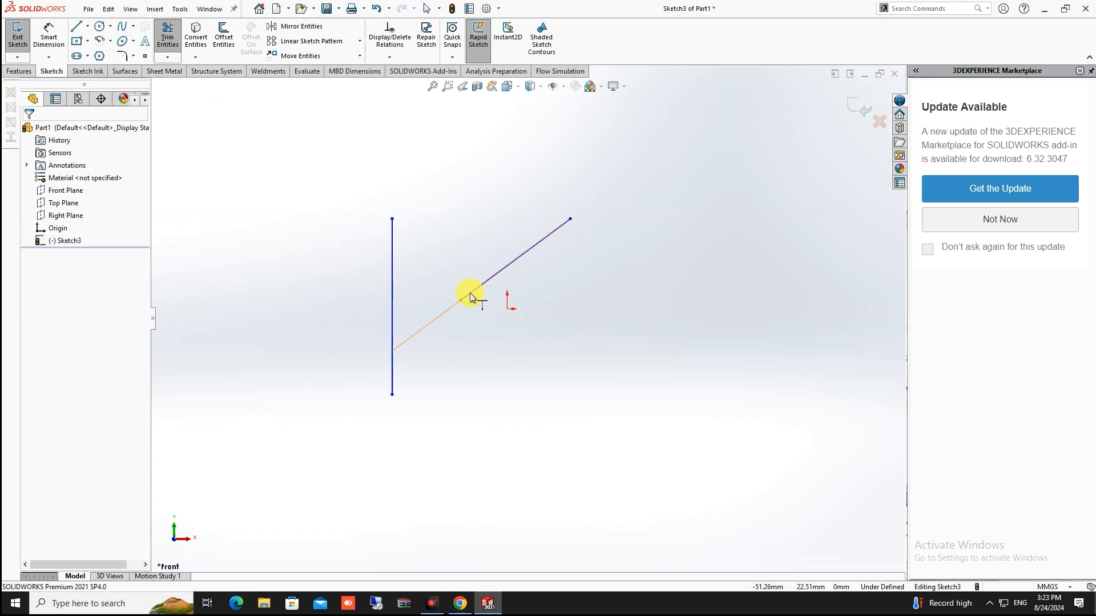
{"action": "left_click", "coordinate": [468, 298]}
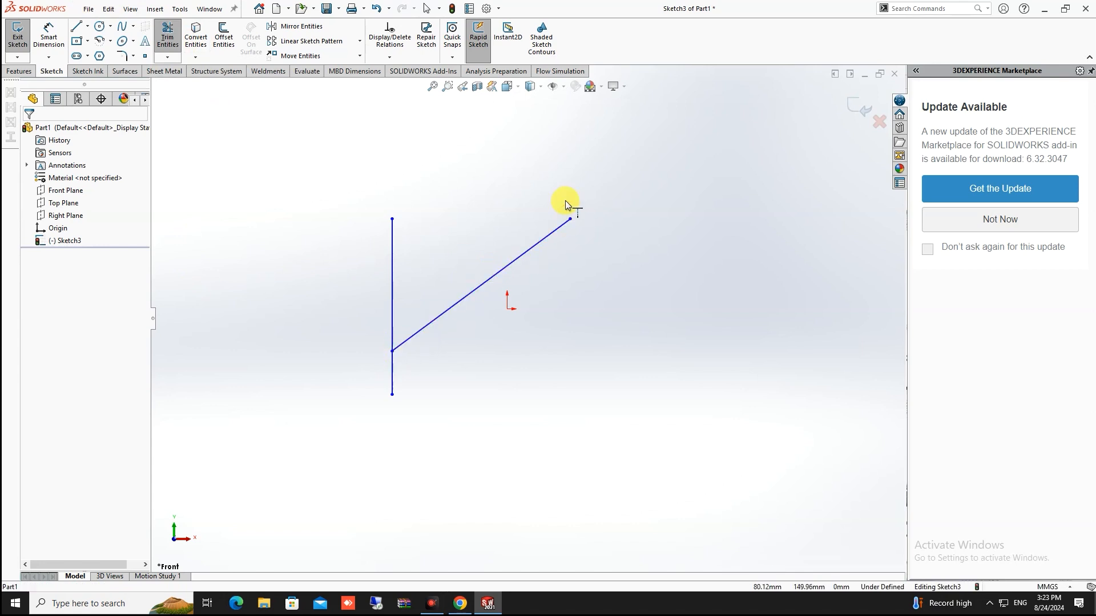
{"action": "key", "text": "Escape"}
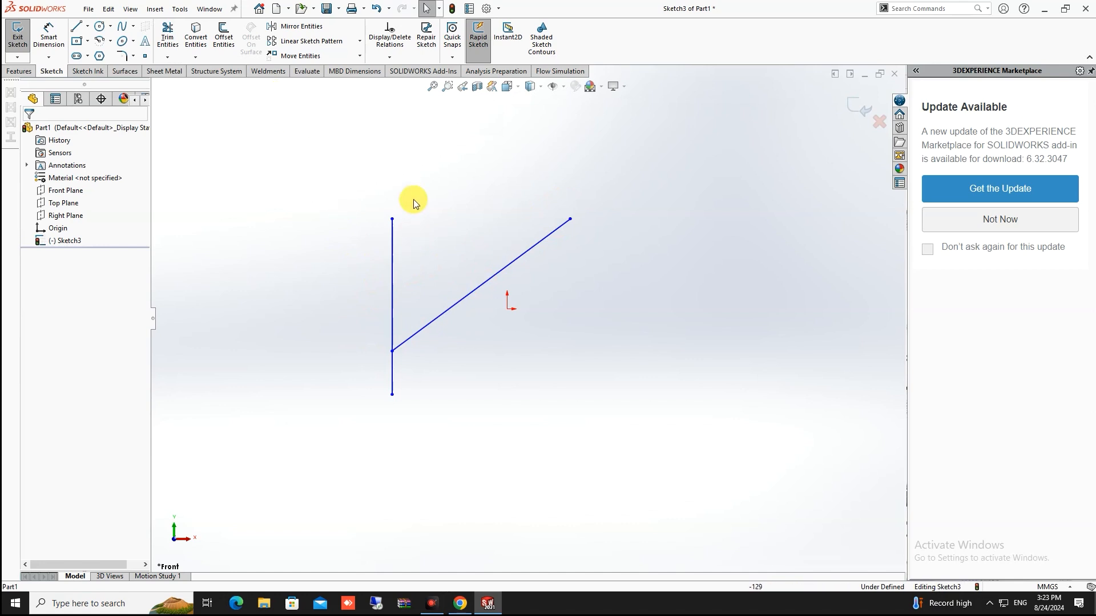
{"action": "scroll", "coordinate": [413, 200], "scroll_direction": "down", "scroll_amount": 2}
{"action": "scroll", "coordinate": [434, 199], "scroll_direction": "up", "scroll_amount": 9}
{"action": "scroll", "coordinate": [562, 221], "scroll_direction": "down", "scroll_amount": 2}
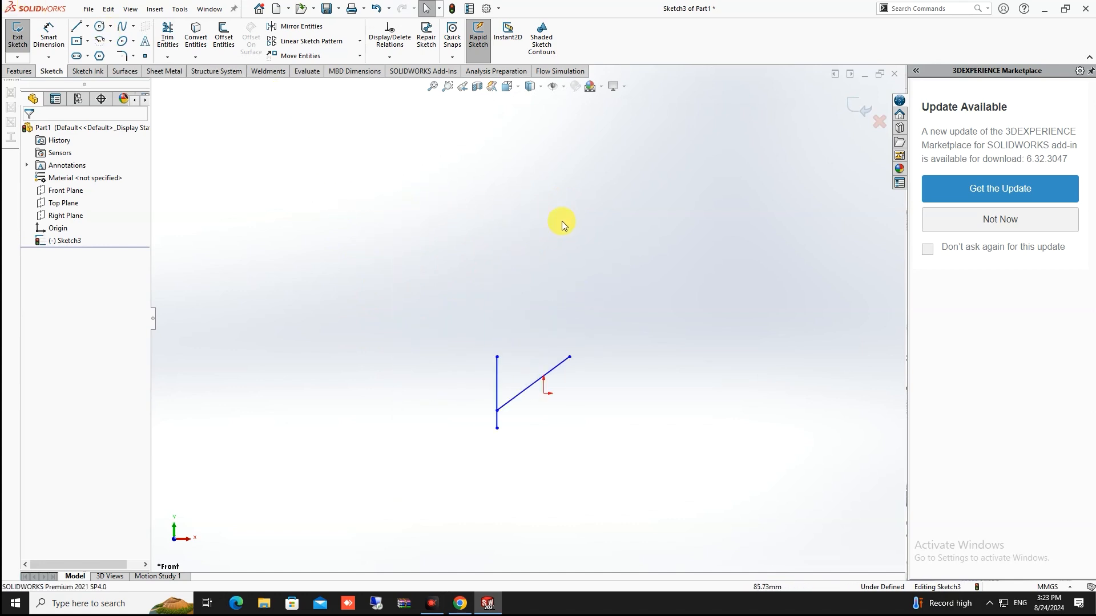
{"action": "scroll", "coordinate": [472, 378], "scroll_direction": "down", "scroll_amount": 2}
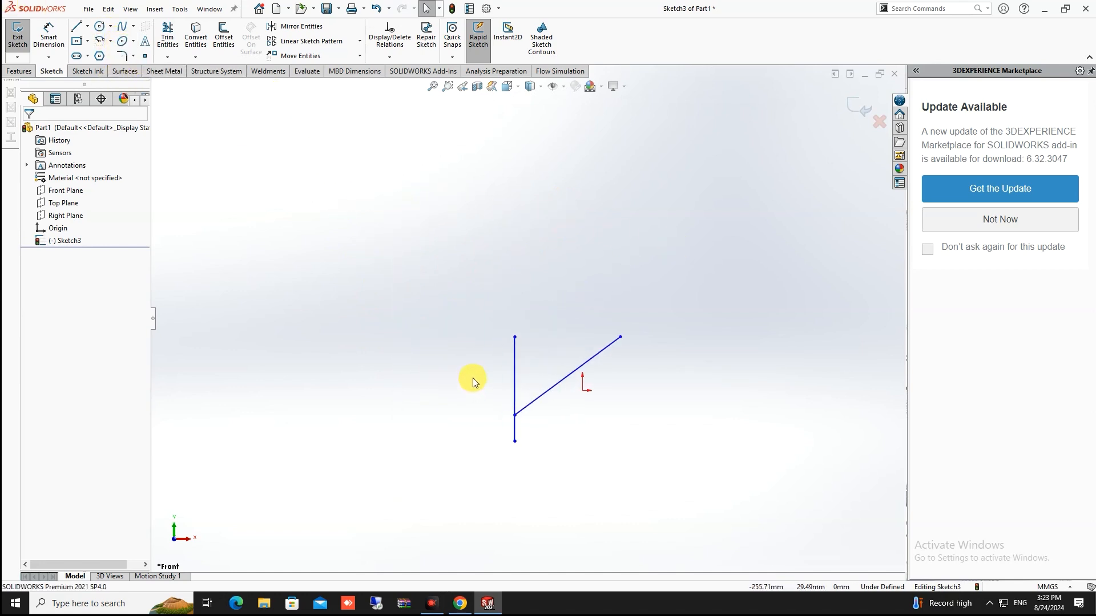
{"action": "scroll", "coordinate": [472, 378], "scroll_direction": "down", "scroll_amount": 2}
Draw a centre rectangle left of the lines, then delete its construction diagonals and centre point
{"action": "left_click", "coordinate": [79, 41]}
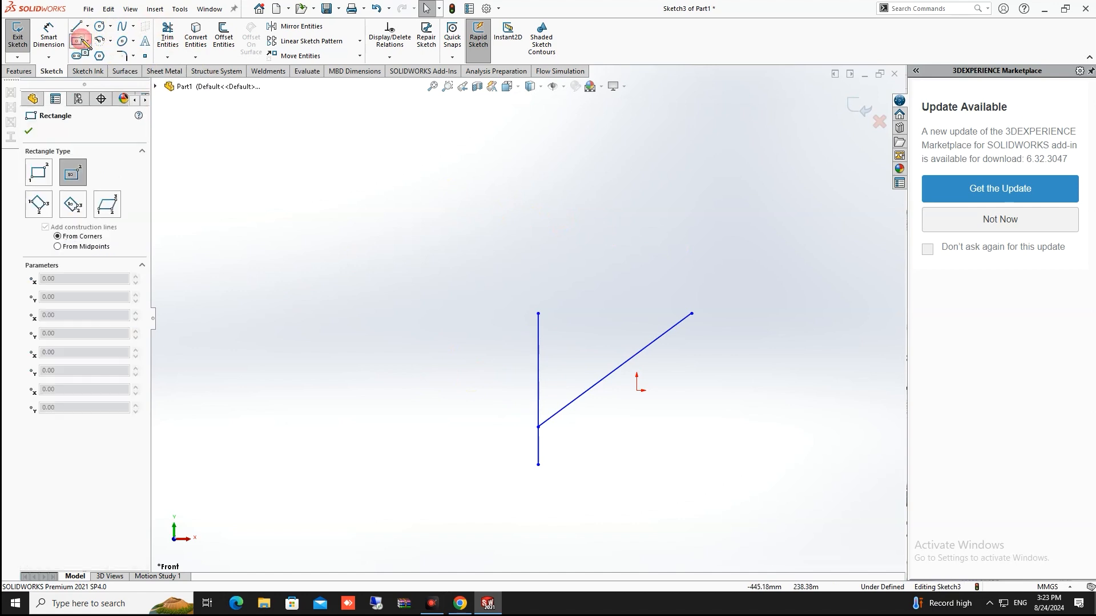
{"action": "left_click", "coordinate": [344, 293]}
{"action": "left_click", "coordinate": [473, 209]}
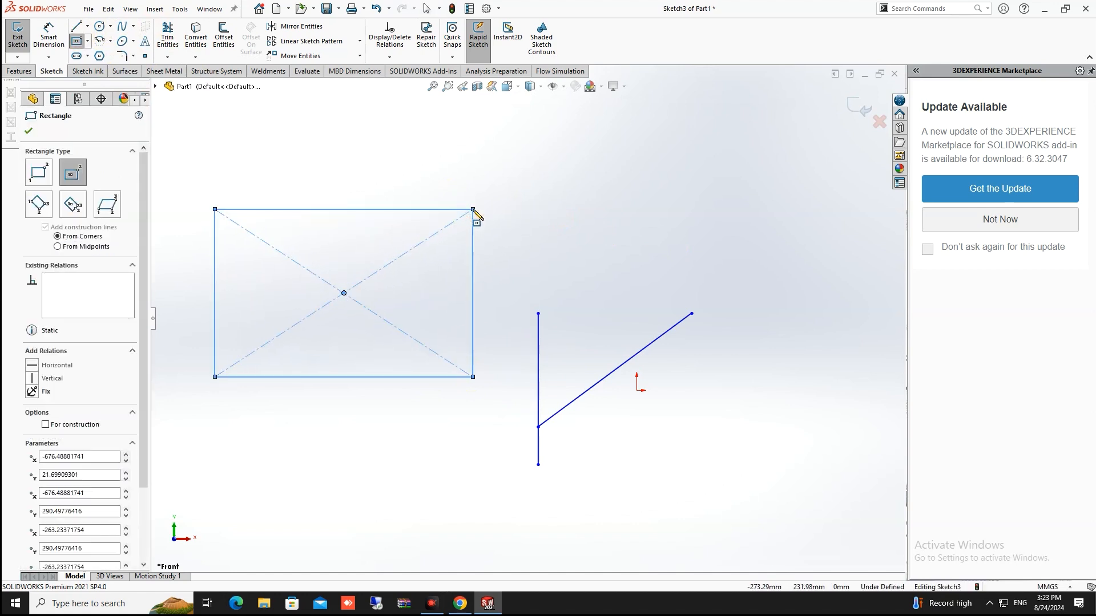
{"action": "key", "text": "Escape"}
{"action": "left_click_drag", "start_coordinate": [401, 237], "coordinate": [320, 319]}
{"action": "key", "text": "Delete"}
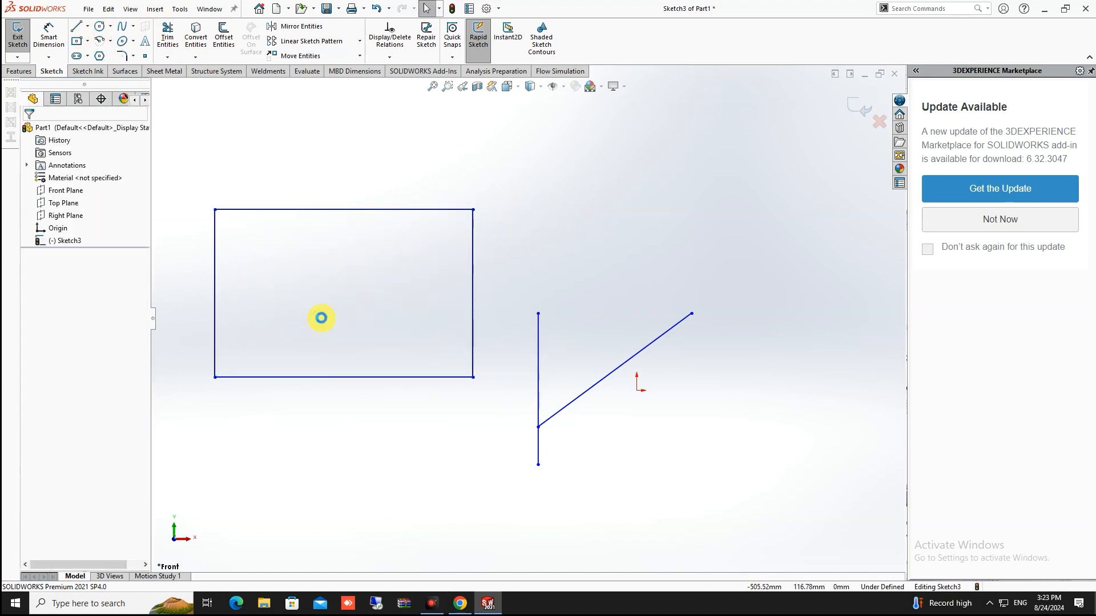
{"action": "scroll", "coordinate": [359, 290], "scroll_direction": "up", "scroll_amount": 2}
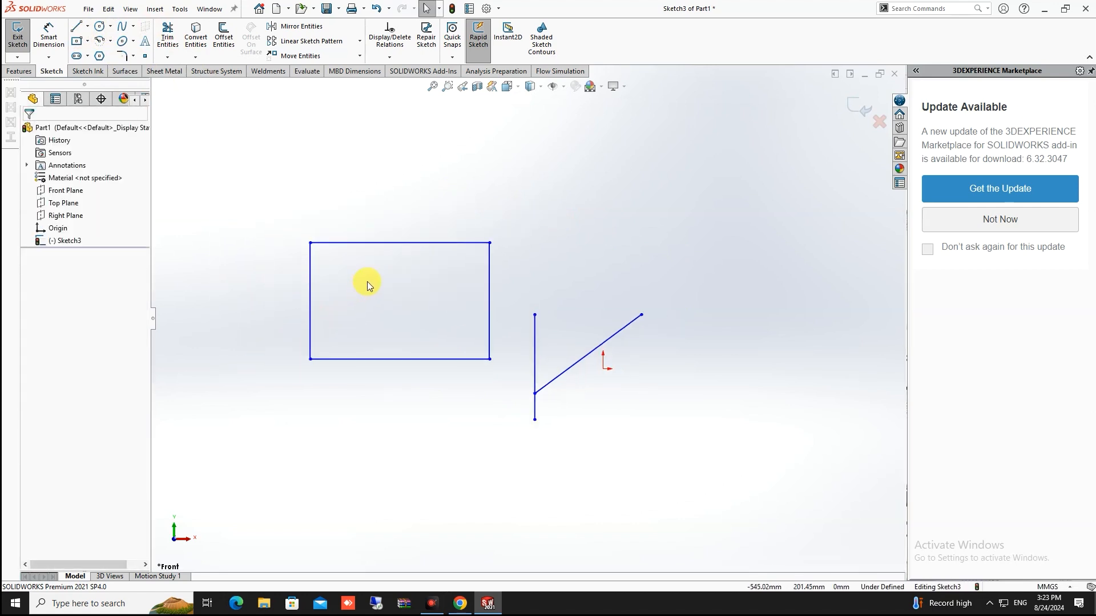
{"action": "left_click", "coordinate": [223, 47]}
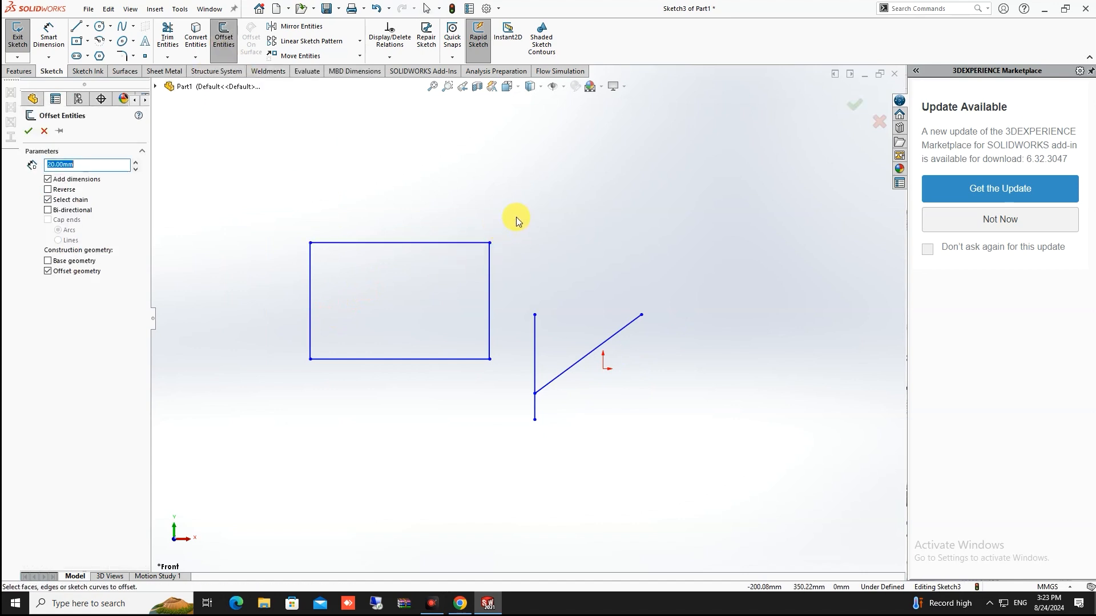
Select the rectangle for a 20 mm offset, flip its direction, and enable Bi-directional
{"action": "left_click_drag", "start_coordinate": [513, 213], "coordinate": [260, 411]}
{"action": "scroll", "coordinate": [433, 294], "scroll_direction": "down", "scroll_amount": 3}
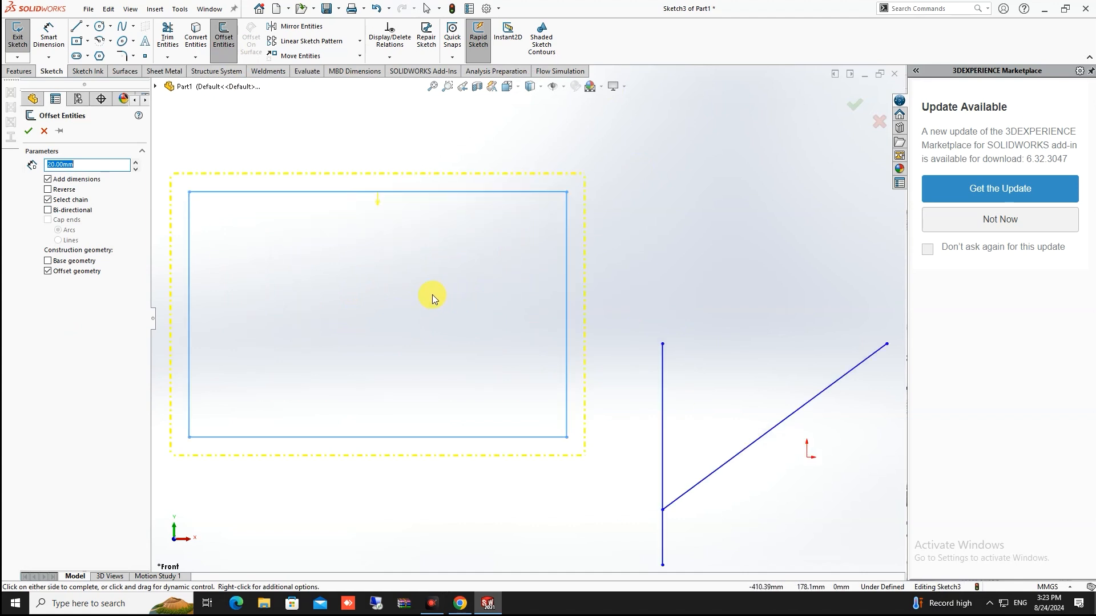
{"action": "scroll", "coordinate": [433, 293], "scroll_direction": "up", "scroll_amount": 1}
{"action": "scroll", "coordinate": [437, 293], "scroll_direction": "up", "scroll_amount": 1}
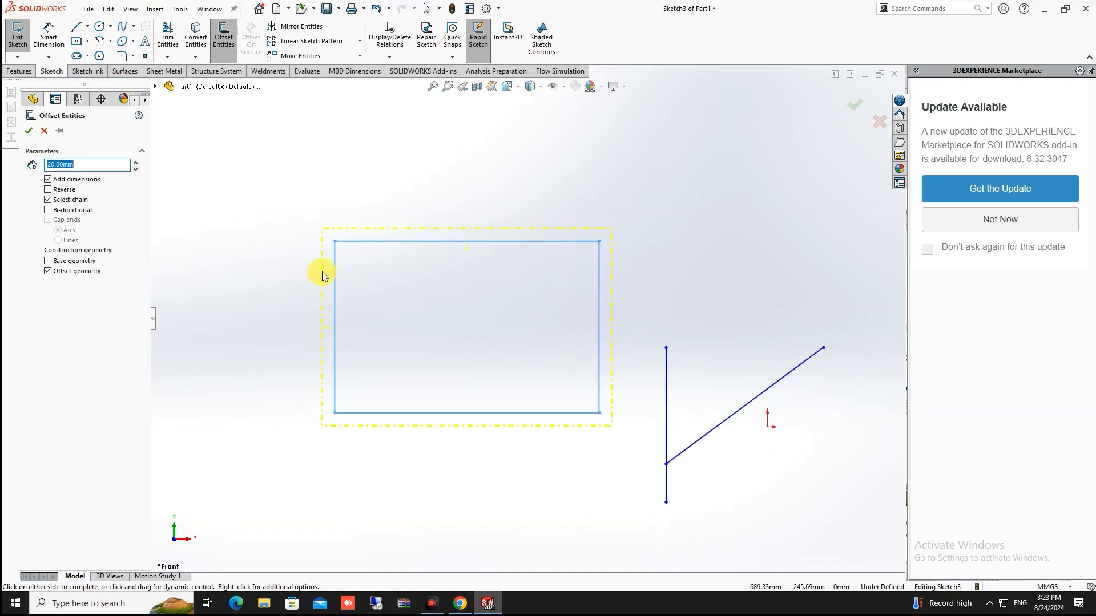
{"action": "left_click", "coordinate": [47, 190]}
{"action": "left_click", "coordinate": [48, 190]}
{"action": "left_click", "coordinate": [48, 190]}
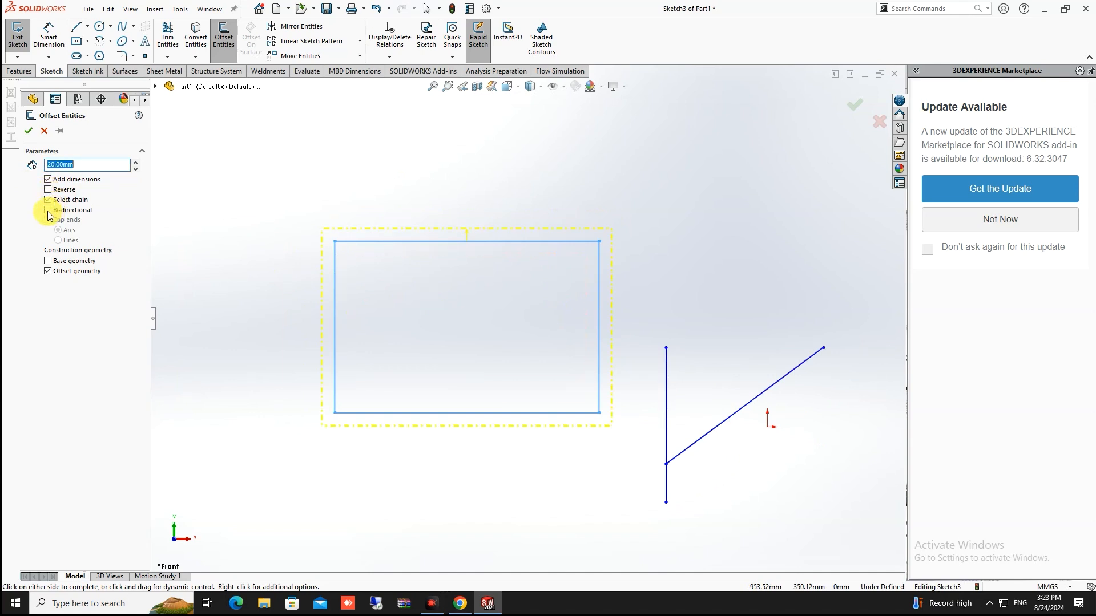
{"action": "left_click", "coordinate": [48, 210]}
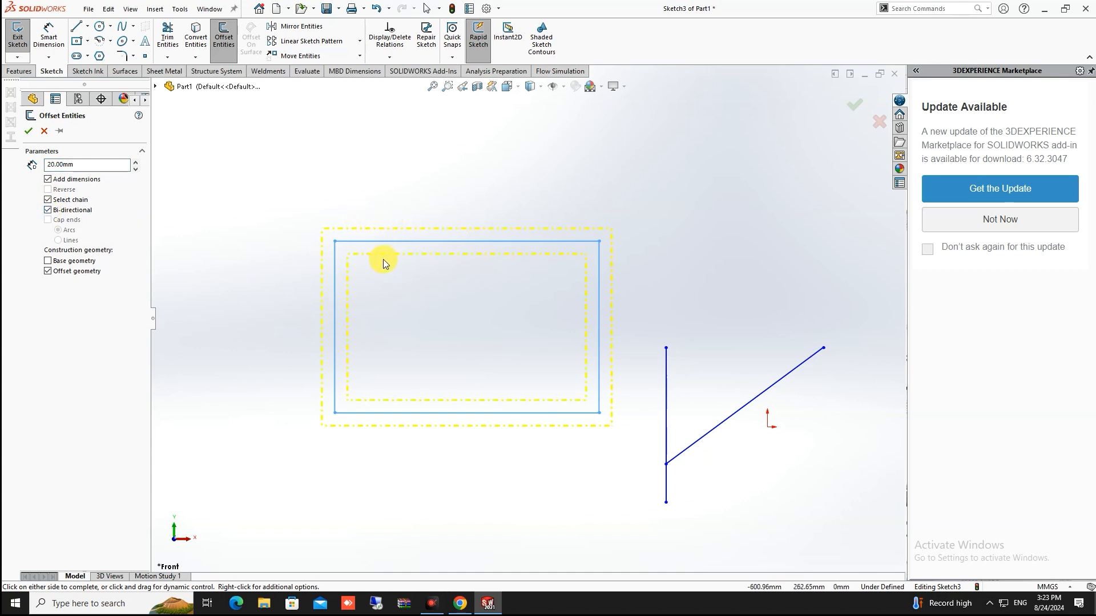
Apply a one-sided 20 mm offset outside the rectangle, making the original rectangle construction geometry
{"action": "left_click", "coordinate": [48, 200]}
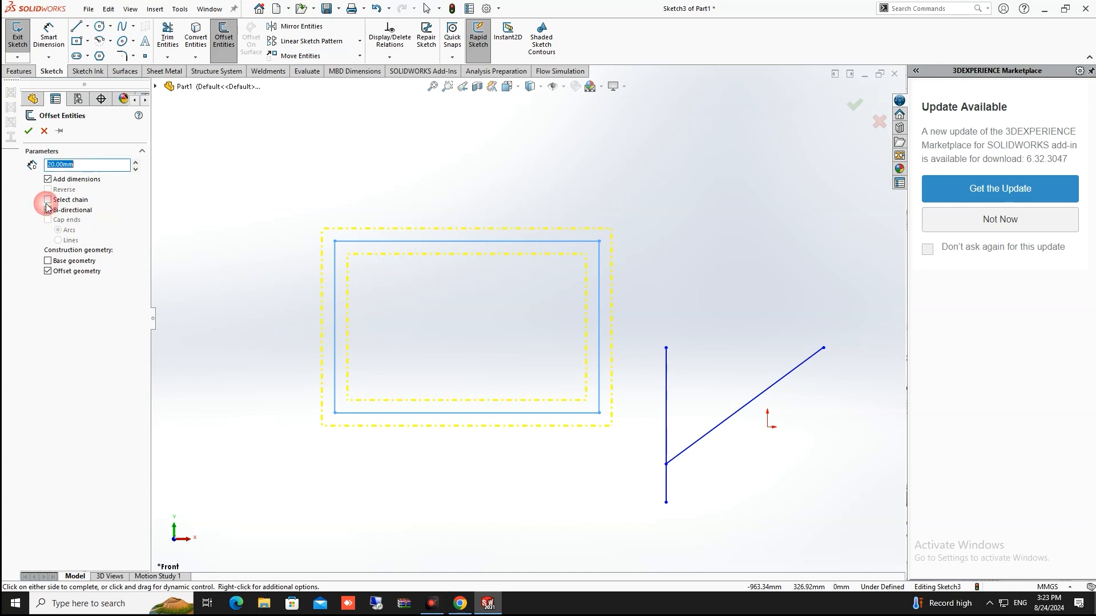
{"action": "left_click", "coordinate": [48, 210]}
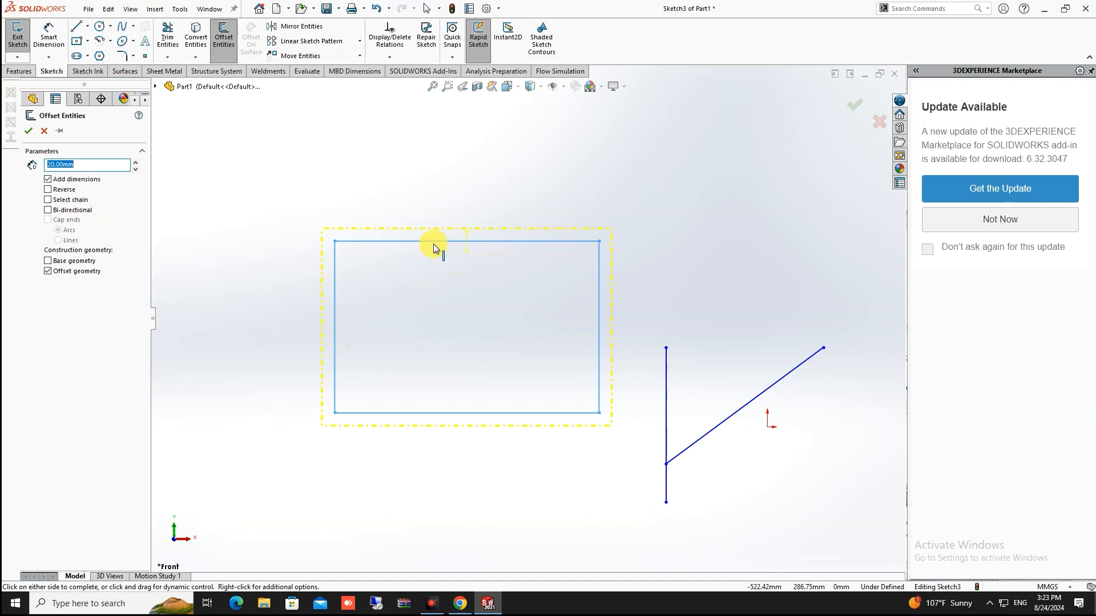
{"action": "left_click", "coordinate": [48, 264]}
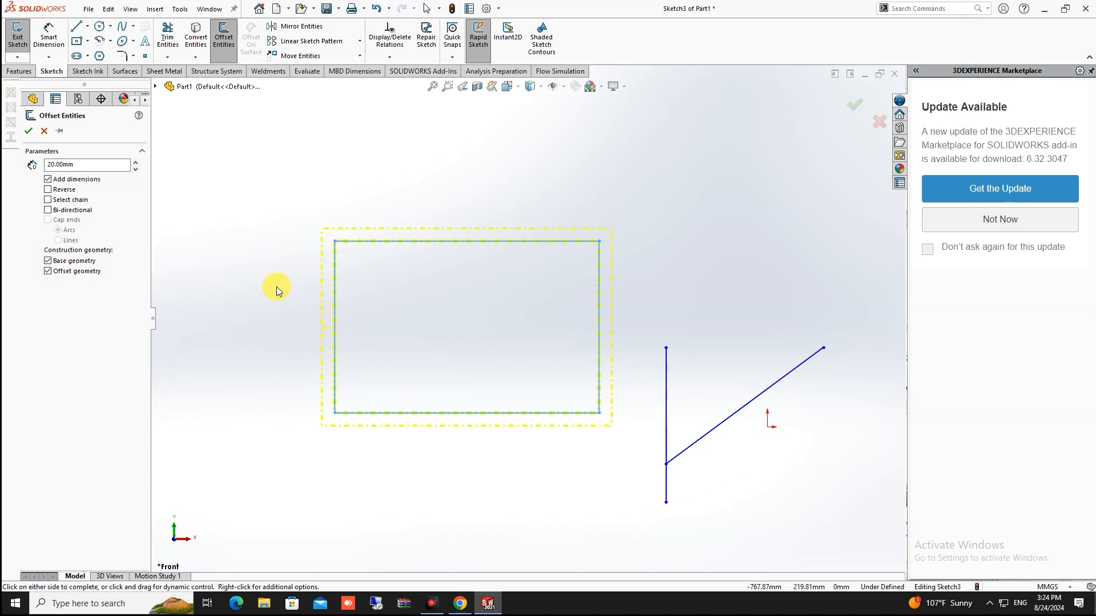
{"action": "left_click", "coordinate": [48, 272]}
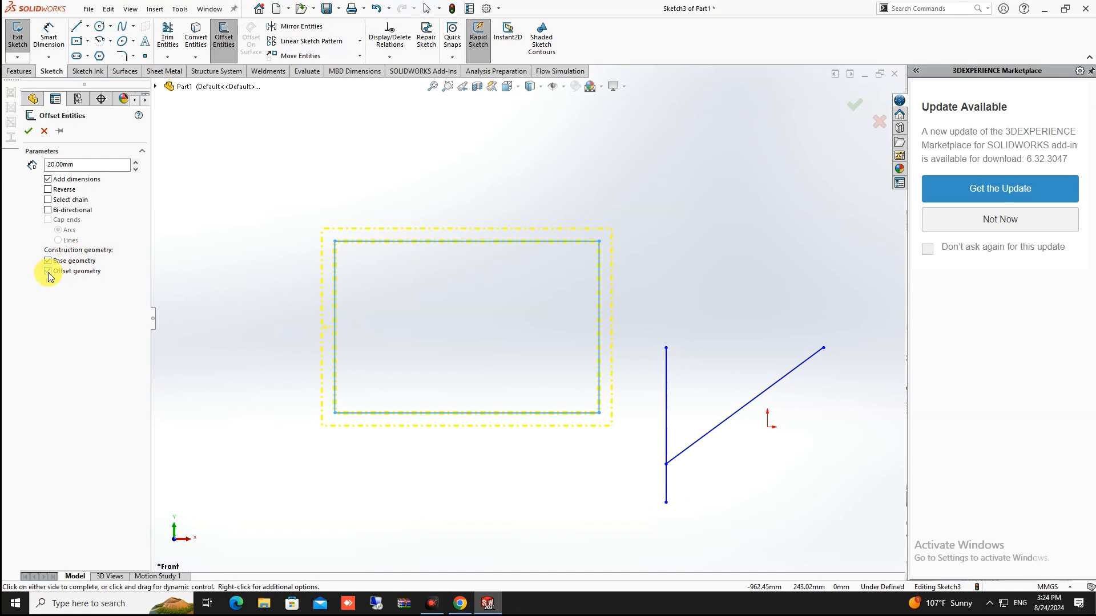
{"action": "left_click", "coordinate": [48, 272]}
{"action": "left_click", "coordinate": [856, 104]}
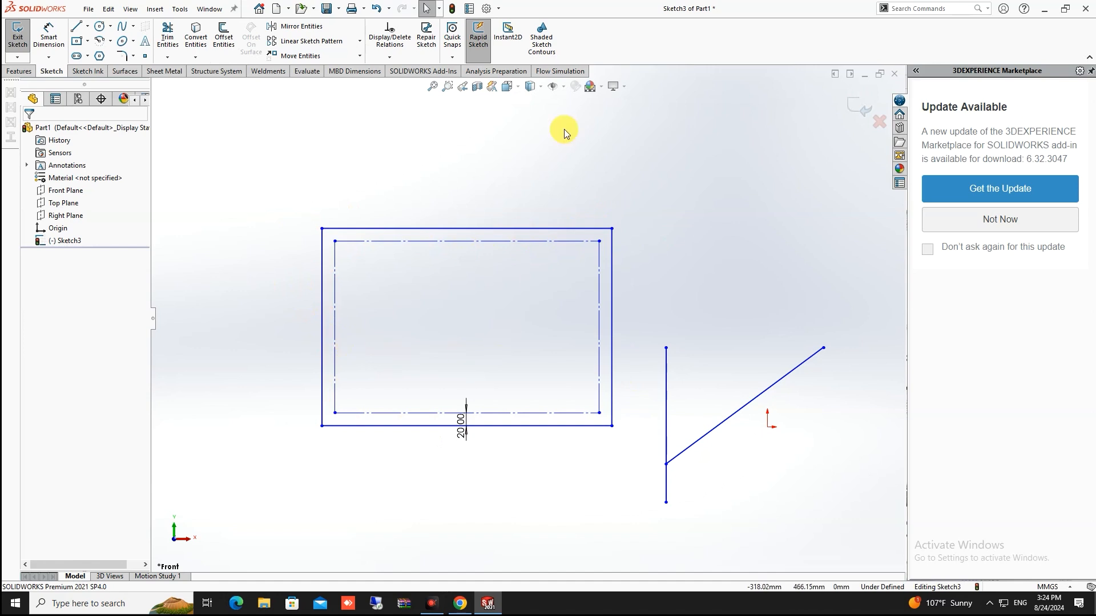
Box-select the offset rectangles, dimension and angled lines, and delete them all
{"action": "scroll", "coordinate": [484, 255], "scroll_direction": "up", "scroll_amount": 5}
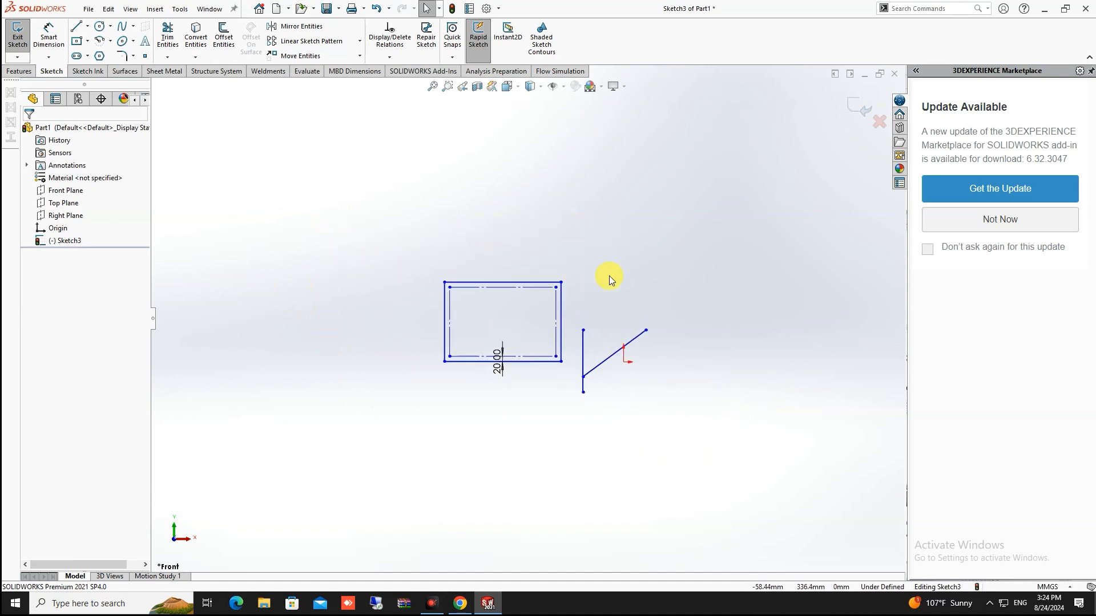
{"action": "scroll", "coordinate": [605, 279], "scroll_direction": "down", "scroll_amount": 3}
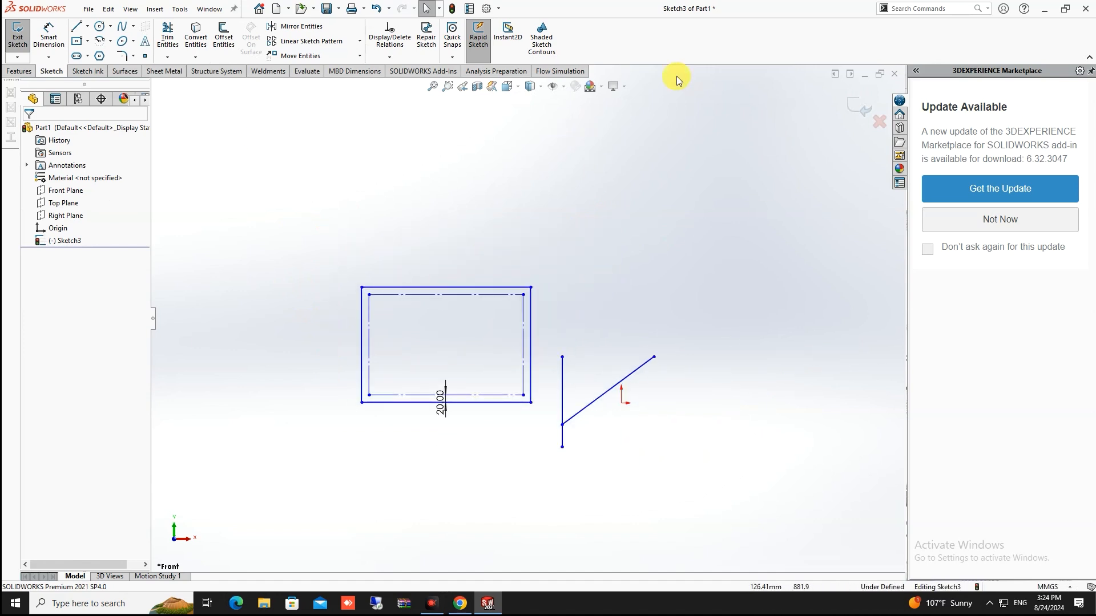
{"action": "scroll", "coordinate": [618, 344], "scroll_direction": "down", "scroll_amount": 5}
{"action": "scroll", "coordinate": [548, 348], "scroll_direction": "up", "scroll_amount": 6}
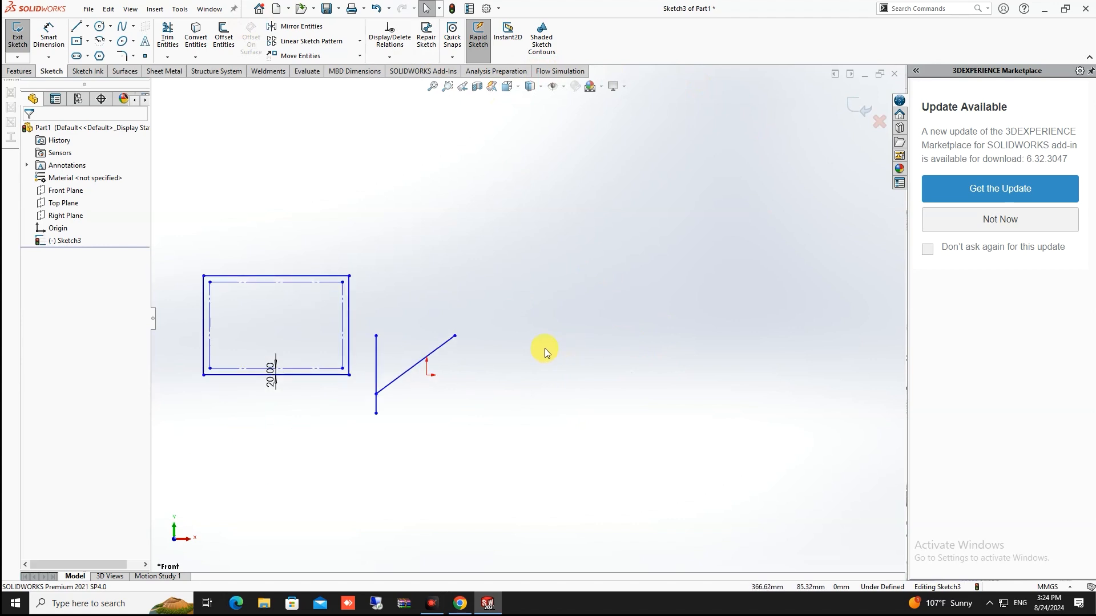
{"action": "mouse_move", "coordinate": [561, 253]}
{"action": "left_mouse_down"}
{"action": "mouse_move", "coordinate": [244, 454]}
{"action": "mouse_move", "coordinate": [166, 487]}
{"action": "left_mouse_up"}
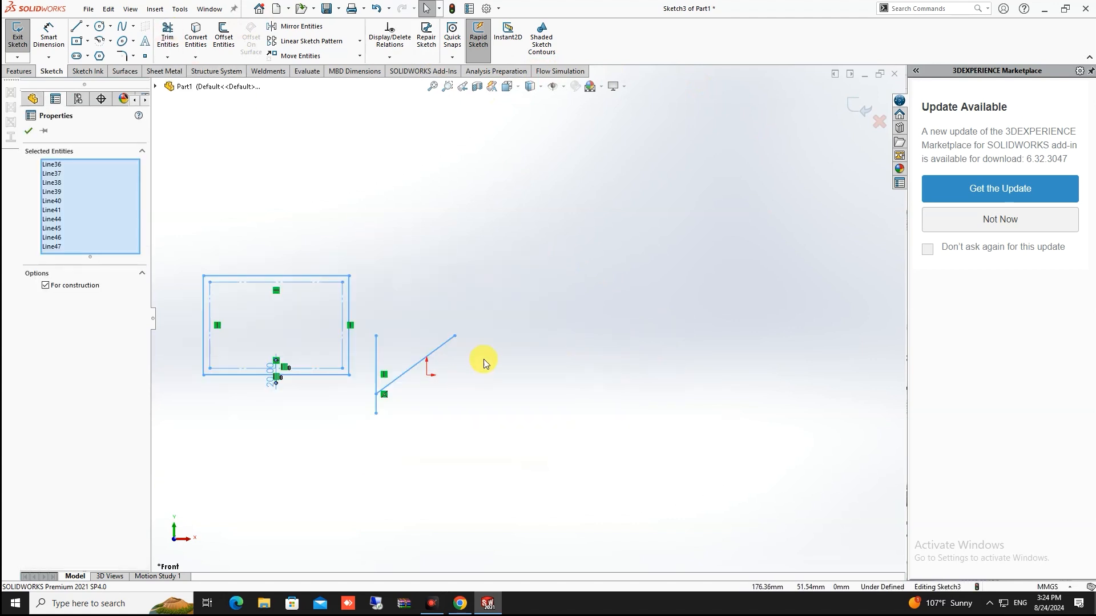
{"action": "key", "text": "Delete"}
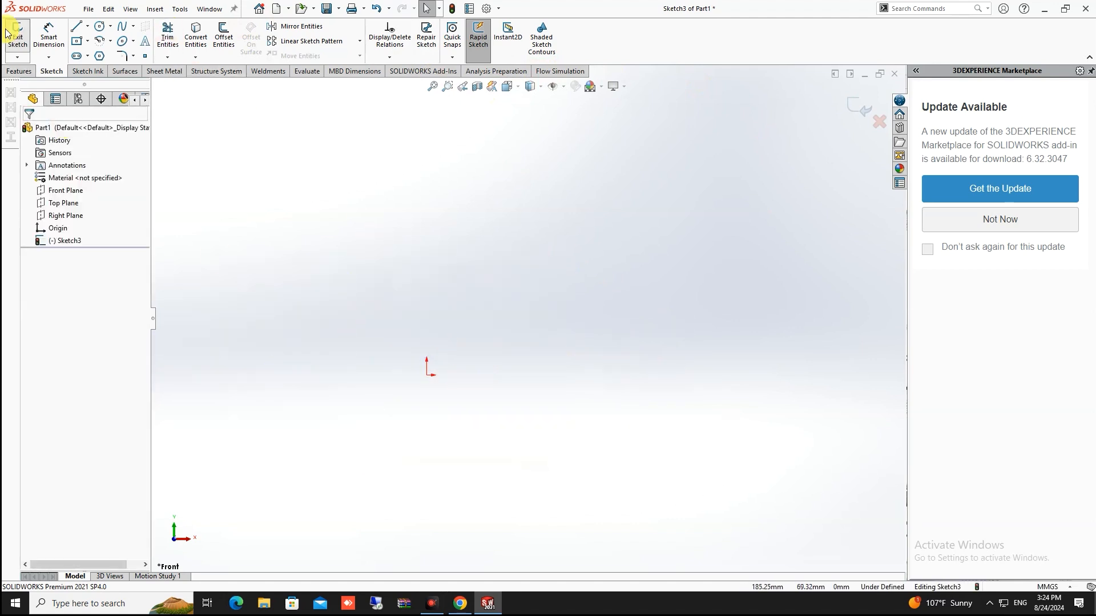
Draw a vertical midpoint line through the origin and make it a construction centerline
{"action": "left_click", "coordinate": [88, 27]}
{"action": "left_click", "coordinate": [94, 68]}
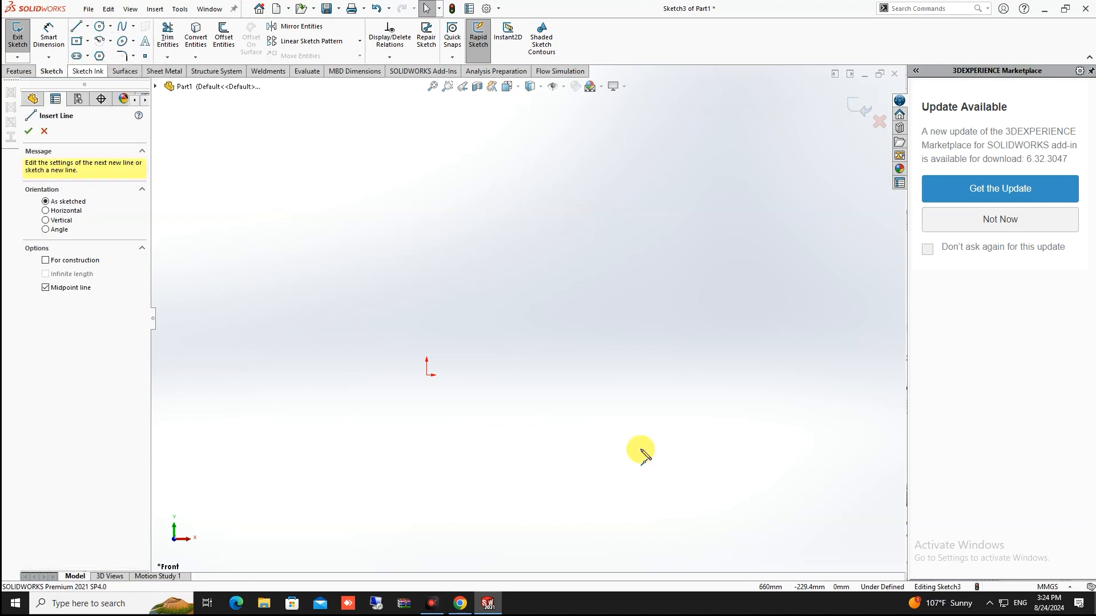
{"action": "left_click", "coordinate": [427, 374]}
{"action": "left_click", "coordinate": [427, 283]}
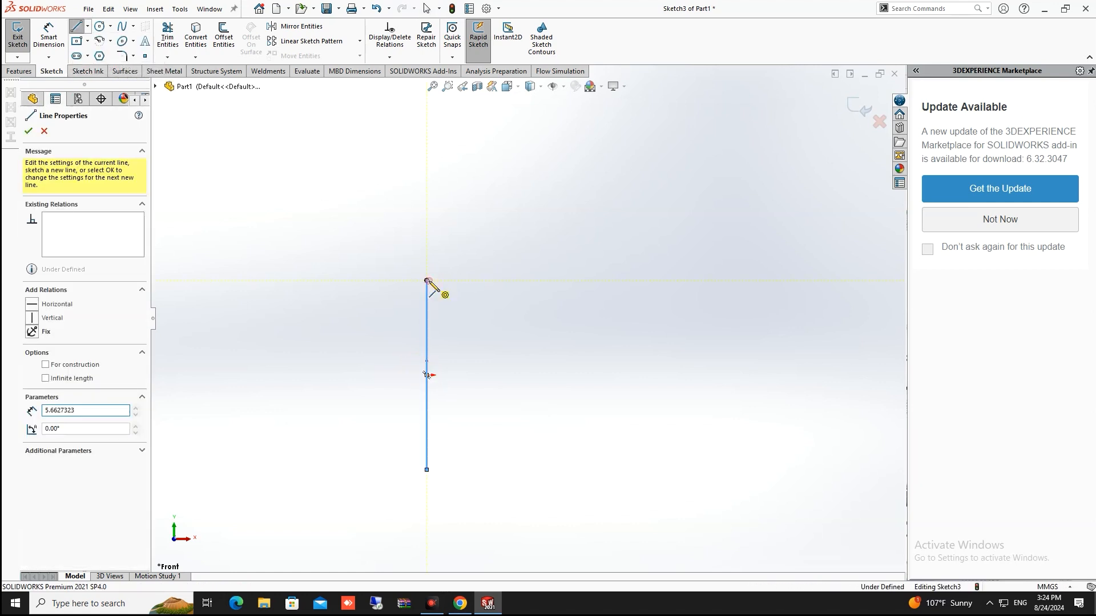
{"action": "key", "text": "Escape"}
{"action": "left_click", "coordinate": [427, 302]}
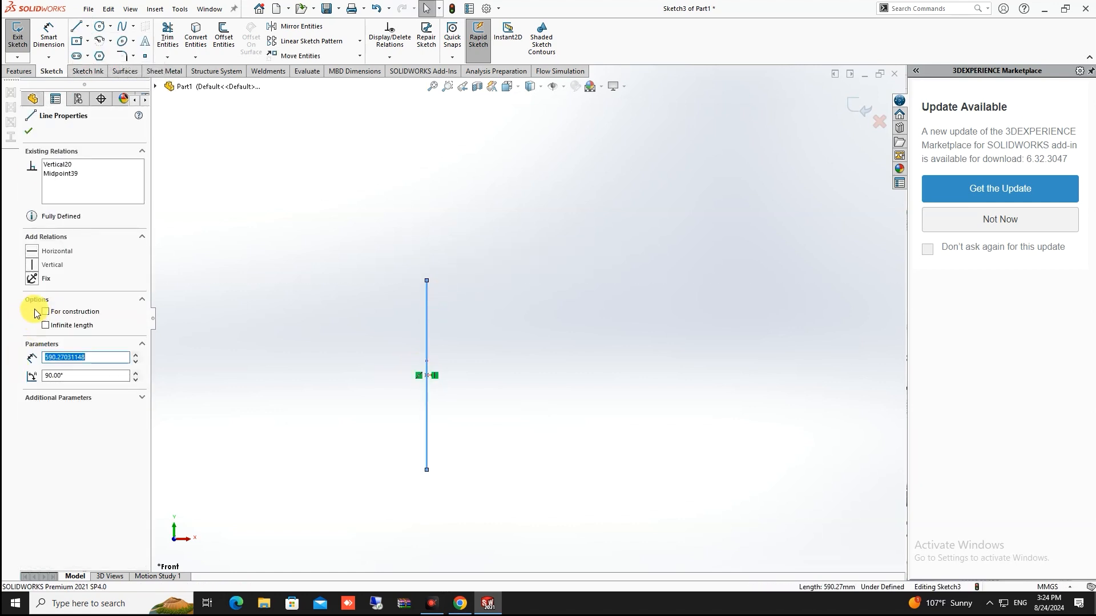
{"action": "left_click", "coordinate": [46, 312]}
{"action": "left_click", "coordinate": [313, 260]}
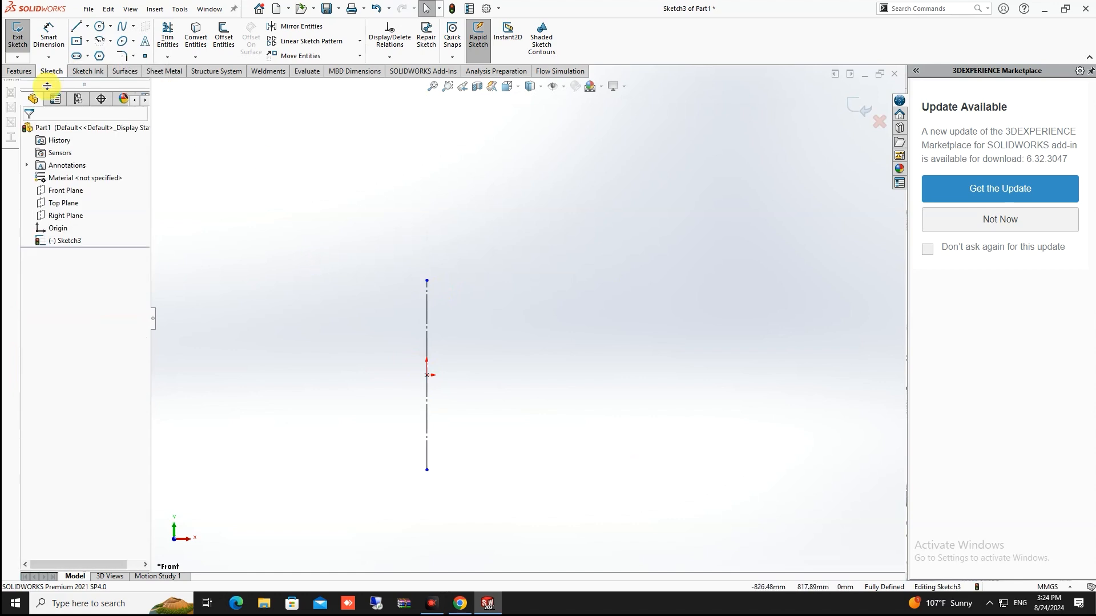
Draw a diagonal line from the centerline's bottom end up and to the left
{"action": "left_click", "coordinate": [78, 27]}
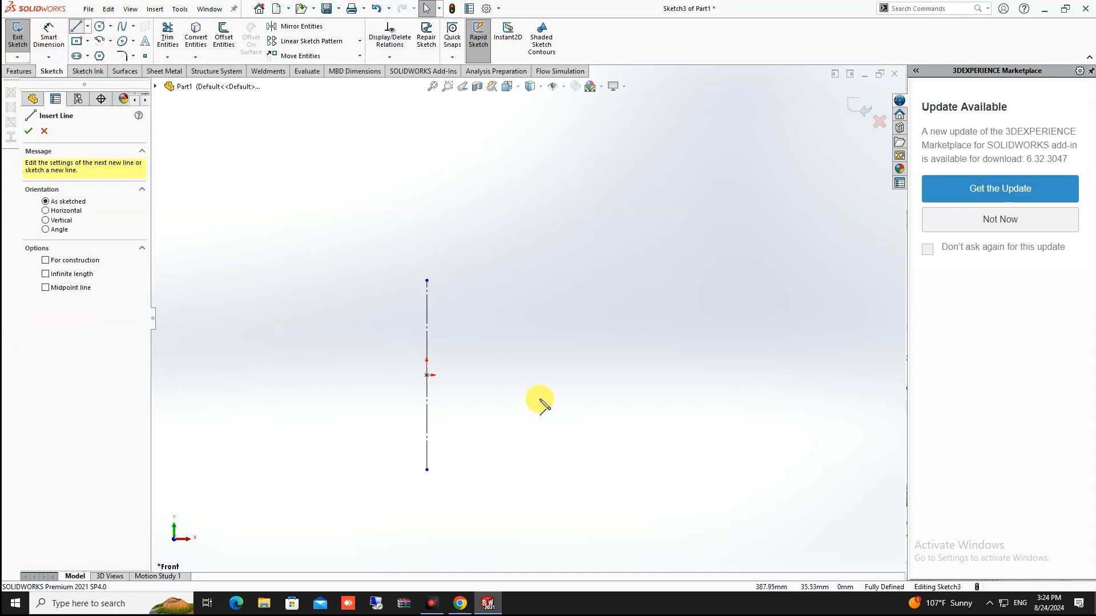
{"action": "left_click", "coordinate": [427, 469]}
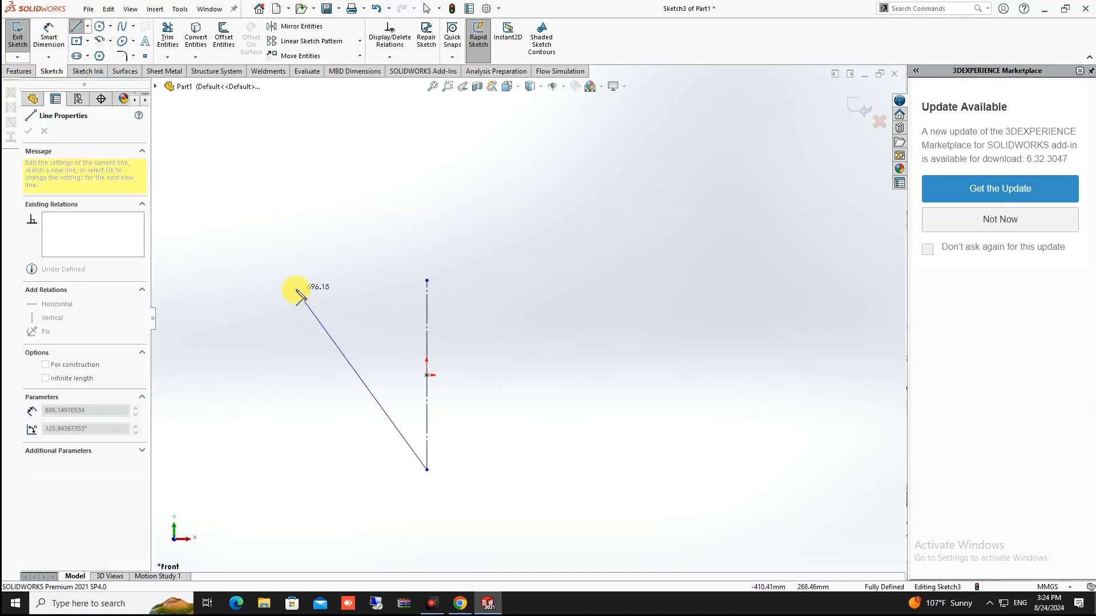
{"action": "left_click", "coordinate": [289, 292]}
{"action": "key", "text": "Escape"}
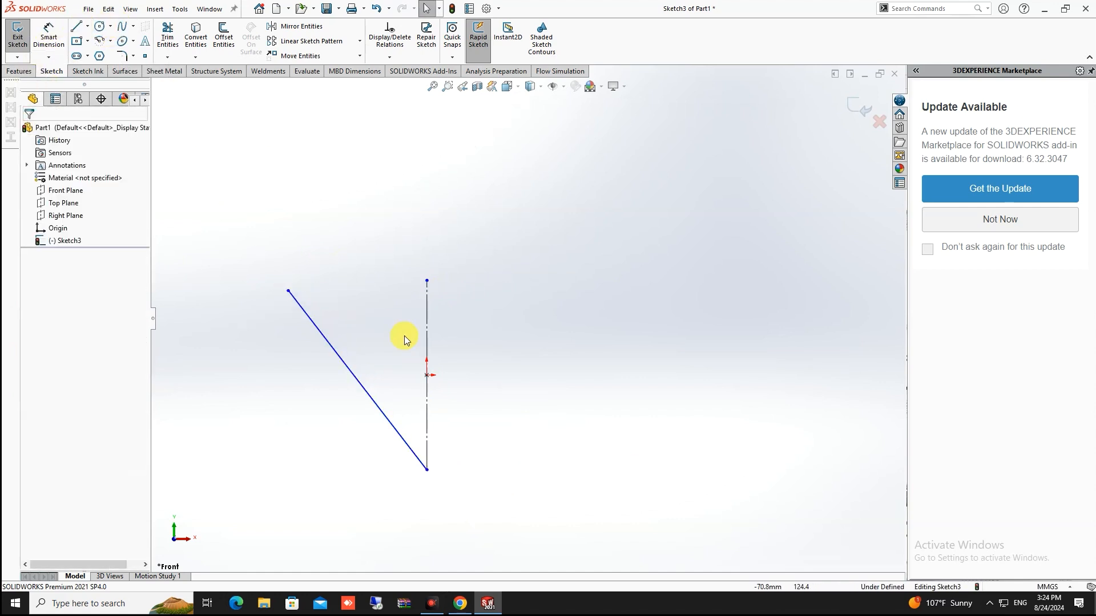
Add a spline from the diagonal line's top to the centerline's top, bending it into a high arc
{"action": "left_click", "coordinate": [122, 29]}
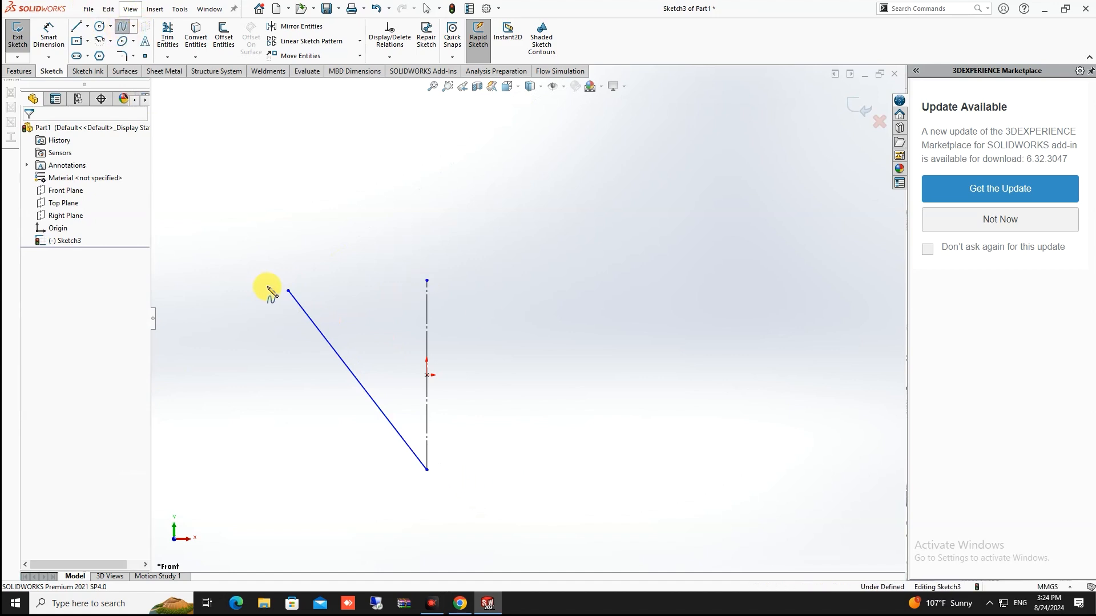
{"action": "left_click", "coordinate": [289, 294]}
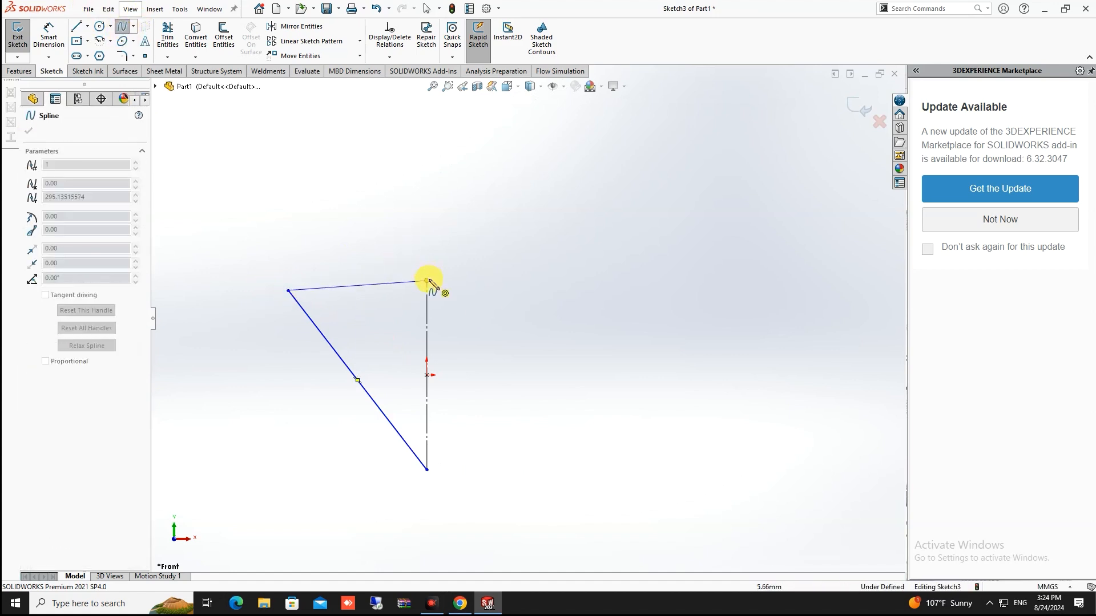
{"action": "double_click", "coordinate": [426, 281]}
{"action": "left_click", "coordinate": [325, 290]}
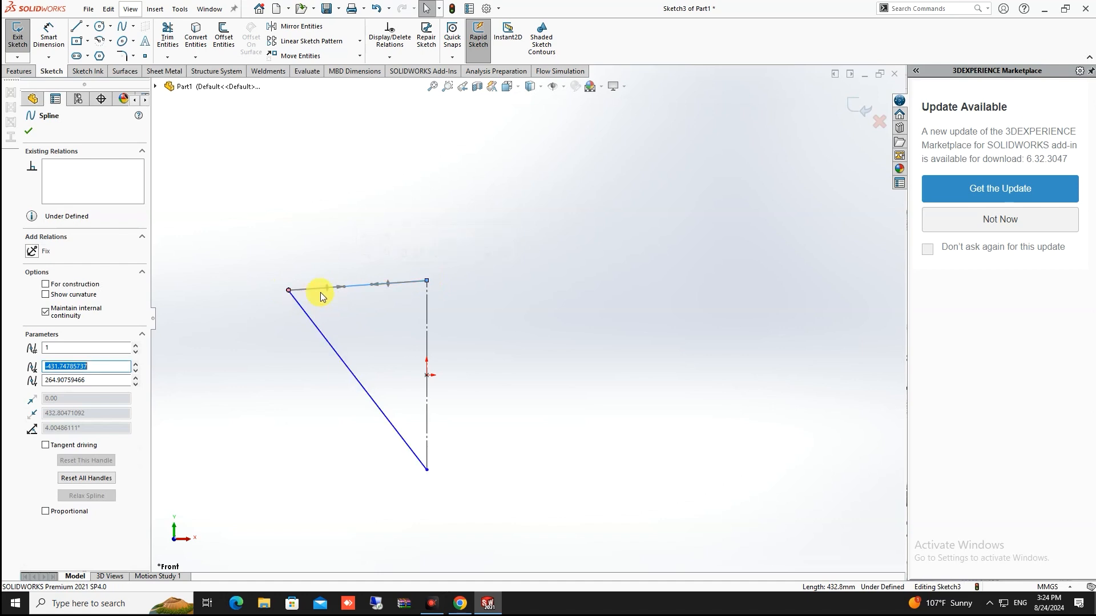
{"action": "left_click_drag", "start_coordinate": [325, 290], "coordinate": [267, 240]}
{"action": "left_click_drag", "start_coordinate": [365, 265], "coordinate": [366, 184]}
{"action": "left_click", "coordinate": [364, 181]}
{"action": "scroll", "coordinate": [429, 320], "scroll_direction": "up", "scroll_amount": 1}
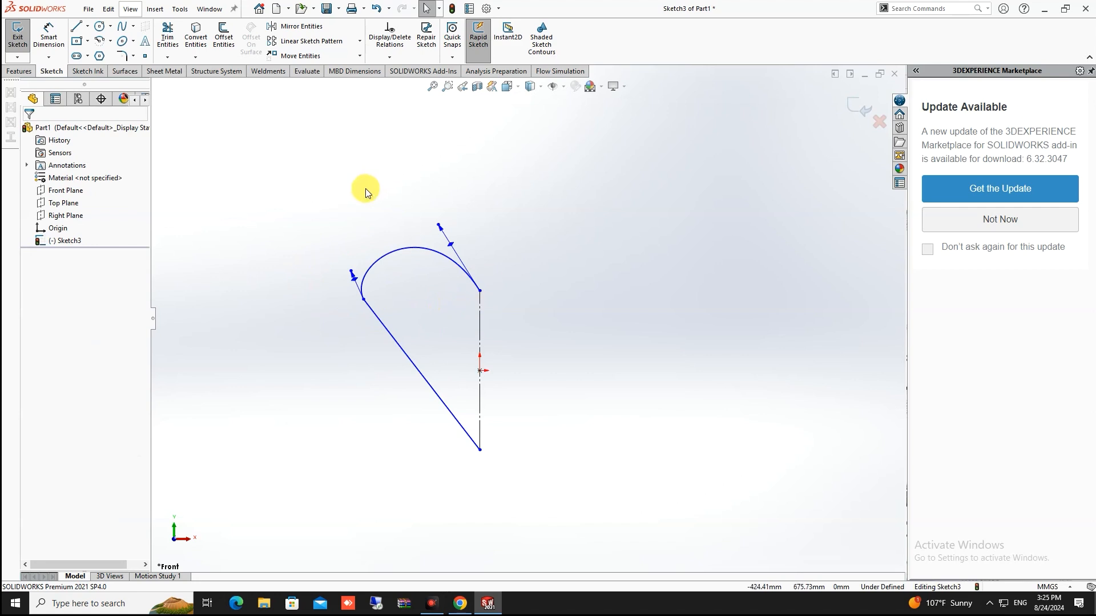
{"action": "left_click", "coordinate": [416, 247]}
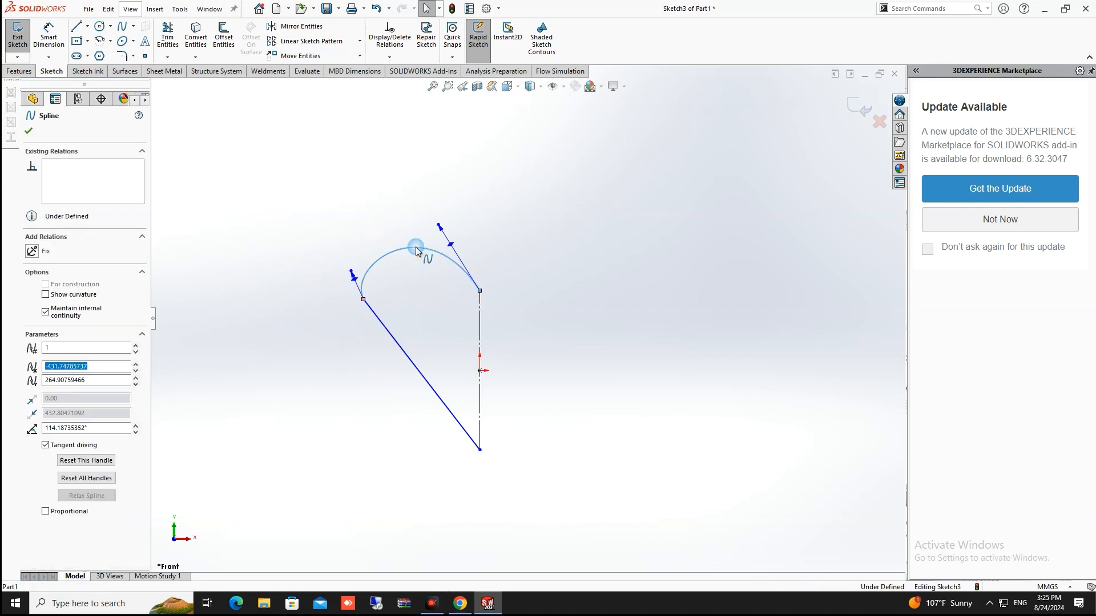
{"action": "left_click", "coordinate": [326, 206]}
{"action": "left_click", "coordinate": [297, 27]}
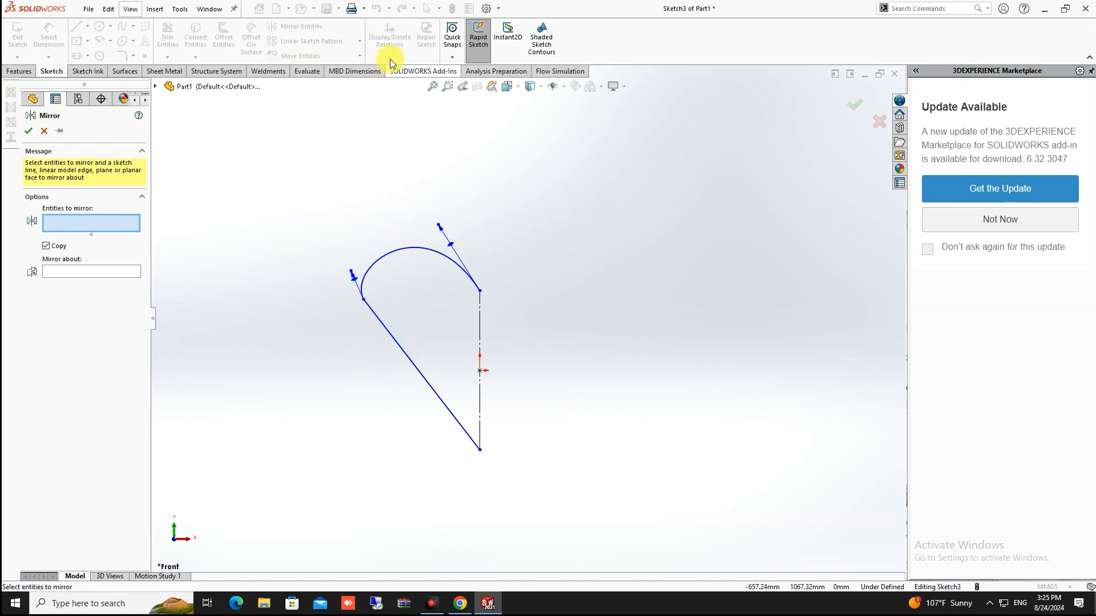
Mirror the spline and diagonal line about the vertical centerline to complete the heart
{"action": "left_click", "coordinate": [97, 273]}
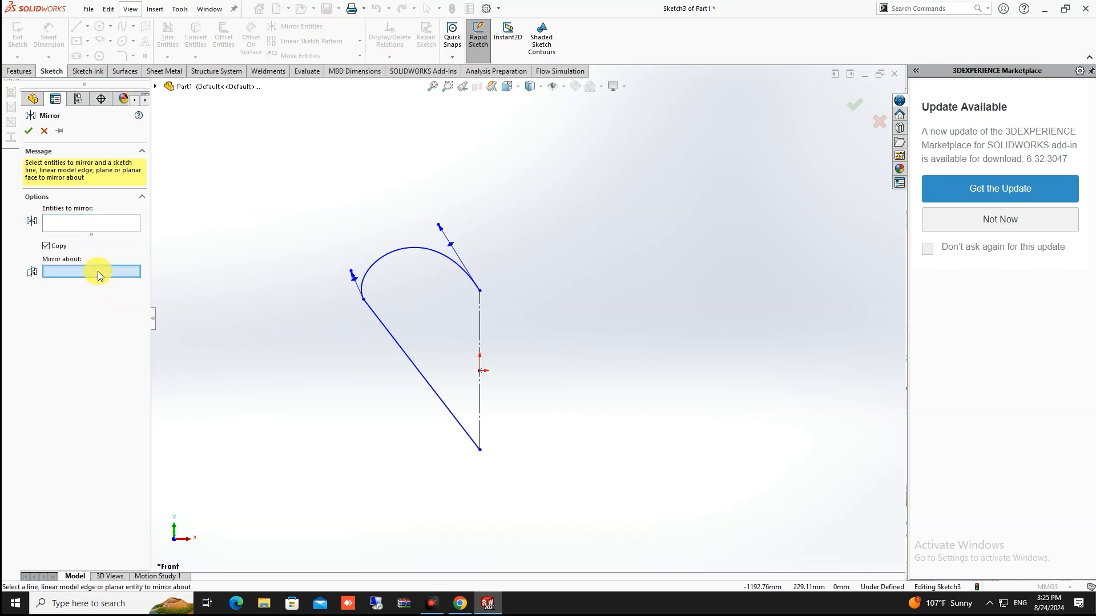
{"action": "left_click", "coordinate": [99, 218]}
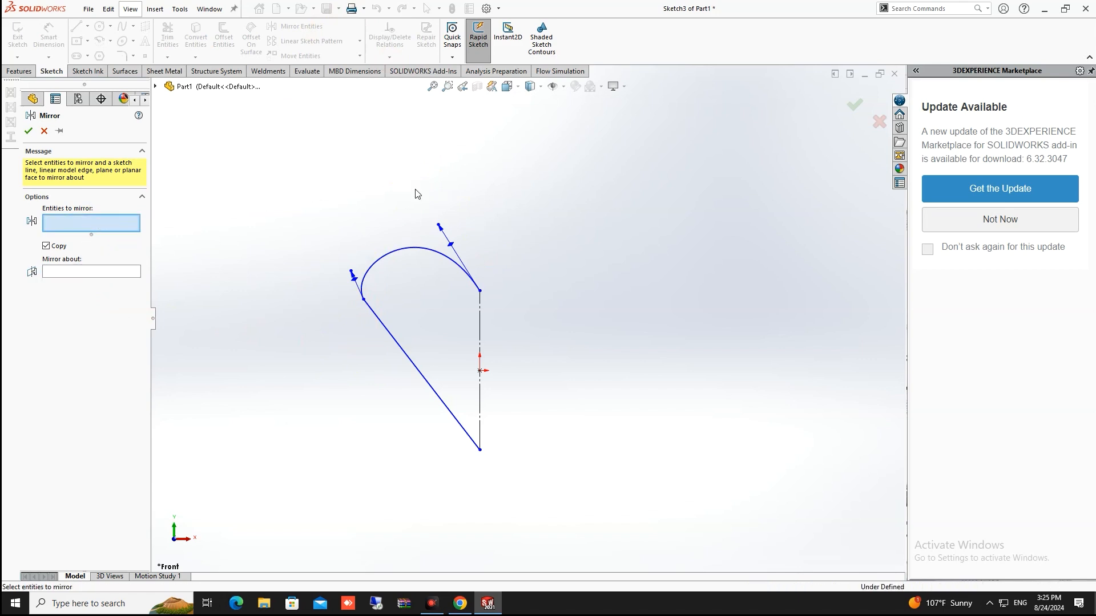
{"action": "left_click_drag", "start_coordinate": [415, 185], "coordinate": [324, 433]}
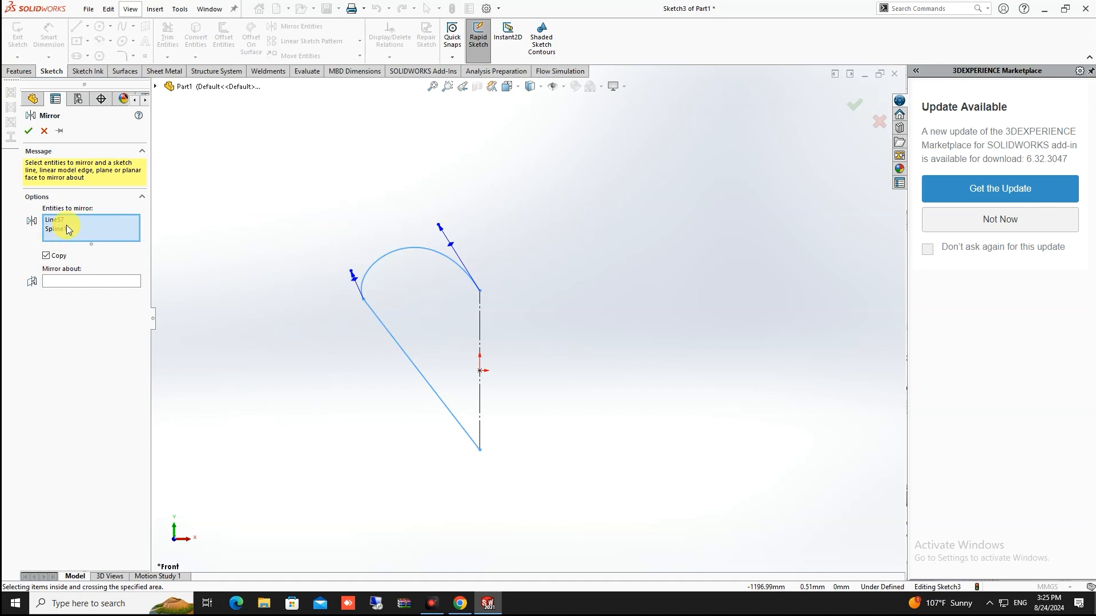
{"action": "left_click", "coordinate": [79, 280]}
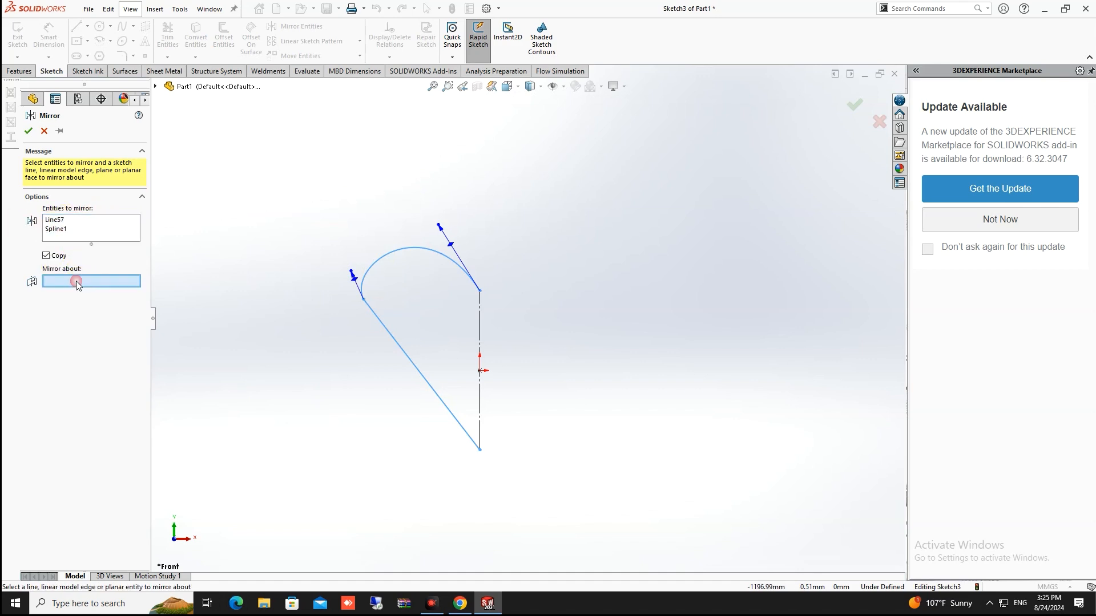
{"action": "left_click", "coordinate": [480, 322]}
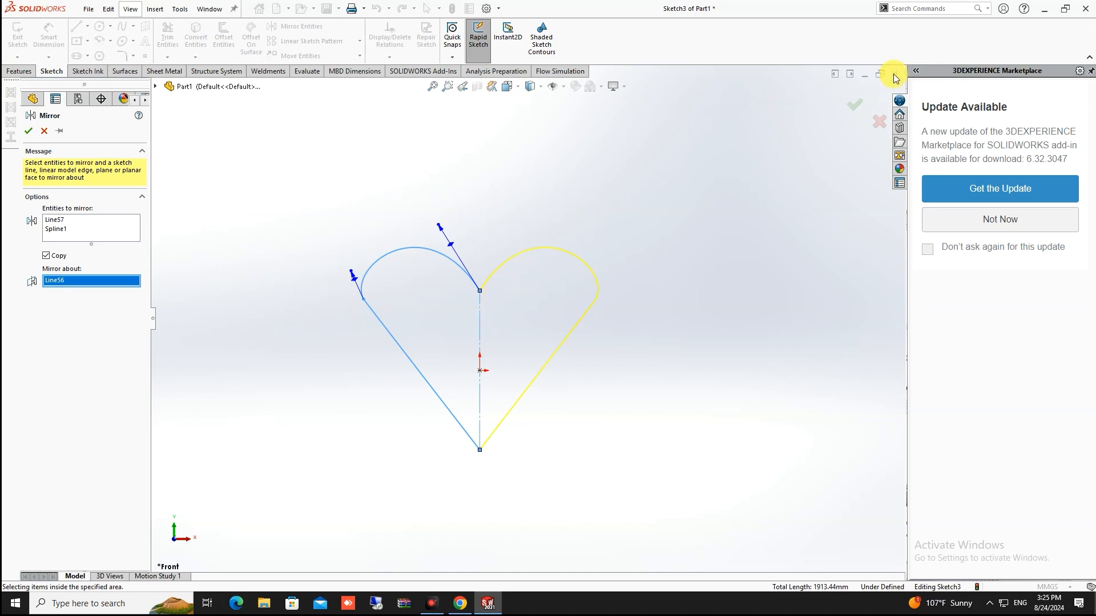
{"action": "left_click", "coordinate": [854, 105]}
Return to the straight-on front view (Ctrl+8) and zoom to inspect the heart
{"action": "scroll", "coordinate": [687, 291], "scroll_direction": "down", "scroll_amount": 2}
{"action": "mouse_move", "coordinate": [660, 311]}
{"action": "middle_mouse_down"}
{"action": "mouse_move", "coordinate": [627, 347]}
{"action": "mouse_move", "coordinate": [577, 276]}
{"action": "mouse_move", "coordinate": [574, 341]}
{"action": "middle_mouse_up"}
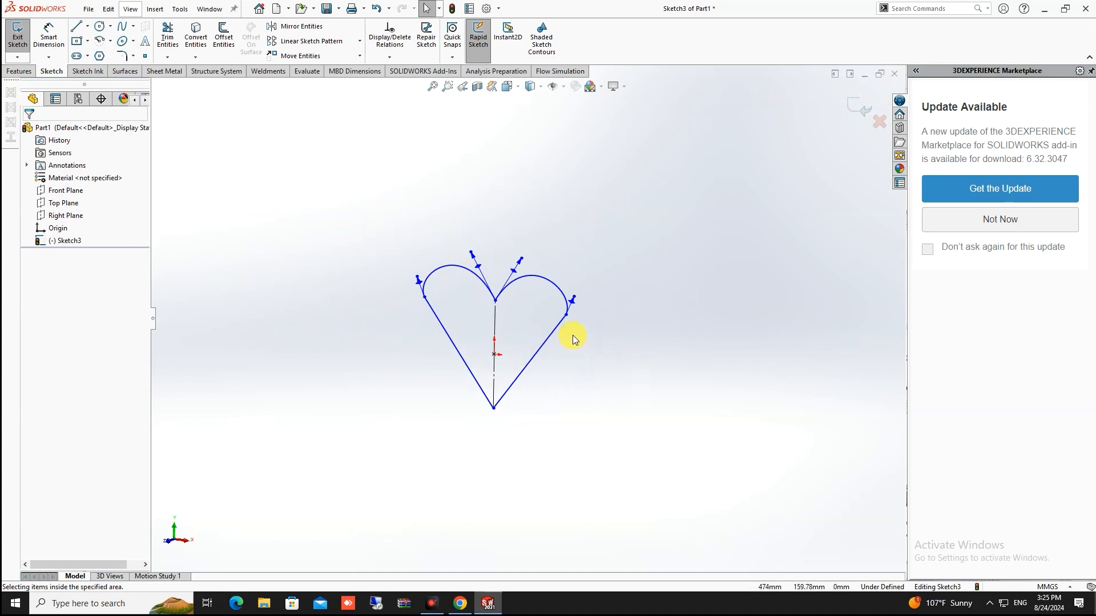
{"action": "key", "text": "ctrl+8"}
{"action": "scroll", "coordinate": [633, 296], "scroll_direction": "up", "scroll_amount": 4}
{"action": "left_click", "coordinate": [672, 270]}
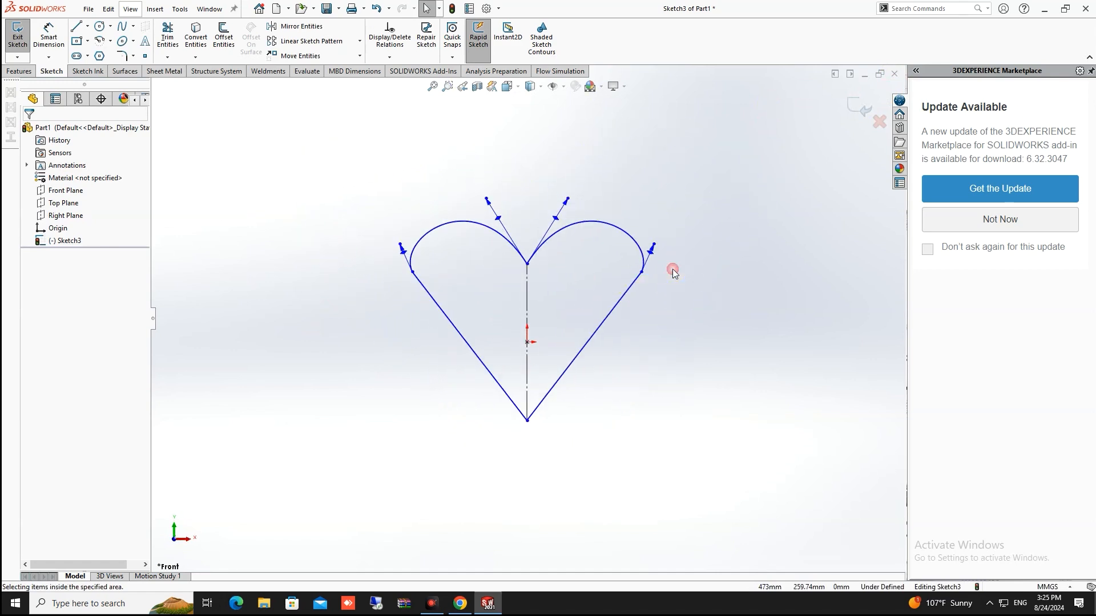
{"action": "scroll", "coordinate": [557, 293], "scroll_direction": "up", "scroll_amount": 3}
{"action": "scroll", "coordinate": [532, 325], "scroll_direction": "down", "scroll_amount": 5}
{"action": "scroll", "coordinate": [437, 368], "scroll_direction": "up", "scroll_amount": 1}
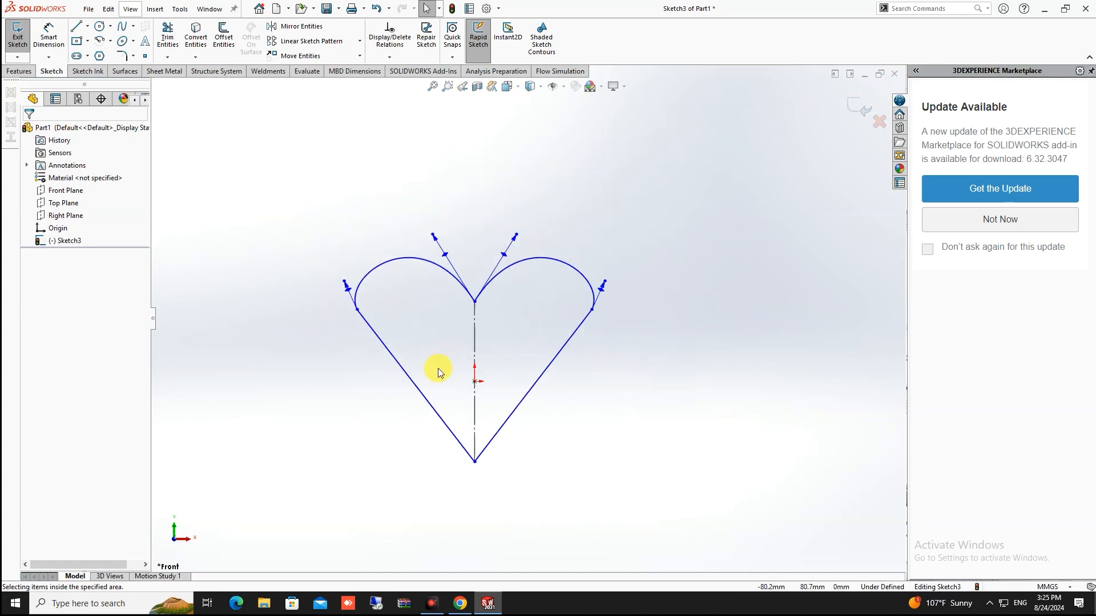
{"action": "scroll", "coordinate": [380, 359], "scroll_direction": "up", "scroll_amount": 1}
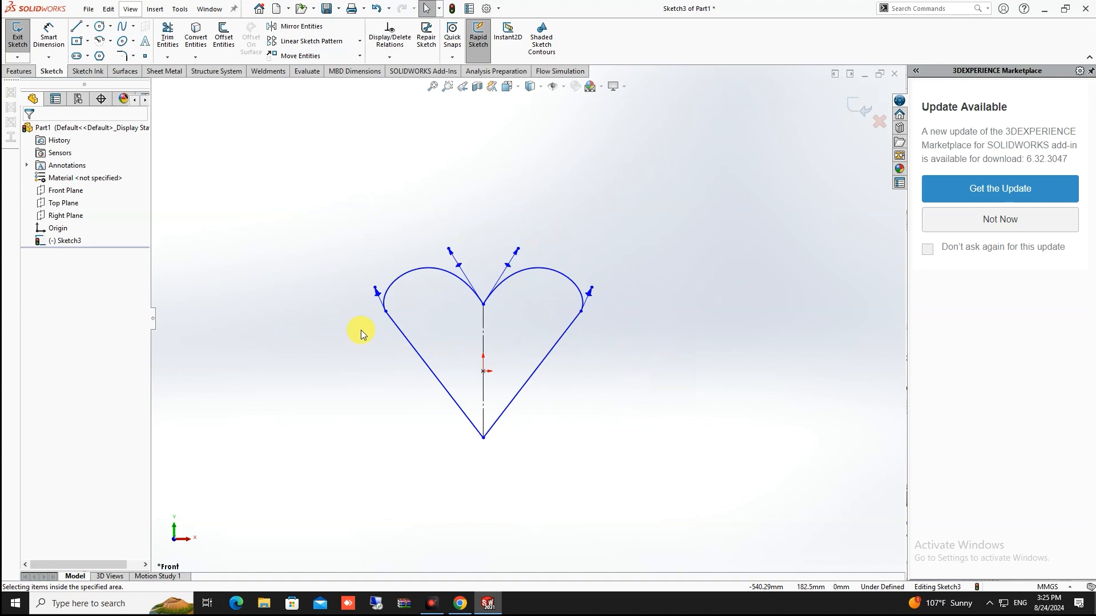
Undo the mirrored half, then mirror the spline and diagonal line about the centerline with Copy unchecked
{"action": "key", "text": "ctrl+z"}
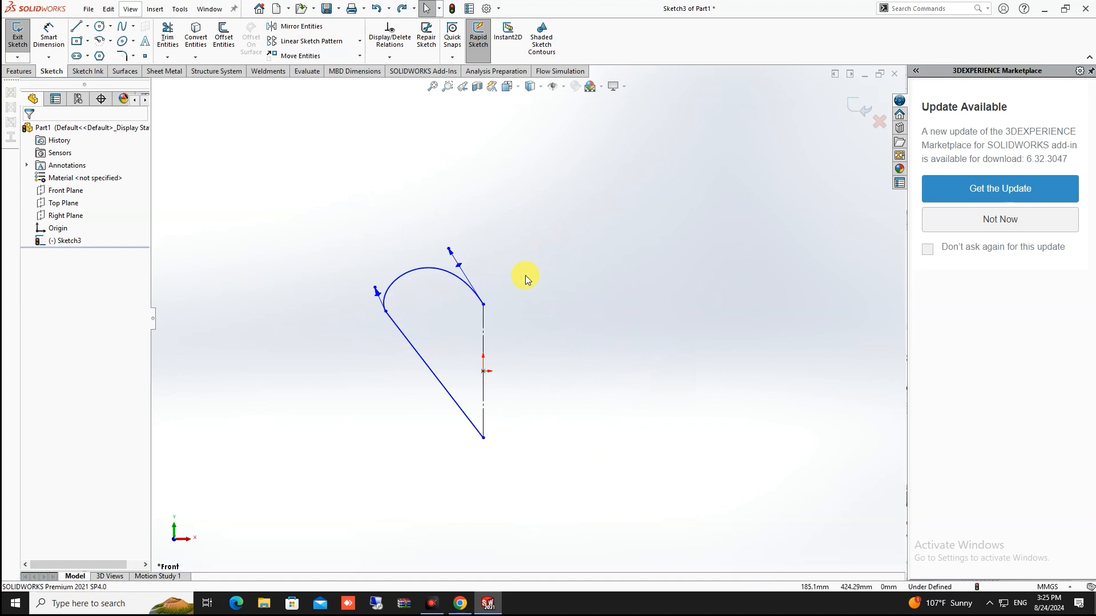
{"action": "left_click", "coordinate": [309, 30]}
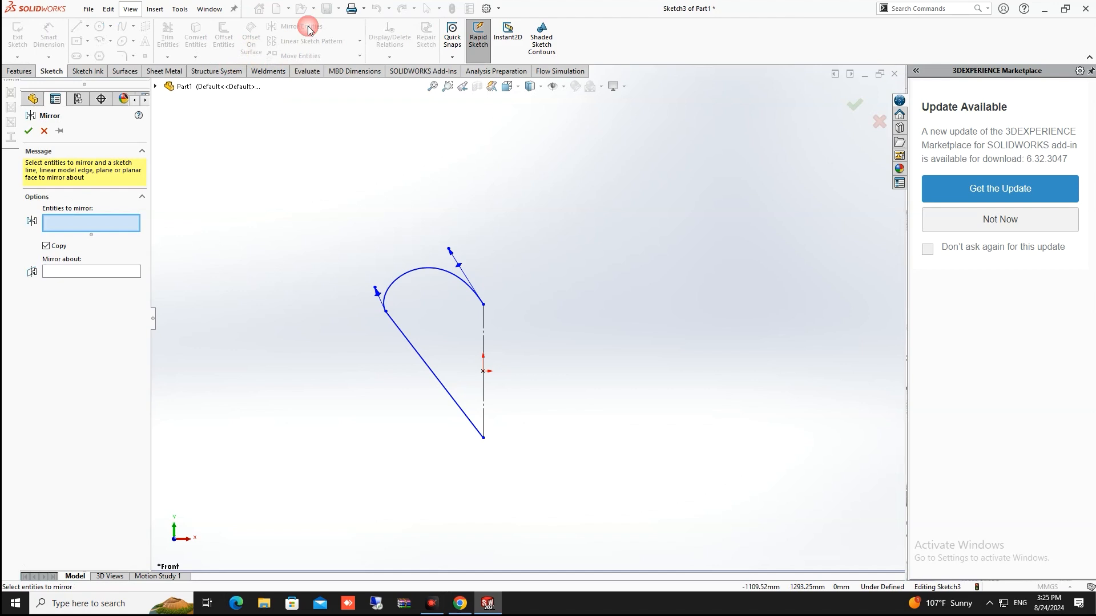
{"action": "left_click", "coordinate": [441, 270]}
{"action": "left_click", "coordinate": [413, 340]}
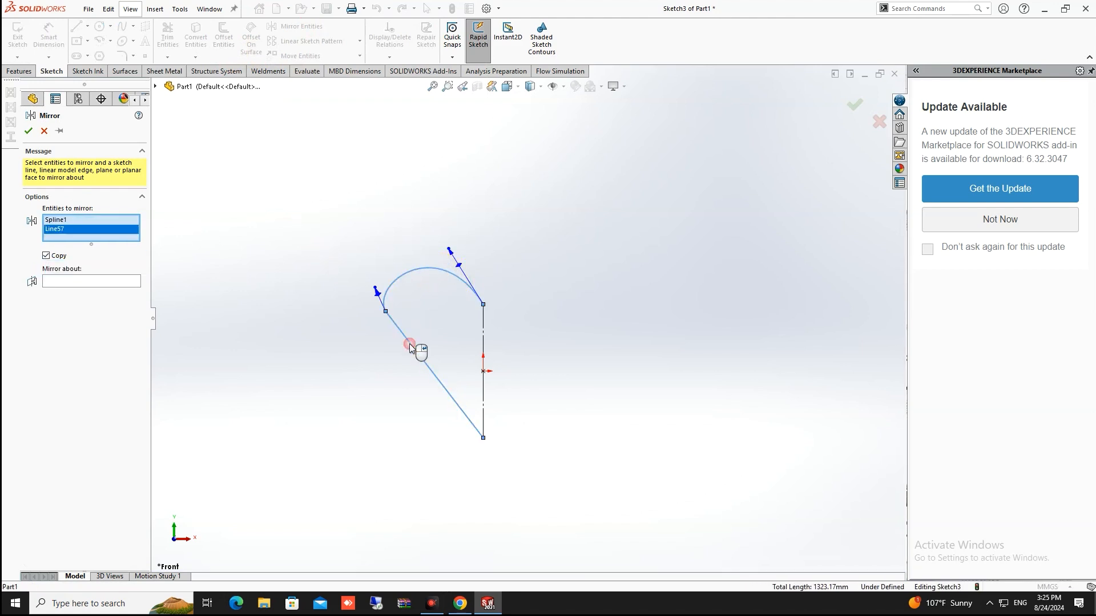
{"action": "left_click", "coordinate": [46, 257]}
{"action": "left_click", "coordinate": [81, 283]}
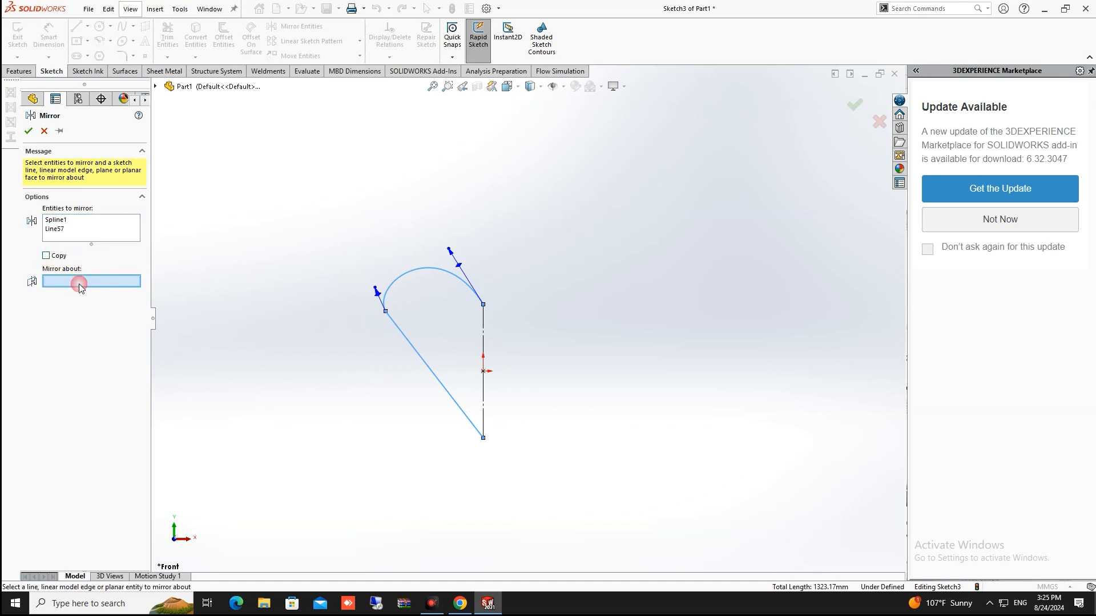
{"action": "left_click", "coordinate": [483, 335]}
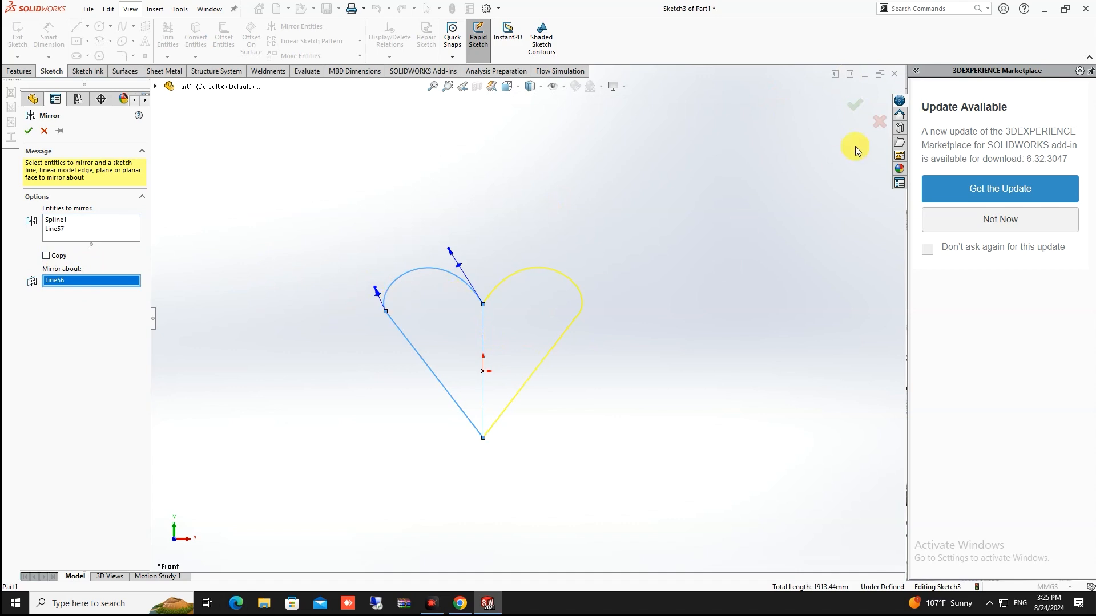
{"action": "left_click", "coordinate": [852, 110]}
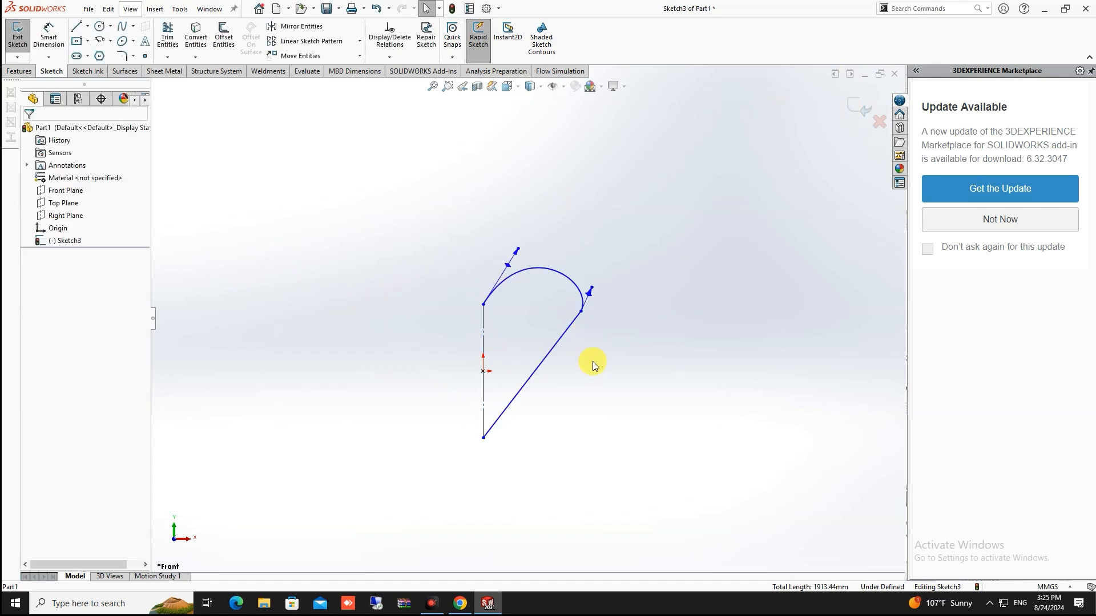
Box-select the half-heart line, spline and centerline and delete them
{"action": "scroll", "coordinate": [590, 378], "scroll_direction": "up", "scroll_amount": 5}
{"action": "scroll", "coordinate": [590, 378], "scroll_direction": "down", "scroll_amount": 6}
{"action": "scroll", "coordinate": [420, 218], "scroll_direction": "up", "scroll_amount": 2}
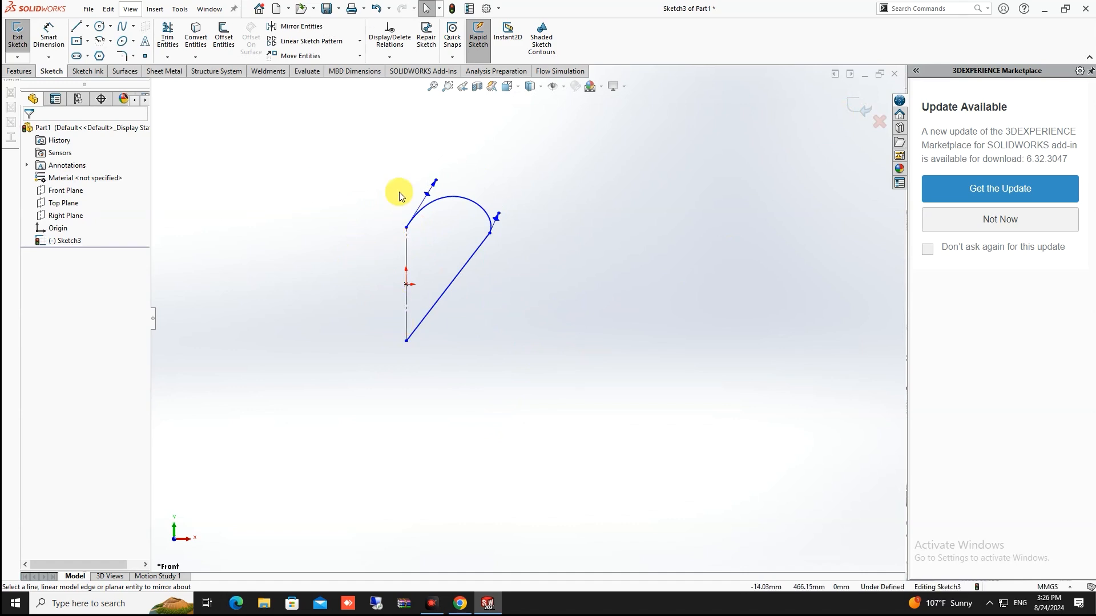
{"action": "scroll", "coordinate": [391, 205], "scroll_direction": "up", "scroll_amount": 2}
{"action": "scroll", "coordinate": [458, 239], "scroll_direction": "down", "scroll_amount": 3}
{"action": "scroll", "coordinate": [529, 270], "scroll_direction": "up", "scroll_amount": 4}
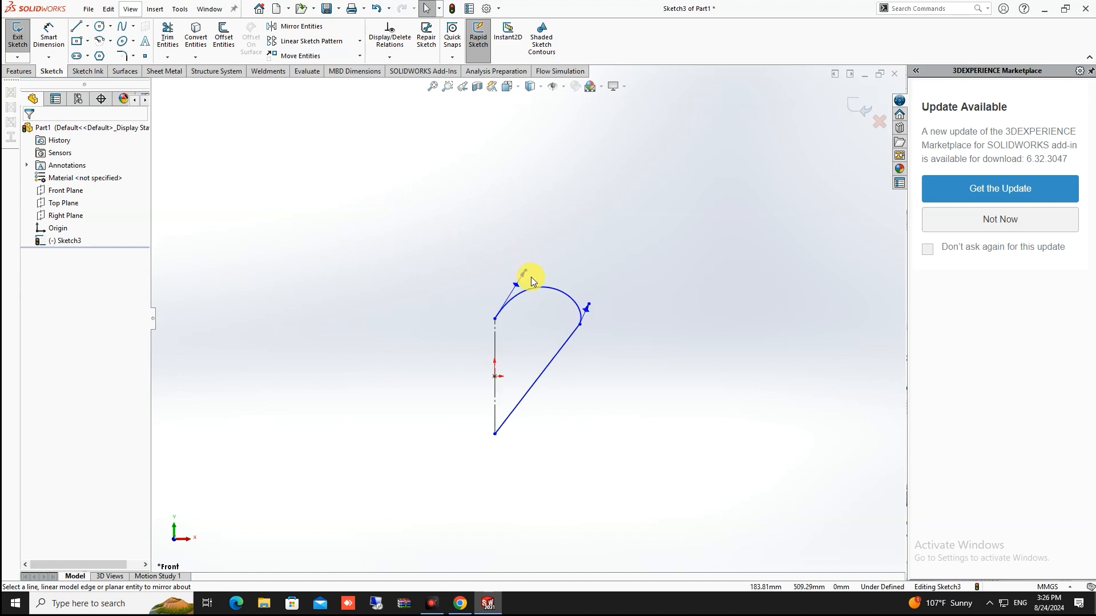
{"action": "scroll", "coordinate": [531, 276], "scroll_direction": "down", "scroll_amount": 3}
{"action": "scroll", "coordinate": [543, 309], "scroll_direction": "up", "scroll_amount": 2}
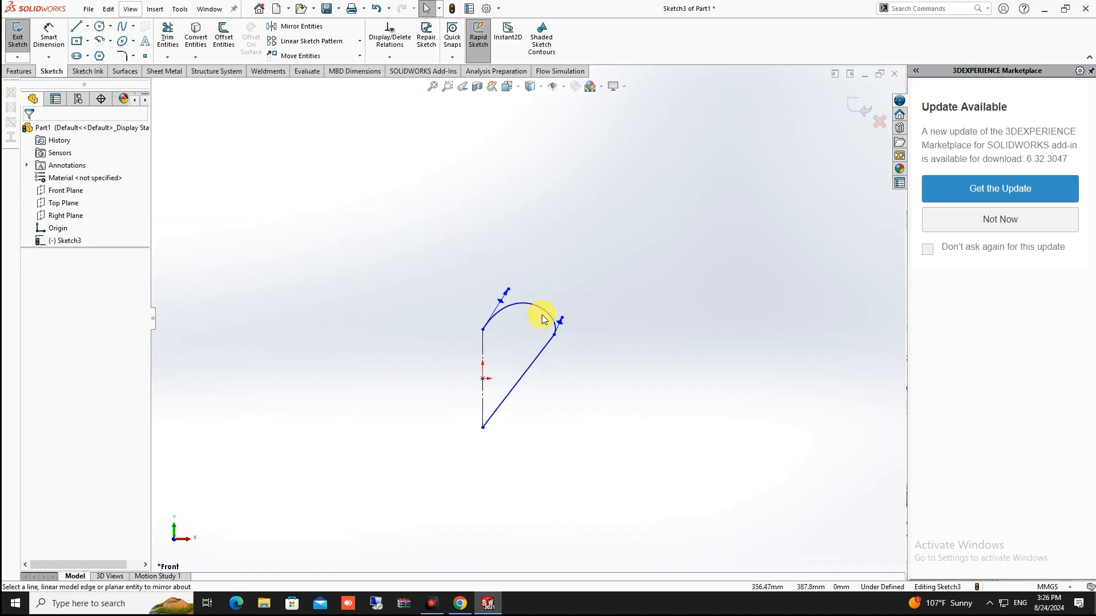
{"action": "mouse_move", "coordinate": [587, 244]}
{"action": "left_mouse_down"}
{"action": "mouse_move", "coordinate": [509, 464]}
{"action": "mouse_move", "coordinate": [464, 517]}
{"action": "left_mouse_up"}
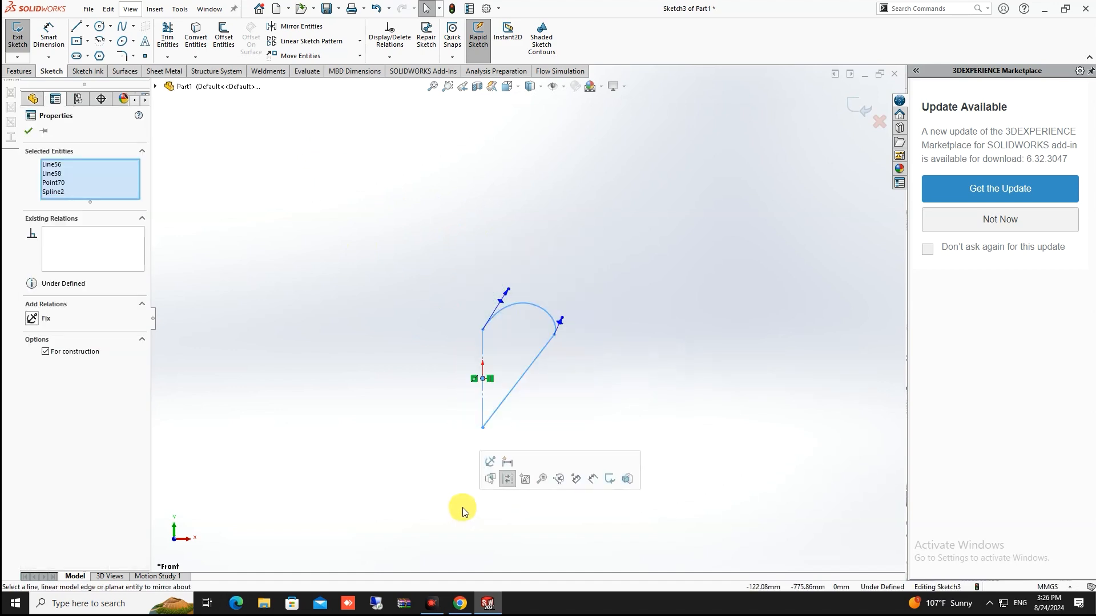
{"action": "key", "text": "Delete"}
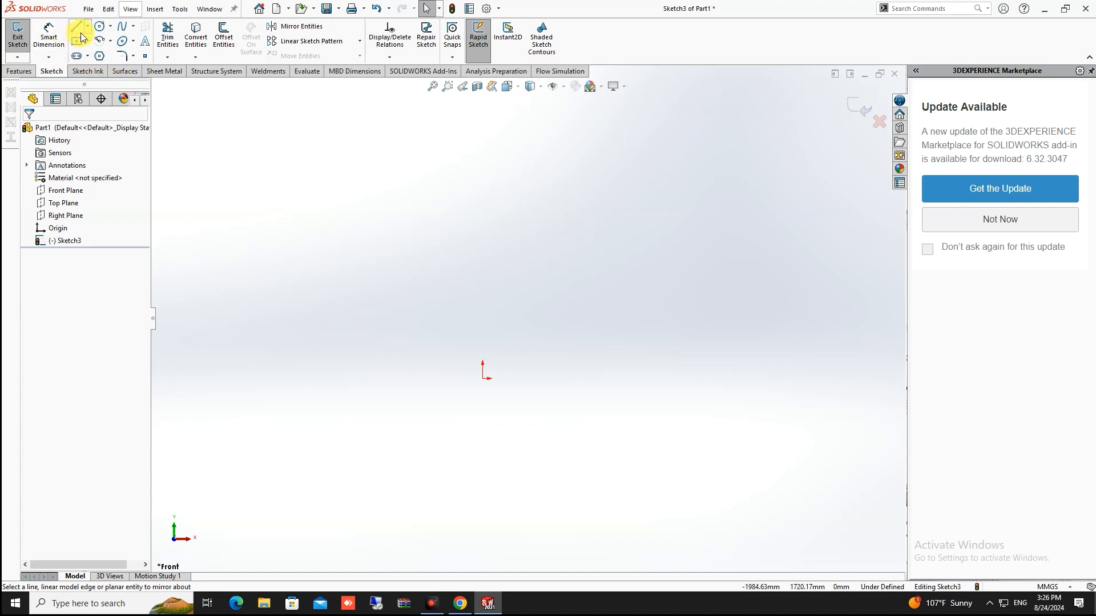
Draw a large outer circle and a smaller inner circle, both centred on the origin
{"action": "left_click", "coordinate": [99, 26]}
{"action": "left_click", "coordinate": [484, 377]}
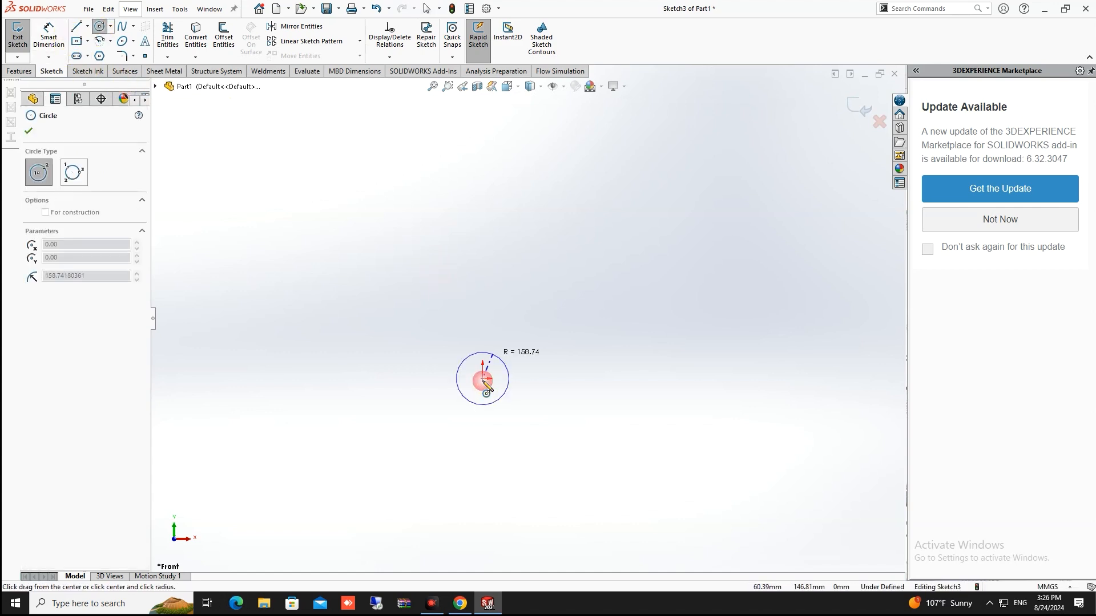
{"action": "left_click", "coordinate": [488, 261]}
{"action": "key", "text": "Escape"}
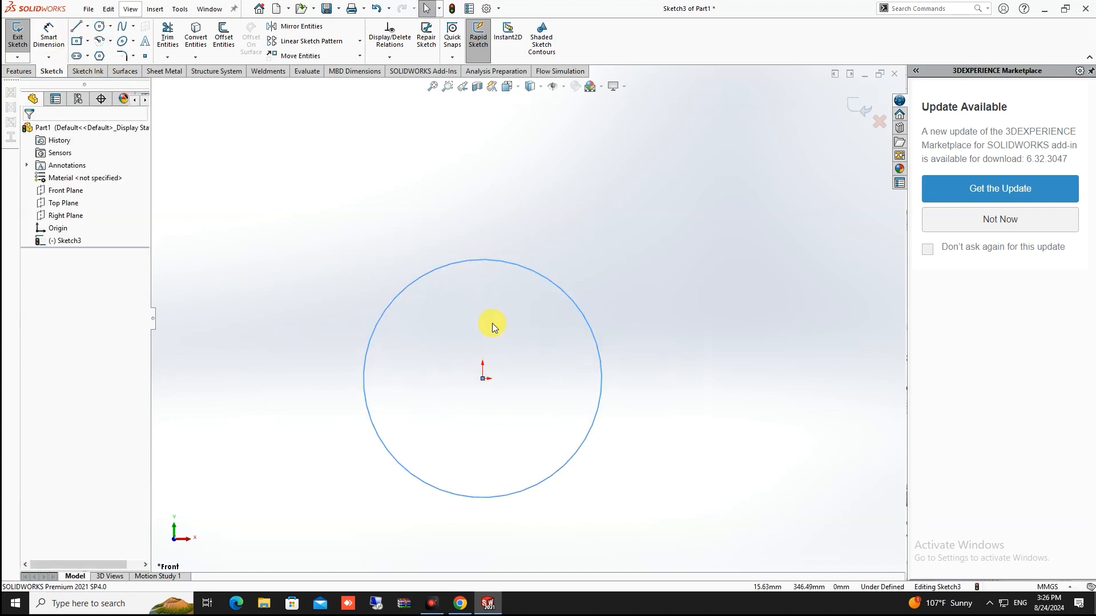
{"action": "left_click", "coordinate": [99, 26]}
{"action": "left_click", "coordinate": [484, 377]}
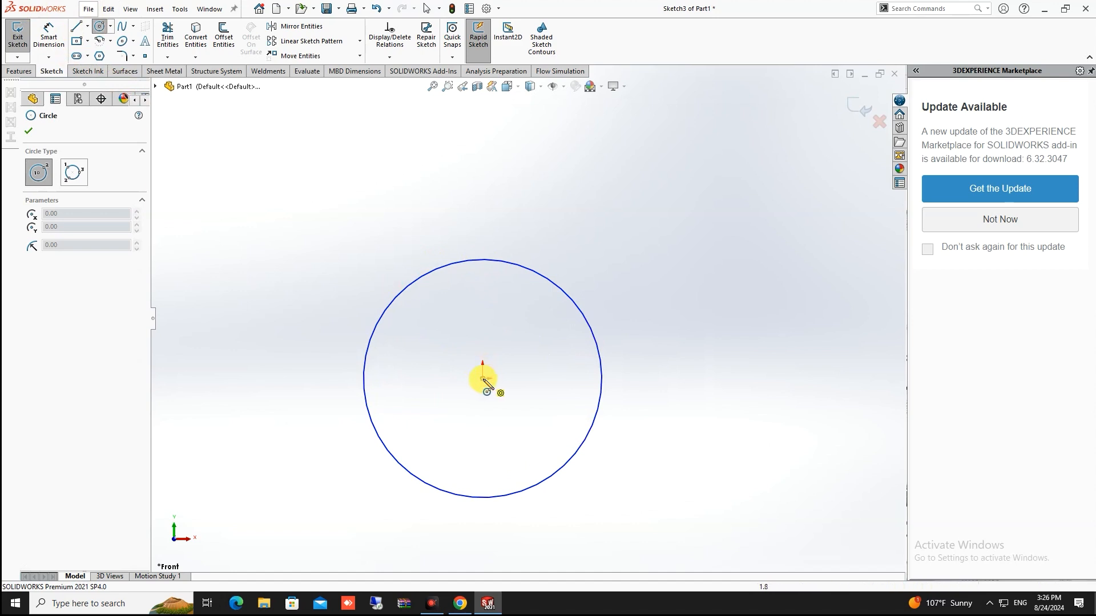
{"action": "left_click", "coordinate": [486, 328]}
{"action": "key", "text": "Escape"}
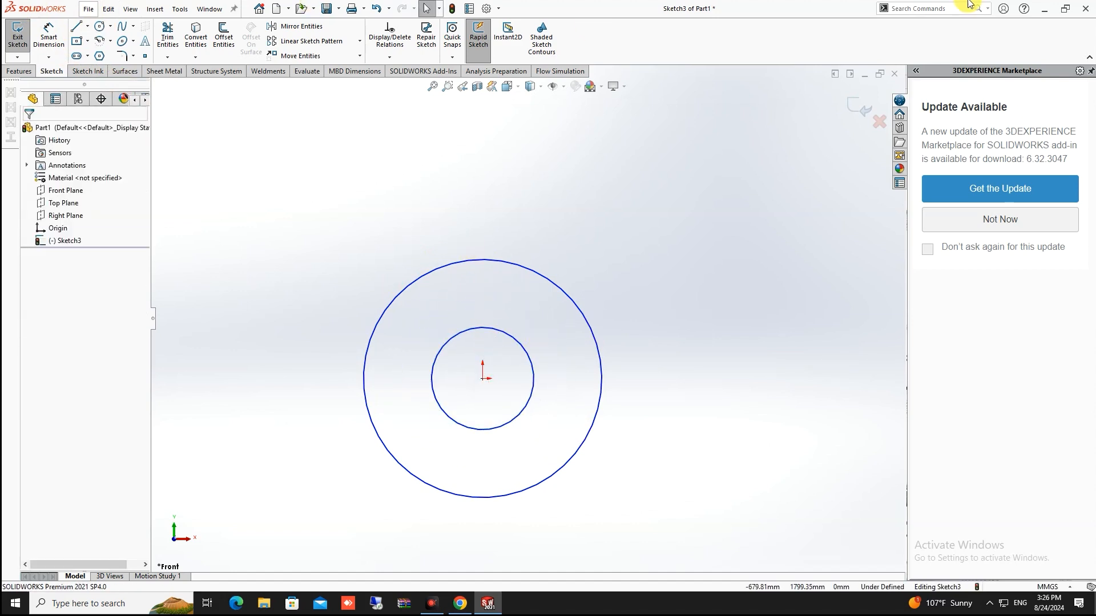
{"action": "left_click", "coordinate": [917, 9]}
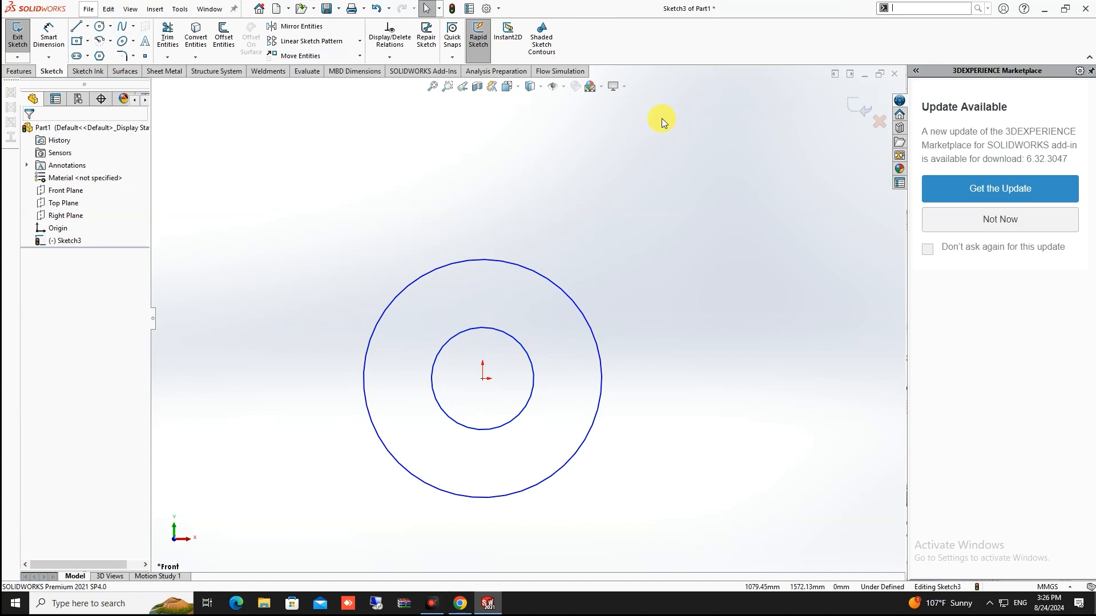
Run the Segment command on the outer circle with a count of 20 sketch points
{"action": "type", "text": "segment"}
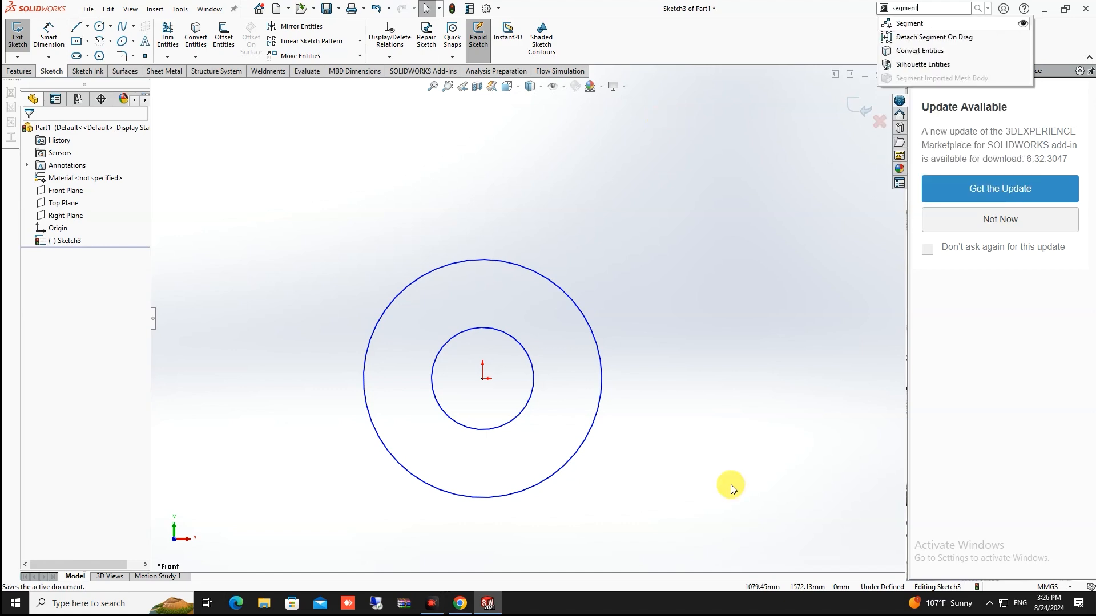
{"action": "left_click", "coordinate": [909, 25]}
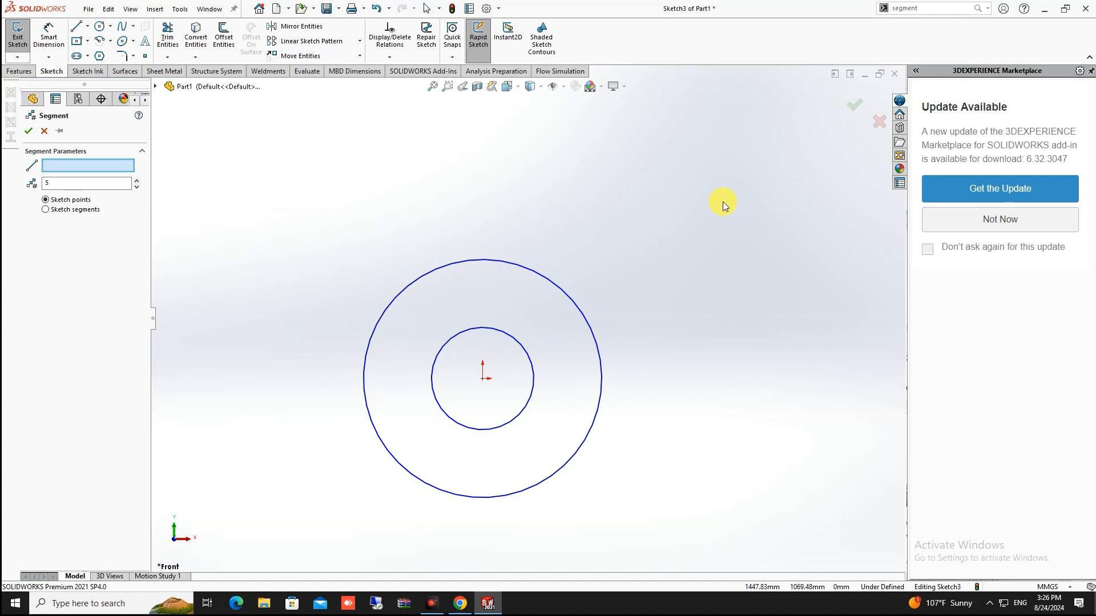
{"action": "left_click", "coordinate": [508, 265]}
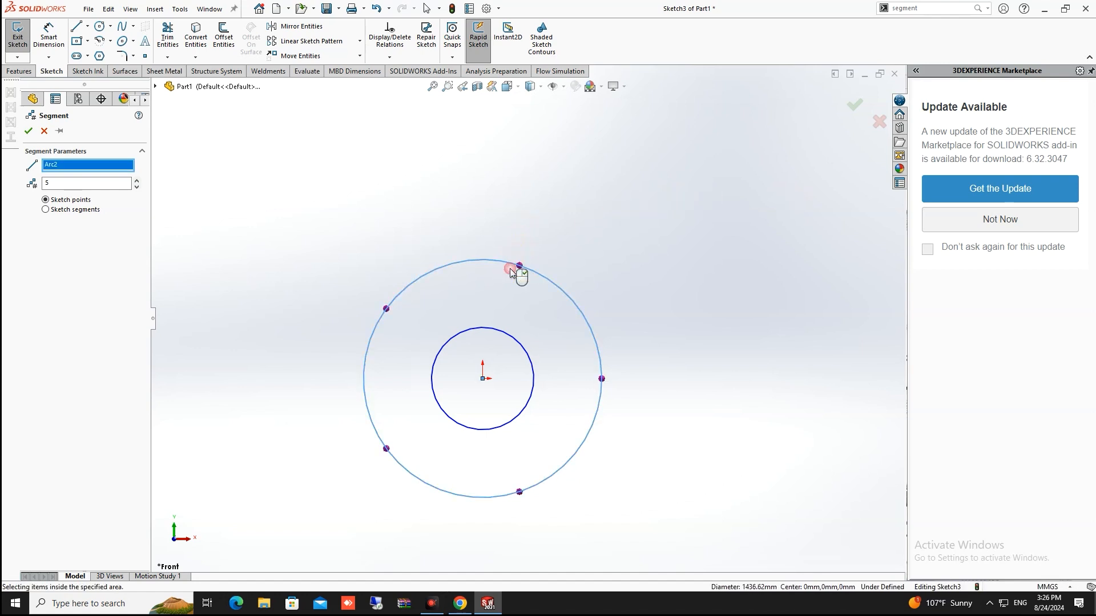
{"action": "double_click", "coordinate": [67, 185]}
{"action": "type", "text": "20"}
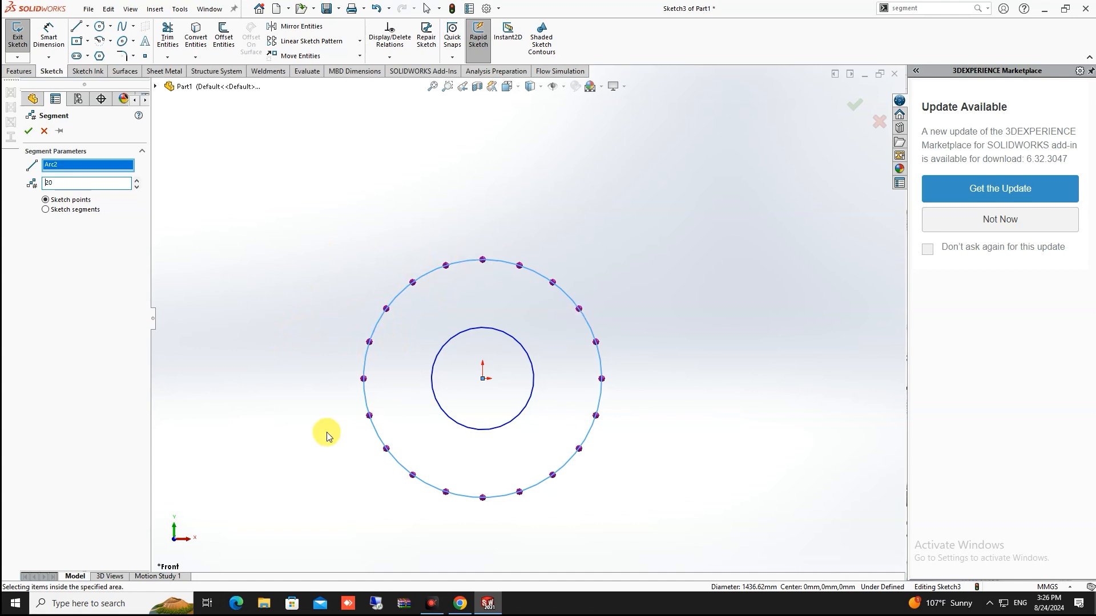
{"action": "left_click", "coordinate": [28, 130]}
Run Segment on the inner circle, keeping 20 sketch points
{"action": "left_click", "coordinate": [912, 6]}
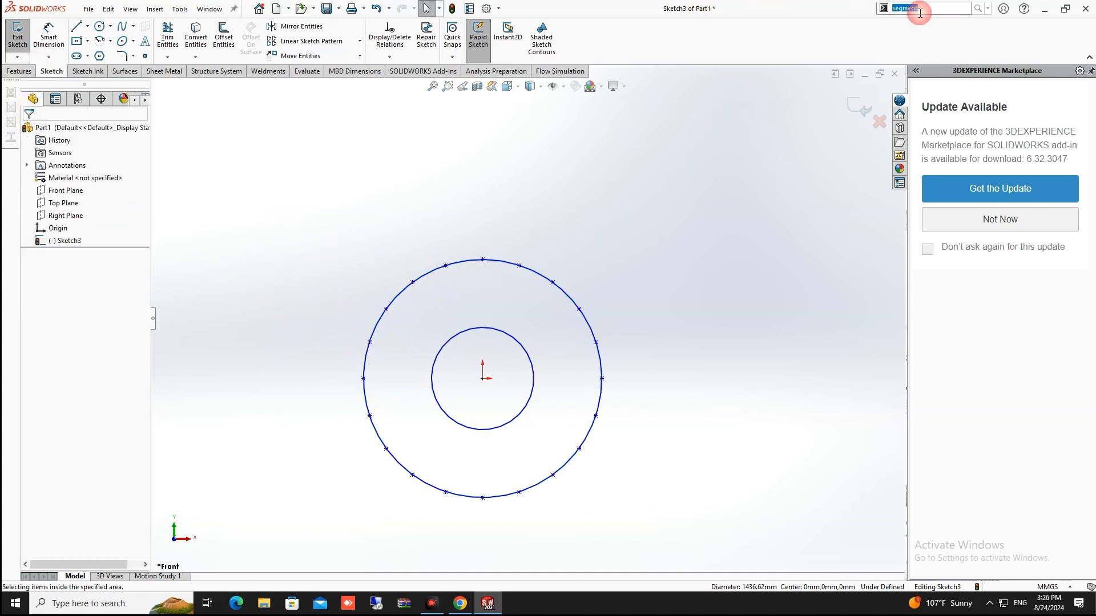
{"action": "left_click", "coordinate": [907, 23]}
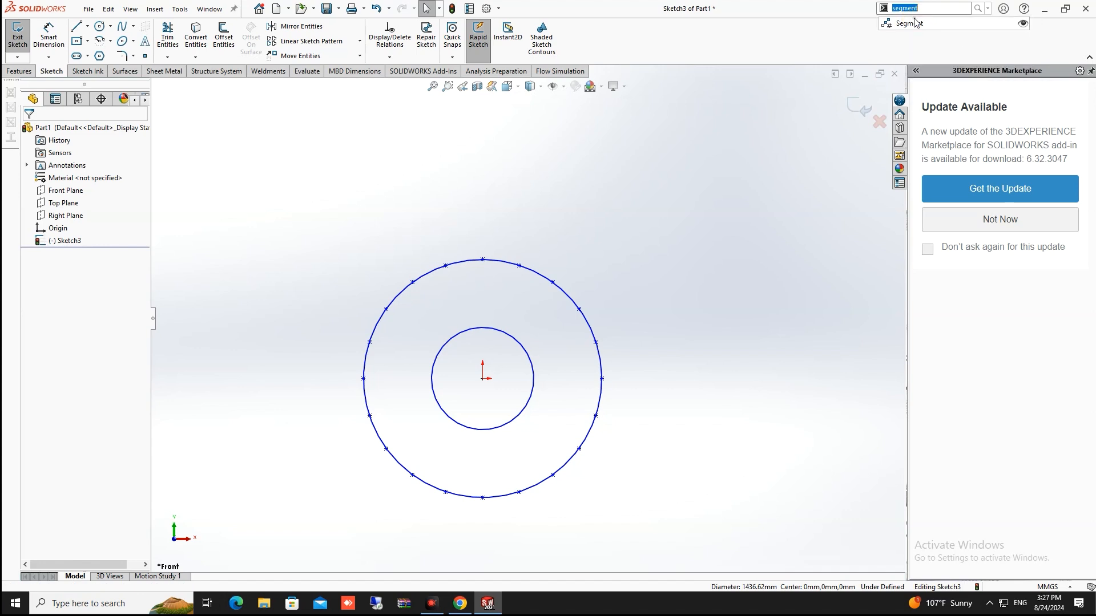
{"action": "left_click", "coordinate": [484, 325]}
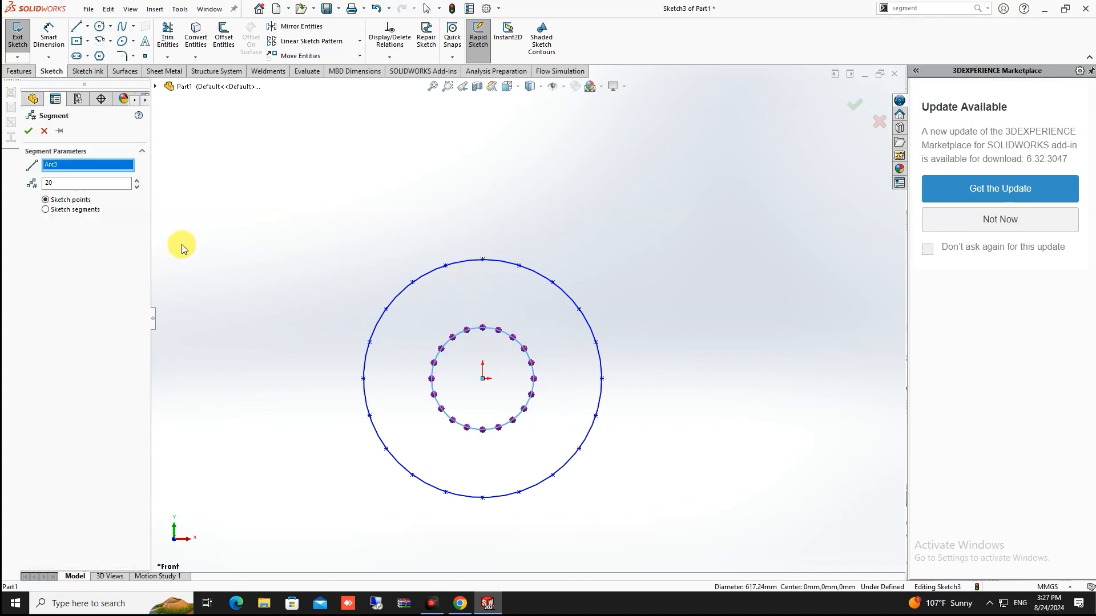
{"action": "key", "text": "Return"}
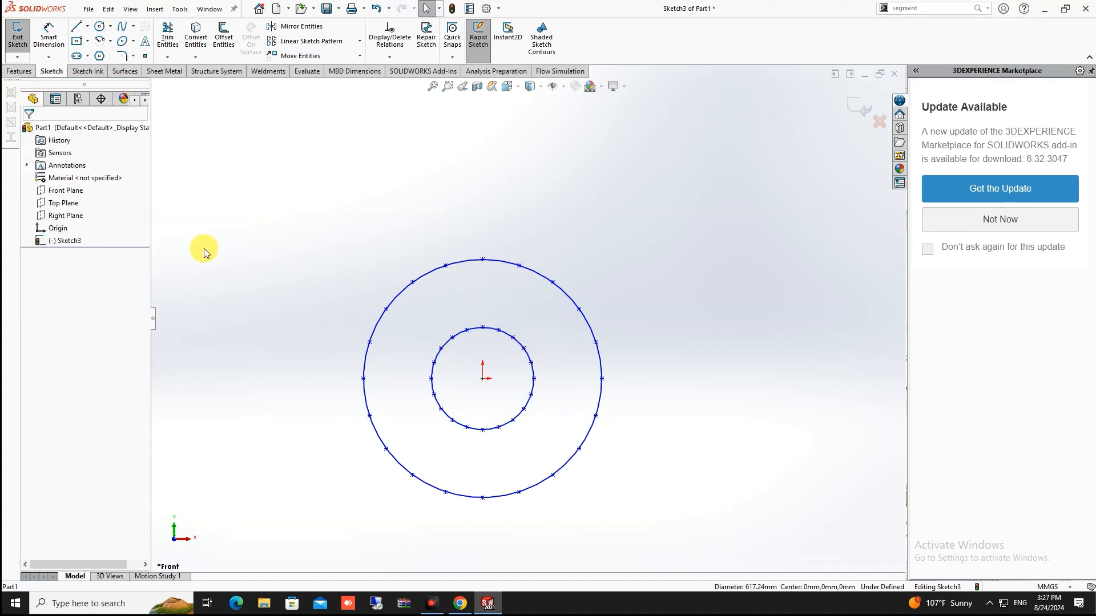
Drag the inner circle's top point slightly left to reposition it
{"action": "left_click", "coordinate": [483, 330]}
{"action": "left_click_drag", "start_coordinate": [484, 330], "coordinate": [470, 330]}
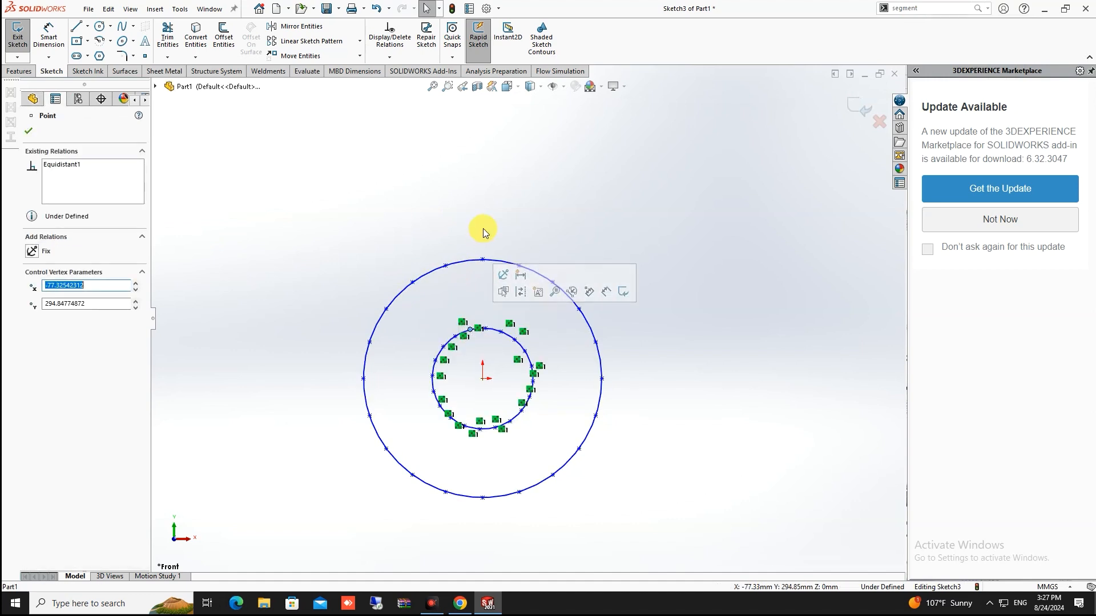
{"action": "scroll", "coordinate": [470, 328], "scroll_direction": "up", "scroll_amount": 3}
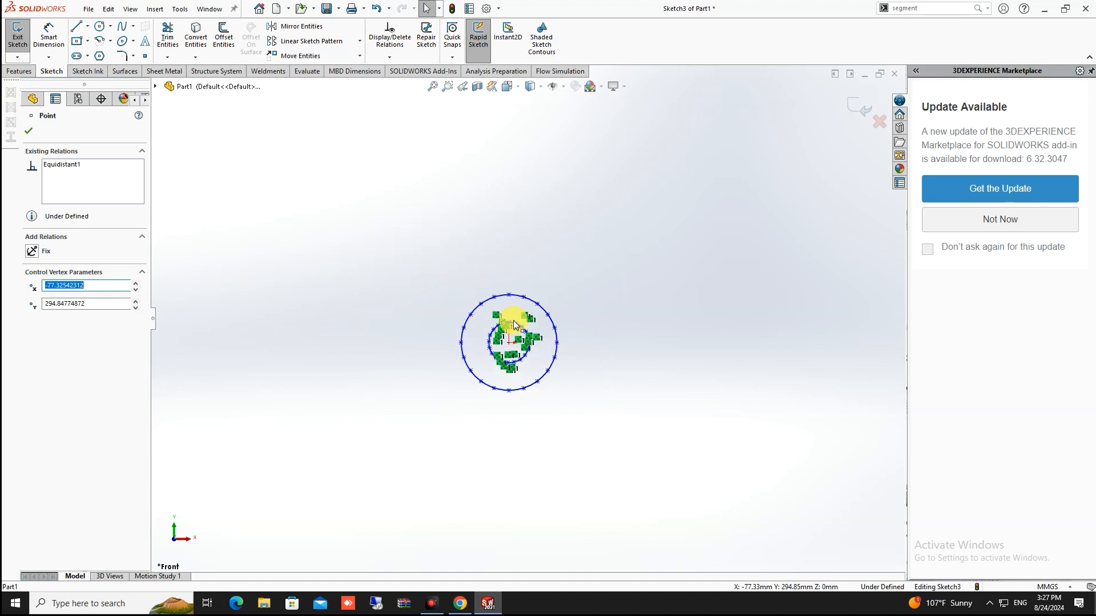
{"action": "scroll", "coordinate": [470, 328], "scroll_direction": "down", "scroll_amount": 8}
{"action": "scroll", "coordinate": [498, 323], "scroll_direction": "up", "scroll_amount": 2}
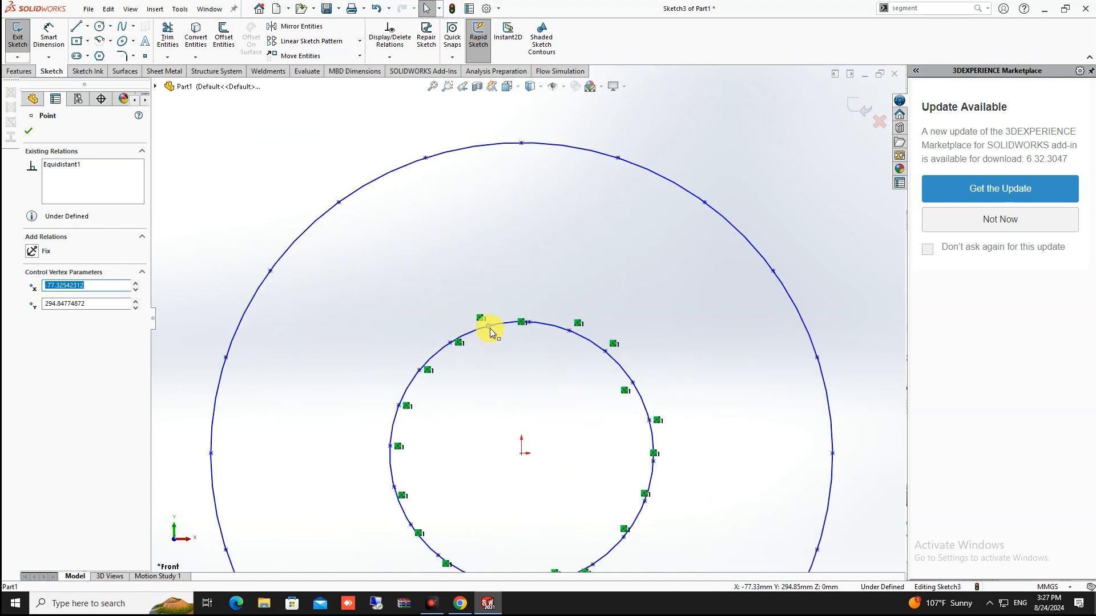
{"action": "mouse_move", "coordinate": [489, 328]}
{"action": "left_mouse_down"}
{"action": "mouse_move", "coordinate": [521, 318]}
{"action": "mouse_move", "coordinate": [494, 323]}
{"action": "left_mouse_up"}
Draw a spline from the inner circle to the outer circle's top and bow it left
{"action": "left_click", "coordinate": [516, 228]}
{"action": "scroll", "coordinate": [516, 228], "scroll_direction": "up", "scroll_amount": 5}
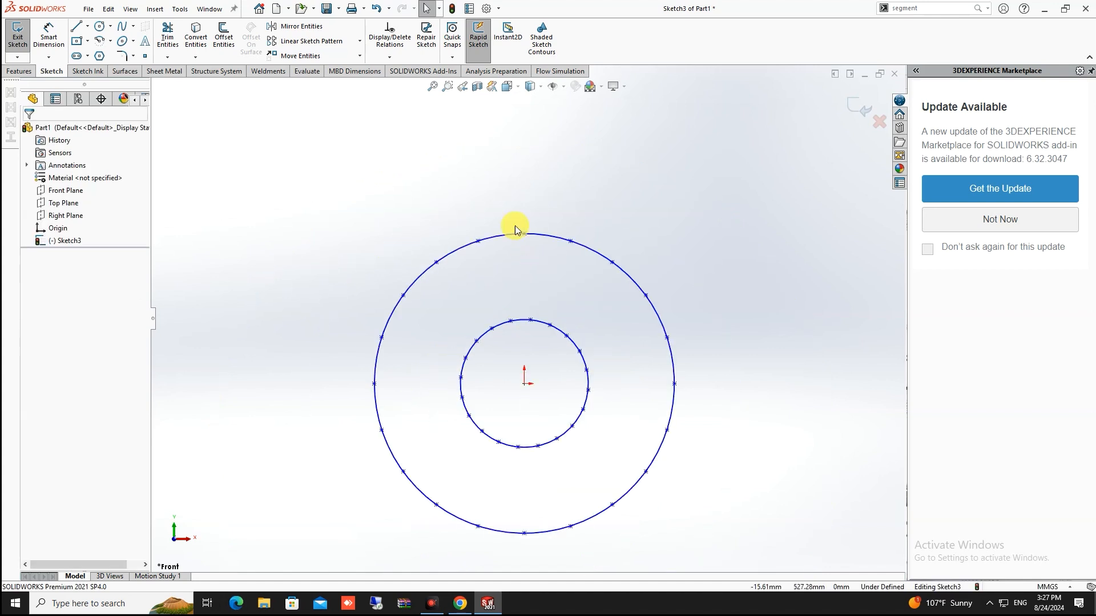
{"action": "left_click", "coordinate": [122, 27]}
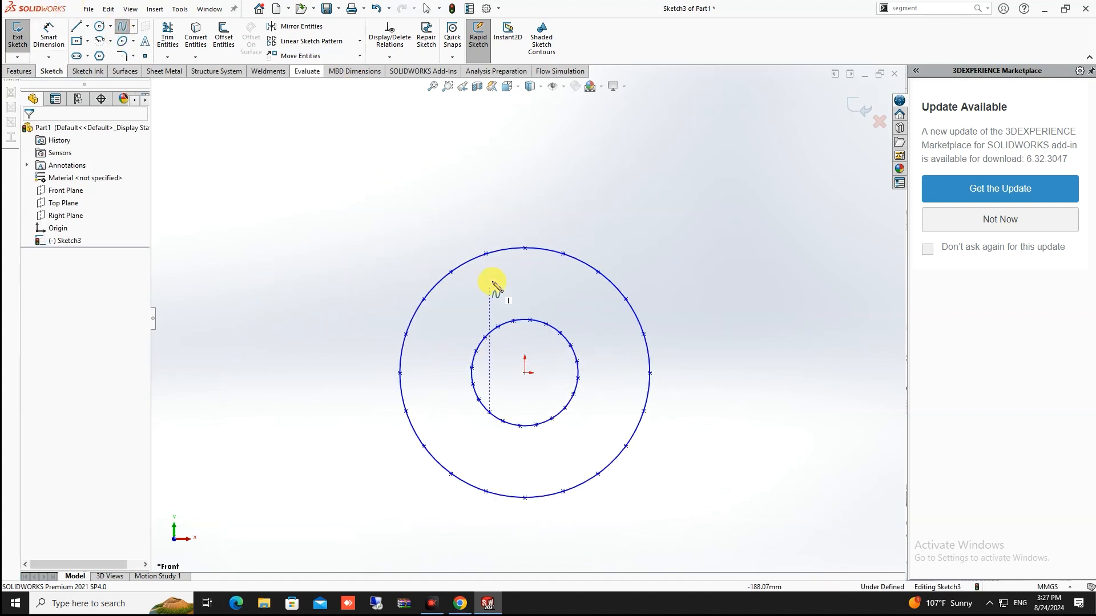
{"action": "left_click", "coordinate": [513, 321]}
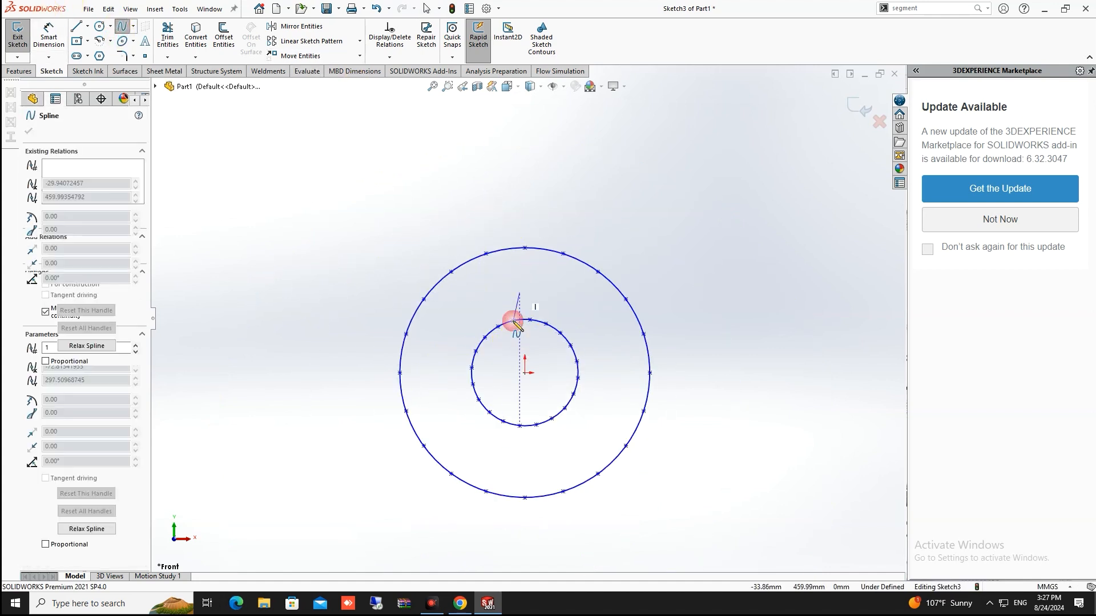
{"action": "left_click", "coordinate": [525, 249]}
{"action": "key", "text": "Escape"}
{"action": "scroll", "coordinate": [533, 289], "scroll_direction": "up", "scroll_amount": 3}
{"action": "scroll", "coordinate": [497, 326], "scroll_direction": "down", "scroll_amount": 6}
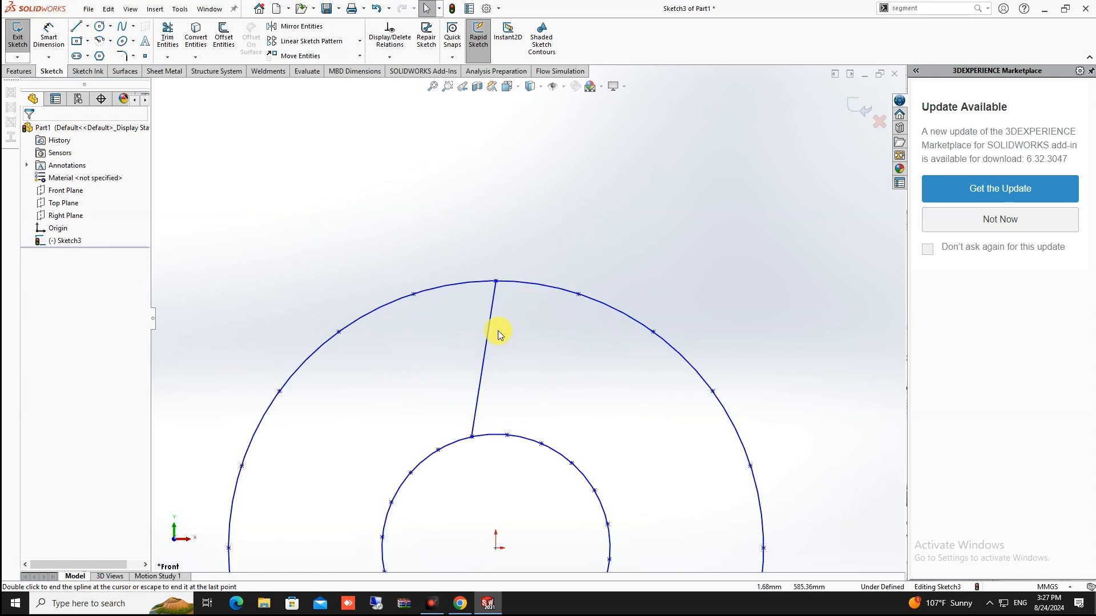
{"action": "left_click", "coordinate": [488, 336]}
{"action": "left_click_drag", "start_coordinate": [478, 394], "coordinate": [456, 405]}
{"action": "left_click", "coordinate": [498, 365]}
Copy the curved blade leftward and snap its ends onto the inner and outer circles
{"action": "scroll", "coordinate": [499, 364], "scroll_direction": "up", "scroll_amount": 3}
{"action": "scroll", "coordinate": [504, 362], "scroll_direction": "down", "scroll_amount": 2}
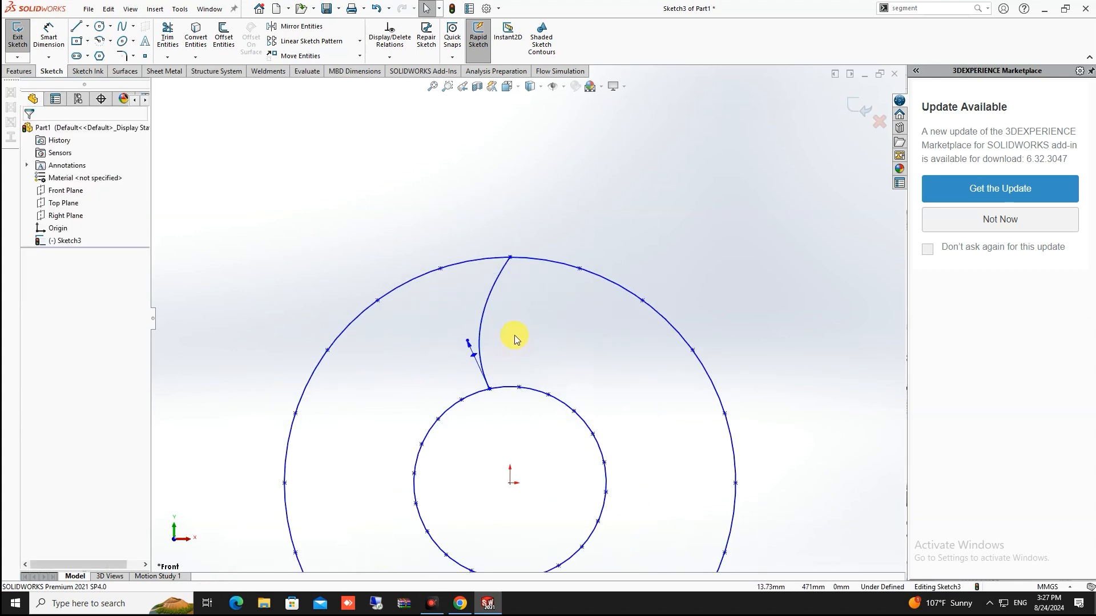
{"action": "left_click_drag", "start_coordinate": [485, 312], "coordinate": [450, 326]}
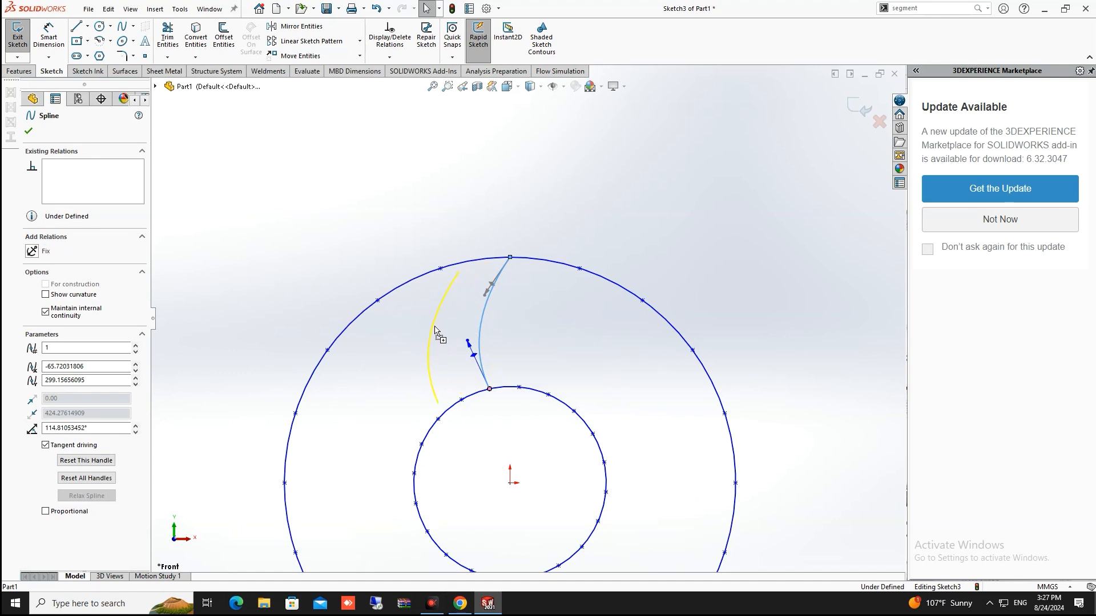
{"action": "left_click_drag", "start_coordinate": [435, 329], "coordinate": [434, 327]}
{"action": "left_click", "coordinate": [446, 328]}
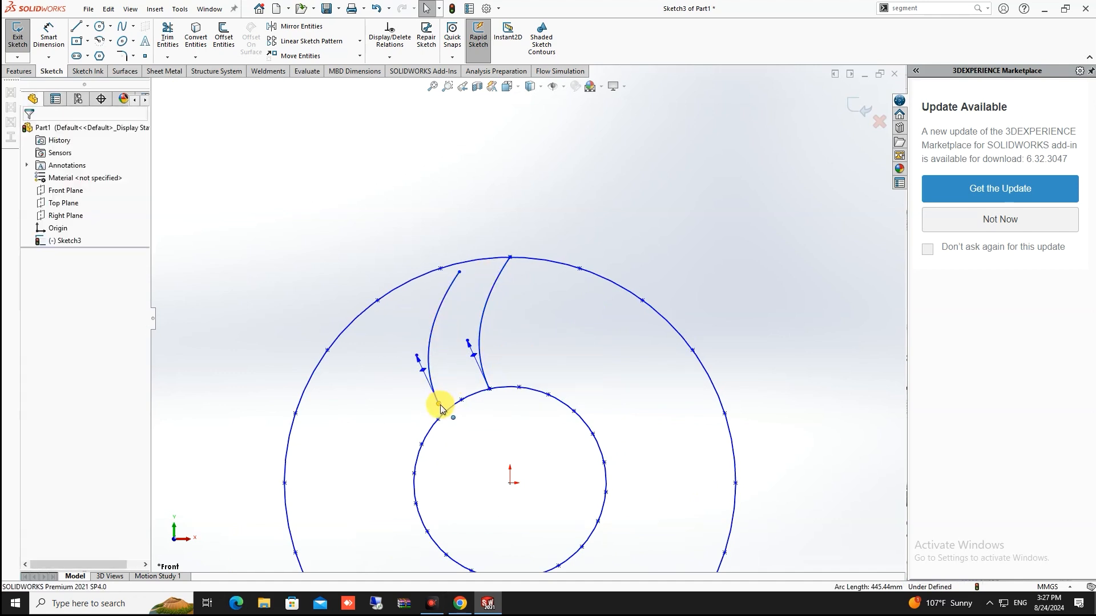
{"action": "left_click_drag", "start_coordinate": [438, 410], "coordinate": [463, 400]}
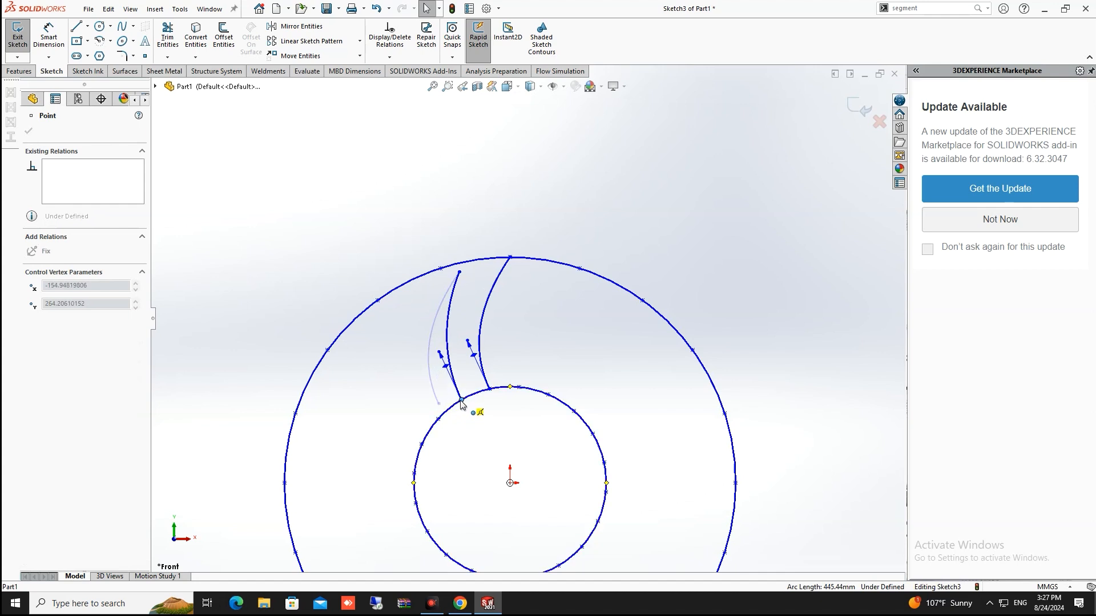
{"action": "left_click_drag", "start_coordinate": [450, 270], "coordinate": [440, 268]}
{"action": "left_click", "coordinate": [492, 274]}
{"action": "scroll", "coordinate": [498, 275], "scroll_direction": "up", "scroll_amount": 3}
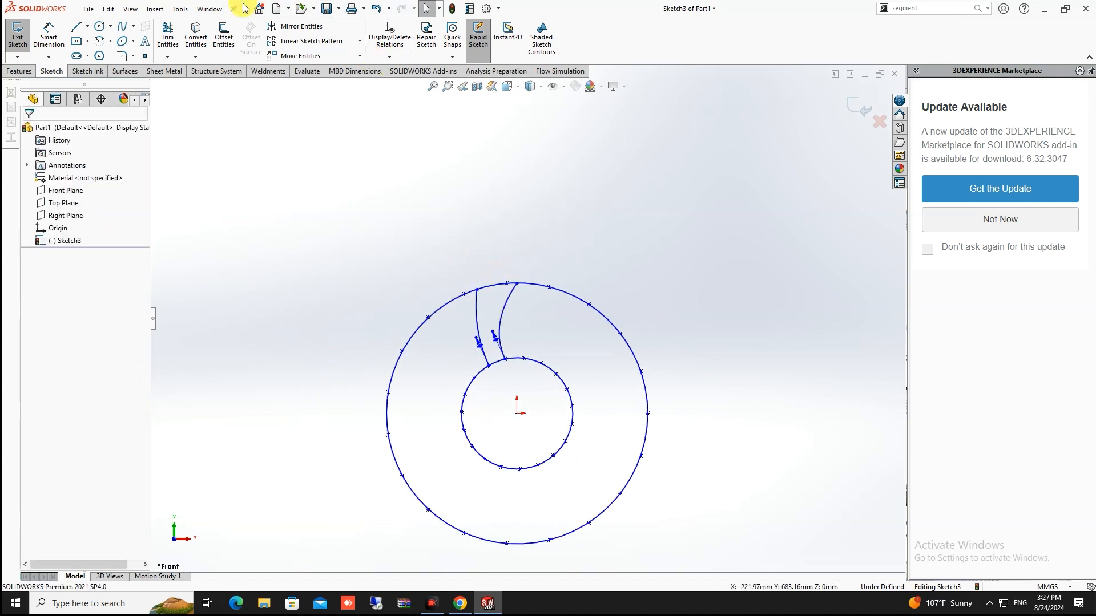
Connect the two blade tops with a spline and pull both ends upward into an arch
{"action": "left_click", "coordinate": [121, 26]}
{"action": "left_click", "coordinate": [517, 283]}
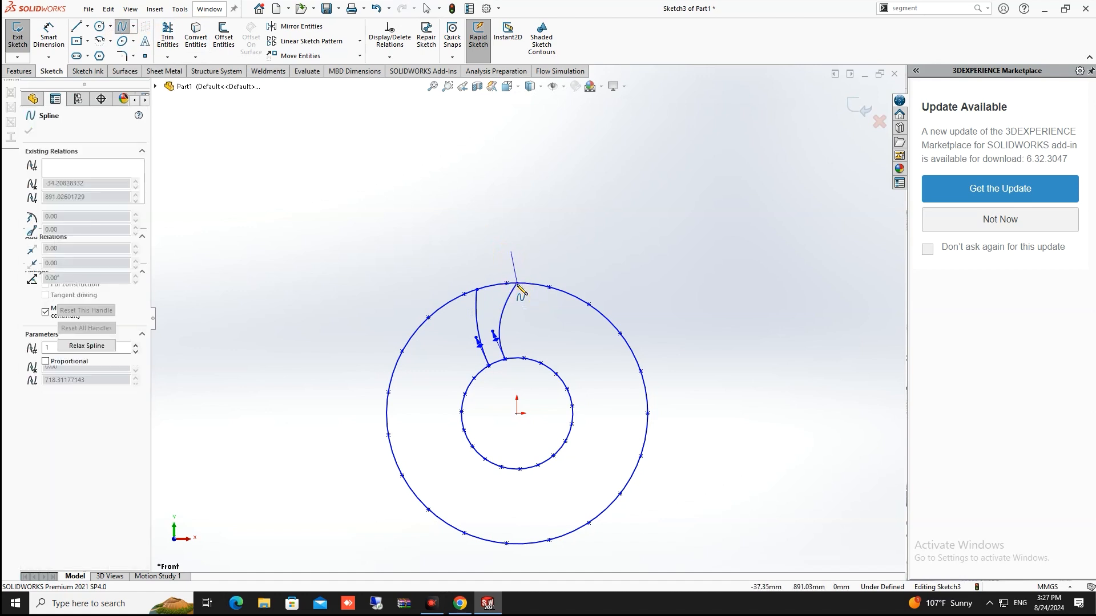
{"action": "left_click", "coordinate": [477, 290]}
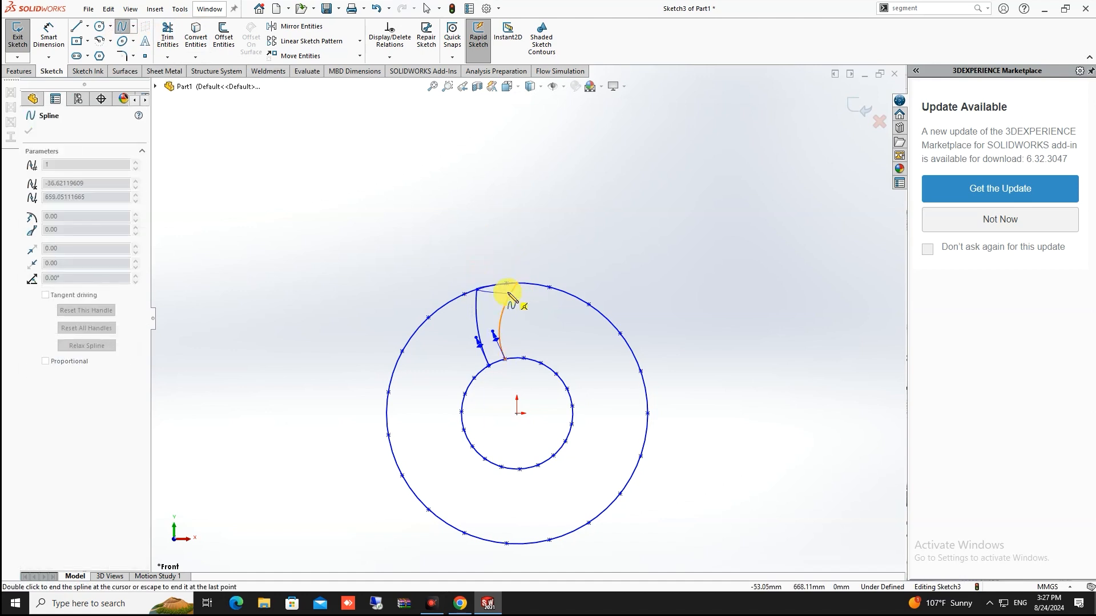
{"action": "scroll", "coordinate": [507, 288], "scroll_direction": "down", "scroll_amount": 5}
{"action": "key", "text": "Escape"}
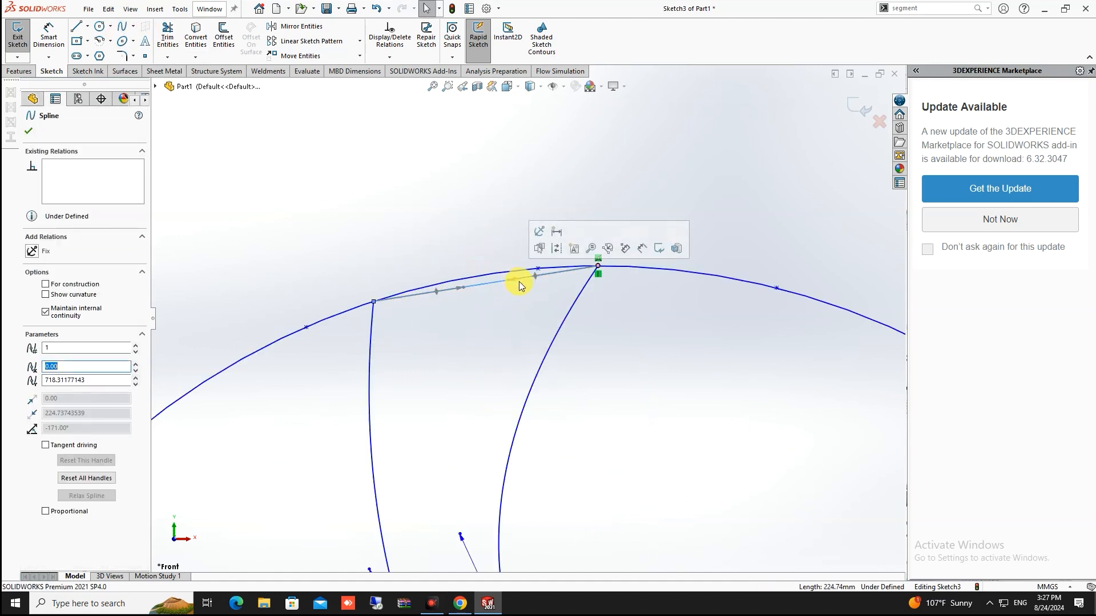
{"action": "left_click_drag", "start_coordinate": [533, 280], "coordinate": [550, 165]}
{"action": "left_click_drag", "start_coordinate": [437, 246], "coordinate": [399, 154]}
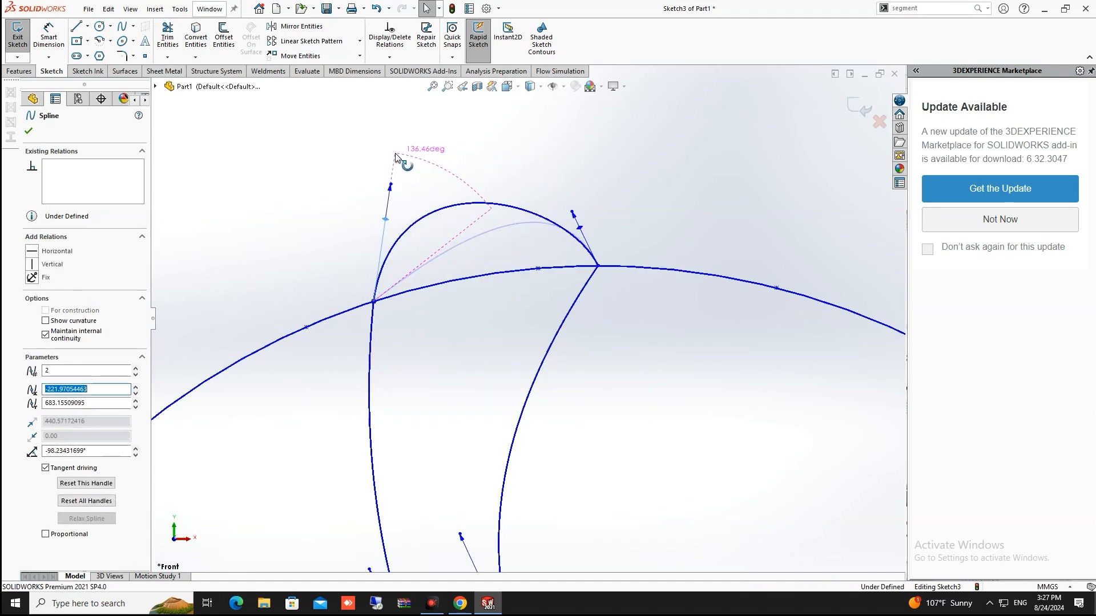
{"action": "scroll", "coordinate": [394, 154], "scroll_direction": "up", "scroll_amount": 5}
{"action": "key", "text": "Escape"}
{"action": "scroll", "coordinate": [679, 294], "scroll_direction": "up", "scroll_amount": 1}
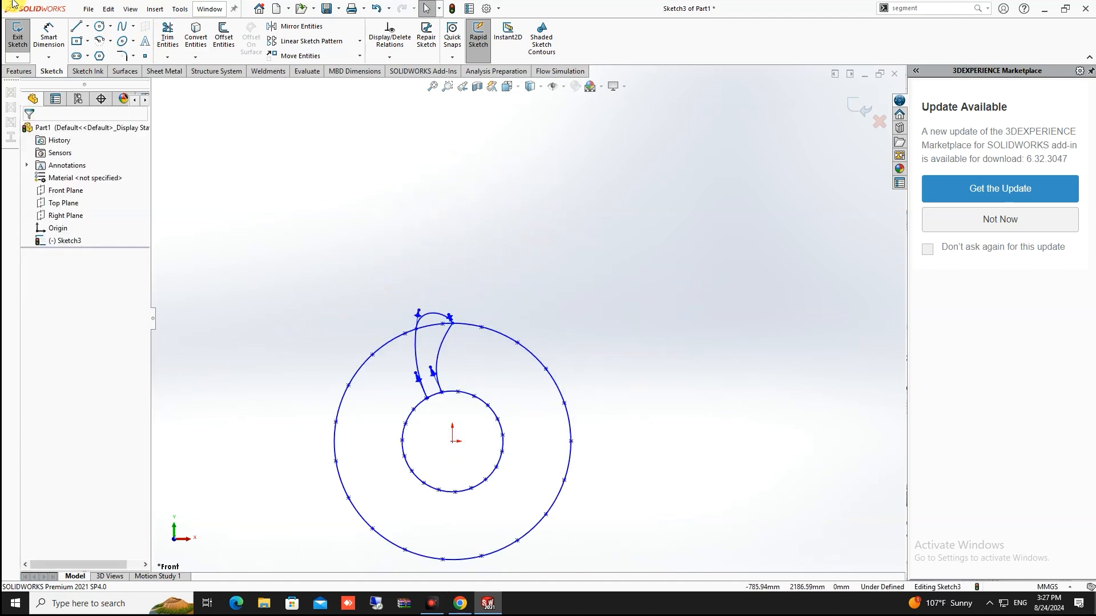
Power-trim away the outer circle, keeping its sketch points
{"action": "left_click", "coordinate": [167, 37]}
{"action": "scroll", "coordinate": [452, 381], "scroll_direction": "down", "scroll_amount": 3}
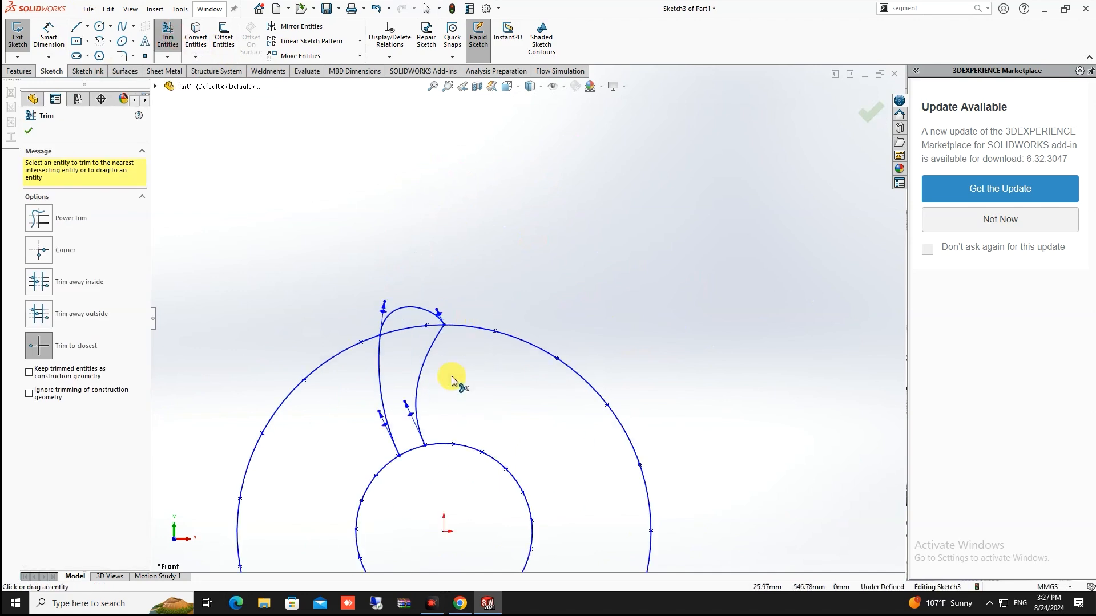
{"action": "left_click", "coordinate": [424, 326]}
{"action": "left_click", "coordinate": [412, 325]}
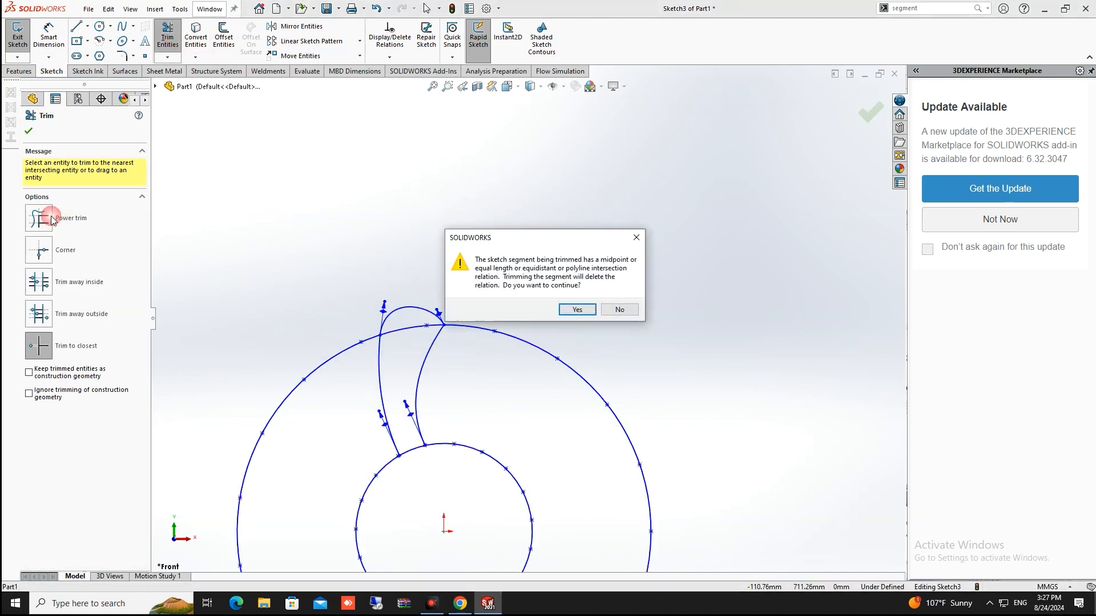
{"action": "left_click", "coordinate": [638, 239]}
{"action": "scroll", "coordinate": [645, 245], "scroll_direction": "up", "scroll_amount": 3}
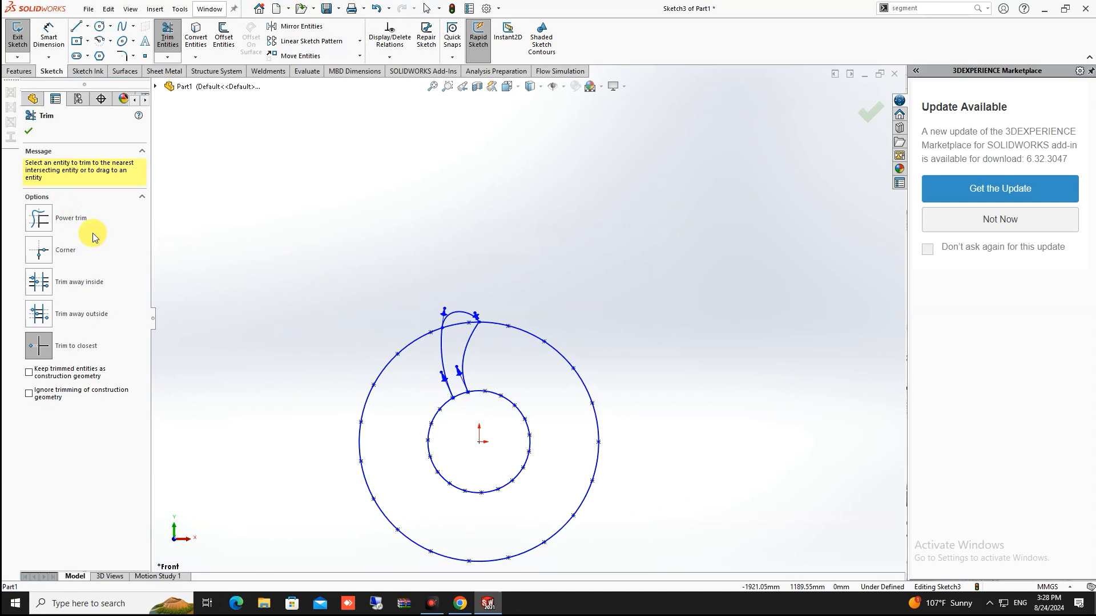
{"action": "left_click", "coordinate": [40, 219]}
{"action": "left_click_drag", "start_coordinate": [538, 315], "coordinate": [524, 360]}
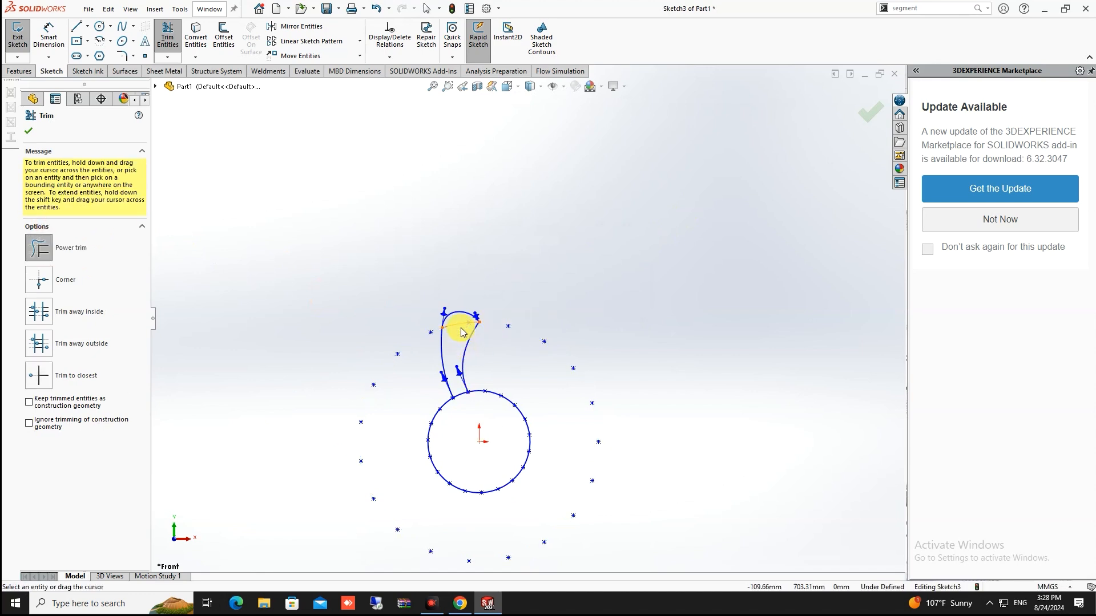
{"action": "key", "text": "Escape"}
Trim the inner circle around the origin below the blade and confirm the trim
{"action": "middle_click_drag", "start_coordinate": [528, 437], "coordinate": [516, 338], "text": "ctrl"}
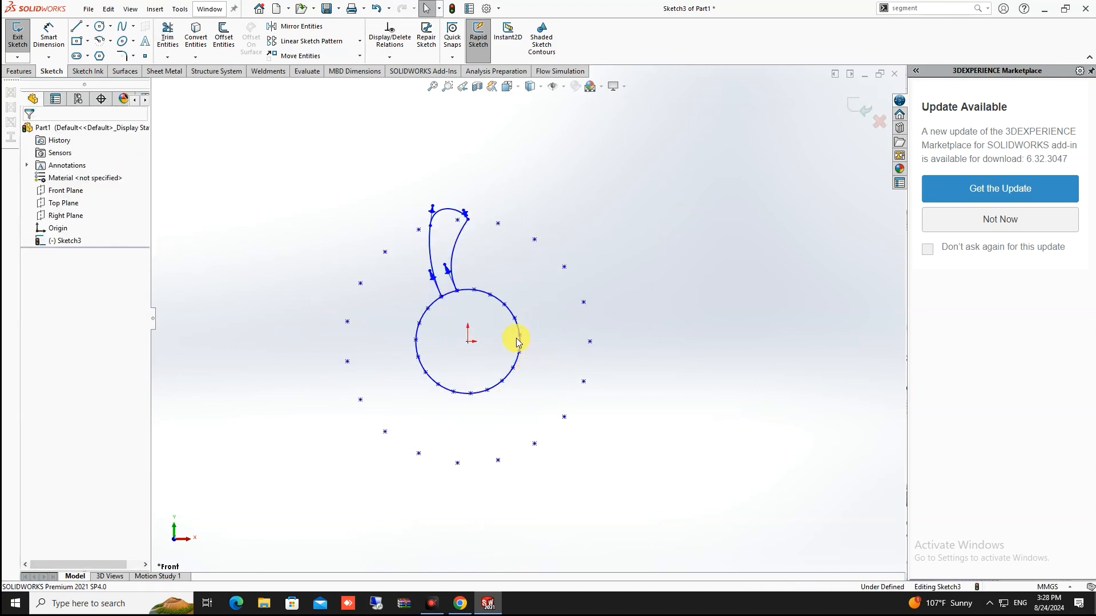
{"action": "scroll", "coordinate": [502, 316], "scroll_direction": "down", "scroll_amount": 1}
{"action": "left_click", "coordinate": [486, 292]}
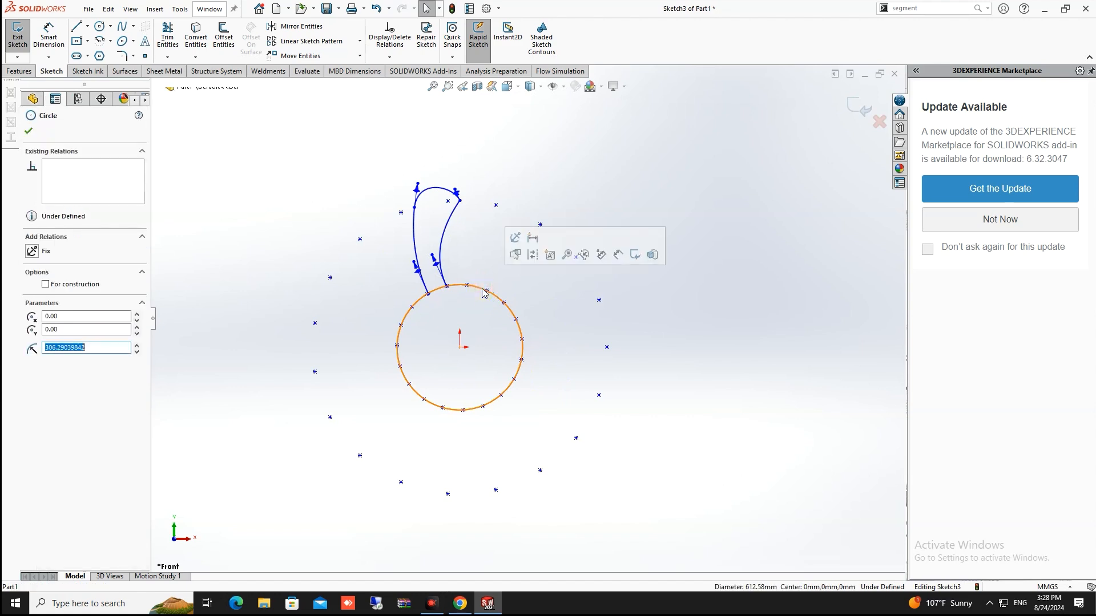
{"action": "left_click", "coordinate": [168, 37]}
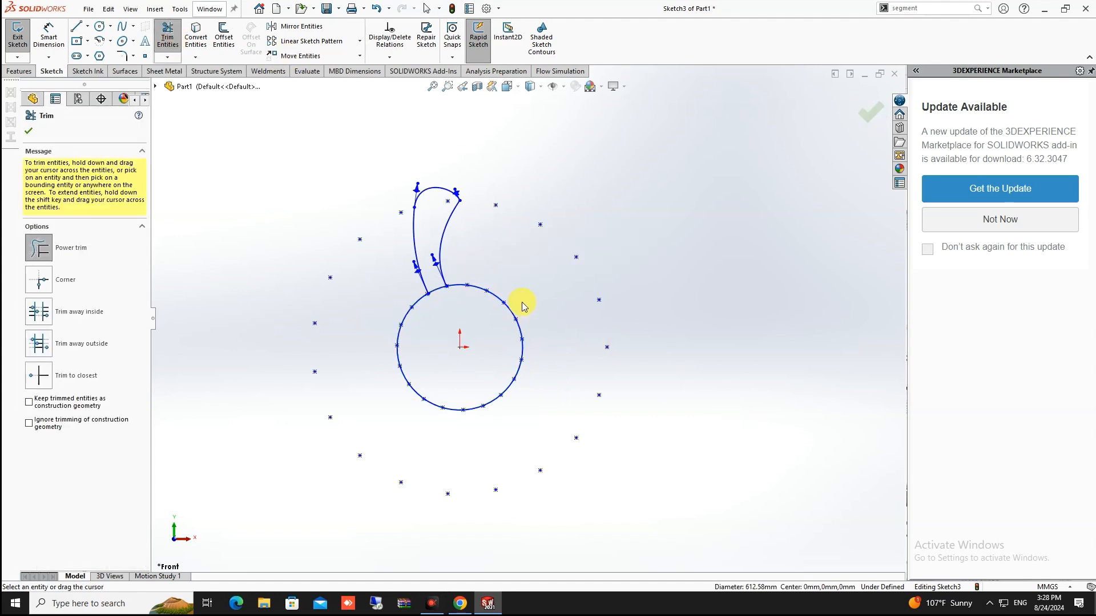
{"action": "left_click_drag", "start_coordinate": [522, 307], "coordinate": [492, 325]}
{"action": "scroll", "coordinate": [527, 319], "scroll_direction": "up", "scroll_amount": 3}
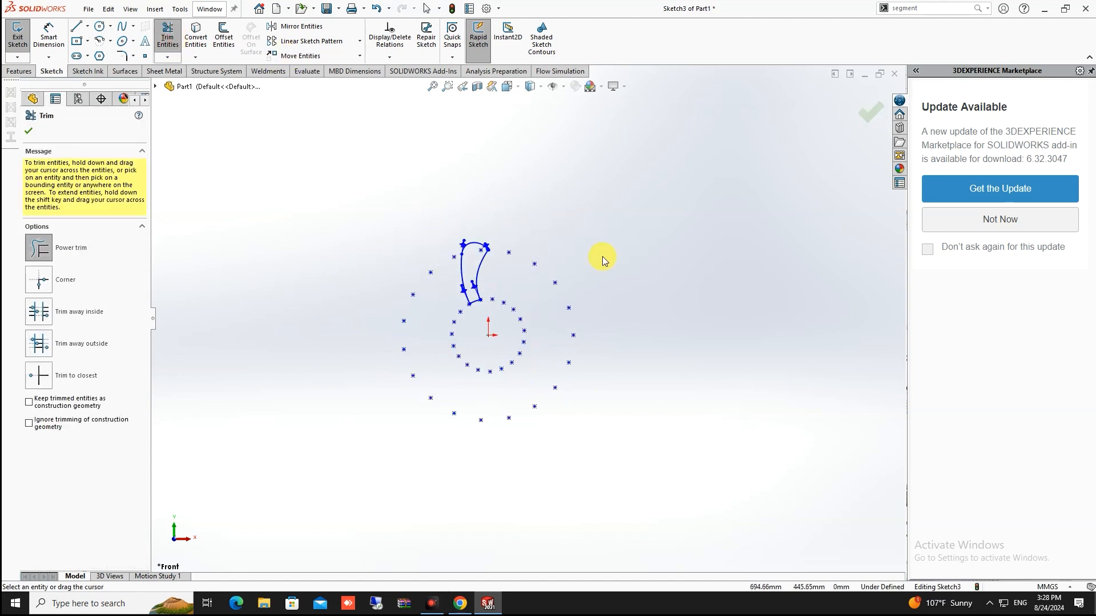
{"action": "left_click", "coordinate": [876, 116]}
{"action": "scroll", "coordinate": [508, 308], "scroll_direction": "down", "scroll_amount": 4}
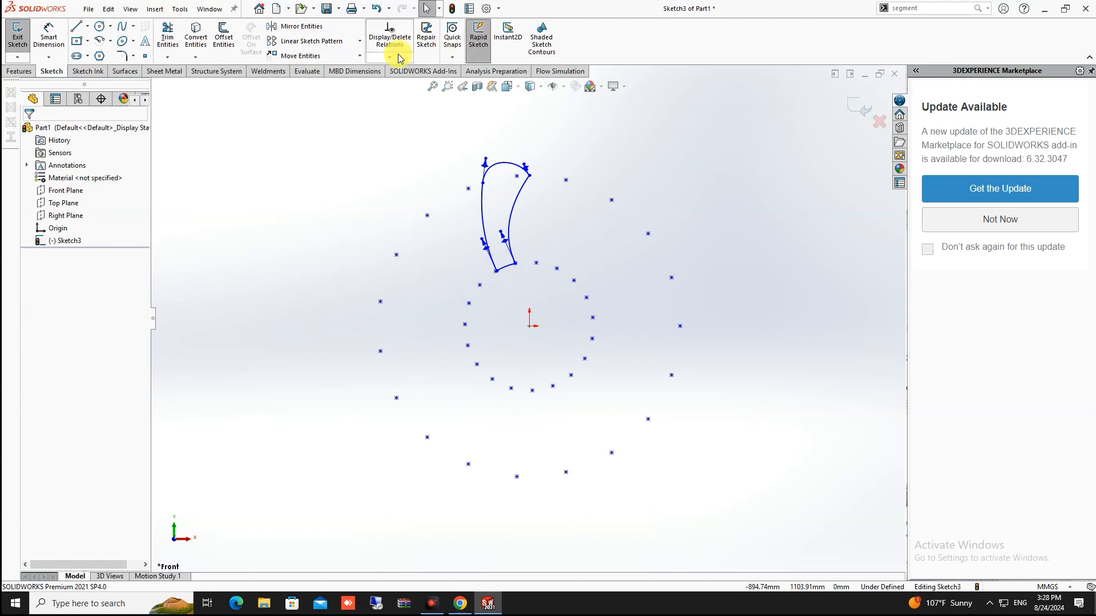
Start a Circular Sketch Pattern from the sketch pattern flyout
{"action": "left_click", "coordinate": [360, 46]}
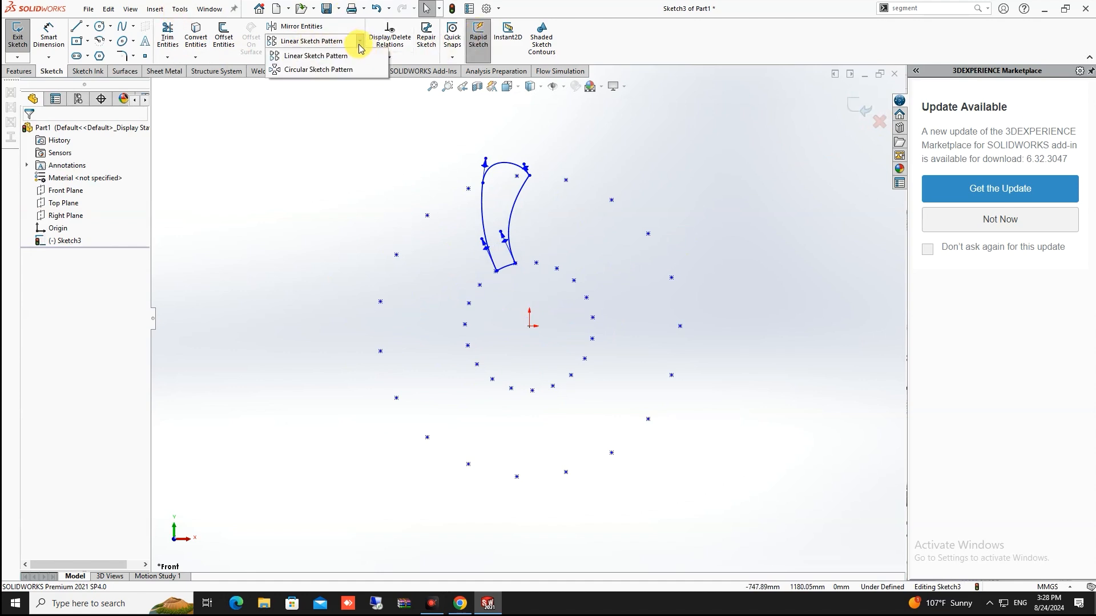
{"action": "left_click", "coordinate": [306, 71]}
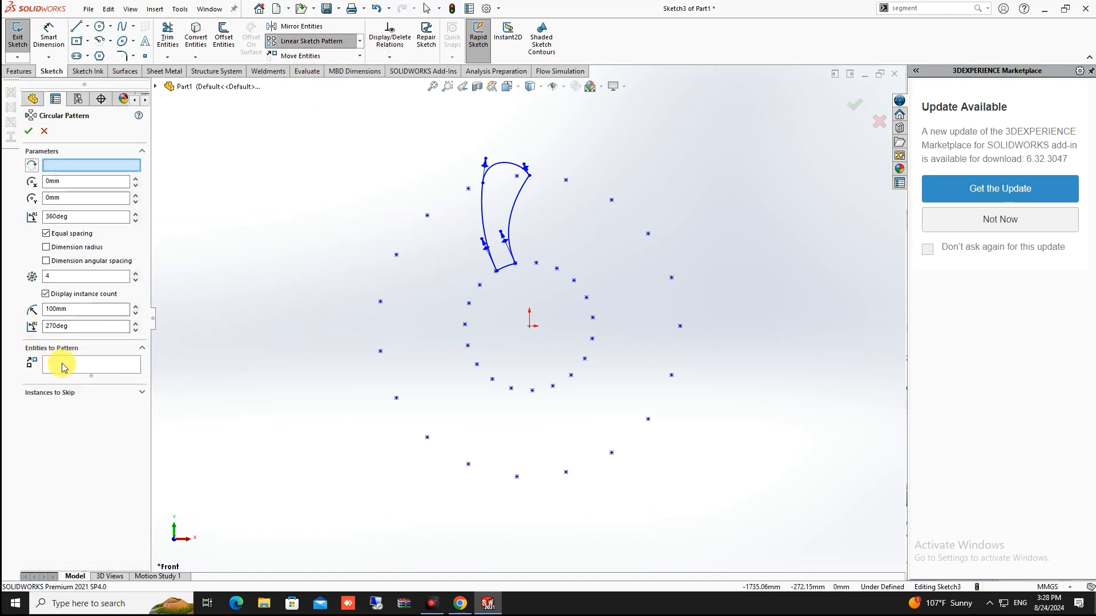
{"action": "scroll", "coordinate": [491, 249], "scroll_direction": "up", "scroll_amount": 2}
{"action": "scroll", "coordinate": [599, 257], "scroll_direction": "down", "scroll_amount": 6}
{"action": "scroll", "coordinate": [456, 303], "scroll_direction": "up", "scroll_amount": 4}
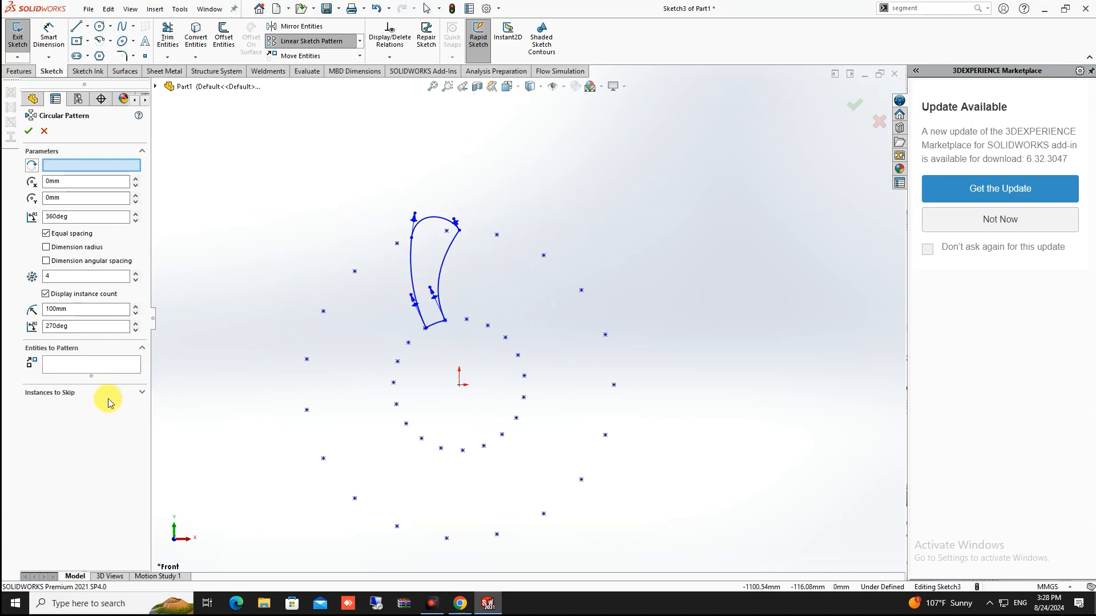
Select Spline5, Spline4, Spline3 and Arc3 as the entities to pattern
{"action": "left_click", "coordinate": [65, 371]}
{"action": "scroll", "coordinate": [450, 262], "scroll_direction": "down", "scroll_amount": 5}
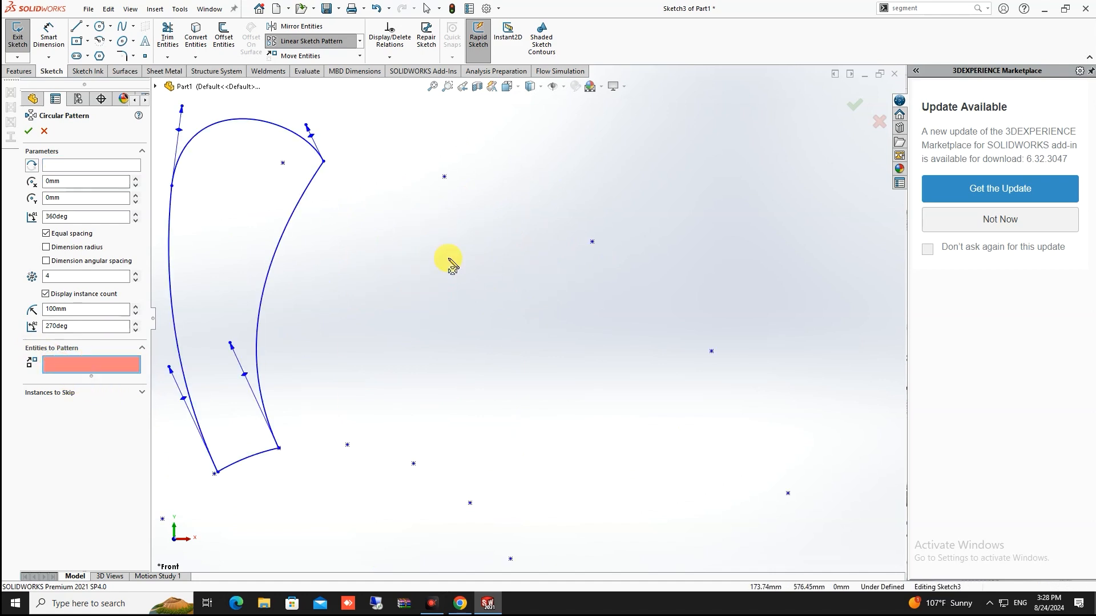
{"action": "scroll", "coordinate": [320, 255], "scroll_direction": "up", "scroll_amount": 2}
{"action": "left_click", "coordinate": [371, 204]}
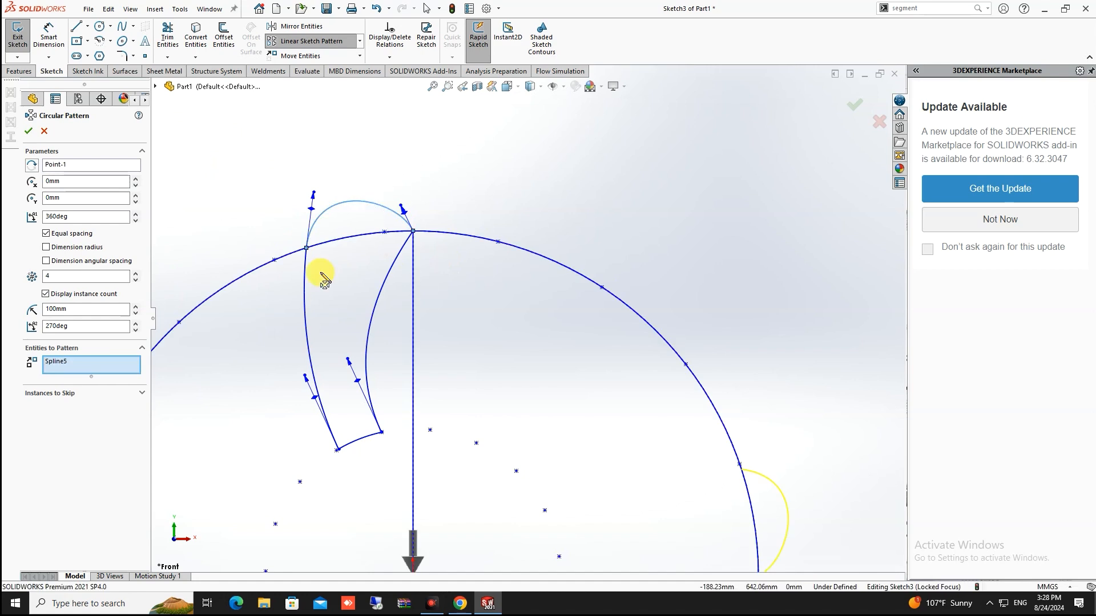
{"action": "left_click", "coordinate": [306, 290]}
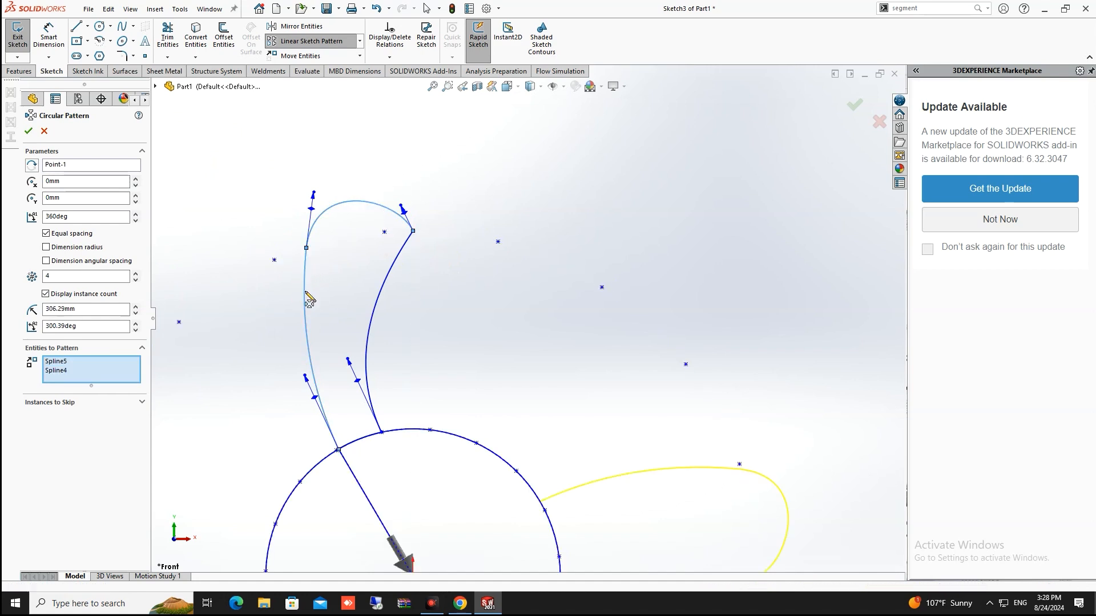
{"action": "left_click", "coordinate": [369, 329]}
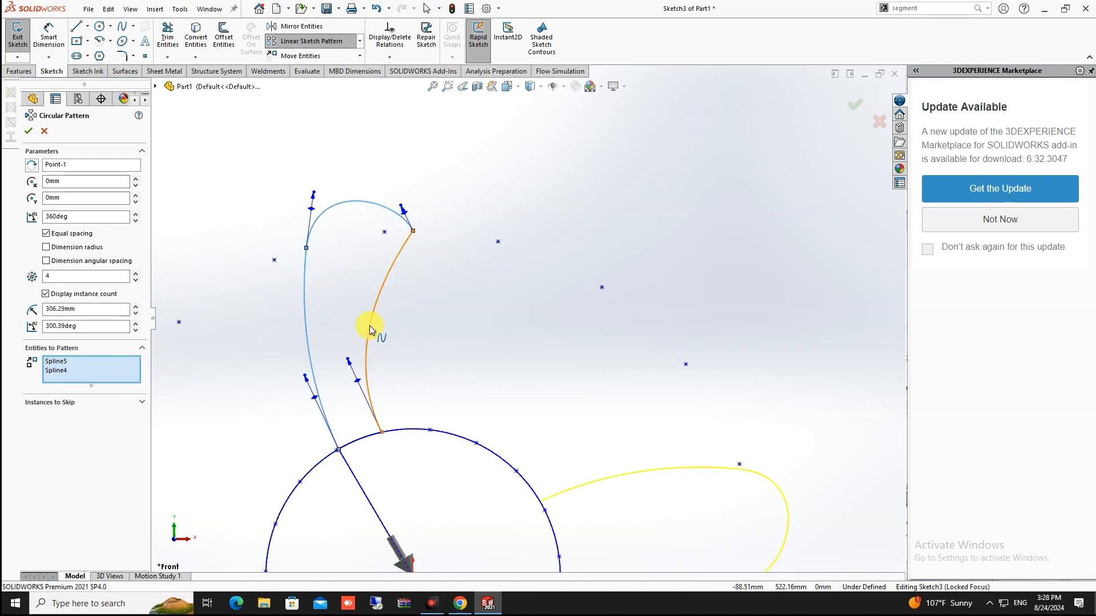
{"action": "left_click", "coordinate": [364, 440]}
{"action": "scroll", "coordinate": [501, 420], "scroll_direction": "up", "scroll_amount": 4}
{"action": "scroll", "coordinate": [516, 393], "scroll_direction": "down", "scroll_amount": 2}
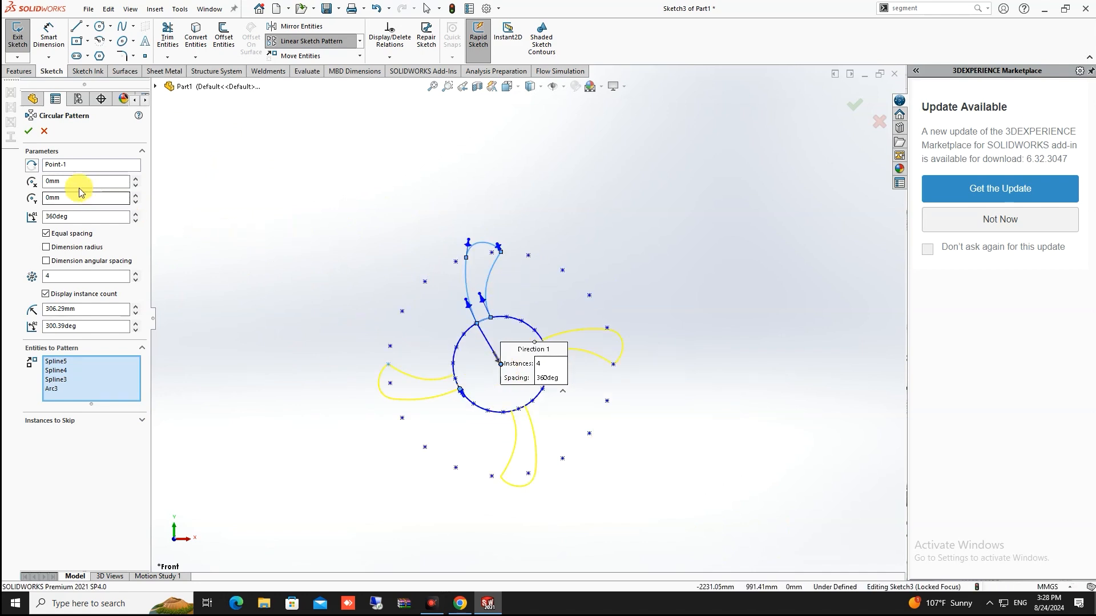
Set the circular pattern centre to the sketch origin (Point76), after briefly trying Point120
{"action": "left_click", "coordinate": [80, 167]}
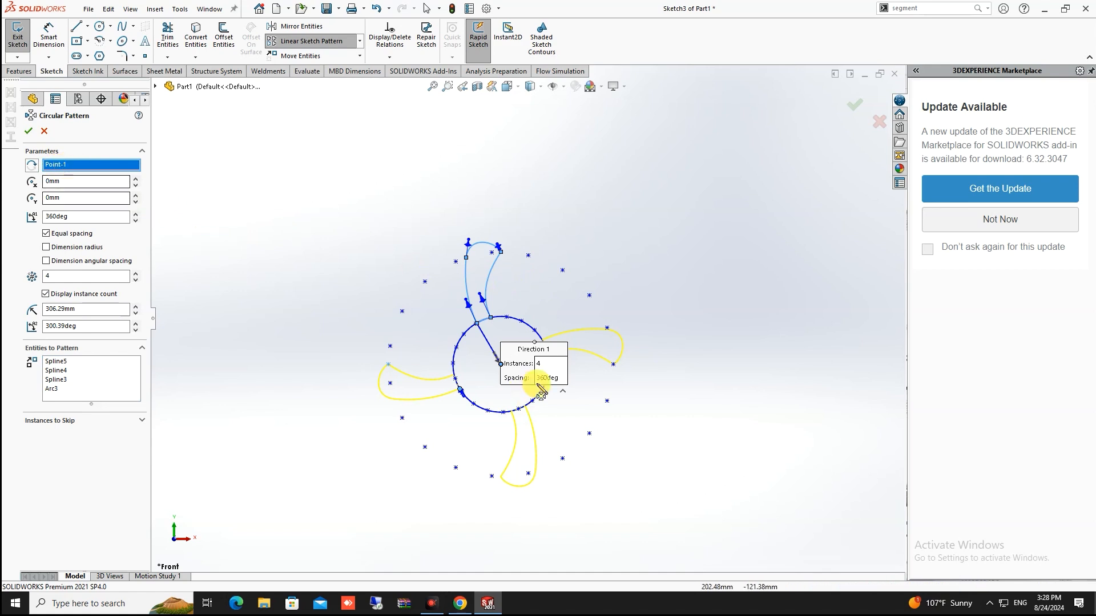
{"action": "scroll", "coordinate": [536, 368], "scroll_direction": "up", "scroll_amount": 10}
{"action": "scroll", "coordinate": [497, 296], "scroll_direction": "down", "scroll_amount": 4}
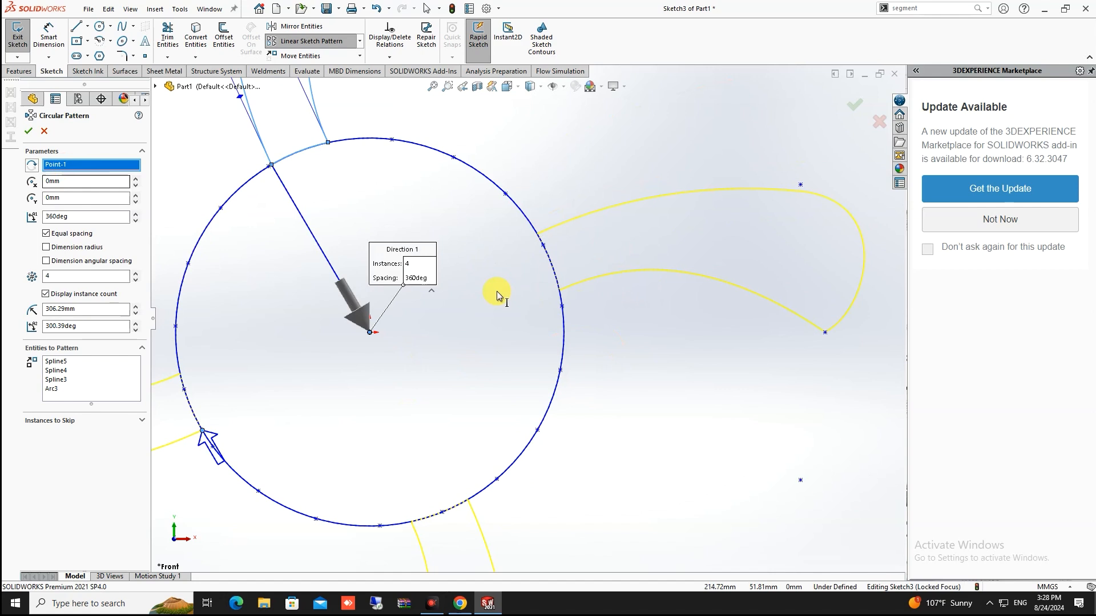
{"action": "left_click", "coordinate": [369, 337]}
{"action": "scroll", "coordinate": [501, 277], "scroll_direction": "down", "scroll_amount": 5}
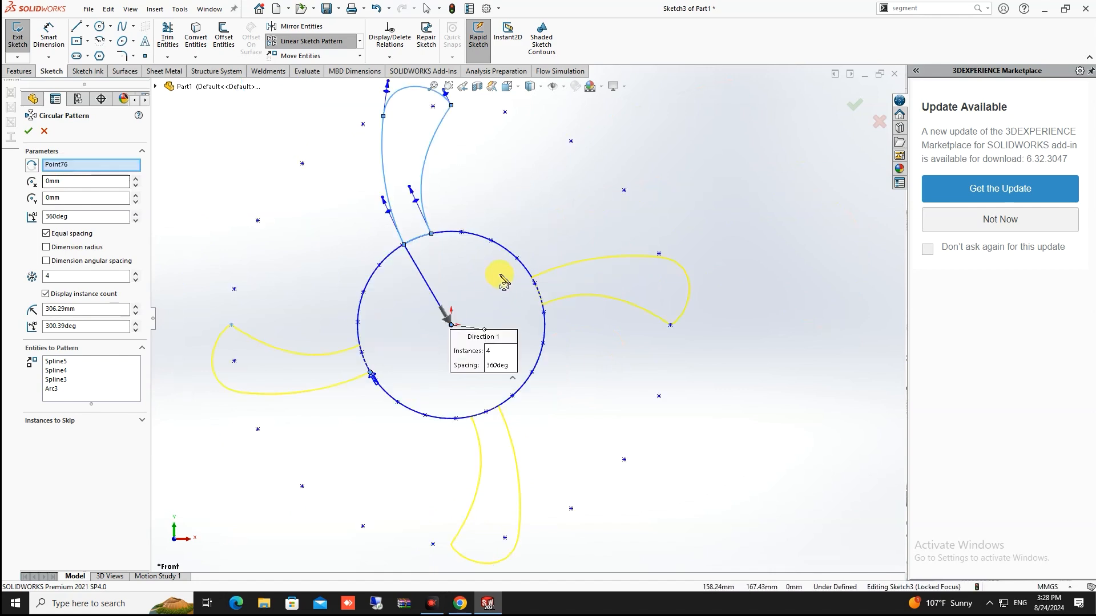
{"action": "left_click", "coordinate": [77, 218]}
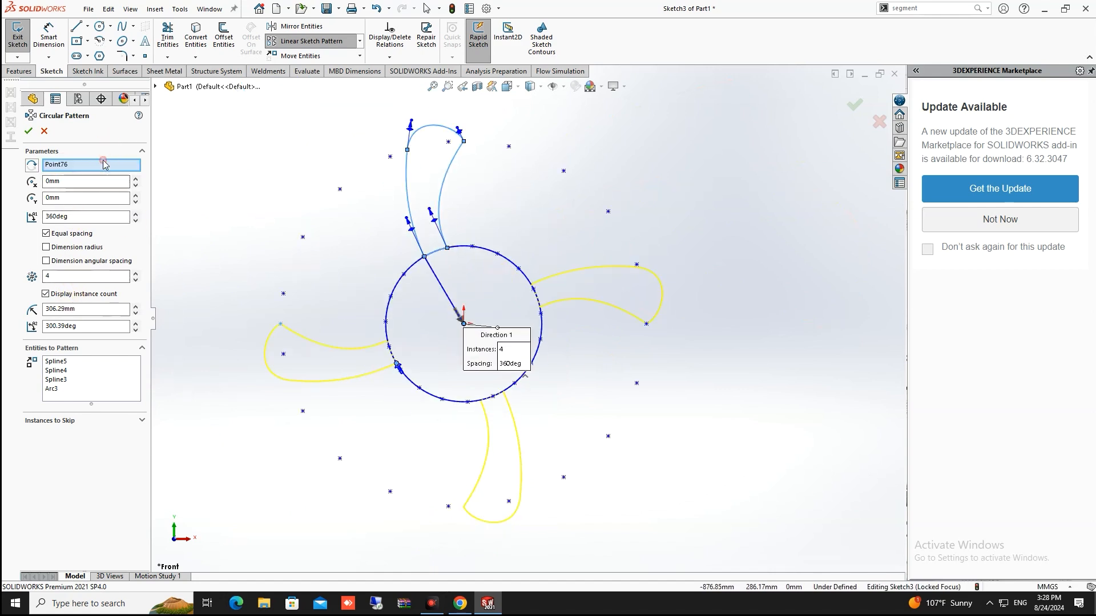
{"action": "left_click", "coordinate": [464, 144]}
{"action": "scroll", "coordinate": [501, 147], "scroll_direction": "down", "scroll_amount": 3}
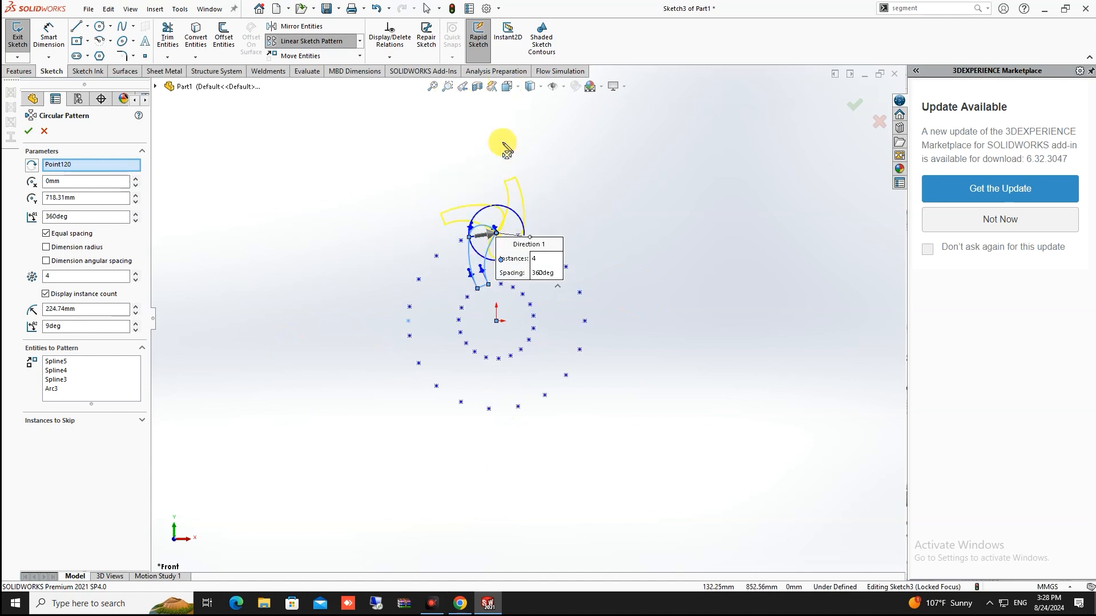
{"action": "left_click", "coordinate": [81, 165]}
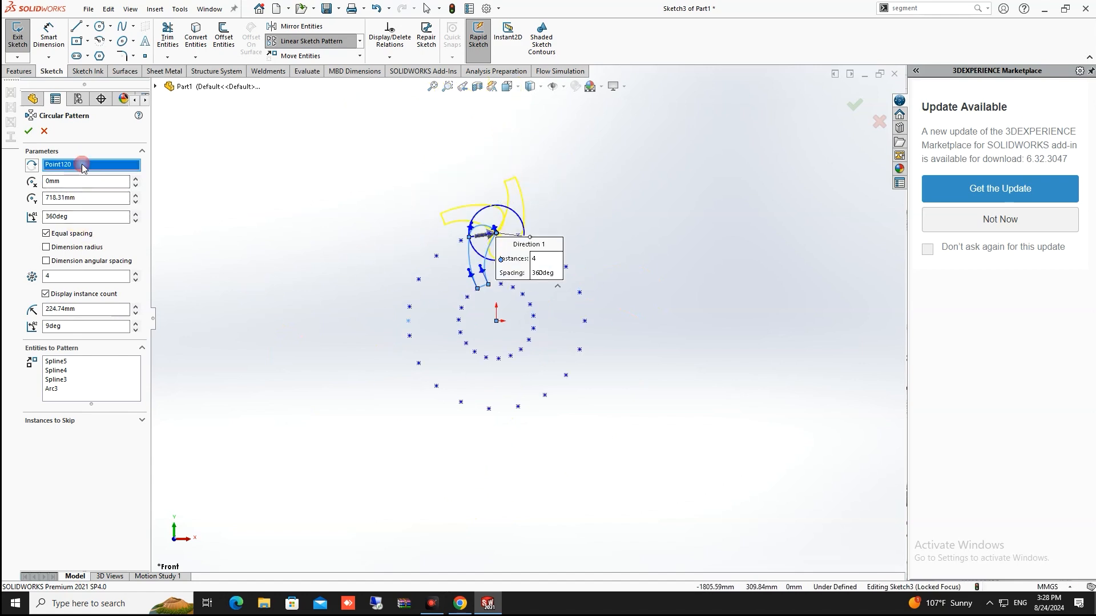
{"action": "left_click", "coordinate": [497, 322]}
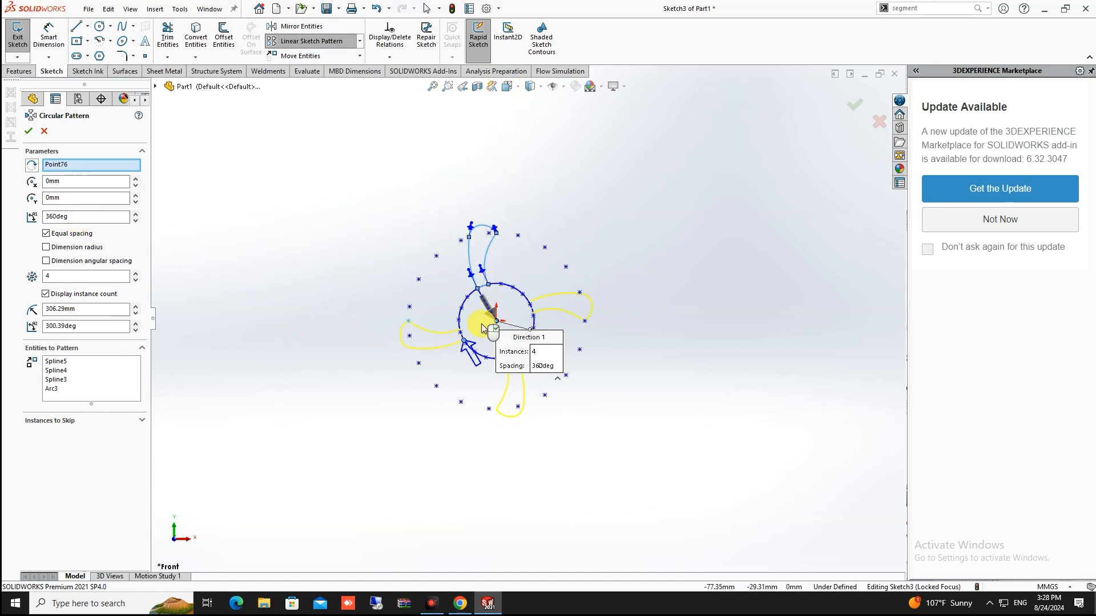
Set the circular pattern's Number of Instances to 16, giving sixteen evenly spaced blades
{"action": "left_click", "coordinate": [53, 278]}
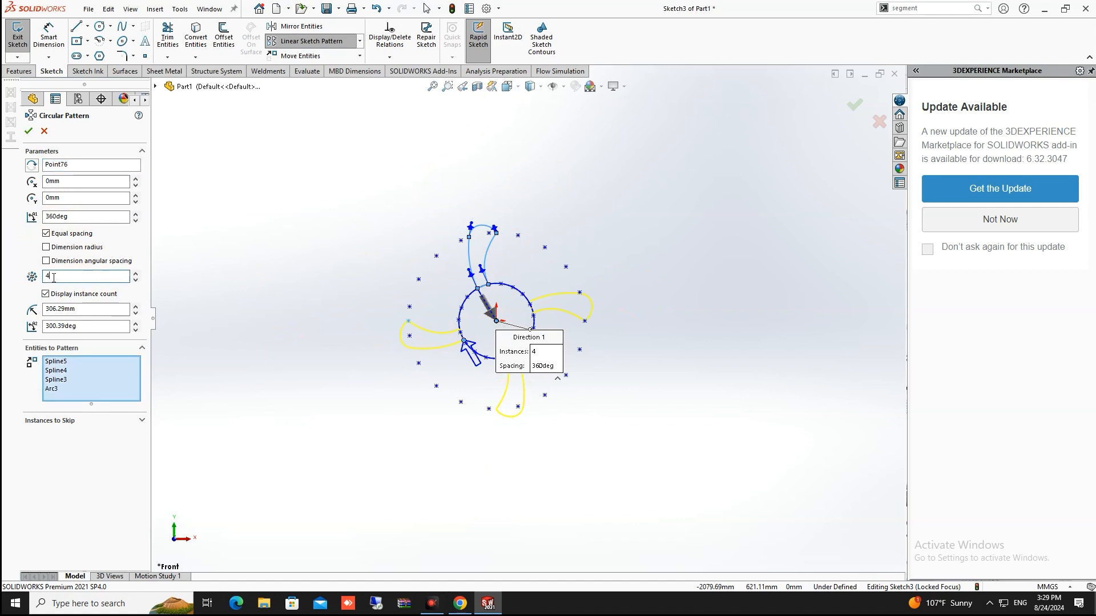
{"action": "left_click", "coordinate": [137, 274]}
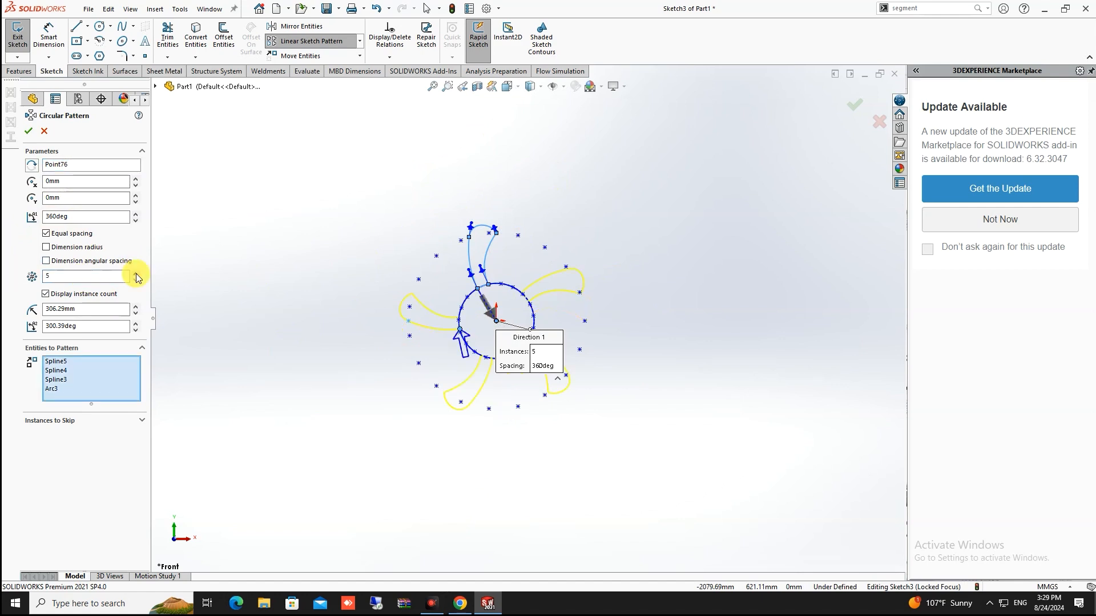
{"action": "left_click", "coordinate": [136, 274]}
{"action": "left_click", "coordinate": [136, 274]}
{"action": "left_click", "coordinate": [137, 274]}
{"action": "left_click", "coordinate": [137, 274]}
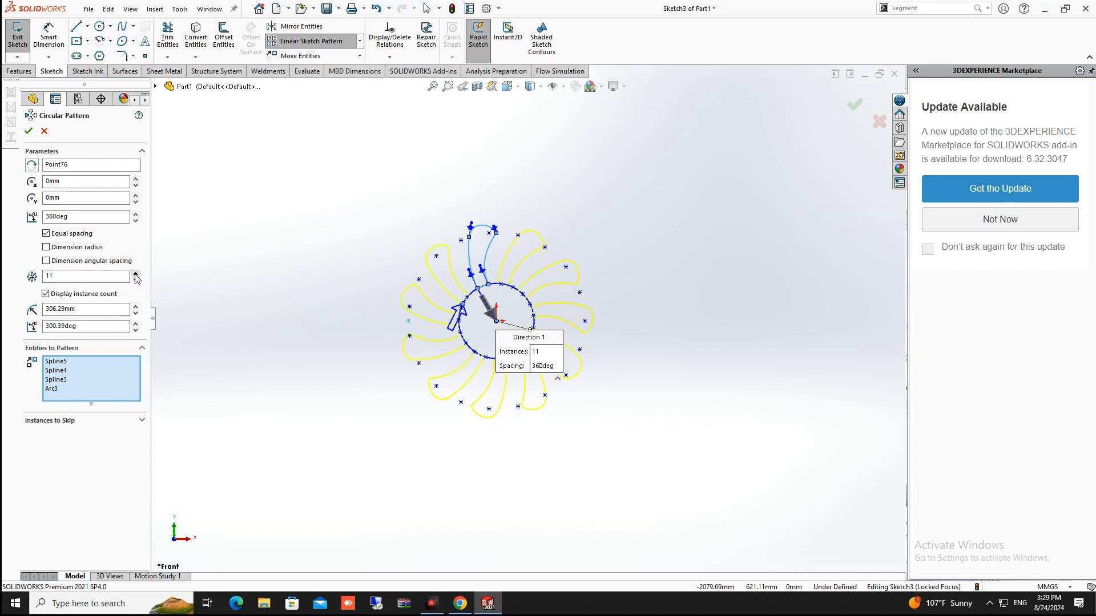
{"action": "left_click", "coordinate": [137, 273]}
{"action": "left_click", "coordinate": [137, 274]}
{"action": "left_click", "coordinate": [137, 274]}
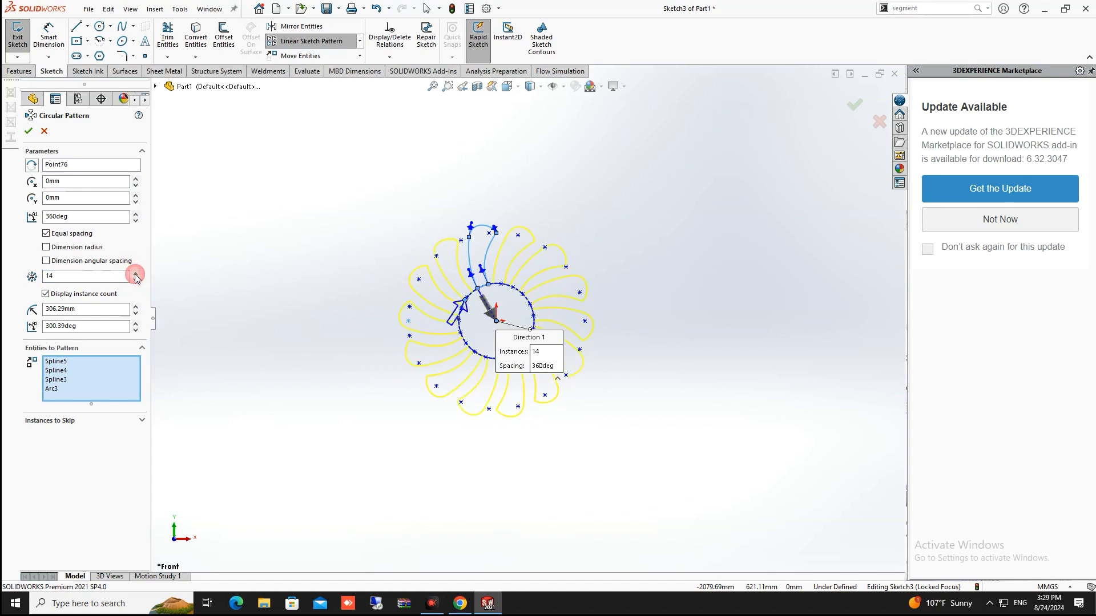
{"action": "left_click", "coordinate": [136, 274]}
{"action": "left_click", "coordinate": [137, 273]}
{"action": "left_click", "coordinate": [136, 274]}
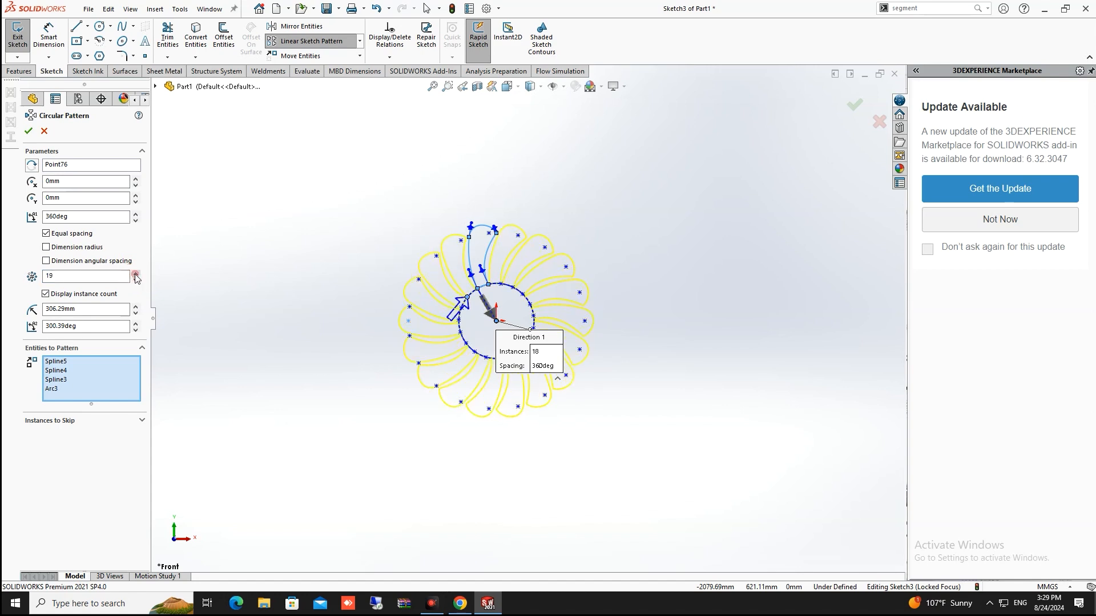
{"action": "left_click", "coordinate": [136, 274]}
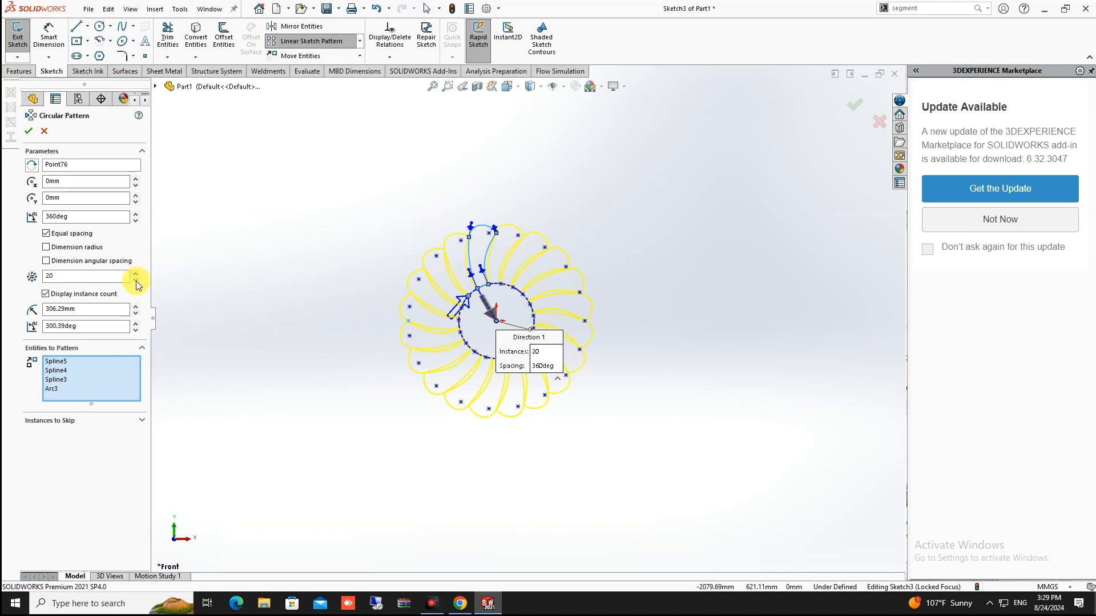
{"action": "left_click", "coordinate": [135, 280]}
{"action": "left_click", "coordinate": [135, 280]}
{"action": "left_click", "coordinate": [136, 280]}
{"action": "left_click", "coordinate": [135, 280]}
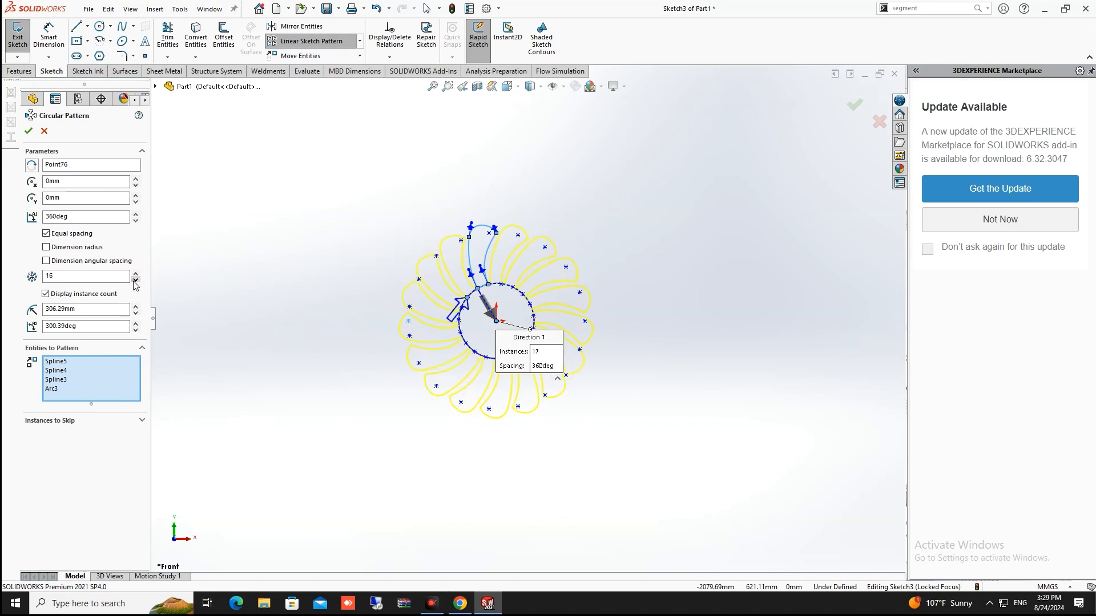
{"action": "scroll", "coordinate": [640, 232], "scroll_direction": "up", "scroll_amount": 2}
{"action": "scroll", "coordinate": [574, 299], "scroll_direction": "down", "scroll_amount": 4}
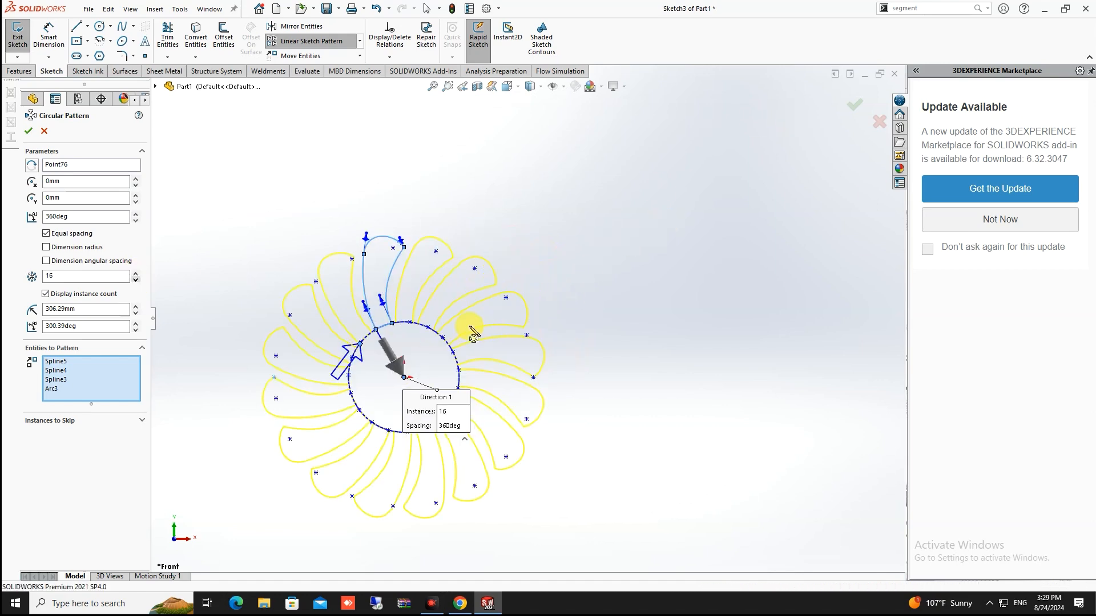
{"action": "scroll", "coordinate": [467, 328], "scroll_direction": "up", "scroll_amount": 4}
{"action": "scroll", "coordinate": [460, 331], "scroll_direction": "down", "scroll_amount": 3}
{"action": "scroll", "coordinate": [522, 317], "scroll_direction": "down", "scroll_amount": 3}
{"action": "scroll", "coordinate": [532, 316], "scroll_direction": "up", "scroll_amount": 3}
{"action": "scroll", "coordinate": [530, 316], "scroll_direction": "down", "scroll_amount": 2}
{"action": "scroll", "coordinate": [502, 314], "scroll_direction": "up", "scroll_amount": 1}
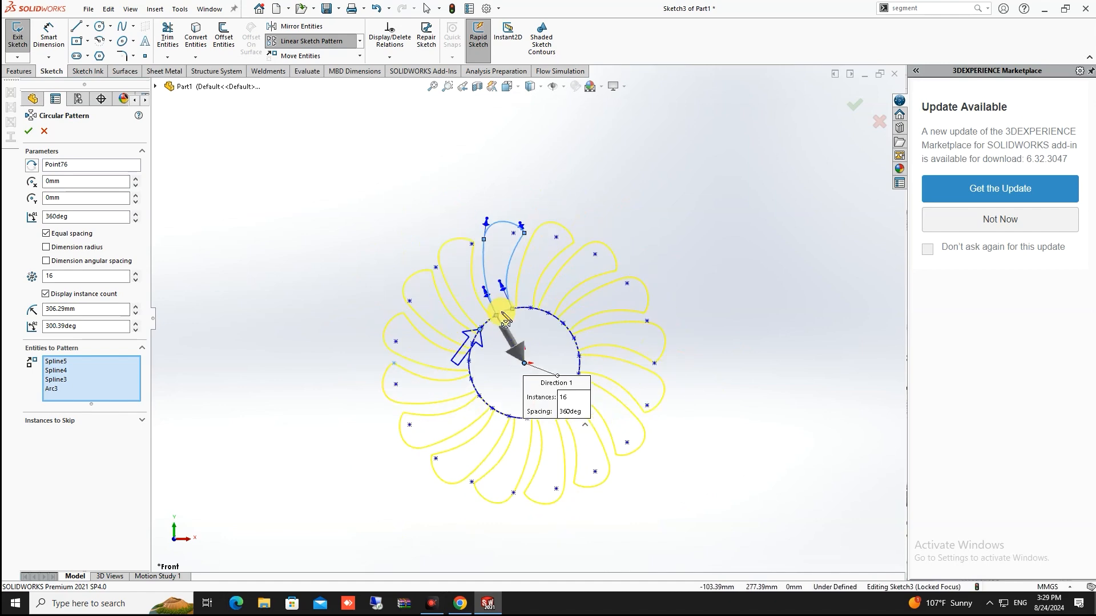
{"action": "scroll", "coordinate": [505, 323], "scroll_direction": "up", "scroll_amount": 1}
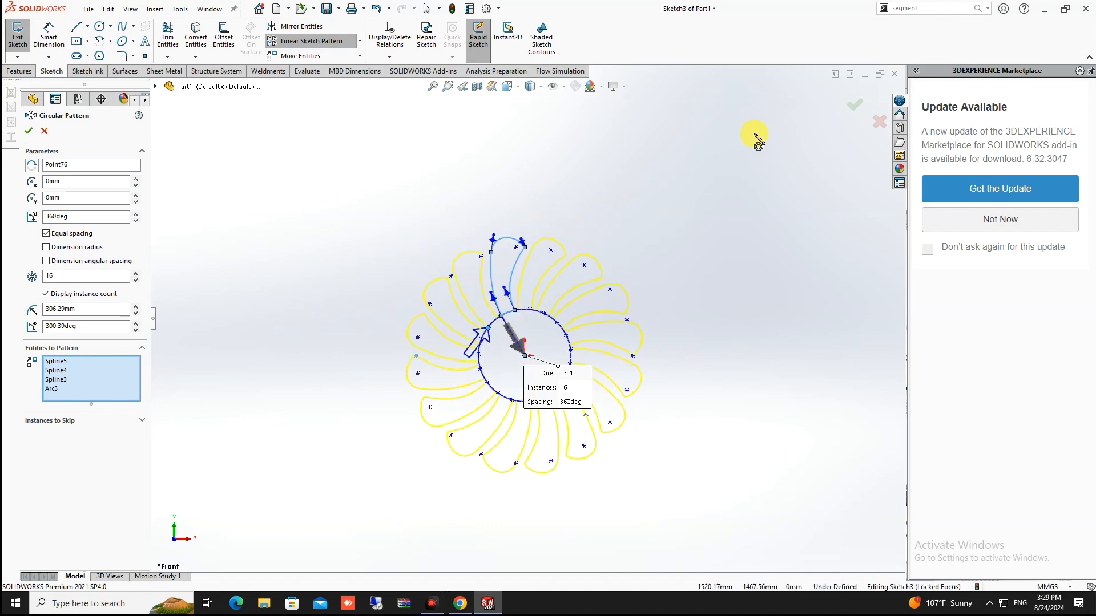
{"action": "left_click", "coordinate": [856, 105]}
{"action": "scroll", "coordinate": [622, 378], "scroll_direction": "up", "scroll_amount": 2}
{"action": "scroll", "coordinate": [659, 345], "scroll_direction": "down", "scroll_amount": 2}
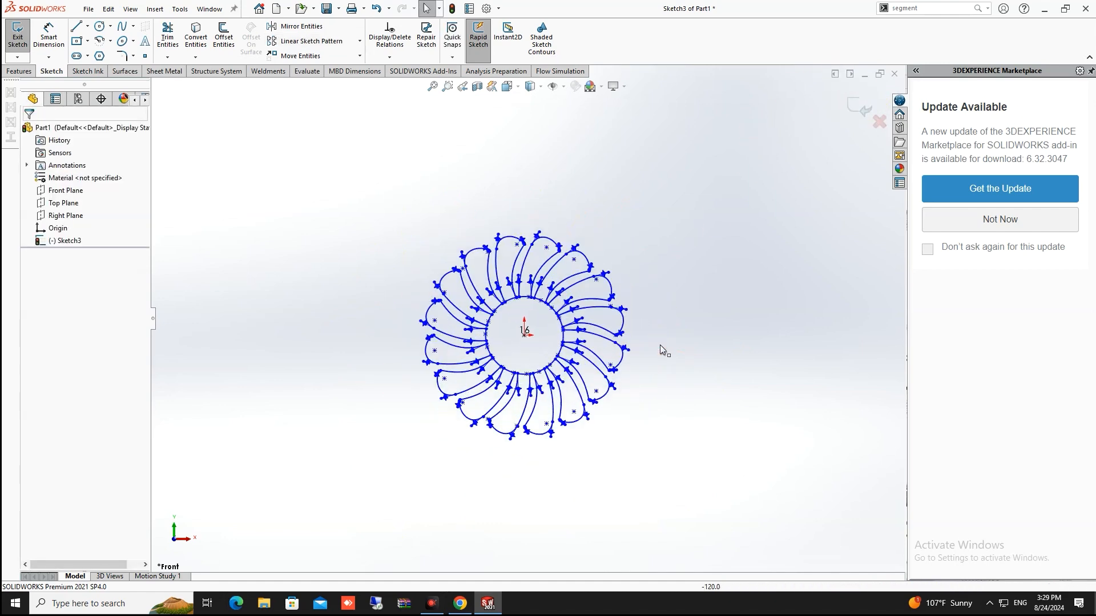
{"action": "scroll", "coordinate": [660, 344], "scroll_direction": "down", "scroll_amount": 4}
{"action": "scroll", "coordinate": [574, 276], "scroll_direction": "up", "scroll_amount": 4}
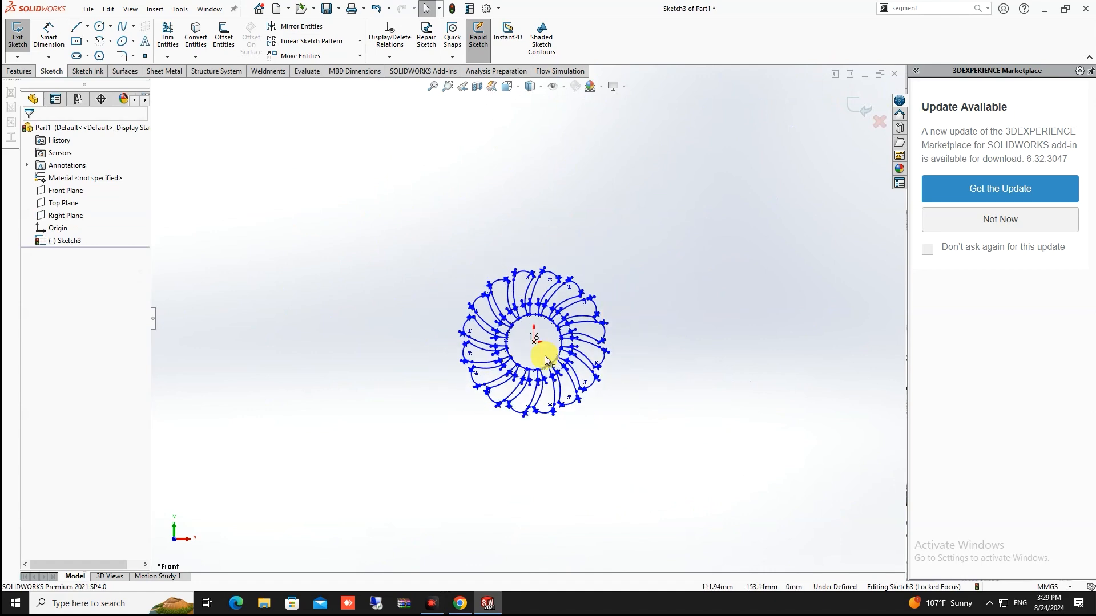
{"action": "scroll", "coordinate": [528, 343], "scroll_direction": "down", "scroll_amount": 2}
{"action": "scroll", "coordinate": [561, 370], "scroll_direction": "down", "scroll_amount": 3}
{"action": "scroll", "coordinate": [536, 297], "scroll_direction": "up", "scroll_amount": 4}
{"action": "scroll", "coordinate": [514, 300], "scroll_direction": "down", "scroll_amount": 4}
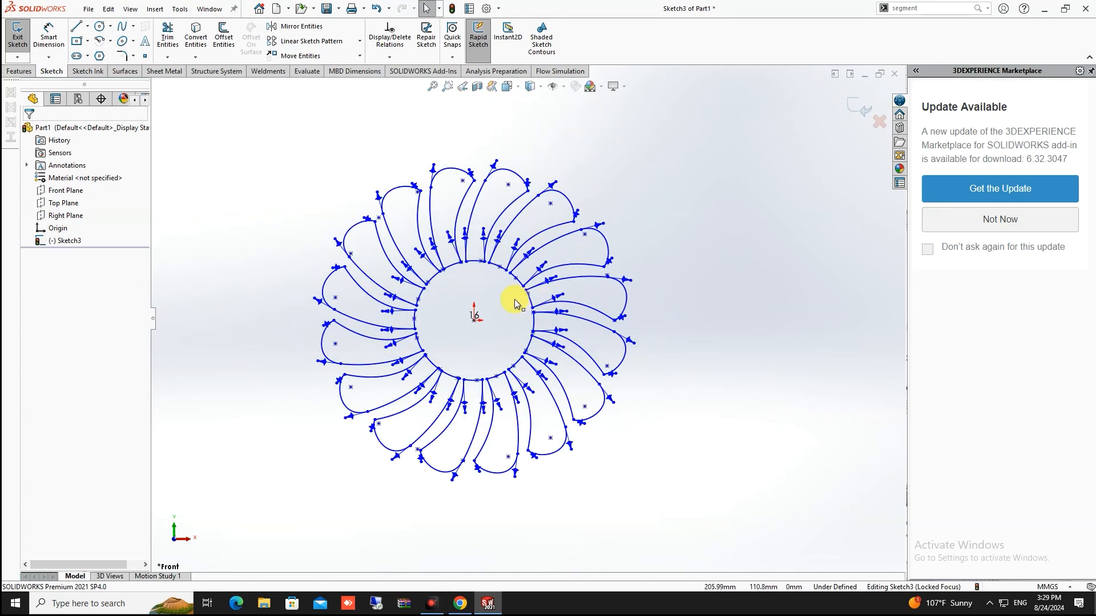
{"action": "scroll", "coordinate": [503, 304], "scroll_direction": "up", "scroll_amount": 3}
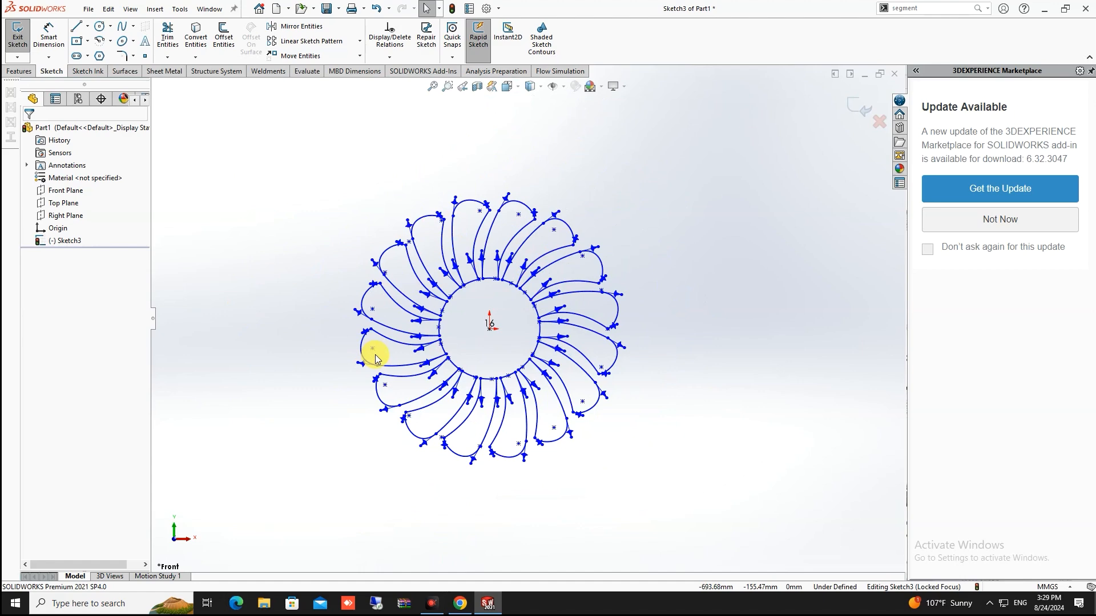
{"action": "scroll", "coordinate": [523, 317], "scroll_direction": "up", "scroll_amount": 1}
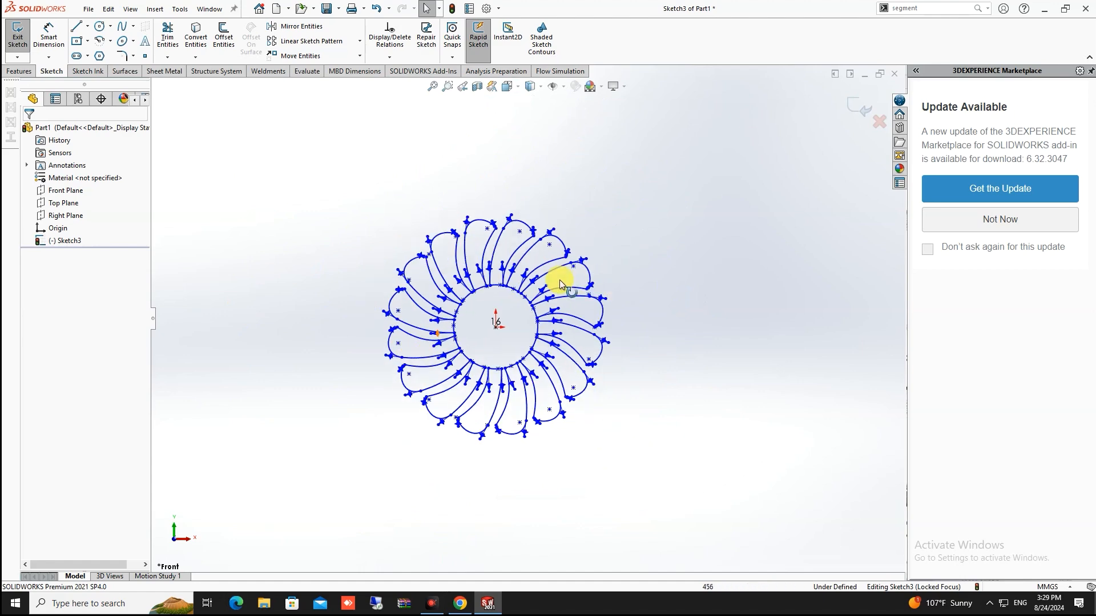
{"action": "scroll", "coordinate": [543, 215], "scroll_direction": "up", "scroll_amount": 1}
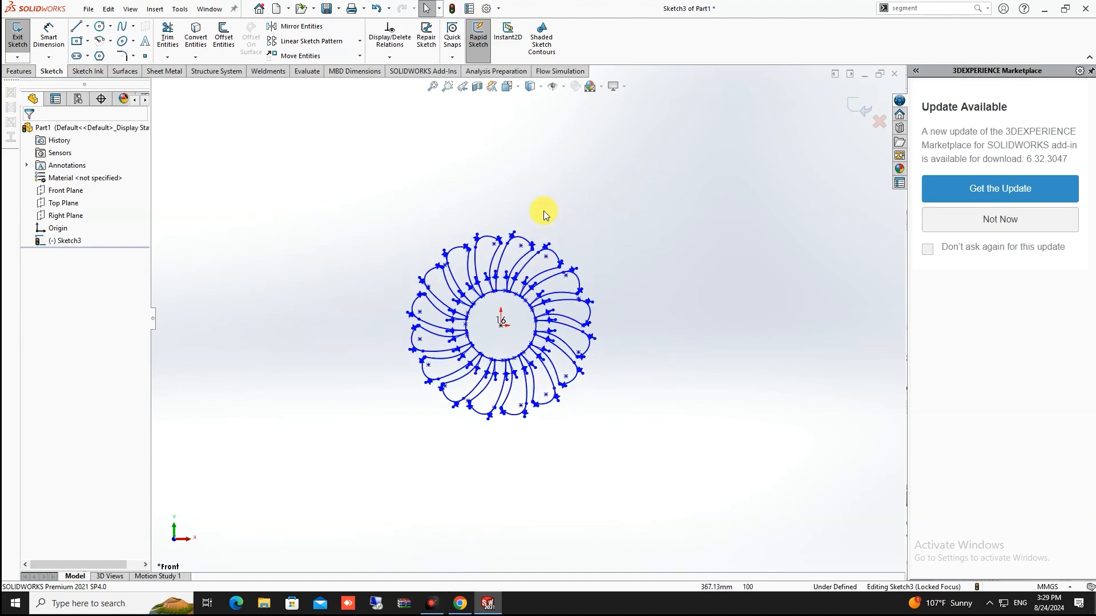
{"action": "scroll", "coordinate": [533, 269], "scroll_direction": "down", "scroll_amount": 6}
{"action": "scroll", "coordinate": [432, 412], "scroll_direction": "up", "scroll_amount": 4}
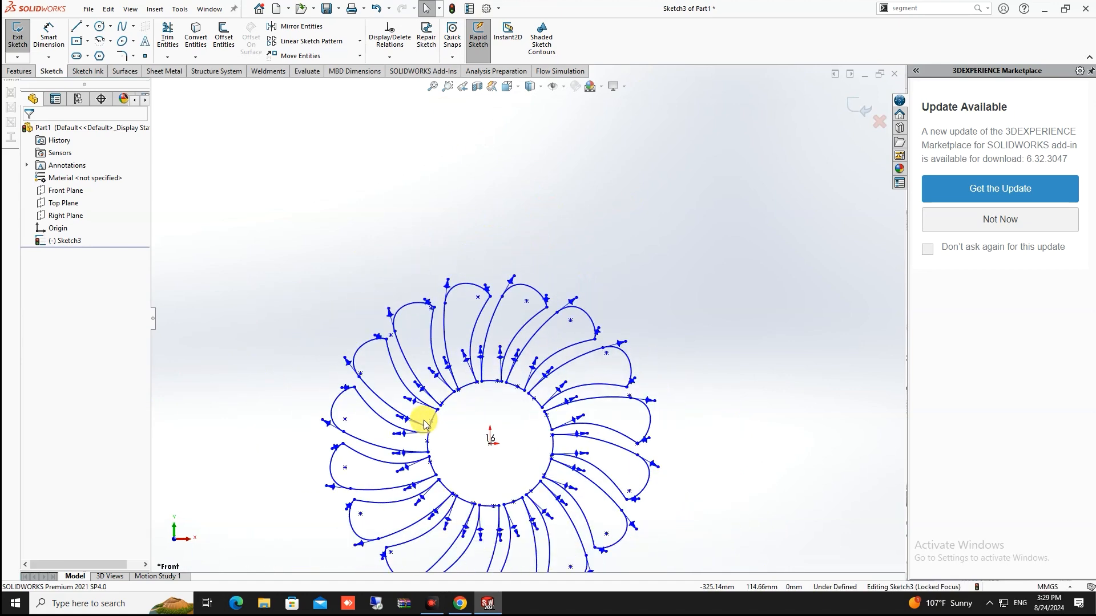
{"action": "scroll", "coordinate": [448, 440], "scroll_direction": "down", "scroll_amount": 1}
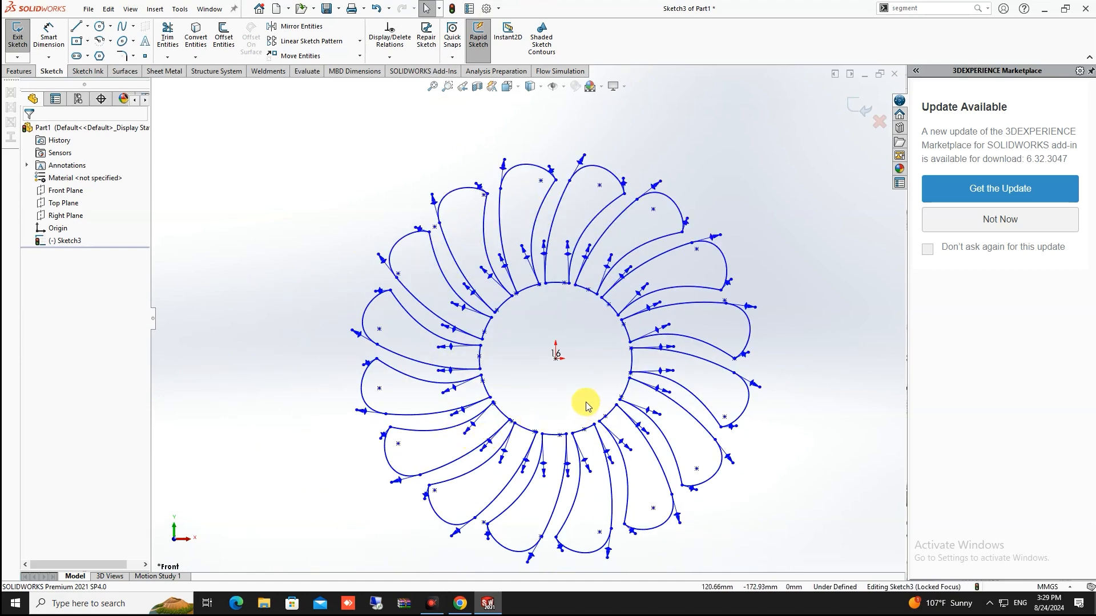
{"action": "scroll", "coordinate": [590, 401], "scroll_direction": "up", "scroll_amount": 8}
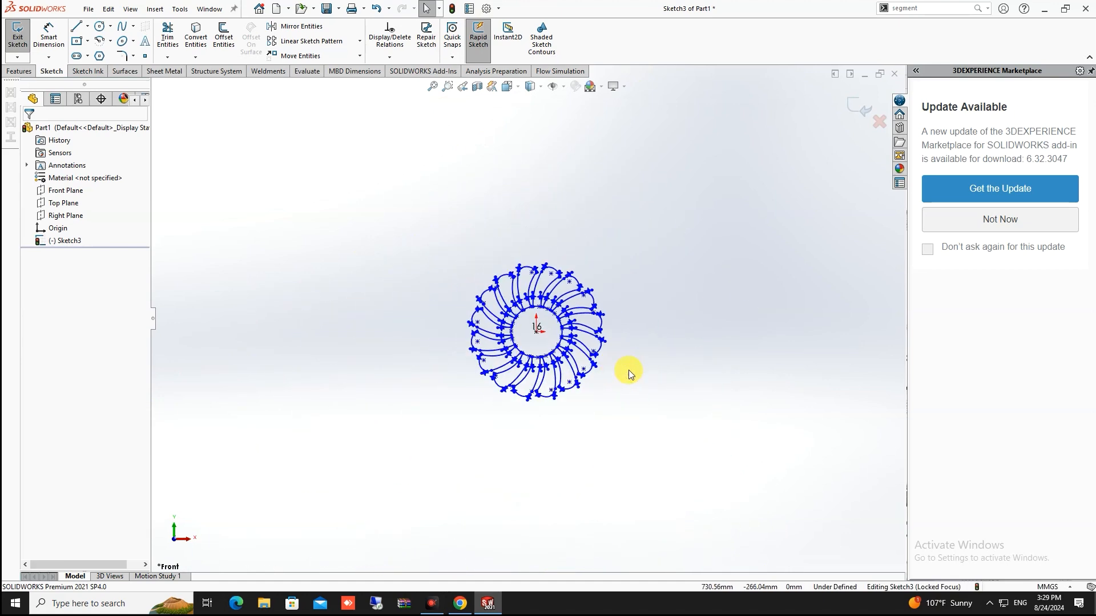
{"action": "left_click", "coordinate": [360, 42]}
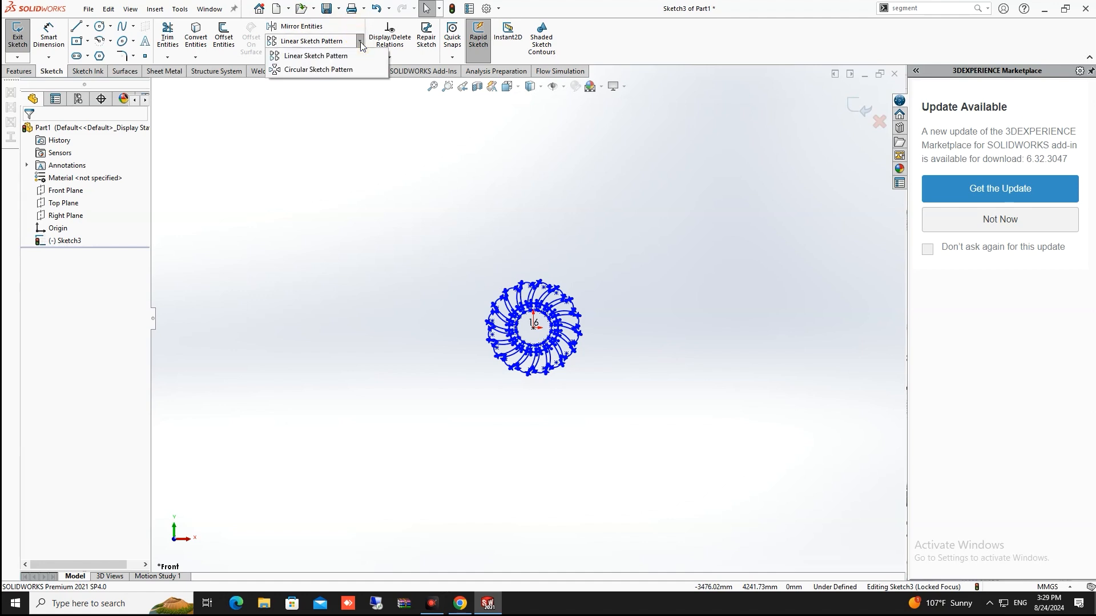
{"action": "left_click", "coordinate": [333, 56]}
{"action": "scroll", "coordinate": [571, 323], "scroll_direction": "down", "scroll_amount": 4}
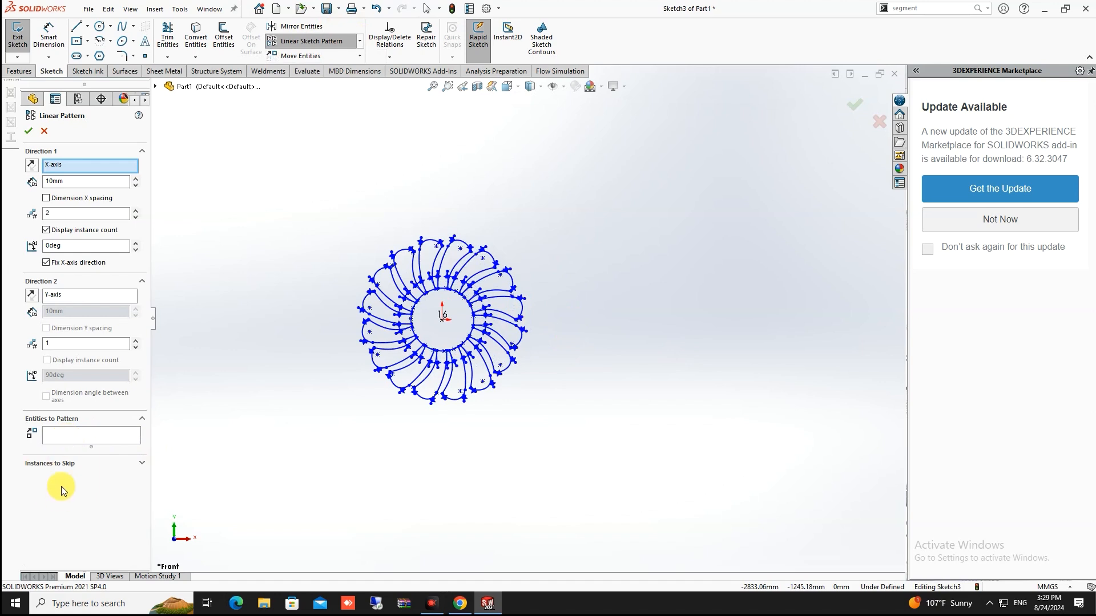
{"action": "left_click", "coordinate": [67, 442]}
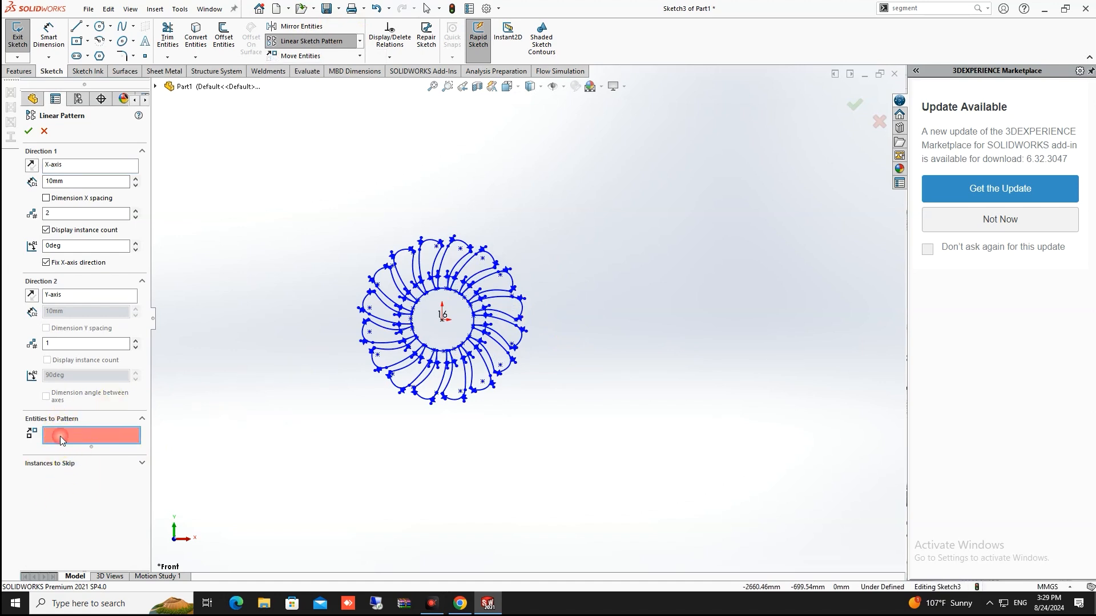
{"action": "mouse_move", "coordinate": [579, 194]}
{"action": "left_mouse_down"}
{"action": "mouse_move", "coordinate": [481, 371]}
{"action": "mouse_move", "coordinate": [307, 449]}
{"action": "left_mouse_up"}
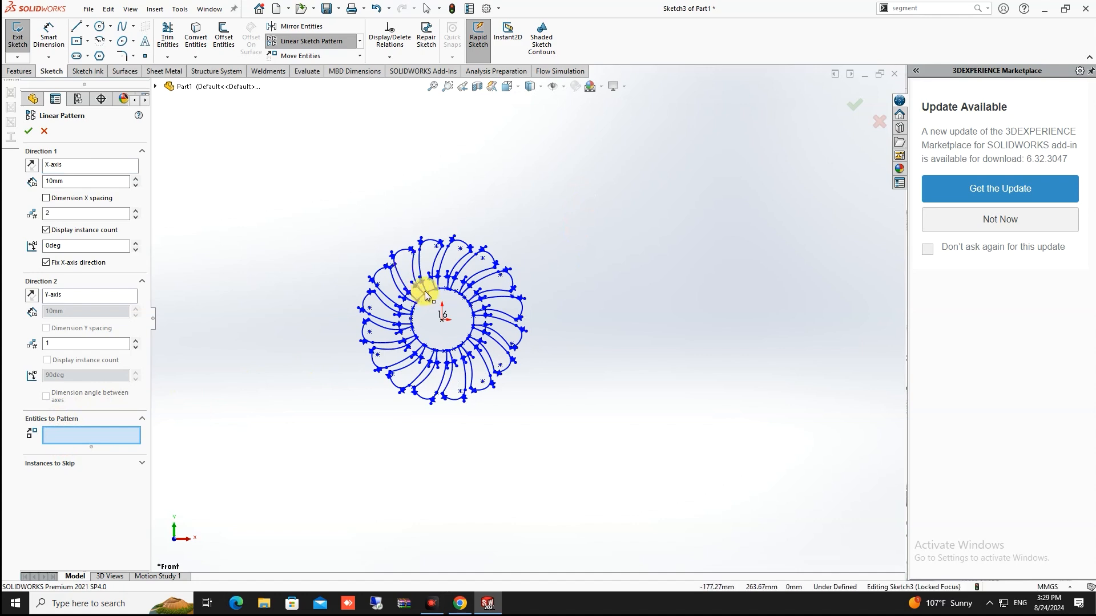
{"action": "key", "text": "Escape"}
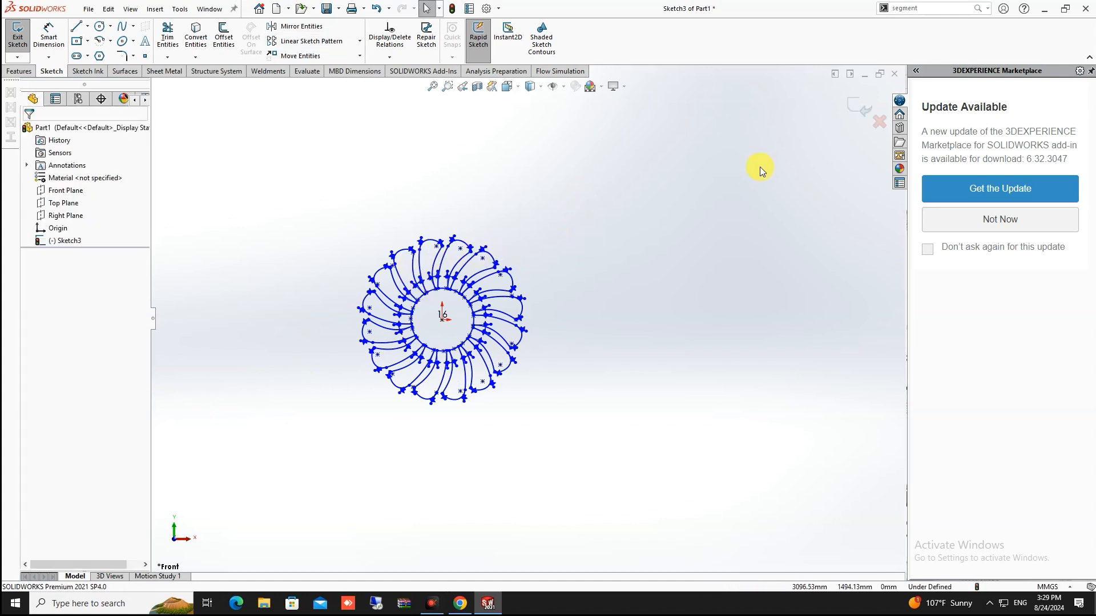
Box-select the whole blade sketch and start a Linear Sketch Pattern
{"action": "left_click_drag", "start_coordinate": [582, 177], "coordinate": [311, 476]}
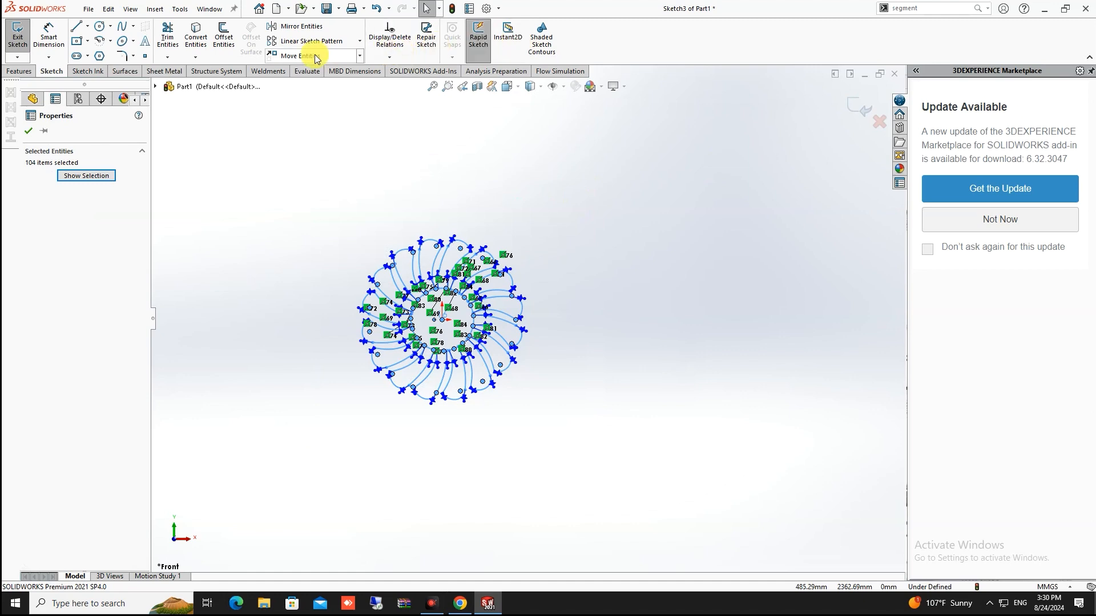
{"action": "left_click", "coordinate": [361, 43]}
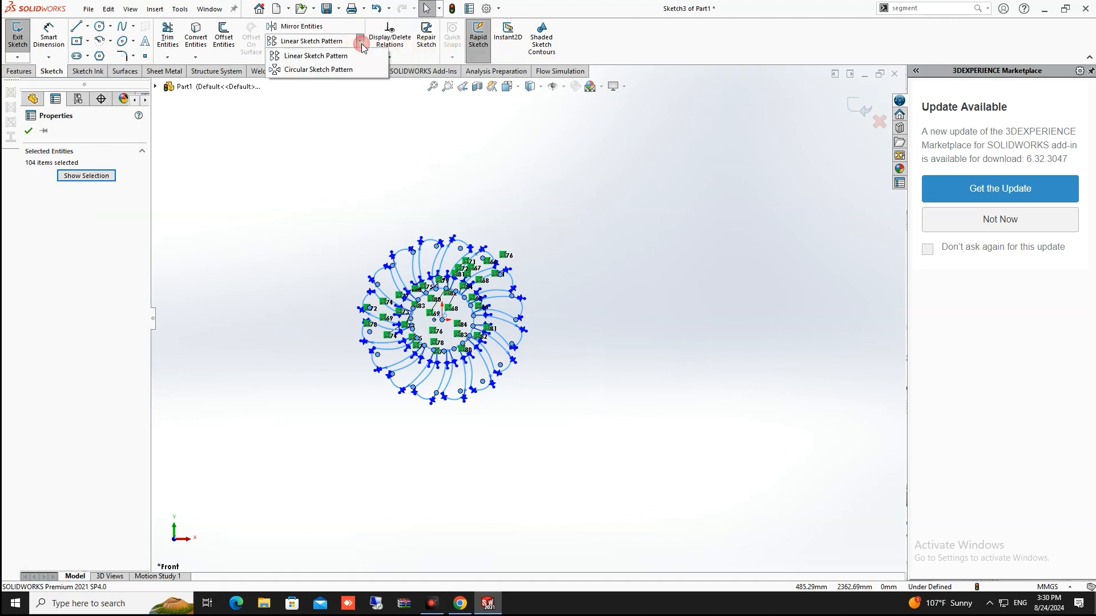
{"action": "left_click", "coordinate": [334, 55]}
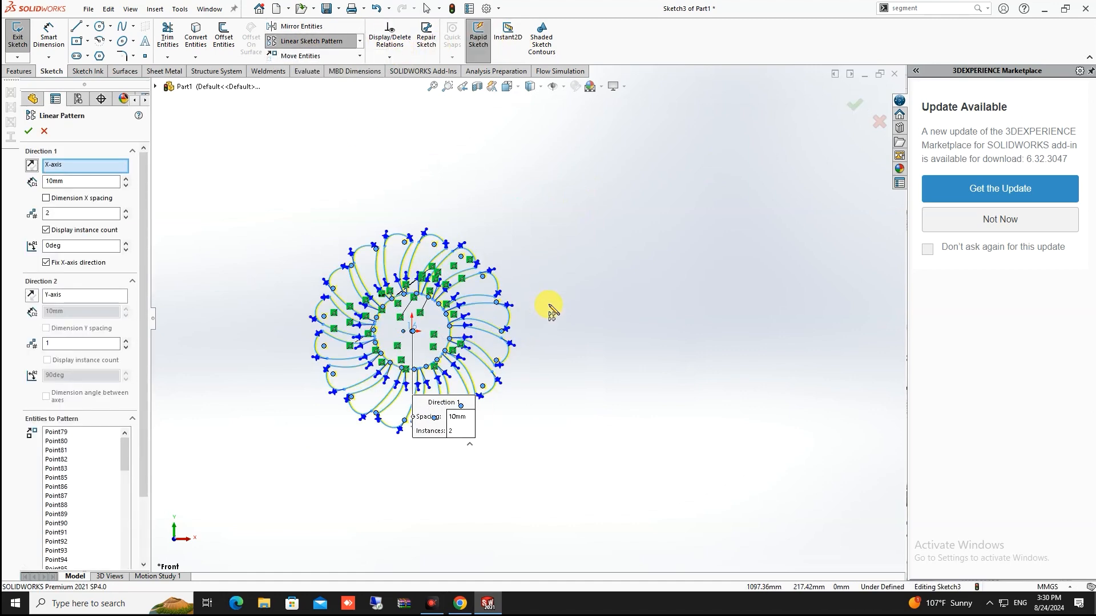
Set the Direction 1 spacing to 2000 mm along the X-axis
{"action": "scroll", "coordinate": [428, 306], "scroll_direction": "down", "scroll_amount": 3}
{"action": "scroll", "coordinate": [76, 453], "scroll_direction": "down", "scroll_amount": 10}
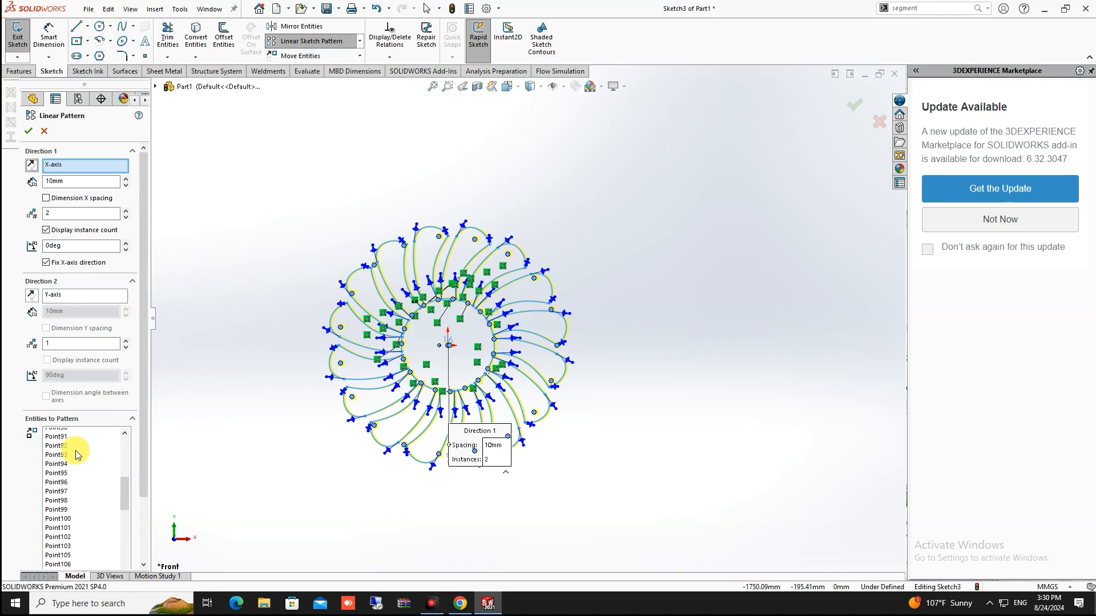
{"action": "scroll", "coordinate": [68, 455], "scroll_direction": "up", "scroll_amount": 10}
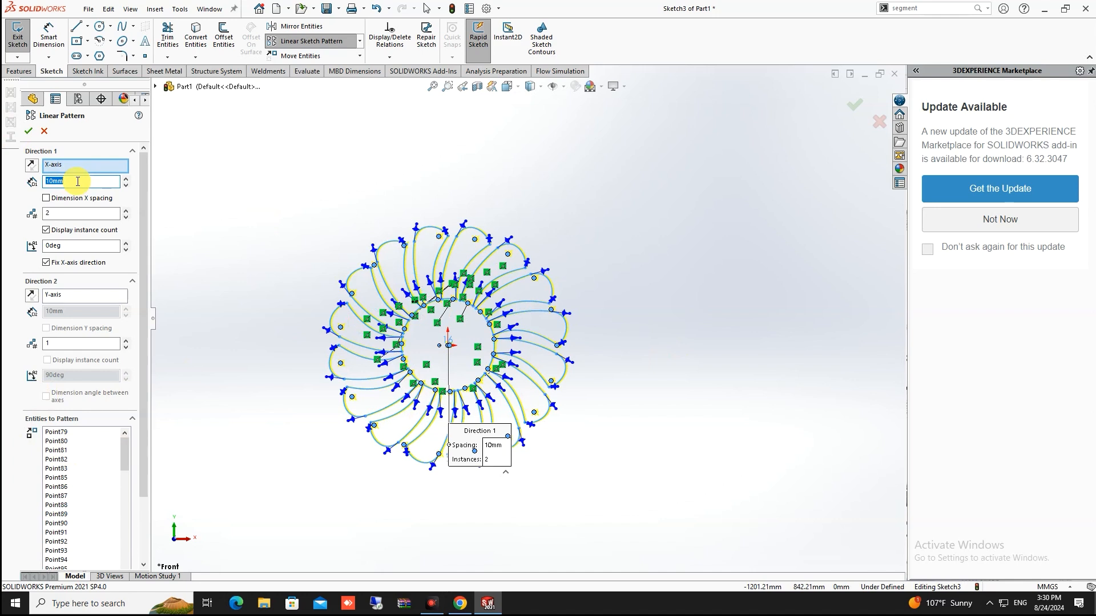
{"action": "key", "text": "Return"}
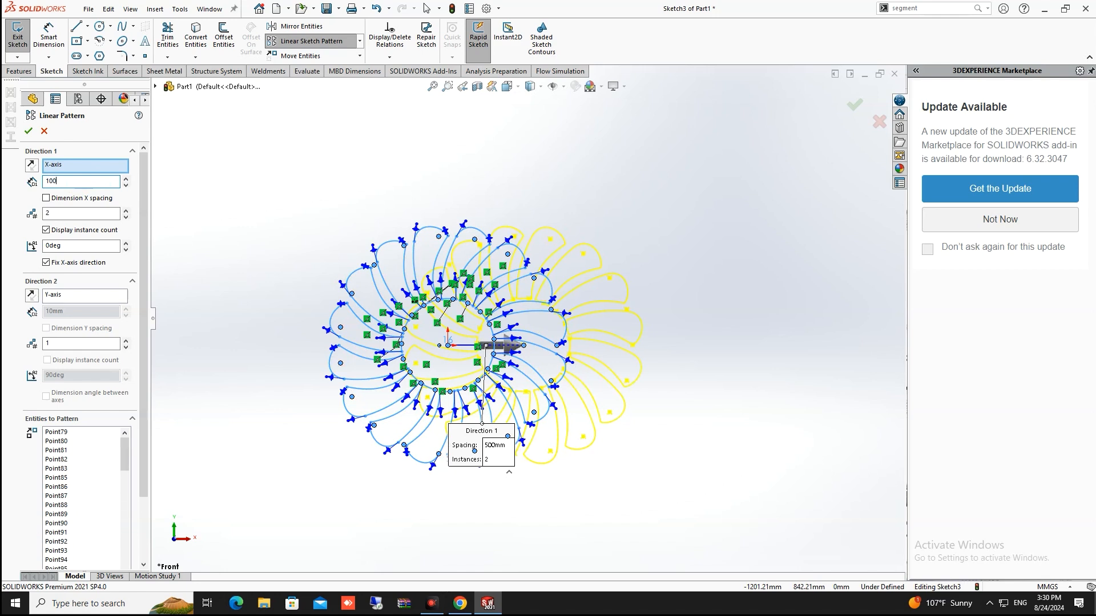
{"action": "type", "text": "0"}
{"action": "key", "text": "Return"}
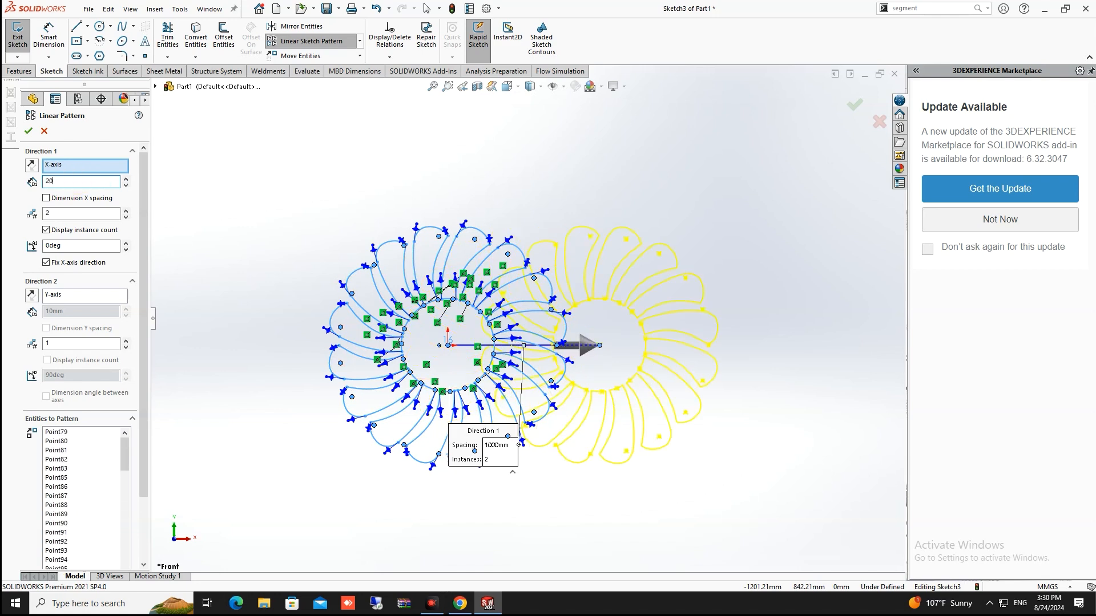
{"action": "key", "text": "Return"}
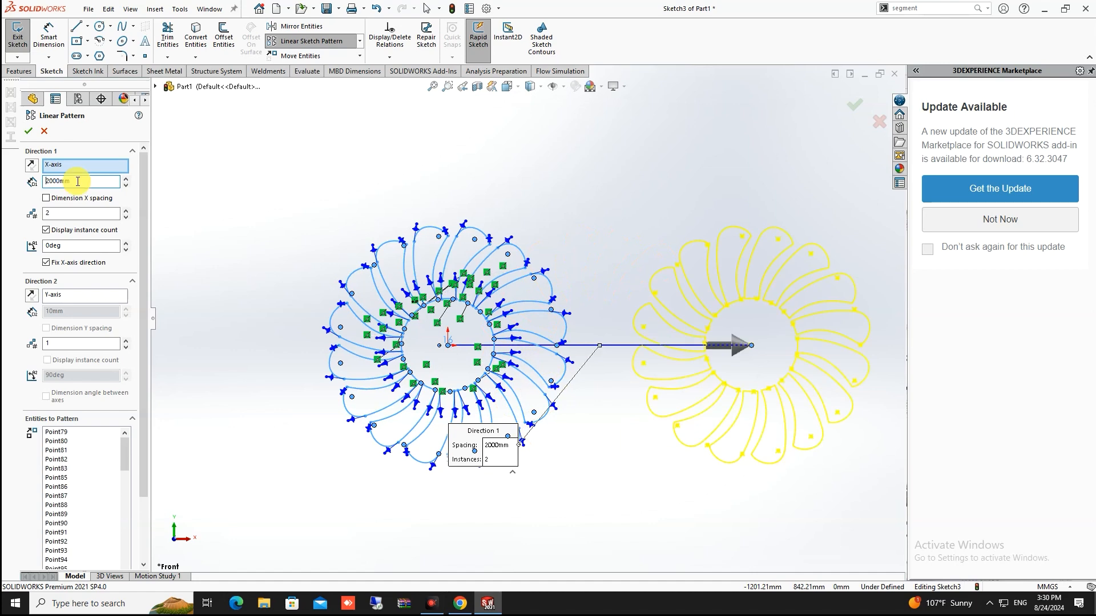
{"action": "scroll", "coordinate": [701, 357], "scroll_direction": "up", "scroll_amount": 5}
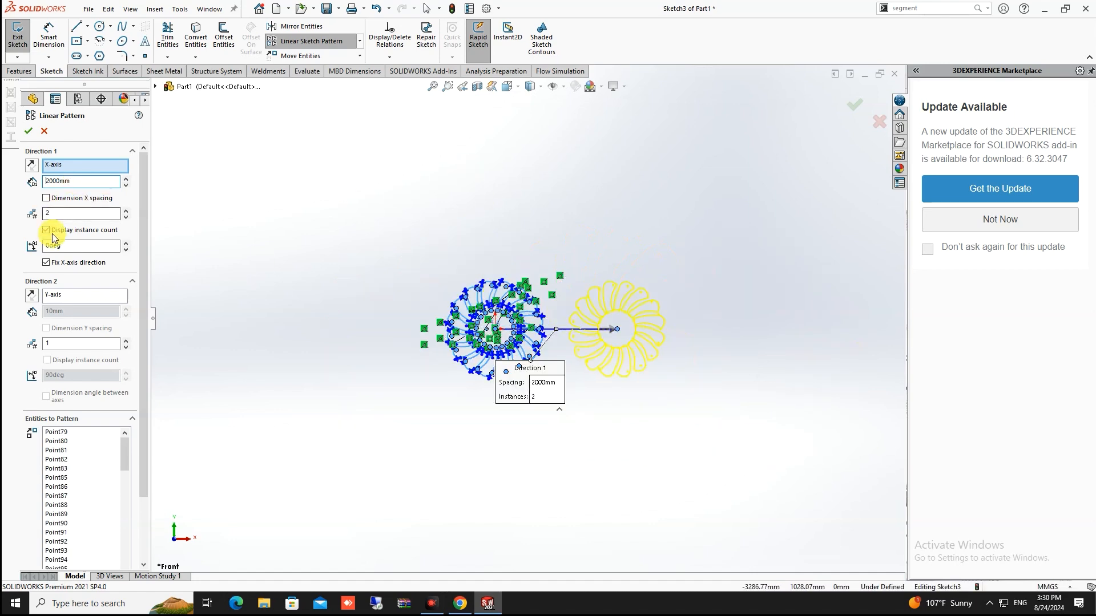
Set Direction 1 of the linear pattern to 3 instances
{"action": "left_click", "coordinate": [126, 210]}
{"action": "left_click", "coordinate": [126, 210]}
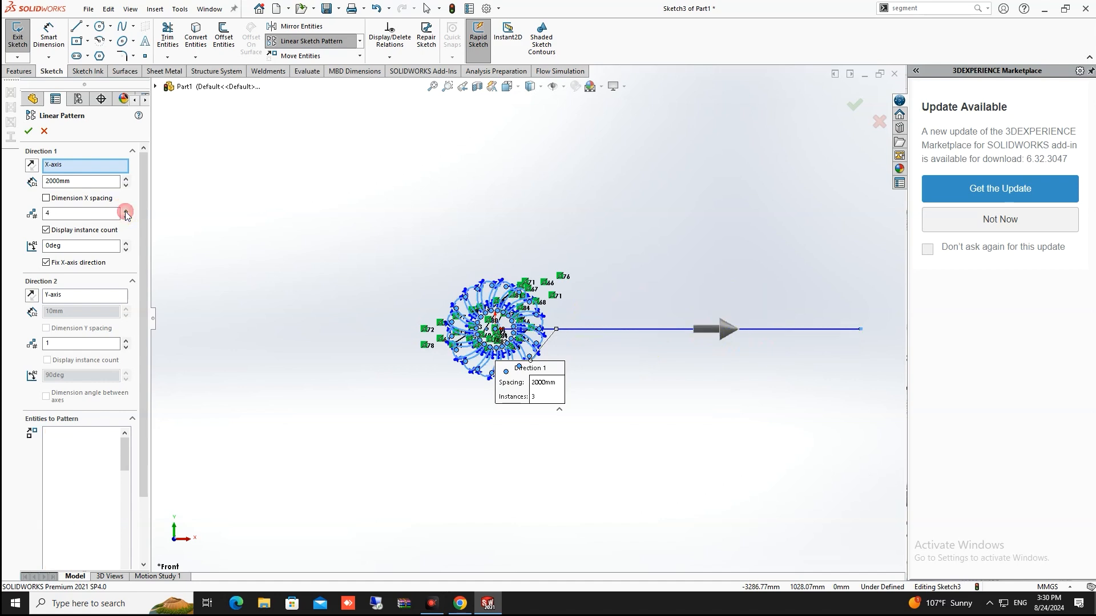
{"action": "left_click", "coordinate": [126, 217]}
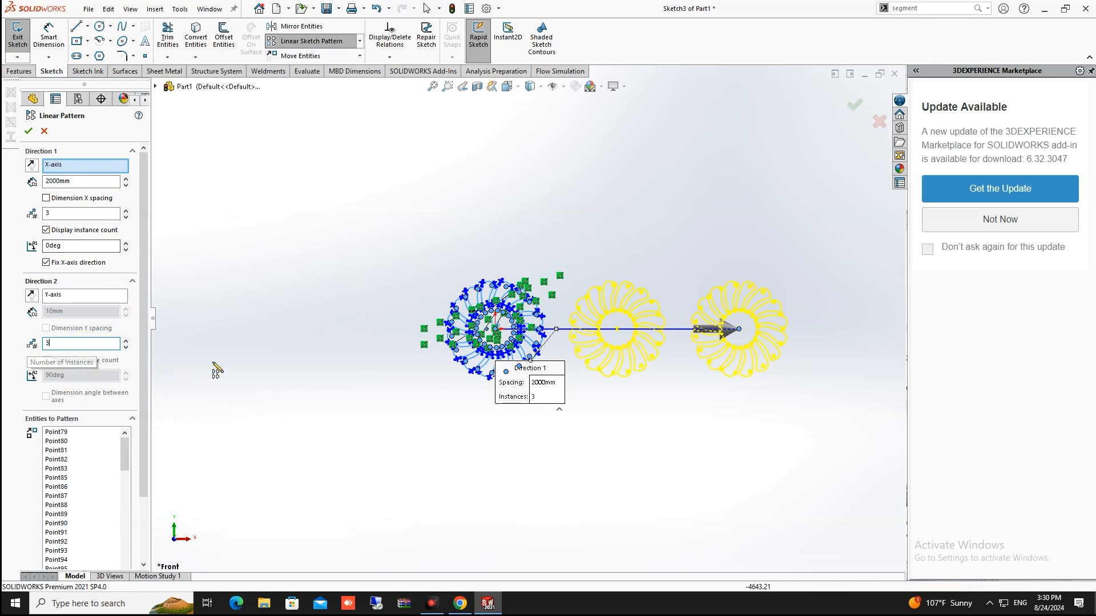
{"action": "scroll", "coordinate": [563, 372], "scroll_direction": "up", "scroll_amount": 3}
{"action": "scroll", "coordinate": [565, 374], "scroll_direction": "down", "scroll_amount": 6}
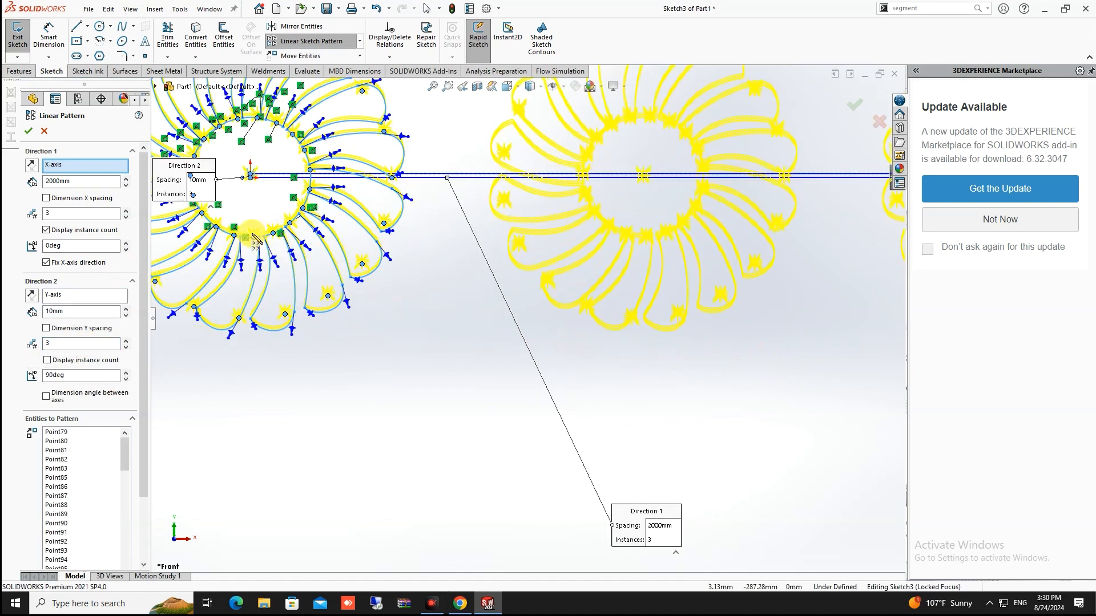
{"action": "scroll", "coordinate": [565, 374], "scroll_direction": "up", "scroll_amount": 2}
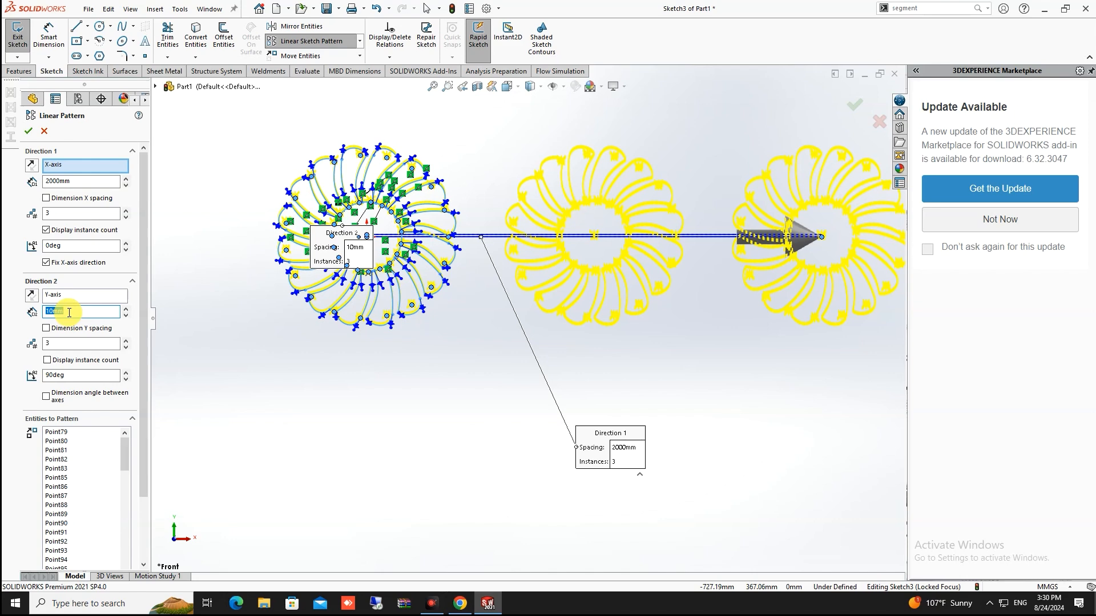
Give Direction 2 3 instances with 2000 mm spacing along the Y-axis
{"action": "type", "text": "2000"}
{"action": "key", "text": "Return"}
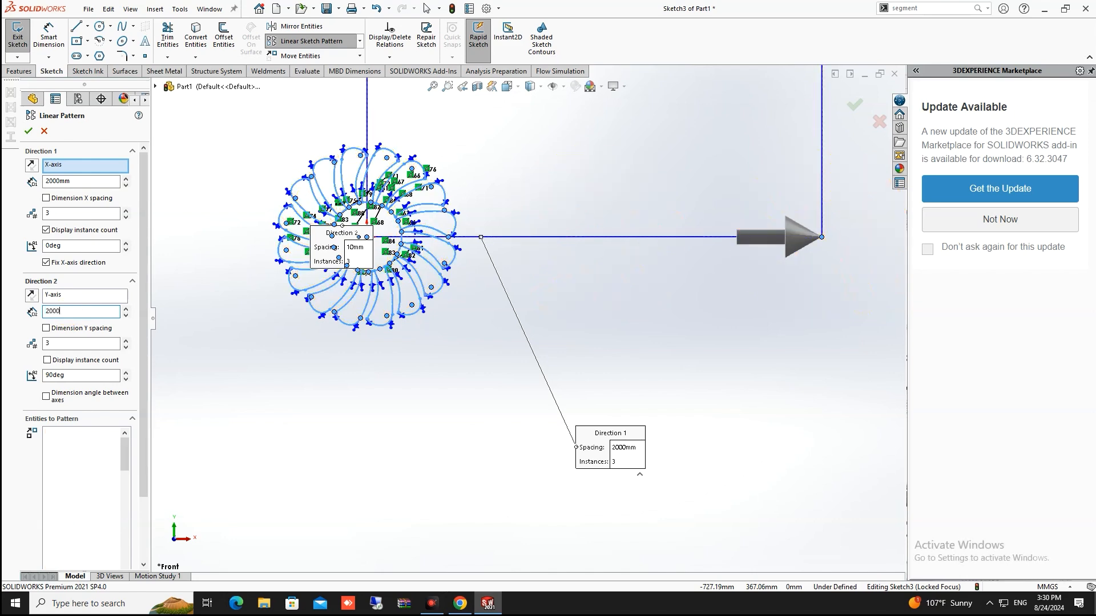
{"action": "scroll", "coordinate": [546, 208], "scroll_direction": "down", "scroll_amount": 6}
{"action": "scroll", "coordinate": [546, 209], "scroll_direction": "up", "scroll_amount": 6}
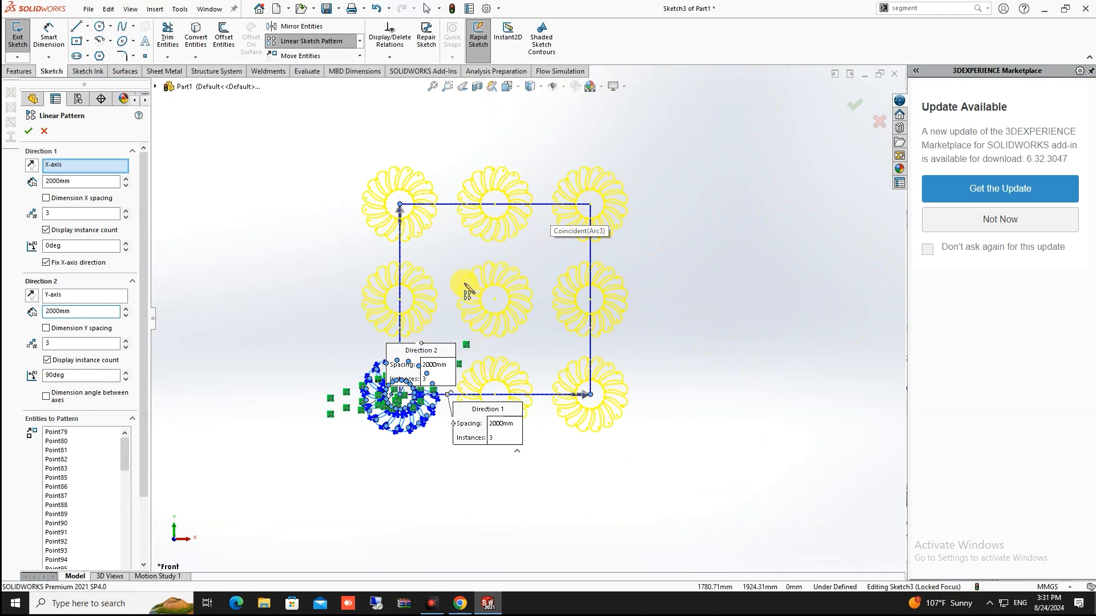
Add instances (3,2) and (1,2) to Instances to Skip
{"action": "scroll", "coordinate": [25, 355], "scroll_direction": "down", "scroll_amount": 3}
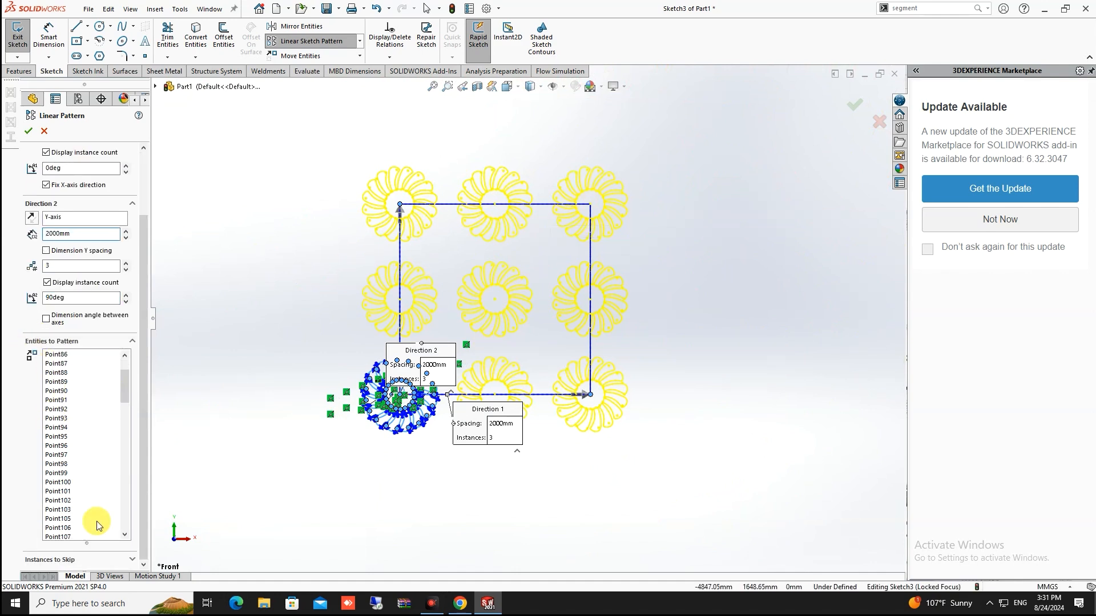
{"action": "left_click", "coordinate": [132, 564]}
{"action": "scroll", "coordinate": [93, 399], "scroll_direction": "down", "scroll_amount": 8}
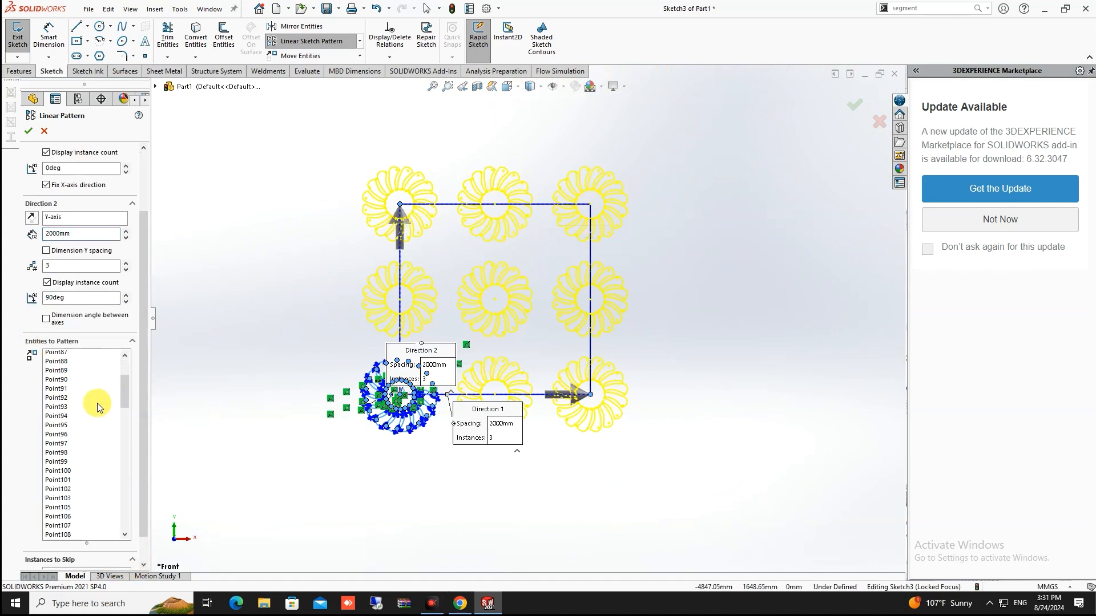
{"action": "scroll", "coordinate": [144, 264], "scroll_direction": "down", "scroll_amount": 1}
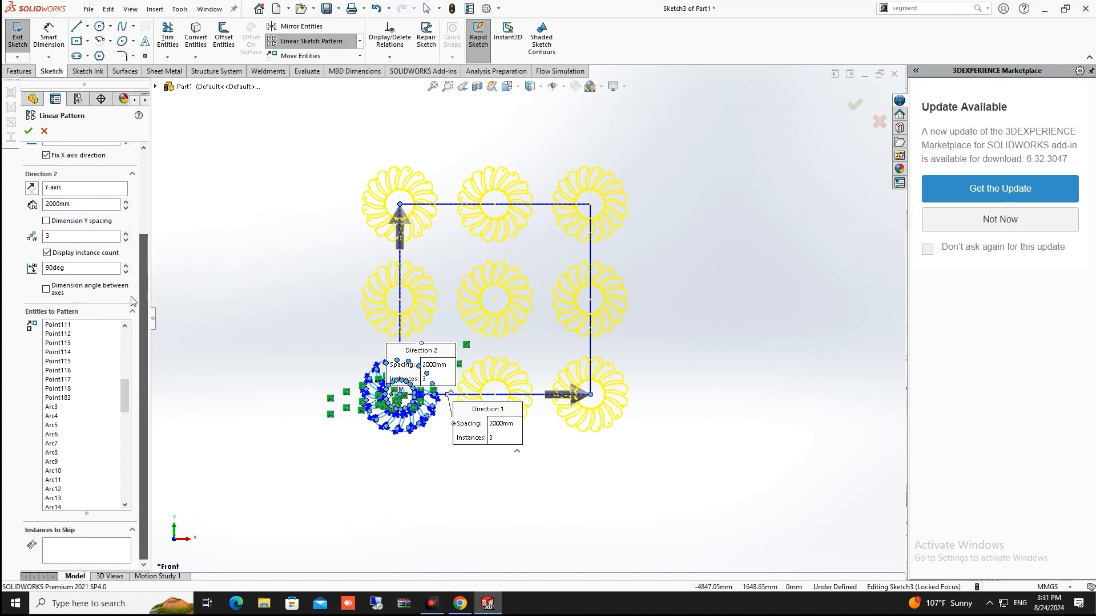
{"action": "left_click", "coordinate": [84, 553]}
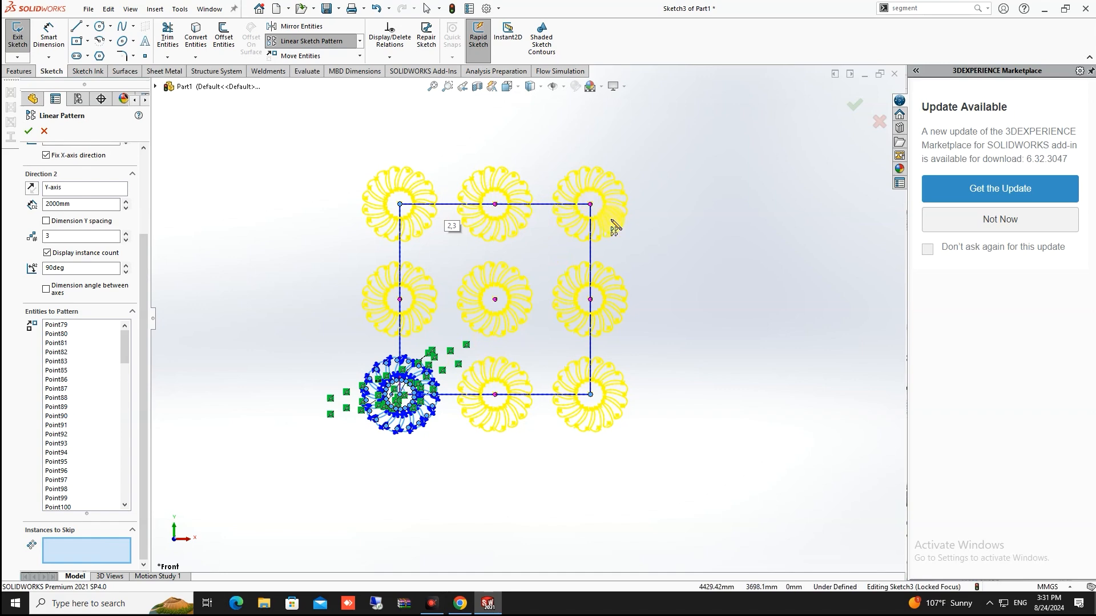
{"action": "left_click", "coordinate": [591, 305]}
{"action": "left_click", "coordinate": [400, 300]}
Cancel the linear pattern so no copies are added
{"action": "scroll", "coordinate": [604, 282], "scroll_direction": "up", "scroll_amount": 2}
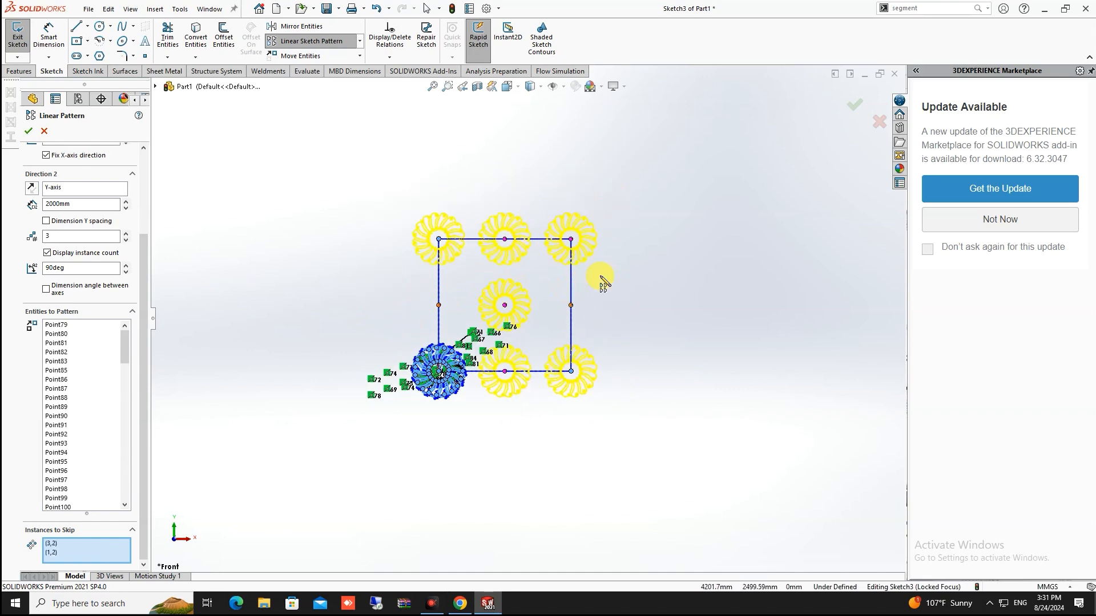
{"action": "scroll", "coordinate": [600, 278], "scroll_direction": "down", "scroll_amount": 2}
{"action": "scroll", "coordinate": [403, 296], "scroll_direction": "down", "scroll_amount": 3}
{"action": "scroll", "coordinate": [404, 296], "scroll_direction": "up", "scroll_amount": 5}
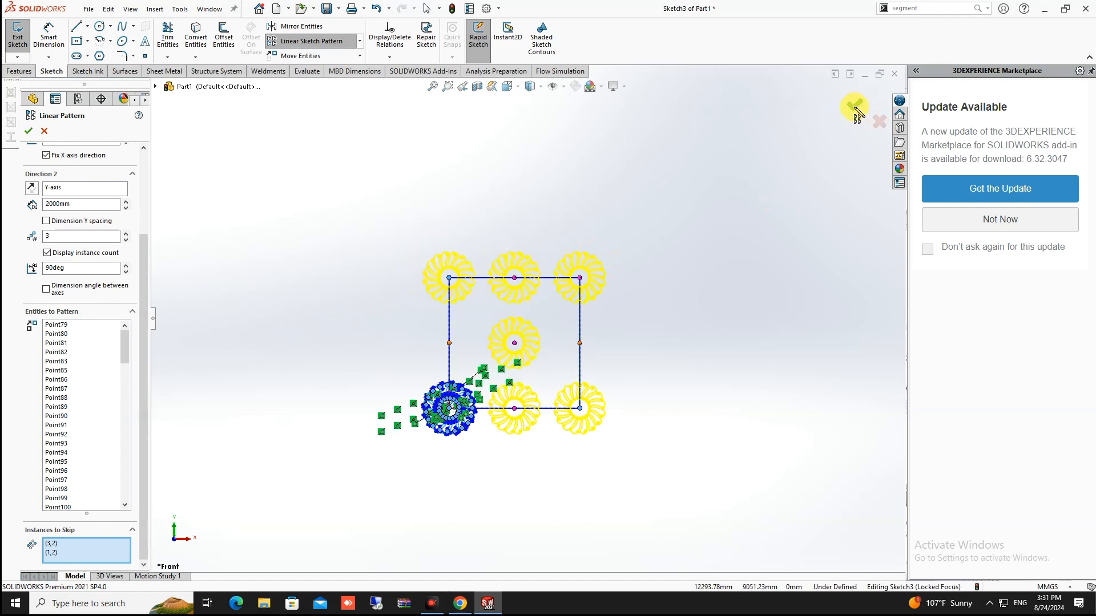
{"action": "left_click", "coordinate": [881, 121]}
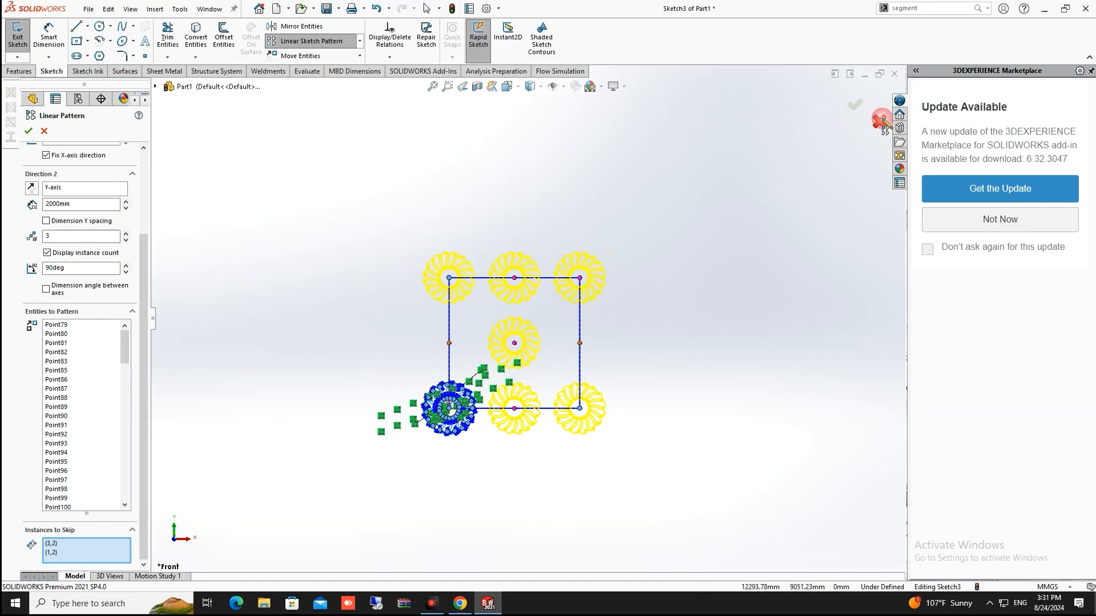
Box-select the 16-blade wheel and Ctrl-drag a copy just to its left
{"action": "scroll", "coordinate": [542, 273], "scroll_direction": "up", "scroll_amount": 2}
{"action": "scroll", "coordinate": [481, 383], "scroll_direction": "down", "scroll_amount": 5}
{"action": "scroll", "coordinate": [502, 372], "scroll_direction": "down", "scroll_amount": 1}
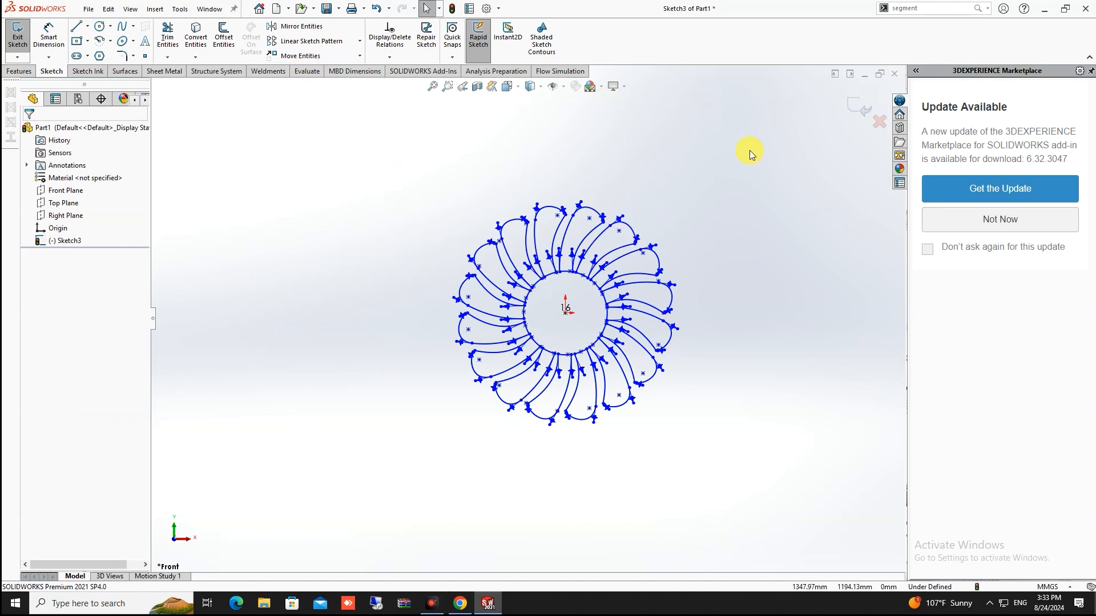
{"action": "mouse_move", "coordinate": [750, 150]}
{"action": "left_mouse_down"}
{"action": "mouse_move", "coordinate": [448, 490]}
{"action": "mouse_move", "coordinate": [383, 495]}
{"action": "left_mouse_up"}
{"action": "scroll", "coordinate": [497, 345], "scroll_direction": "up", "scroll_amount": 2}
{"action": "scroll", "coordinate": [536, 271], "scroll_direction": "down", "scroll_amount": 2}
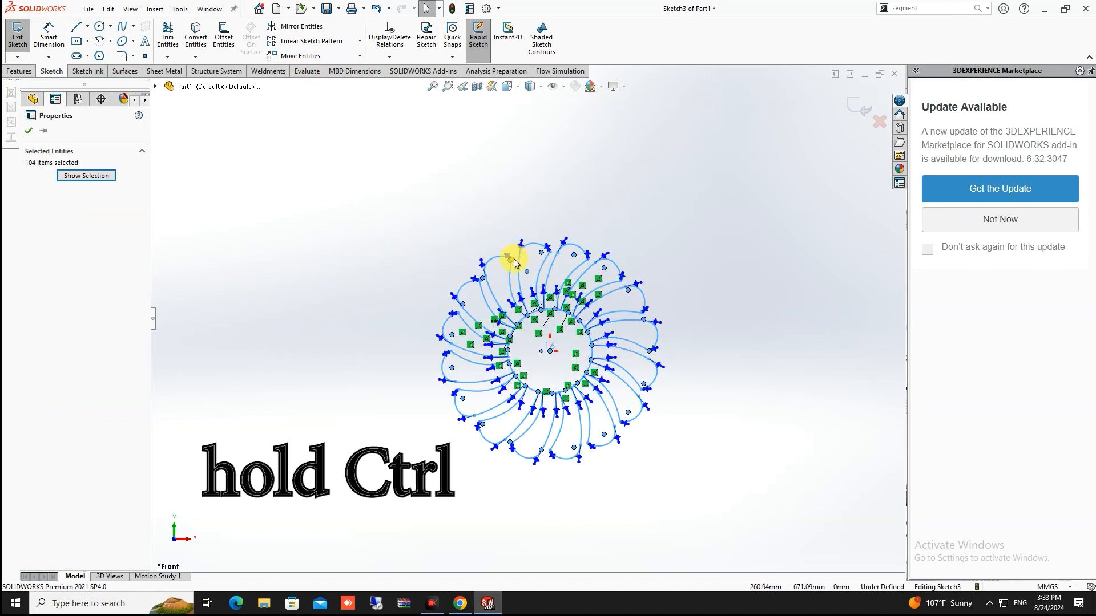
{"action": "left_click_drag", "start_coordinate": [514, 263], "coordinate": [231, 234], "text": "ctrl"}
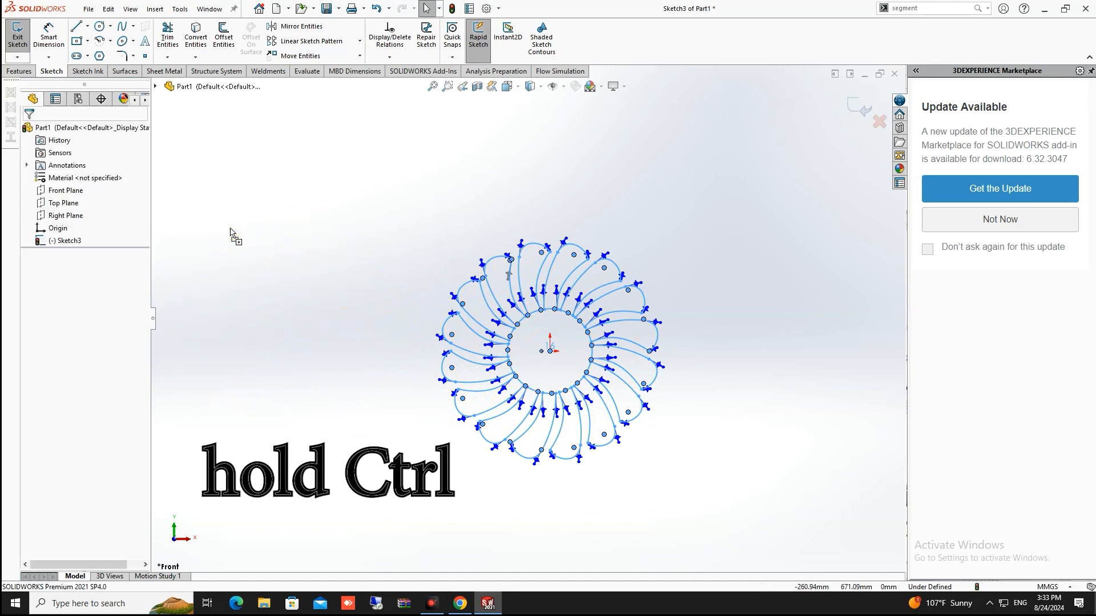
{"action": "scroll", "coordinate": [231, 229], "scroll_direction": "up", "scroll_amount": 4}
{"action": "left_click", "coordinate": [316, 211]}
{"action": "scroll", "coordinate": [337, 203], "scroll_direction": "down", "scroll_amount": 3}
{"action": "scroll", "coordinate": [478, 306], "scroll_direction": "up", "scroll_amount": 3}
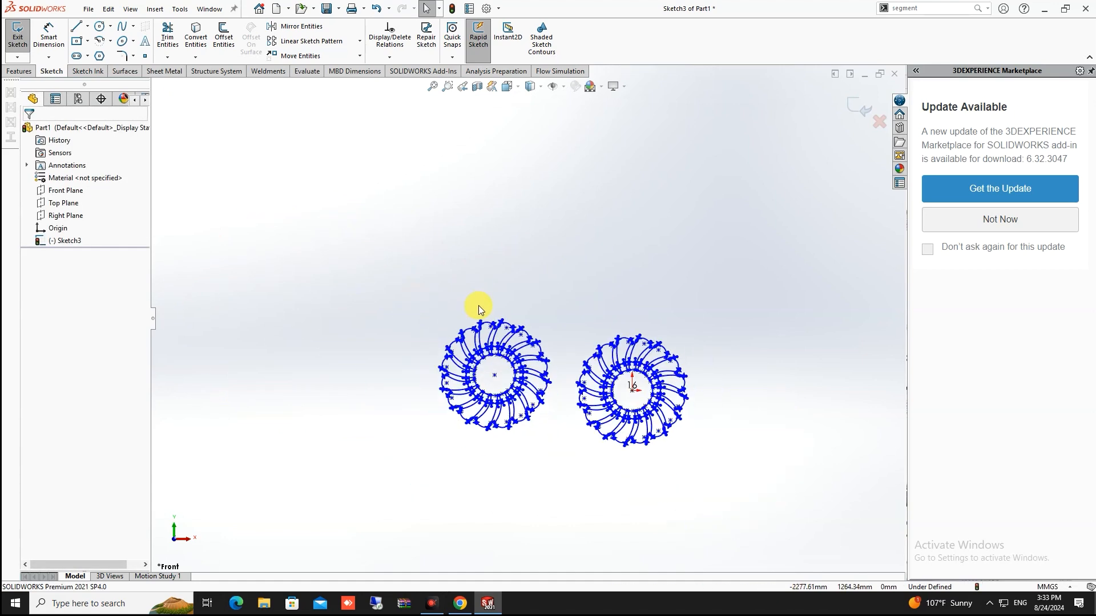
Move the copied wheel up-left with Move Entities, from its centre to a new spot
{"action": "left_click_drag", "start_coordinate": [576, 269], "coordinate": [385, 513]}
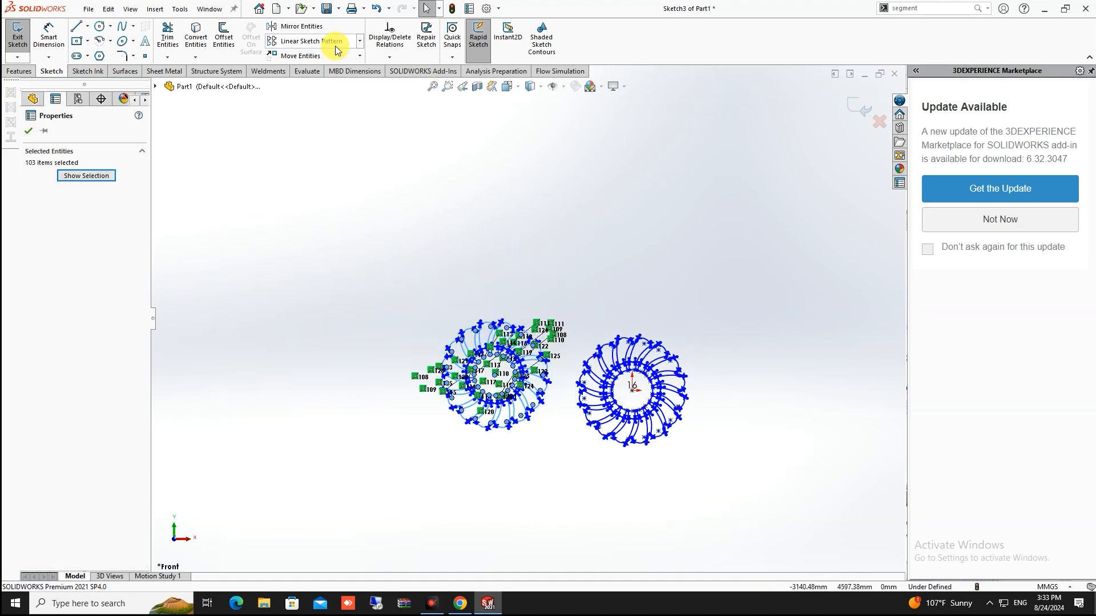
{"action": "left_click", "coordinate": [295, 58]}
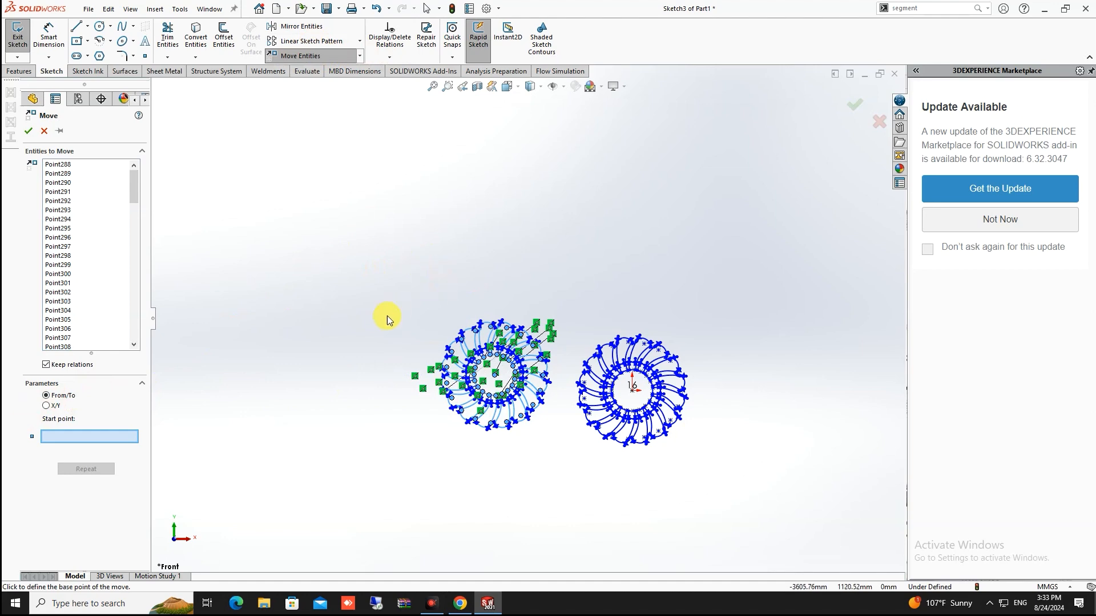
{"action": "scroll", "coordinate": [387, 316], "scroll_direction": "down", "scroll_amount": 6}
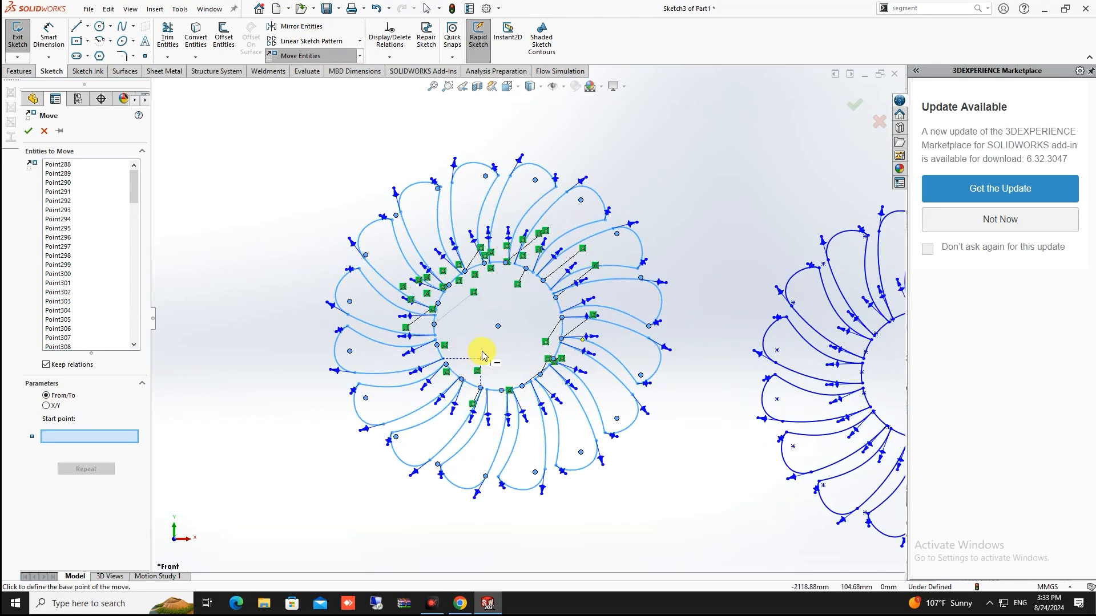
{"action": "left_click", "coordinate": [498, 326]}
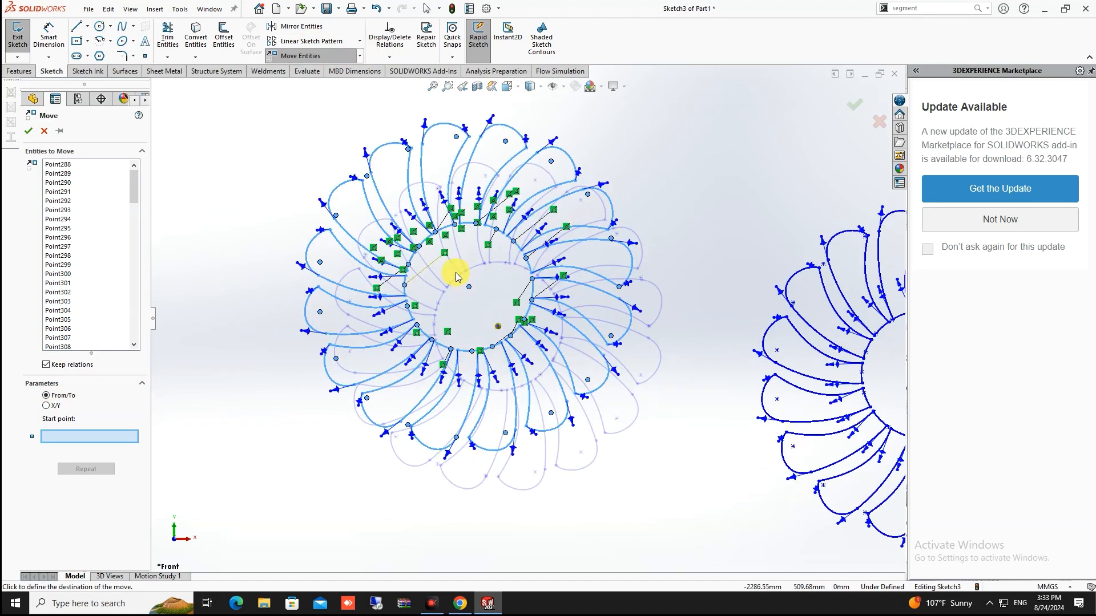
{"action": "scroll", "coordinate": [452, 269], "scroll_direction": "up", "scroll_amount": 5}
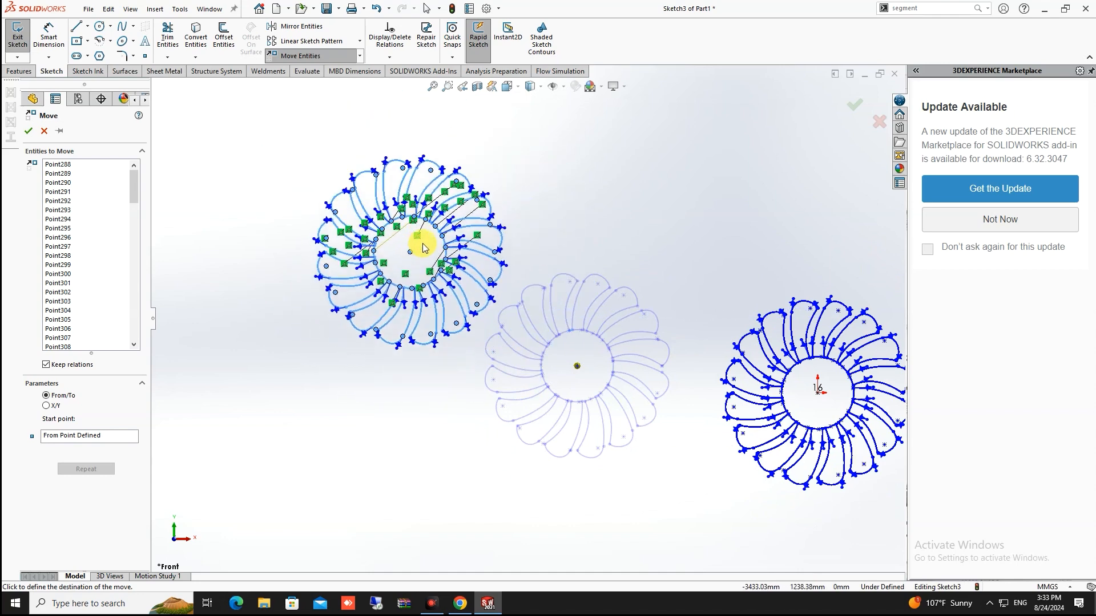
{"action": "left_click", "coordinate": [361, 250]}
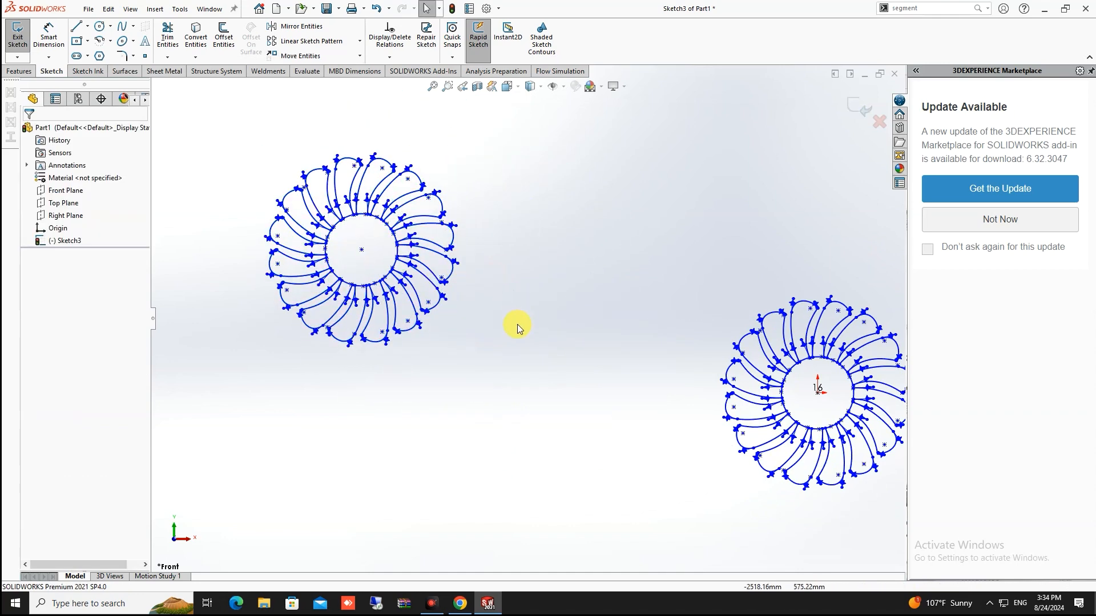
Box-select all entities of the copied left wheel
{"action": "scroll", "coordinate": [347, 246], "scroll_direction": "up", "scroll_amount": 3}
{"action": "scroll", "coordinate": [354, 234], "scroll_direction": "down", "scroll_amount": 3}
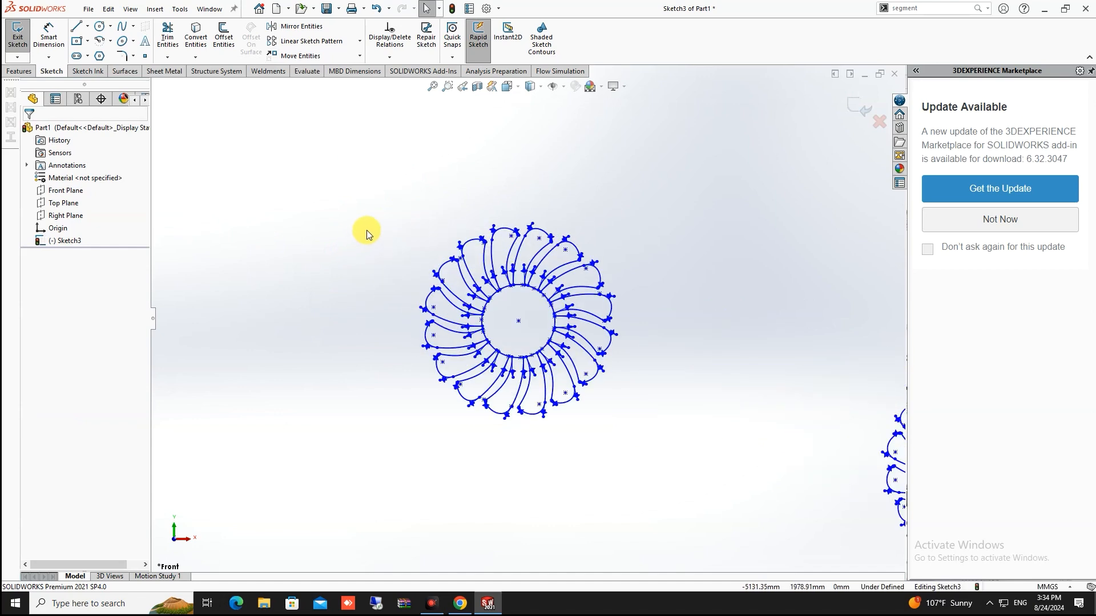
{"action": "scroll", "coordinate": [587, 269], "scroll_direction": "down", "scroll_amount": 3}
{"action": "scroll", "coordinate": [585, 320], "scroll_direction": "up", "scroll_amount": 3}
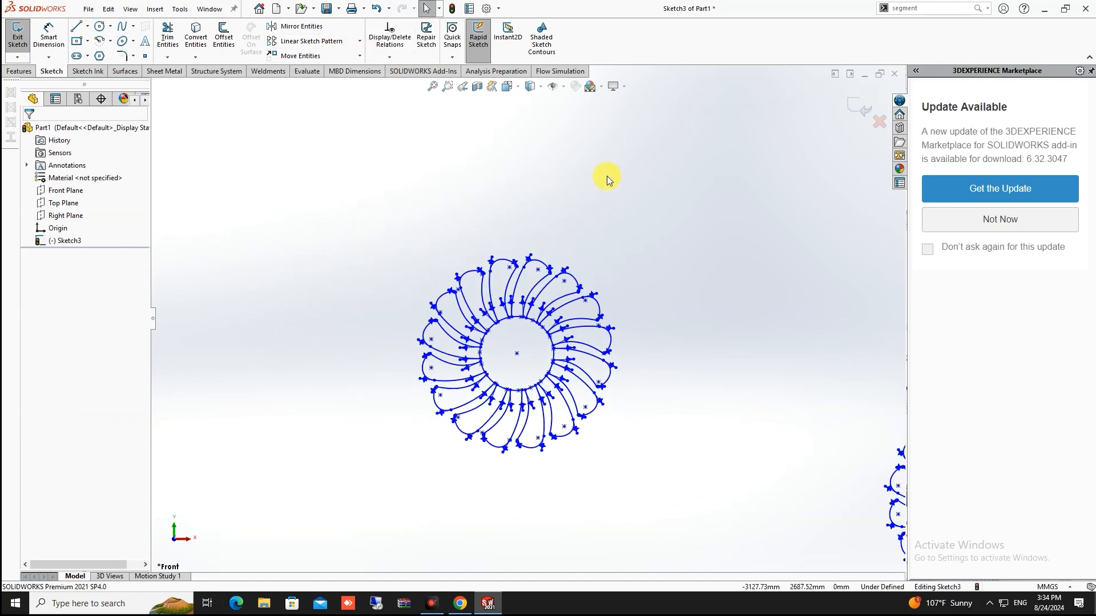
{"action": "left_click_drag", "start_coordinate": [615, 178], "coordinate": [318, 510]}
{"action": "mouse_move", "coordinate": [675, 226]}
{"action": "left_mouse_down"}
{"action": "mouse_move", "coordinate": [468, 472]}
{"action": "mouse_move", "coordinate": [347, 579]}
{"action": "left_mouse_up"}
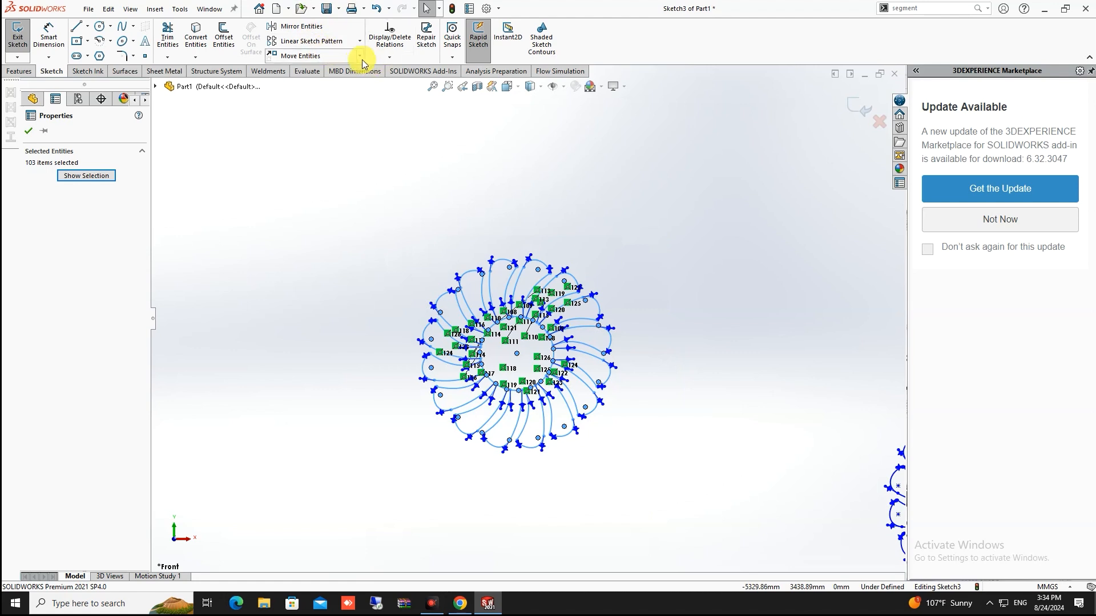
Move the wheel with X/Y offsets ΔX -500 mm and ΔY 0
{"action": "left_click", "coordinate": [343, 57]}
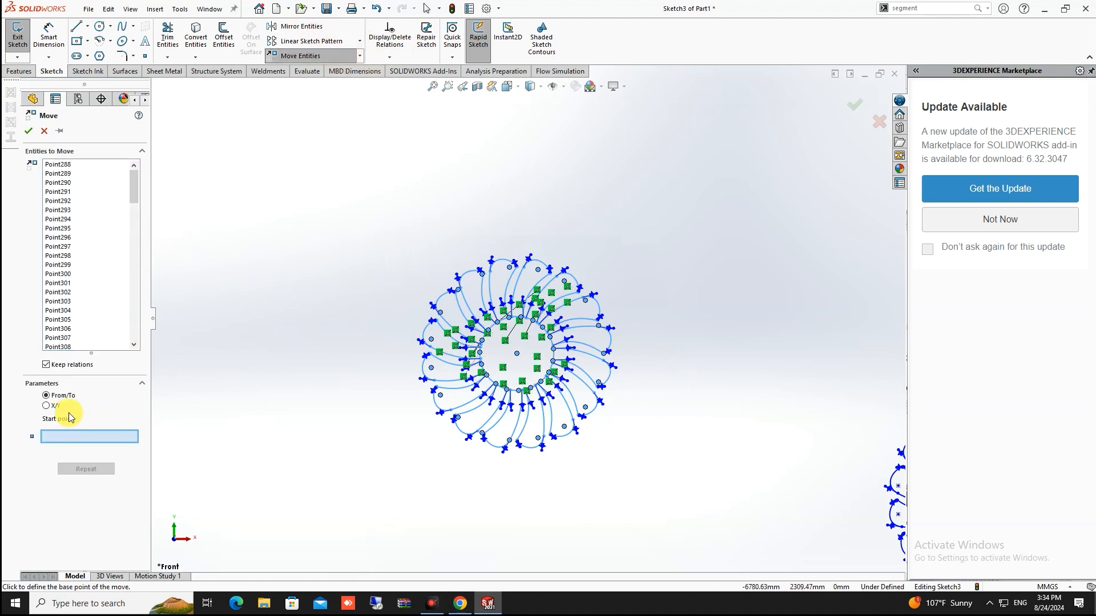
{"action": "left_click", "coordinate": [46, 405]}
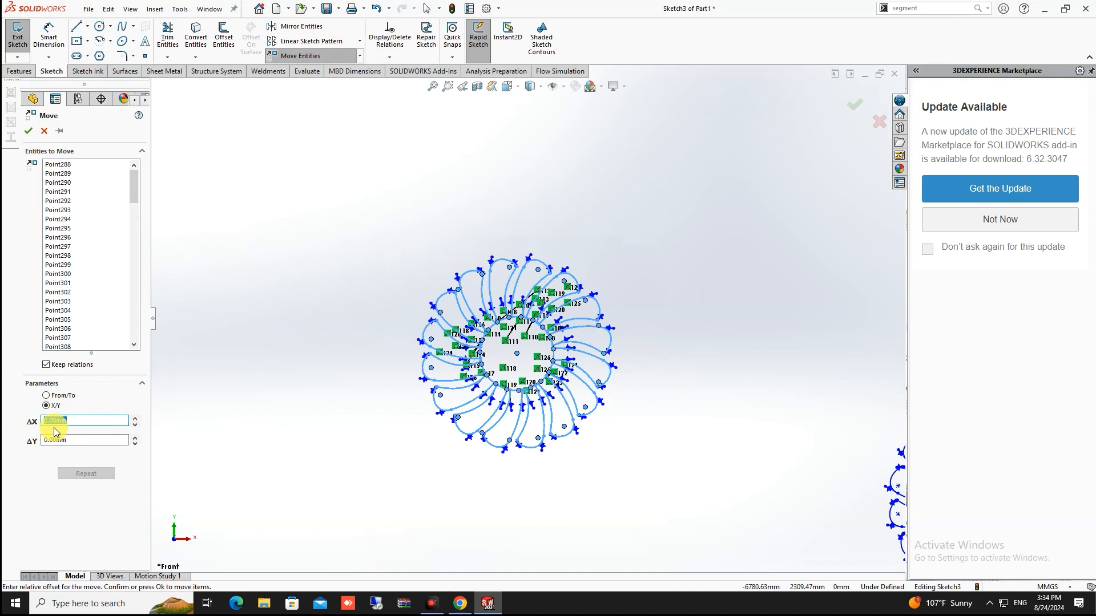
{"action": "type", "text": "500"}
{"action": "key", "text": "Return"}
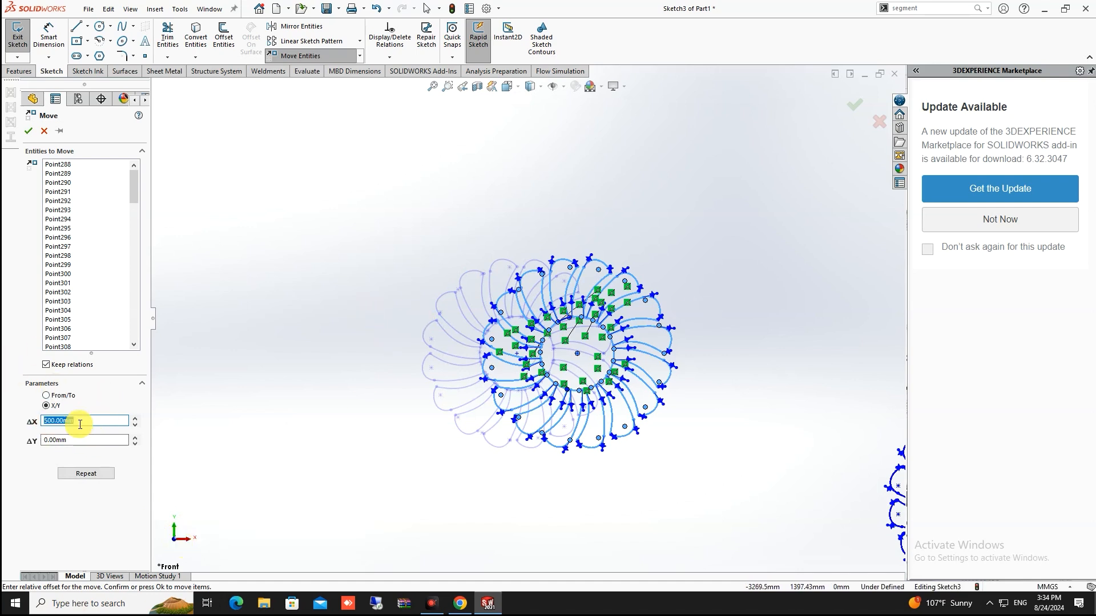
{"action": "type", "text": "-500"}
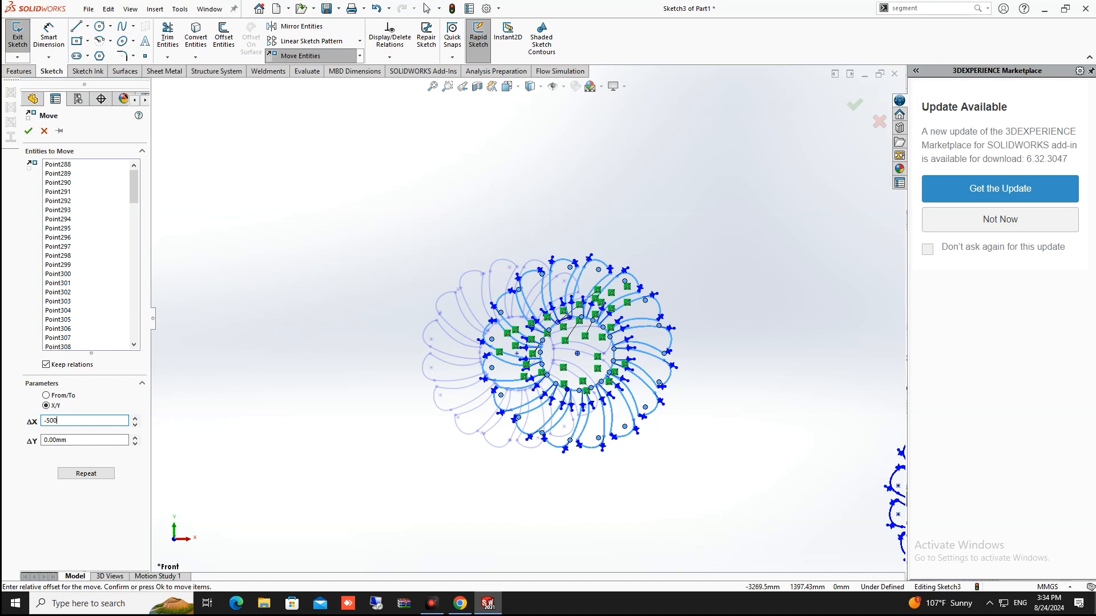
{"action": "key", "text": "Return"}
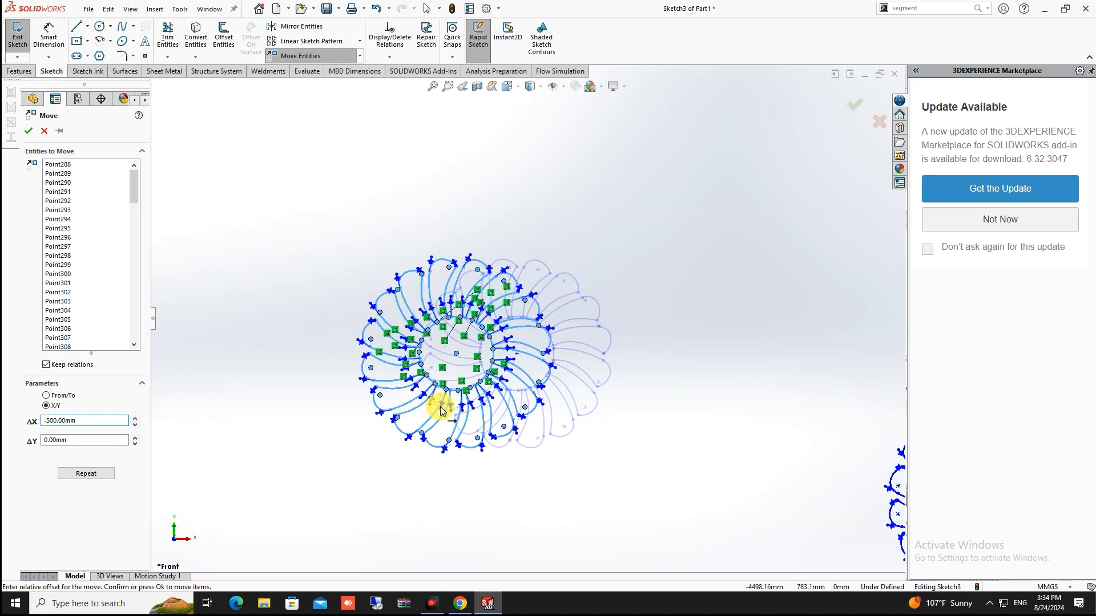
{"action": "scroll", "coordinate": [491, 397], "scroll_direction": "up", "scroll_amount": 3}
{"action": "scroll", "coordinate": [560, 320], "scroll_direction": "down", "scroll_amount": 3}
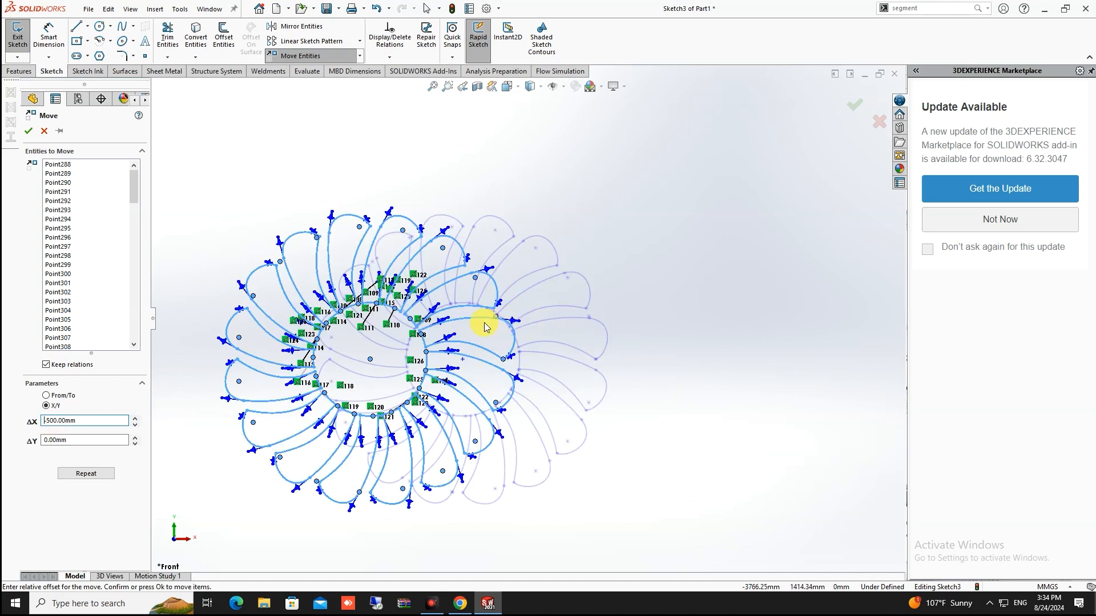
{"action": "scroll", "coordinate": [515, 316], "scroll_direction": "up", "scroll_amount": 5}
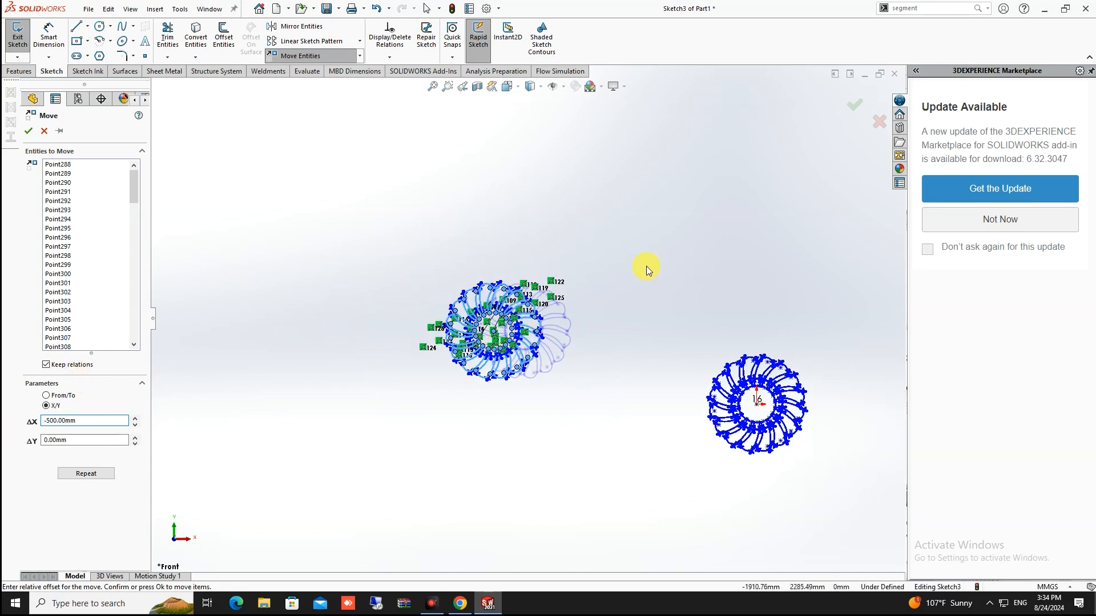
{"action": "key", "text": "Return"}
Select the left wheel's entities and start Rotate Entities on them
{"action": "scroll", "coordinate": [600, 241], "scroll_direction": "down", "scroll_amount": 4}
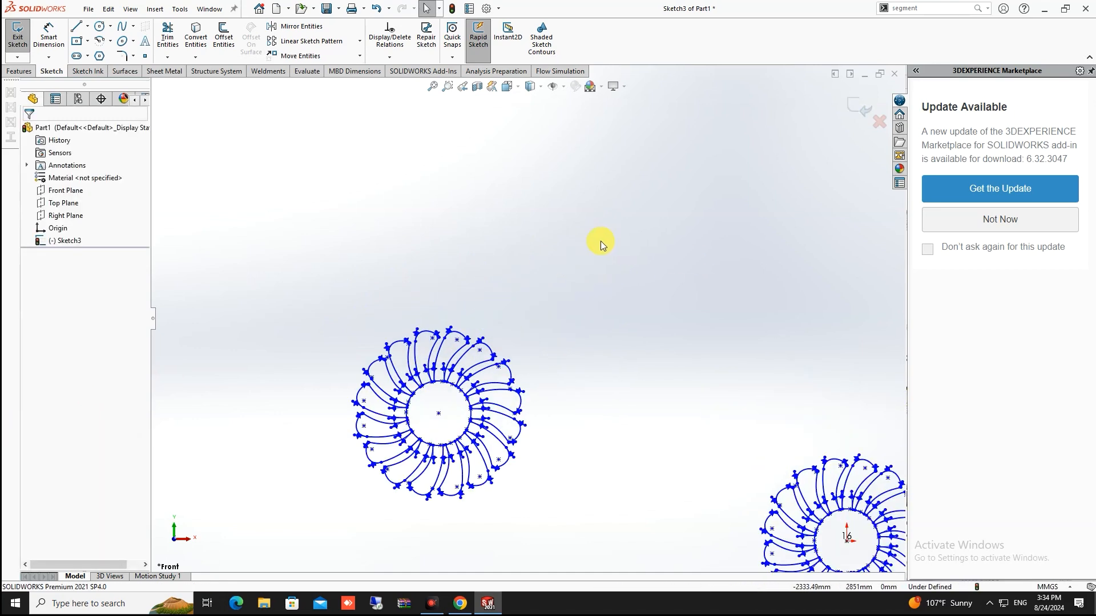
{"action": "scroll", "coordinate": [423, 406], "scroll_direction": "down", "scroll_amount": 2}
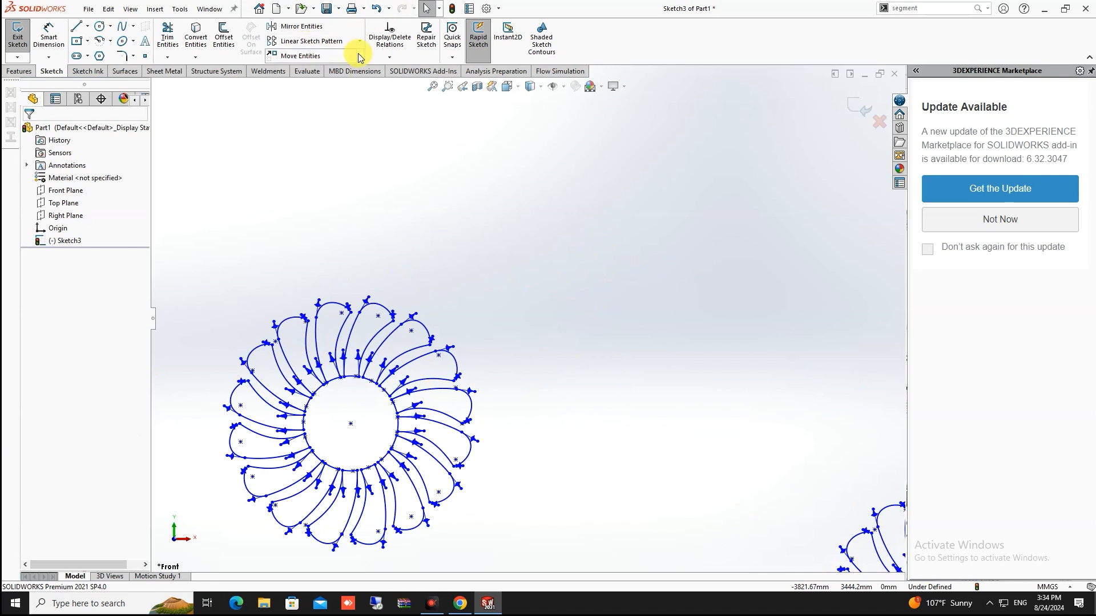
{"action": "left_click", "coordinate": [360, 56]}
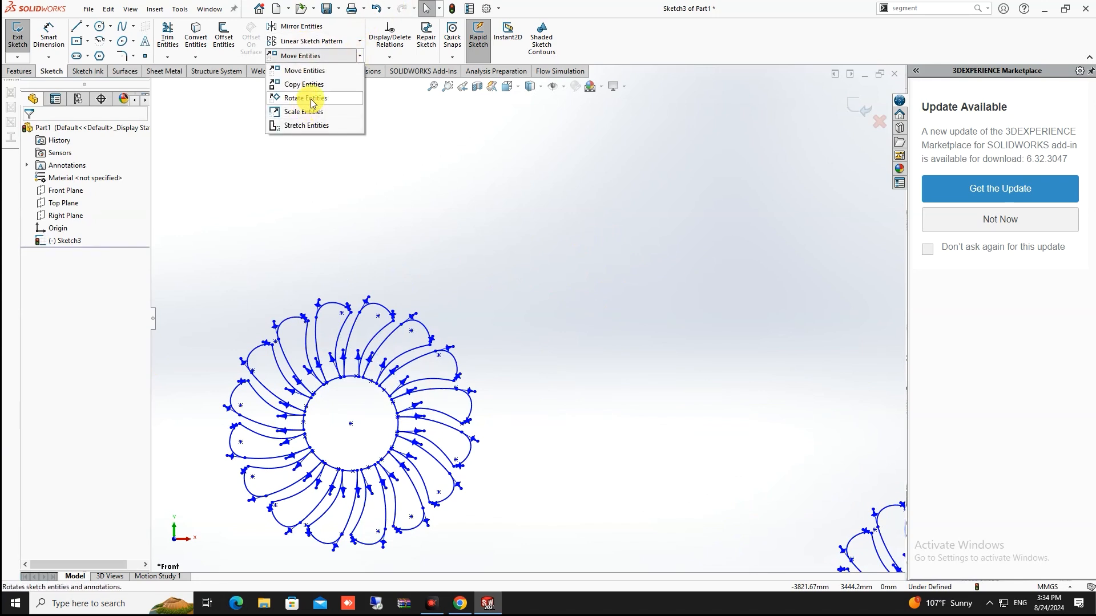
{"action": "left_click", "coordinate": [690, 326]}
{"action": "scroll", "coordinate": [689, 347], "scroll_direction": "up", "scroll_amount": 5}
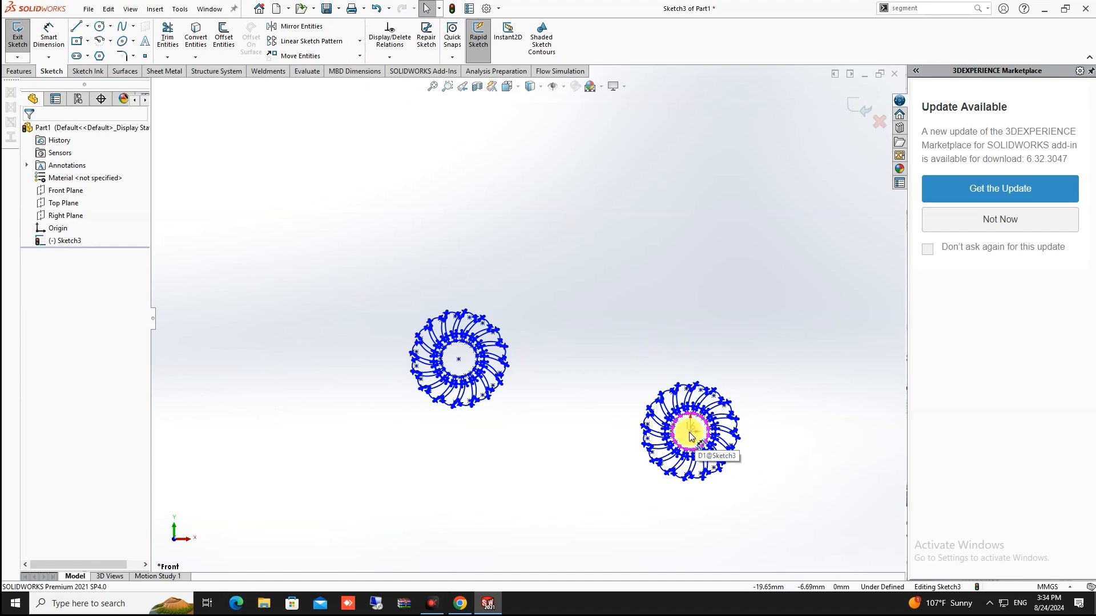
{"action": "scroll", "coordinate": [547, 365], "scroll_direction": "down", "scroll_amount": 3}
{"action": "mouse_move", "coordinate": [563, 137]}
{"action": "left_mouse_down"}
{"action": "mouse_move", "coordinate": [459, 325]}
{"action": "mouse_move", "coordinate": [260, 516]}
{"action": "left_mouse_up"}
{"action": "left_click", "coordinate": [360, 56]}
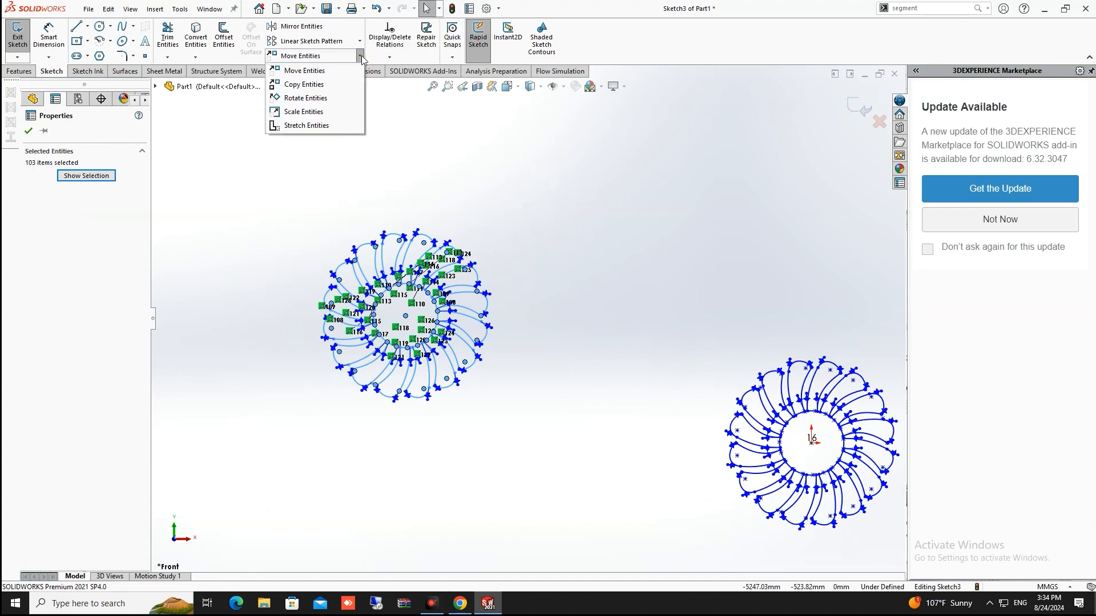
{"action": "left_click", "coordinate": [337, 104]}
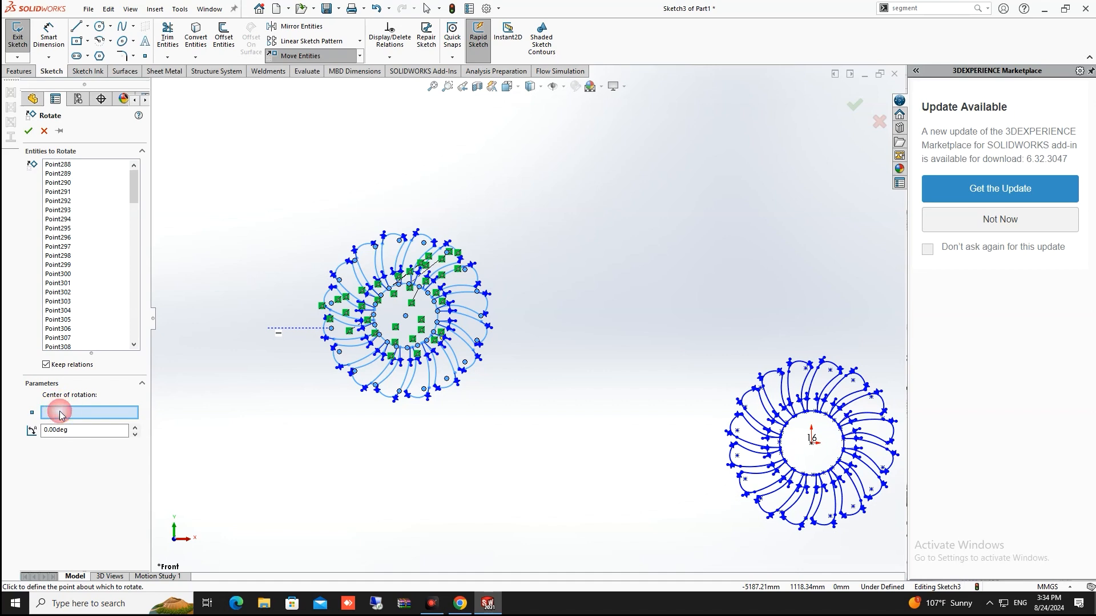
Rotate the pattern -50° about the right wheel's centre and confirm the rotation
{"action": "left_click", "coordinate": [811, 440]}
{"action": "scroll", "coordinate": [590, 406], "scroll_direction": "up", "scroll_amount": 3}
{"action": "scroll", "coordinate": [587, 399], "scroll_direction": "up", "scroll_amount": 1}
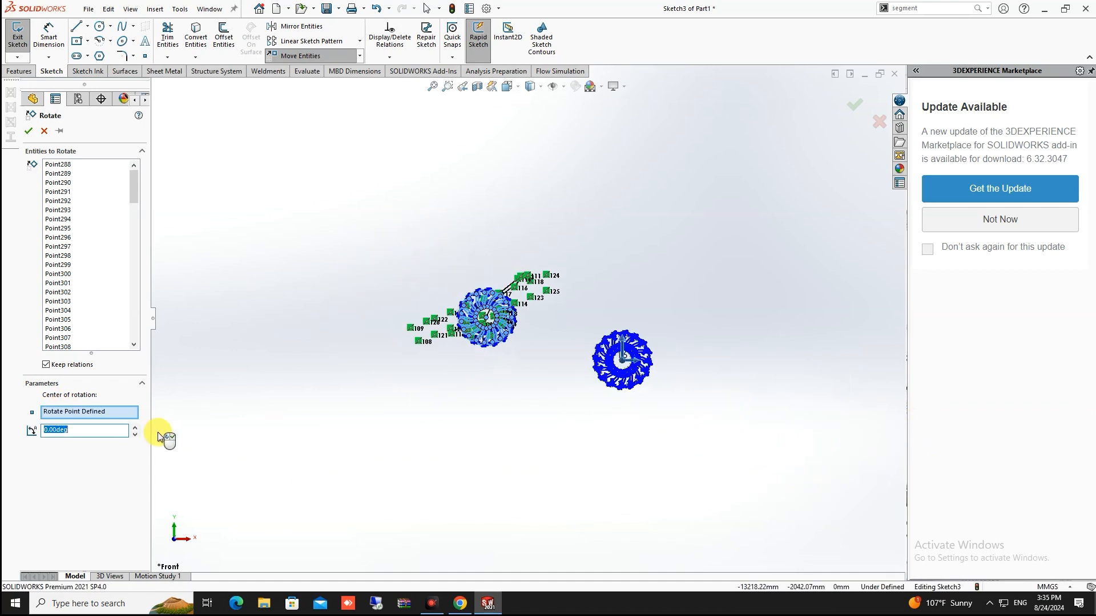
{"action": "left_click_drag", "start_coordinate": [69, 434], "coordinate": [44, 429]}
{"action": "type", "text": "50"}
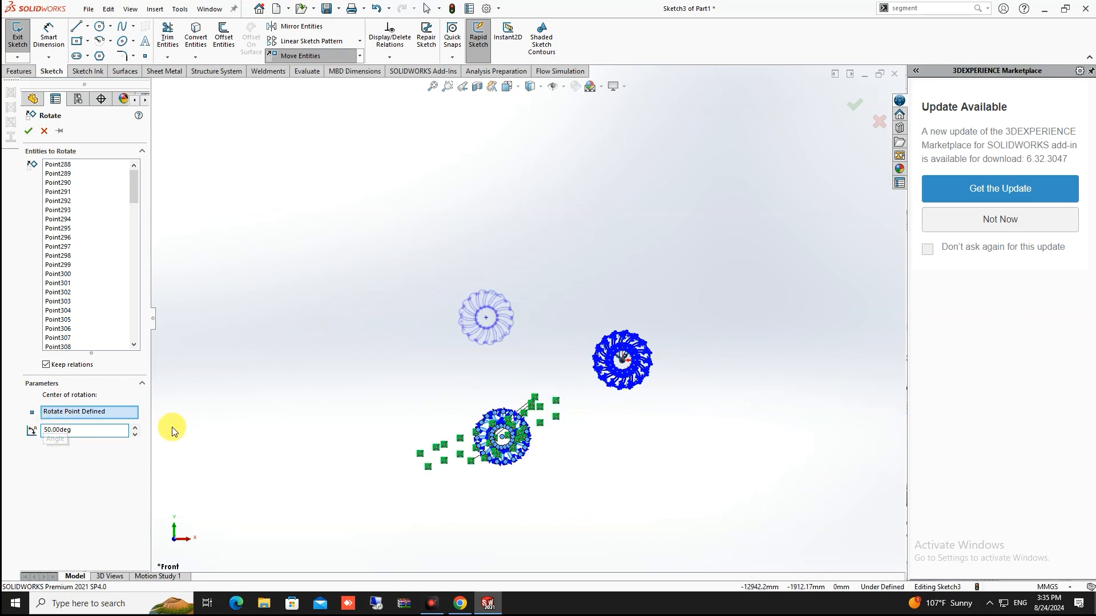
{"action": "left_click_drag", "start_coordinate": [77, 431], "coordinate": [3, 428]}
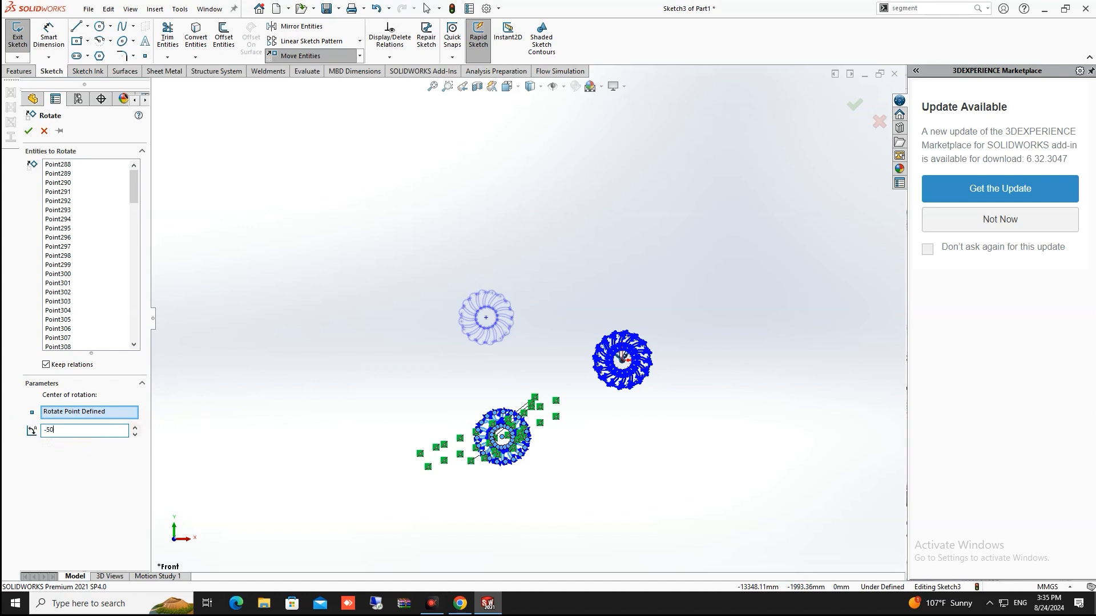
{"action": "type", "text": "-50"}
{"action": "key", "text": "Return"}
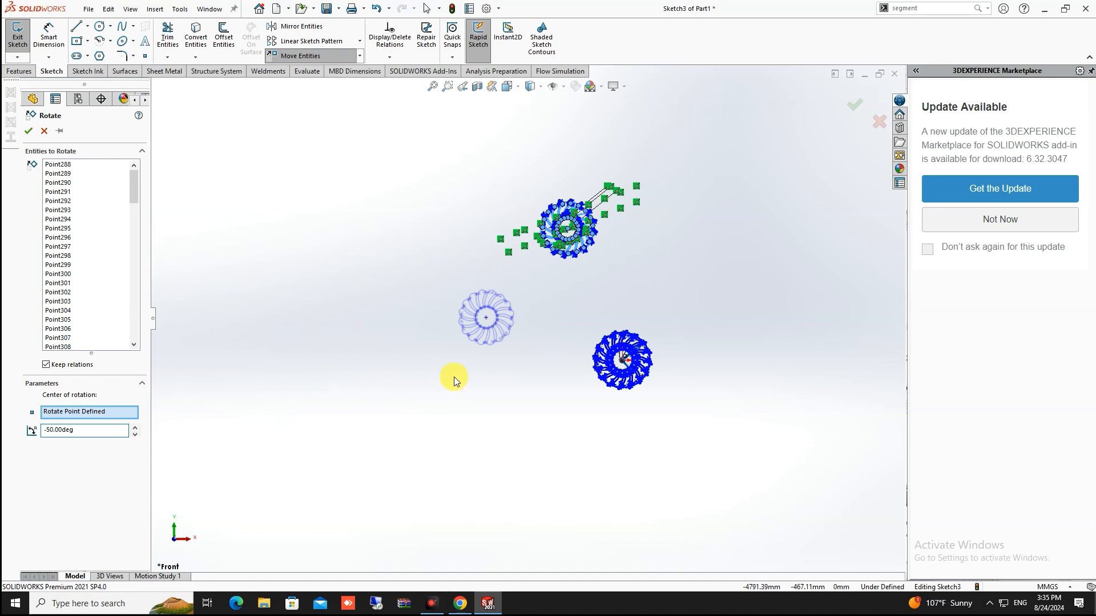
{"action": "scroll", "coordinate": [508, 309], "scroll_direction": "up", "scroll_amount": 2}
{"action": "scroll", "coordinate": [589, 299], "scroll_direction": "down", "scroll_amount": 2}
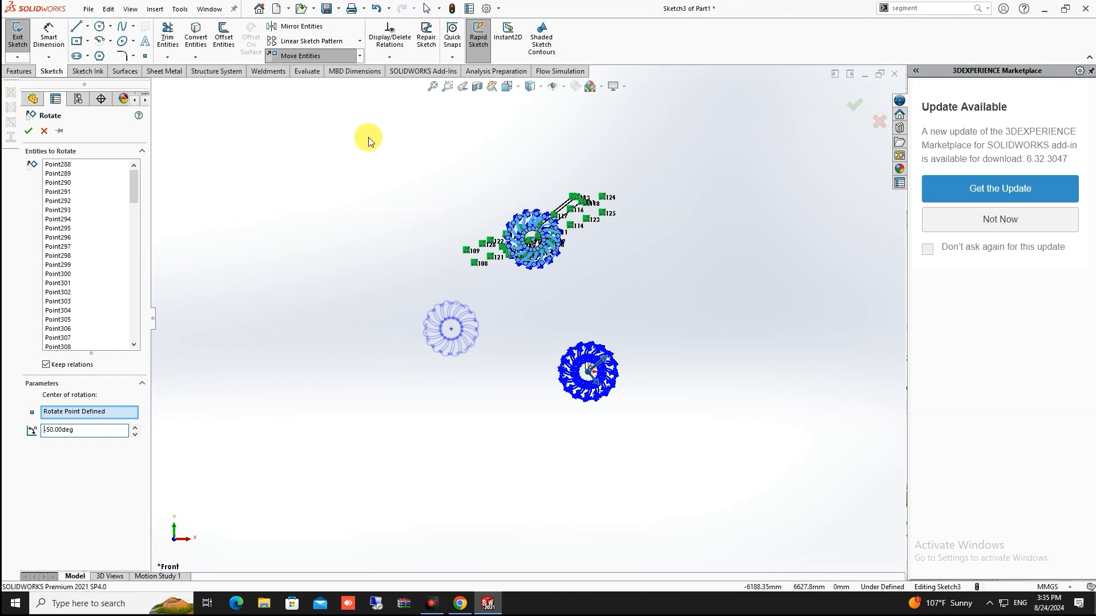
{"action": "left_click", "coordinate": [519, 313]}
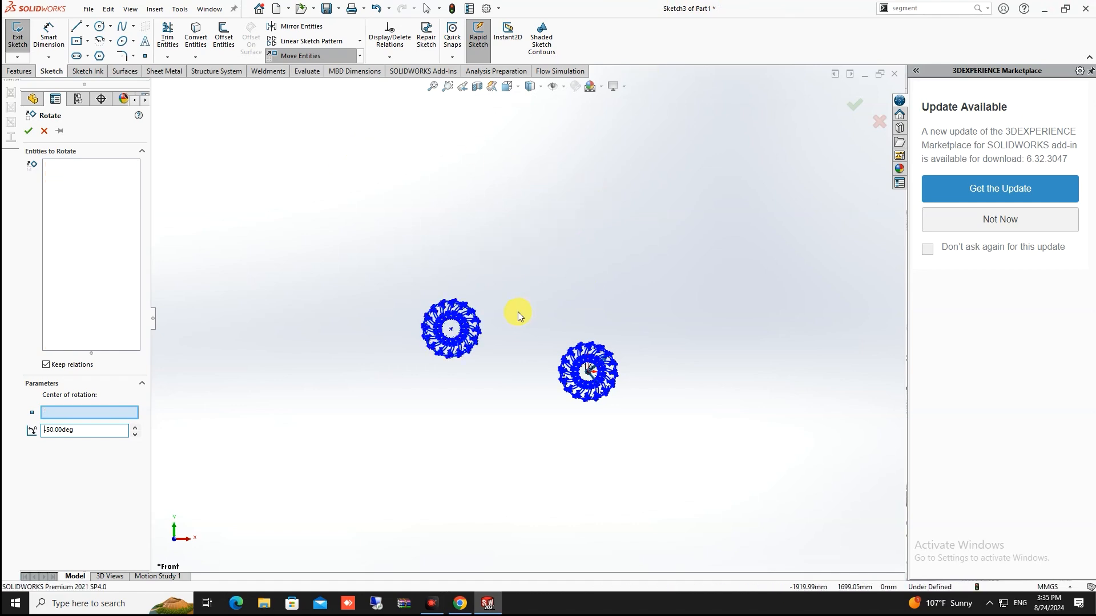
Box-select the left wheel pattern and drag a copy to the upper left
{"action": "scroll", "coordinate": [479, 336], "scroll_direction": "down", "scroll_amount": 10}
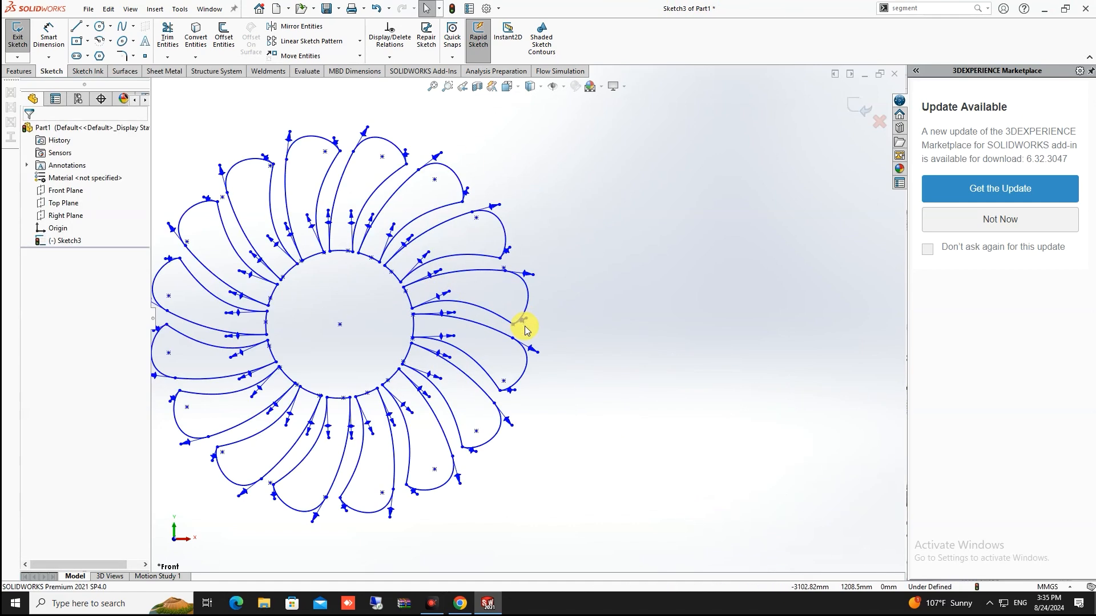
{"action": "scroll", "coordinate": [525, 329], "scroll_direction": "up", "scroll_amount": 10}
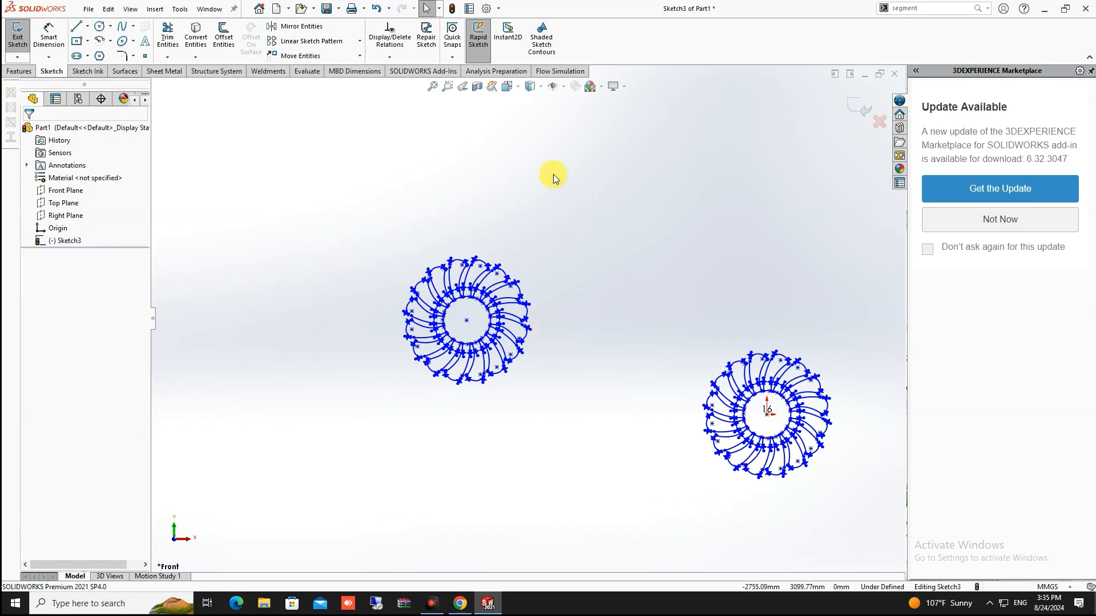
{"action": "mouse_move", "coordinate": [570, 206]}
{"action": "left_mouse_down"}
{"action": "mouse_move", "coordinate": [409, 421]}
{"action": "mouse_move", "coordinate": [344, 450]}
{"action": "left_mouse_up"}
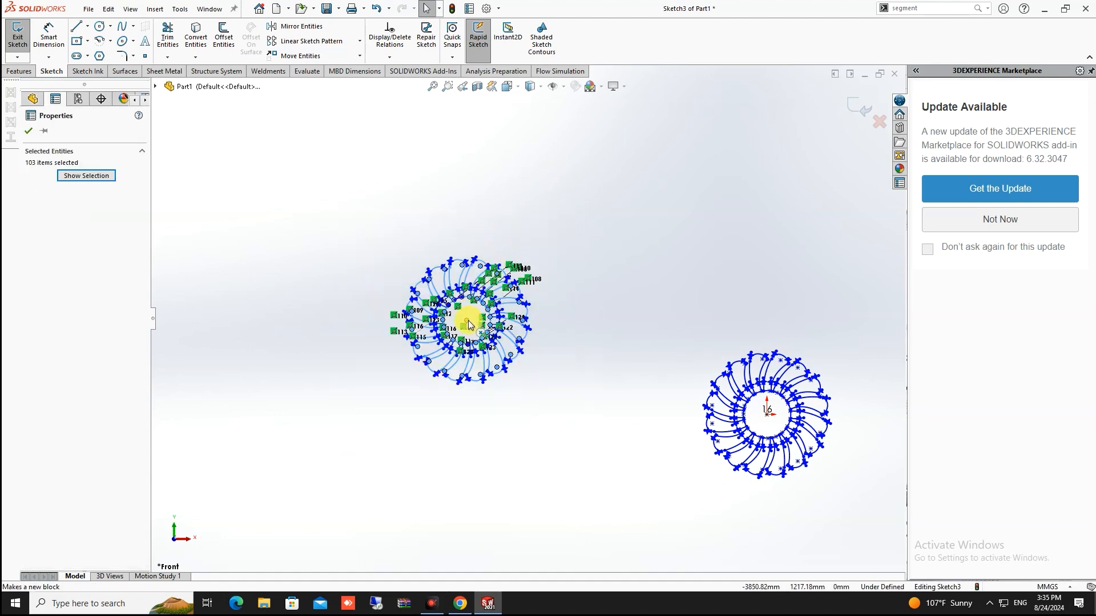
{"action": "mouse_move", "coordinate": [468, 325]}
{"action": "left_mouse_down"}
{"action": "mouse_move", "coordinate": [466, 285]}
{"action": "mouse_move", "coordinate": [363, 200]}
{"action": "mouse_move", "coordinate": [306, 264]}
{"action": "mouse_move", "coordinate": [313, 255]}
{"action": "left_mouse_up"}
{"action": "left_click", "coordinate": [564, 203]}
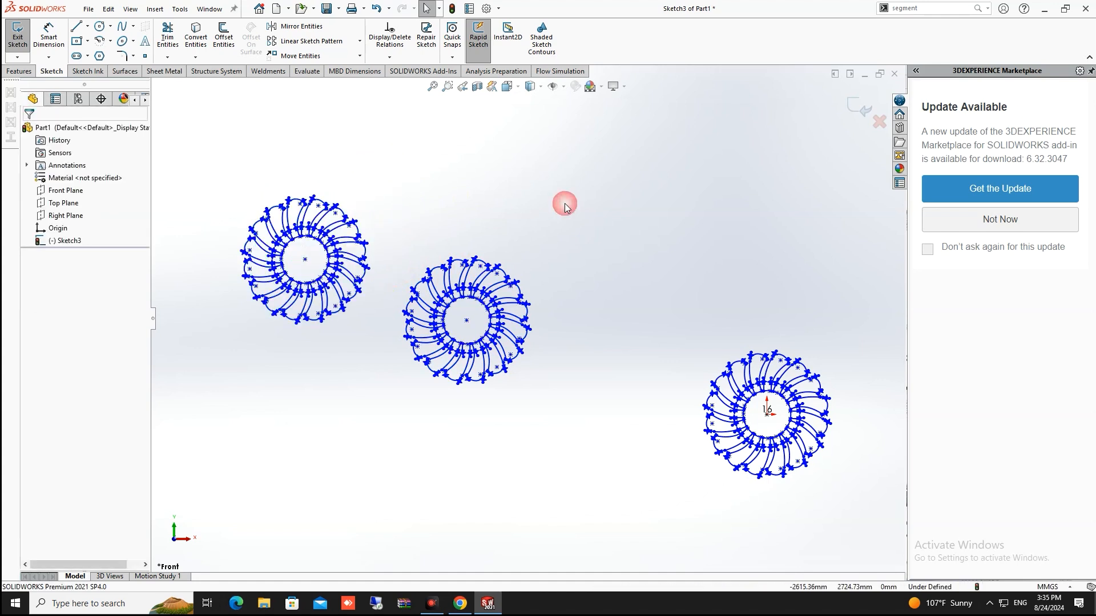
Copy the middle wheel From/To, from its centre to a point at the upper right
{"action": "left_click", "coordinate": [361, 56]}
{"action": "left_click", "coordinate": [303, 84]}
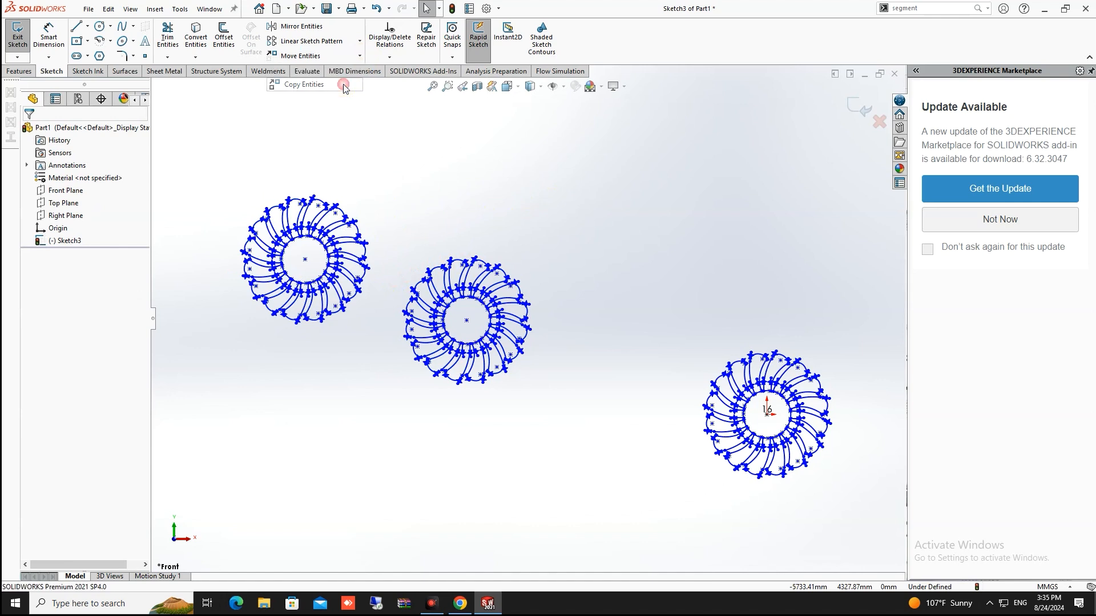
{"action": "left_click_drag", "start_coordinate": [582, 203], "coordinate": [394, 473]}
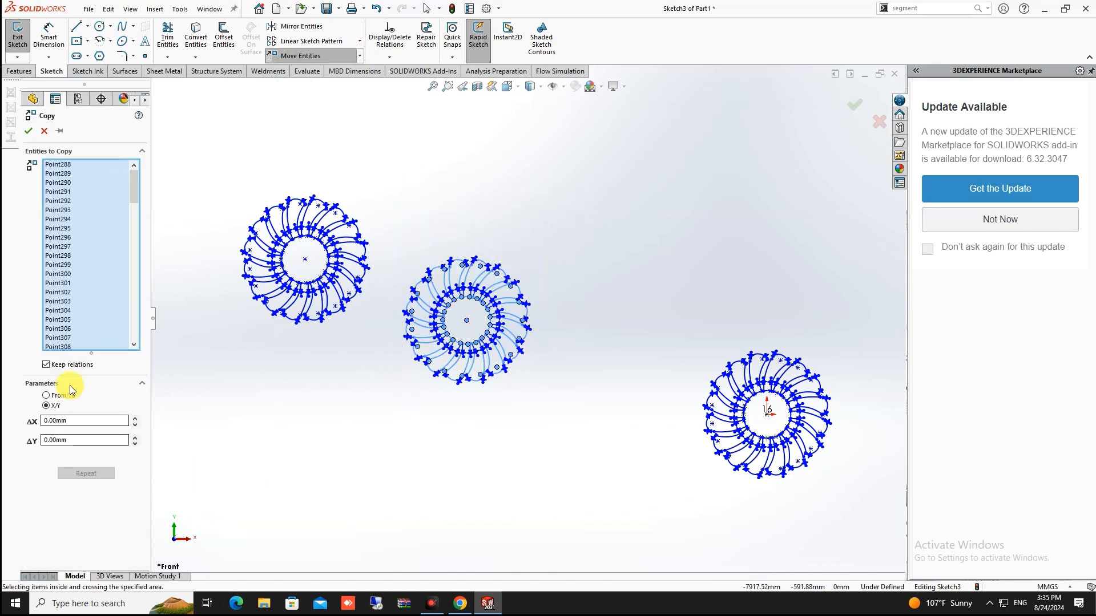
{"action": "left_click", "coordinate": [47, 396]}
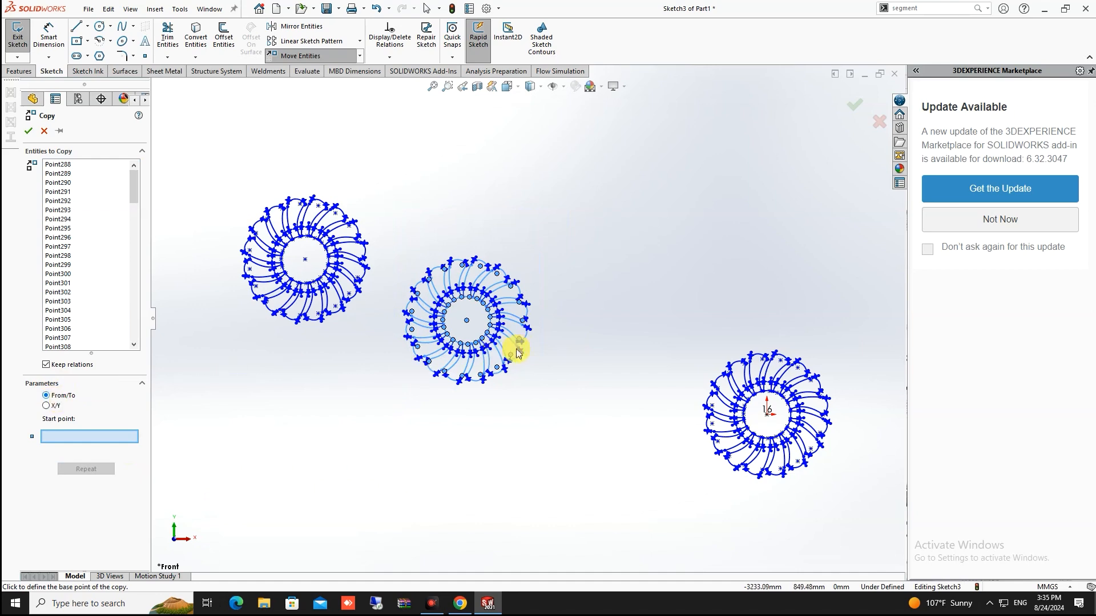
{"action": "left_click", "coordinate": [467, 321]}
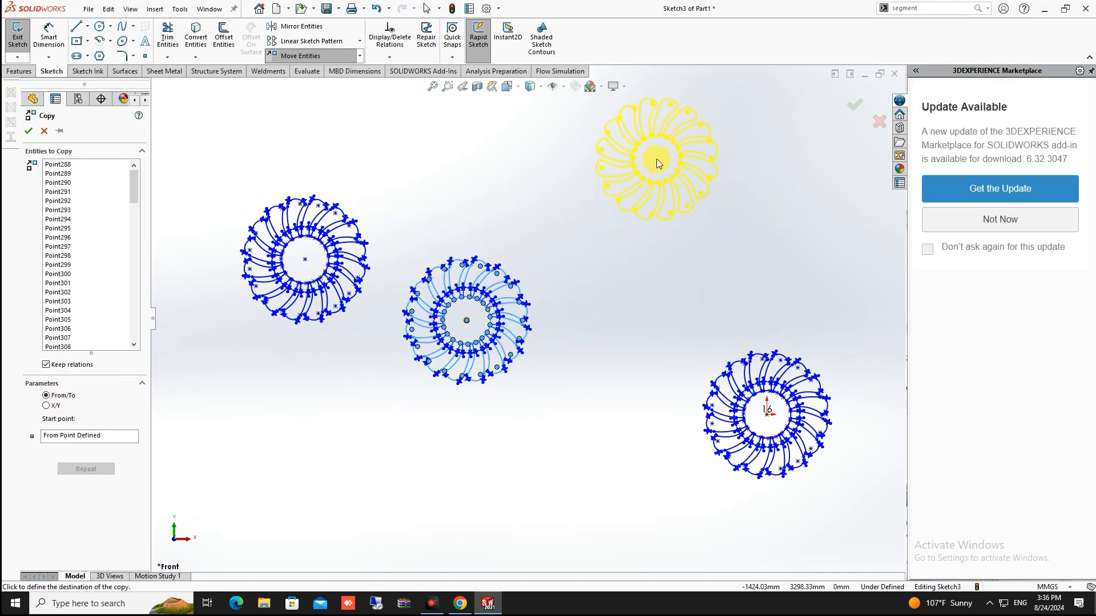
{"action": "left_click", "coordinate": [656, 160]}
{"action": "key", "text": "z"}
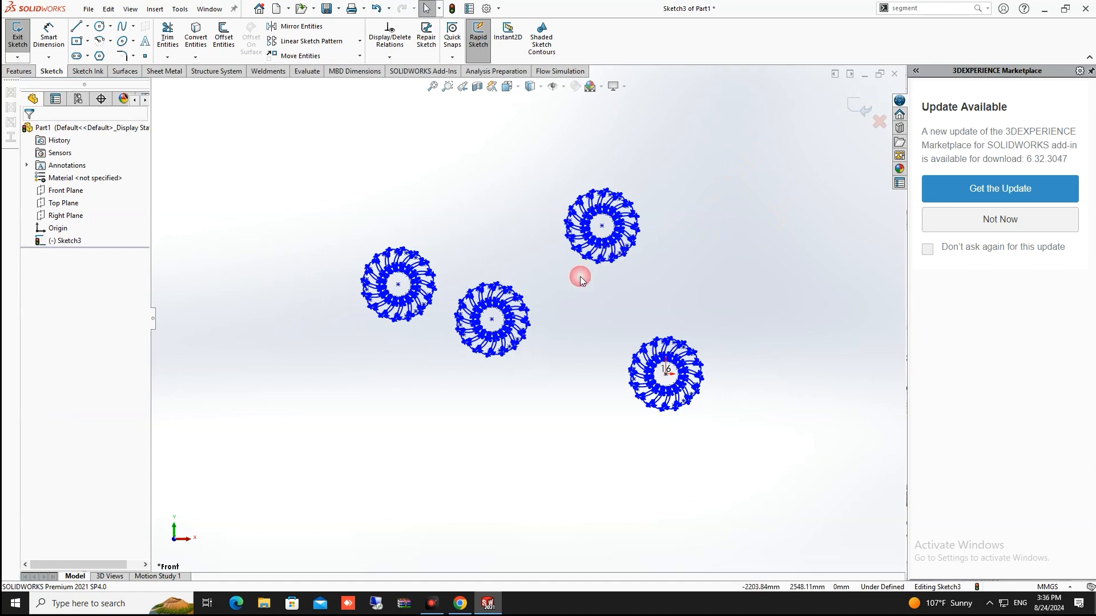
{"action": "scroll", "coordinate": [580, 276], "scroll_direction": "down", "scroll_amount": 10}
{"action": "scroll", "coordinate": [580, 251], "scroll_direction": "up", "scroll_amount": 10}
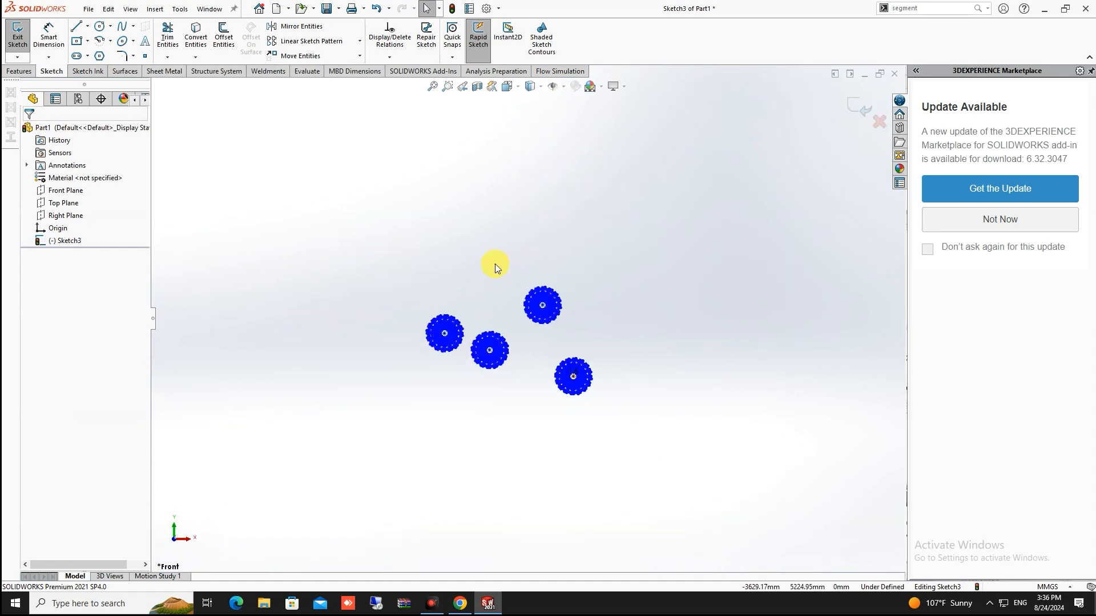
{"action": "left_click", "coordinate": [360, 57]}
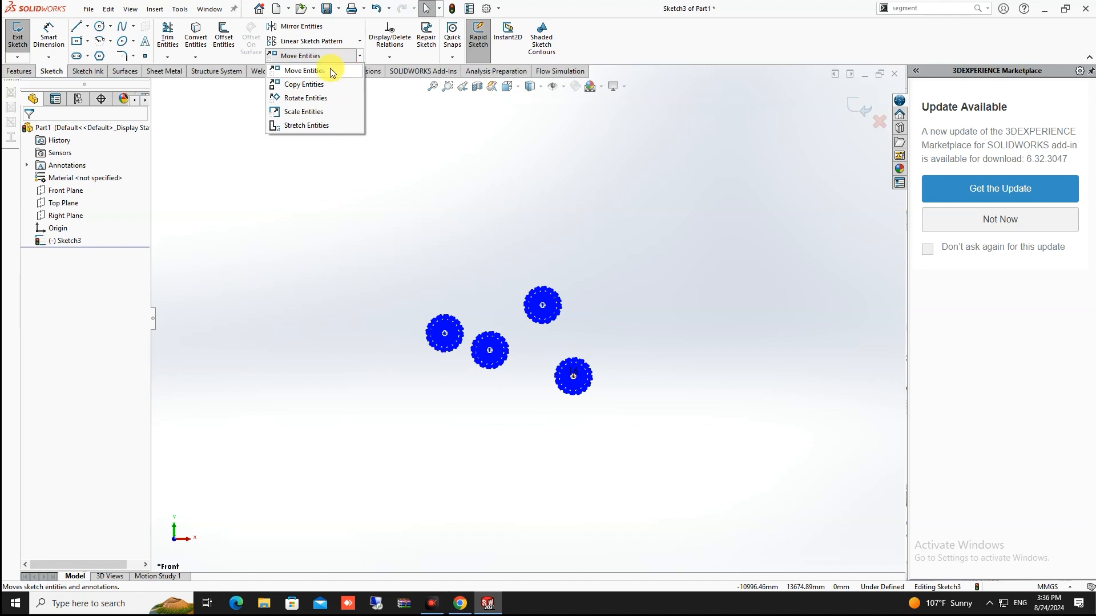
Start Scale Entities, then cancel it with Escape
{"action": "left_click", "coordinate": [303, 111]}
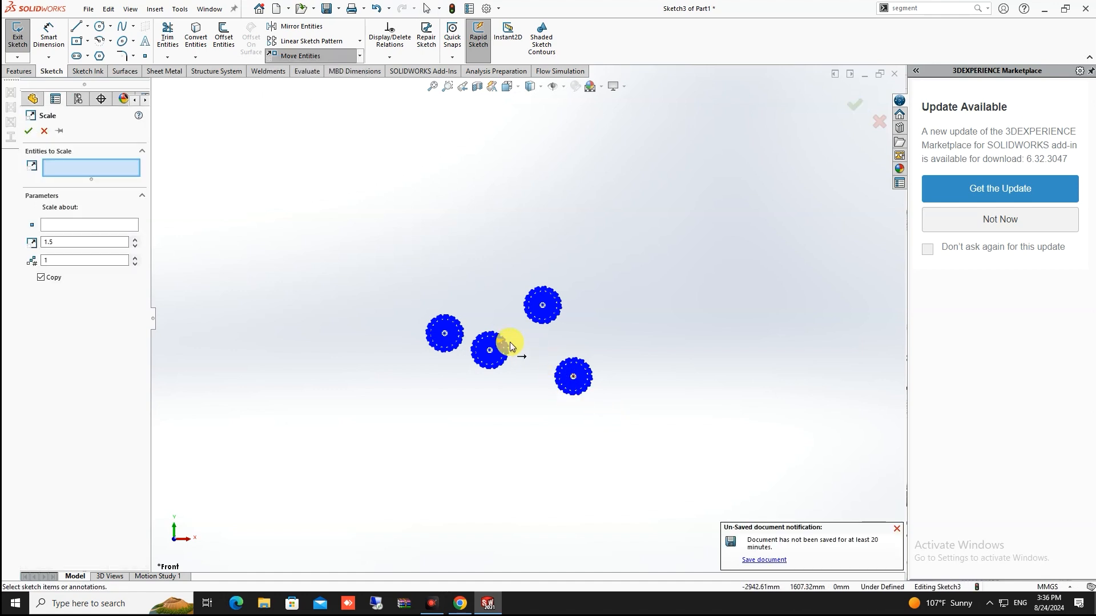
{"action": "scroll", "coordinate": [521, 336], "scroll_direction": "down", "scroll_amount": 10}
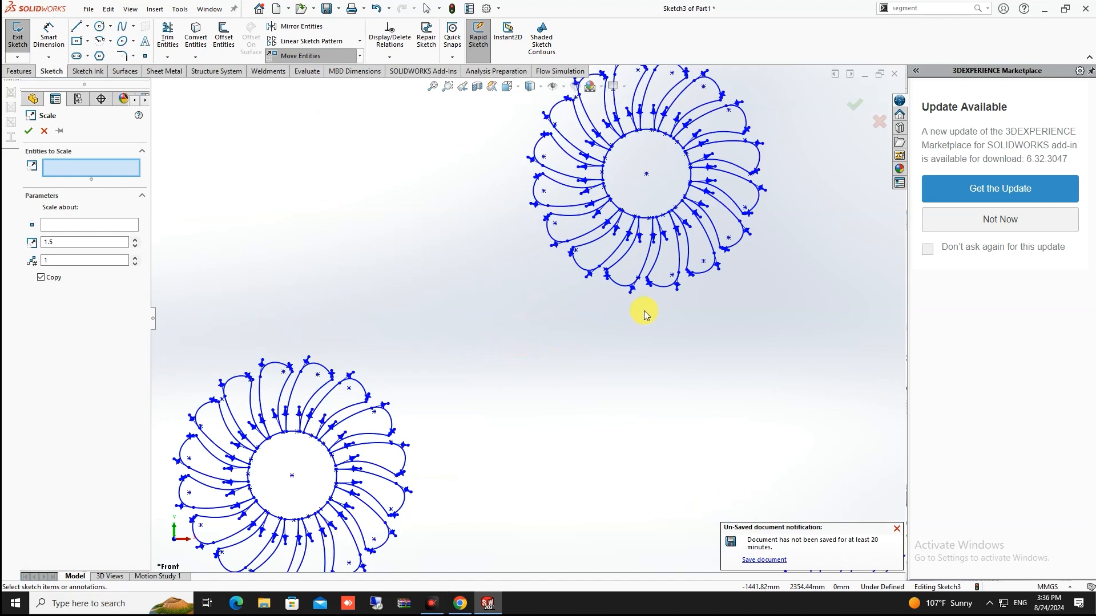
{"action": "scroll", "coordinate": [645, 313], "scroll_direction": "up", "scroll_amount": 5}
{"action": "scroll", "coordinate": [518, 246], "scroll_direction": "down", "scroll_amount": 1}
{"action": "scroll", "coordinate": [475, 170], "scroll_direction": "up", "scroll_amount": 4}
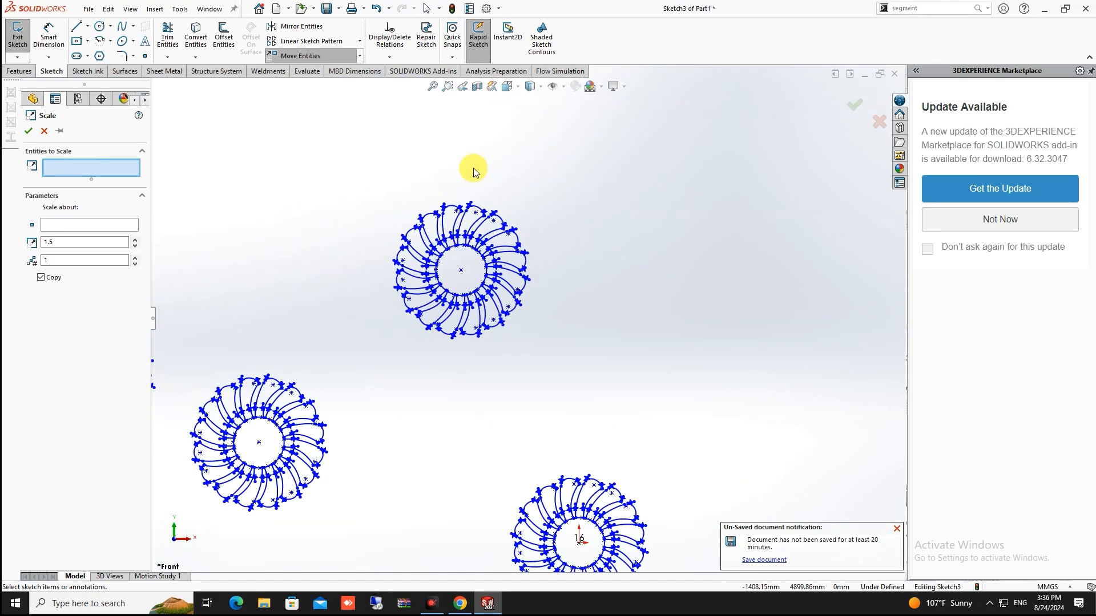
{"action": "scroll", "coordinate": [462, 160], "scroll_direction": "down", "scroll_amount": 5}
{"action": "scroll", "coordinate": [625, 369], "scroll_direction": "up", "scroll_amount": 4}
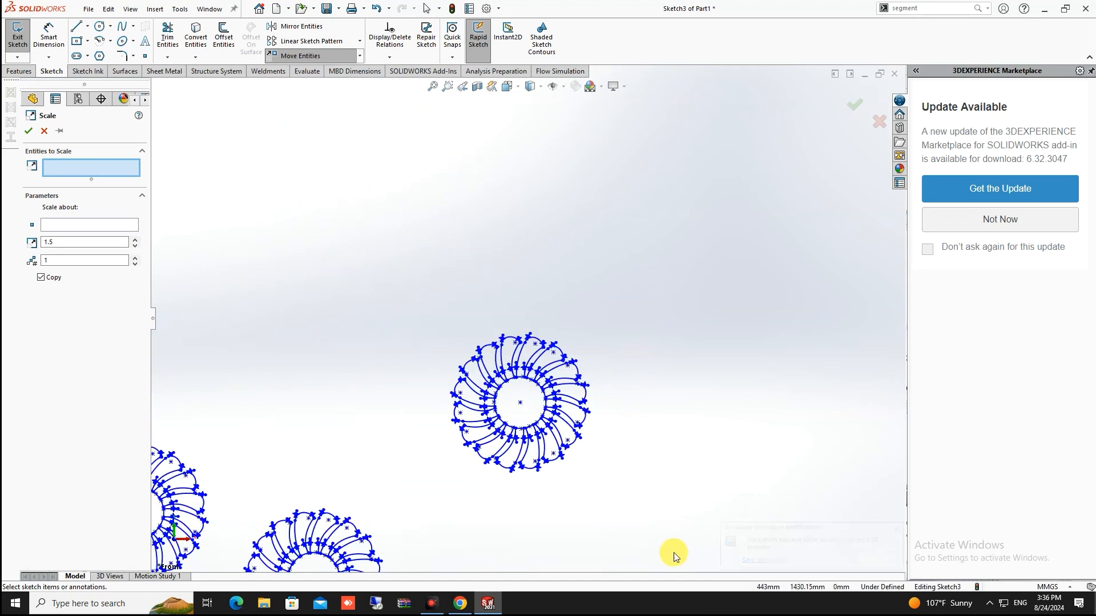
{"action": "scroll", "coordinate": [610, 323], "scroll_direction": "up", "scroll_amount": 2}
{"action": "key", "text": "Escape"}
Draw a centre-point rectangle above the wheel patterns
{"action": "left_click", "coordinate": [75, 42]}
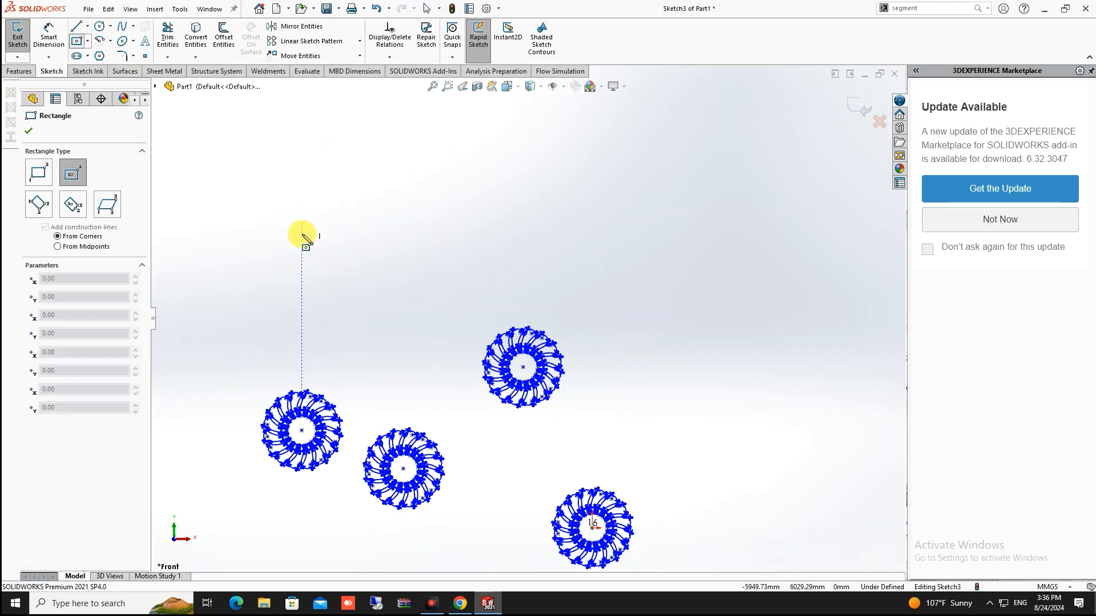
{"action": "left_click", "coordinate": [368, 204]}
{"action": "left_click", "coordinate": [466, 151]}
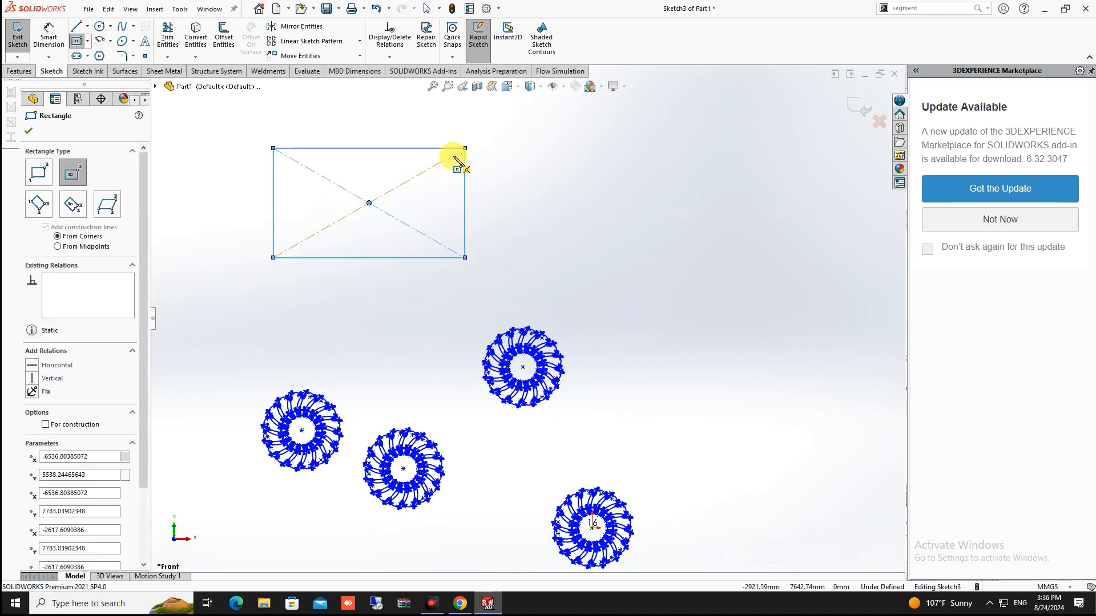
{"action": "scroll", "coordinate": [448, 163], "scroll_direction": "up", "scroll_amount": 2}
{"action": "scroll", "coordinate": [498, 174], "scroll_direction": "down", "scroll_amount": 4}
{"action": "key", "text": "Escape"}
Scale the rectangle by 1.5 about its top-left corner
{"action": "left_click_drag", "start_coordinate": [549, 186], "coordinate": [233, 416]}
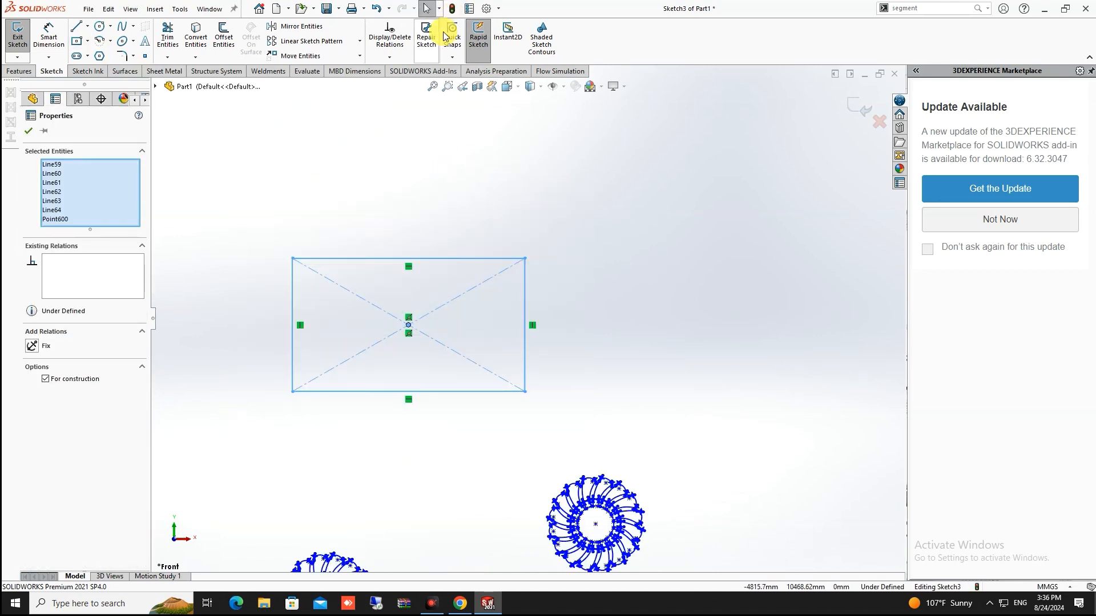
{"action": "left_click", "coordinate": [360, 55]}
{"action": "left_click", "coordinate": [332, 113]}
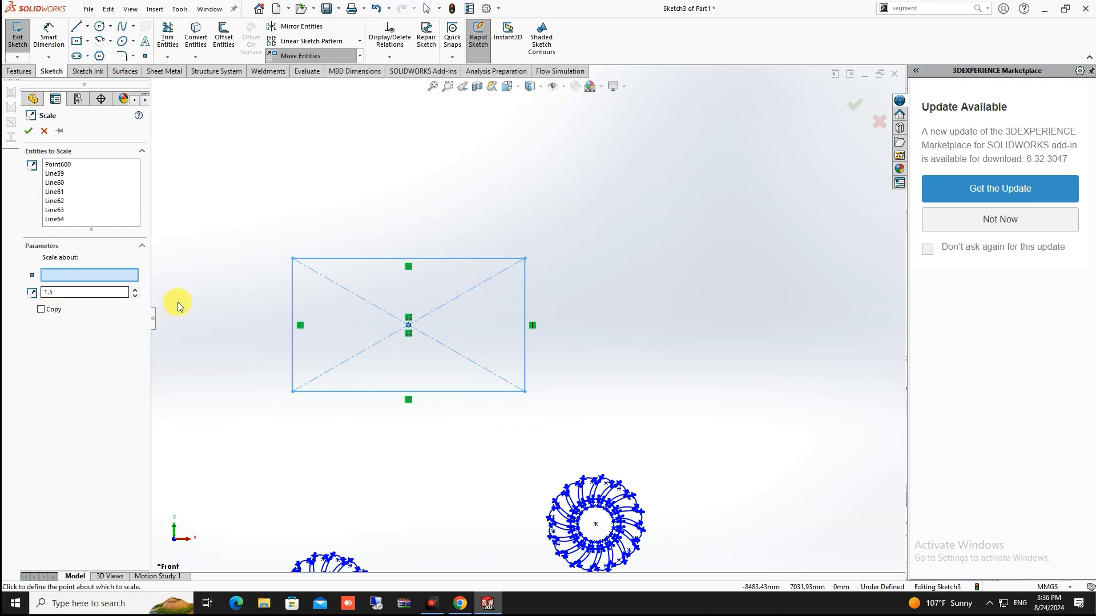
{"action": "left_click", "coordinate": [293, 259]}
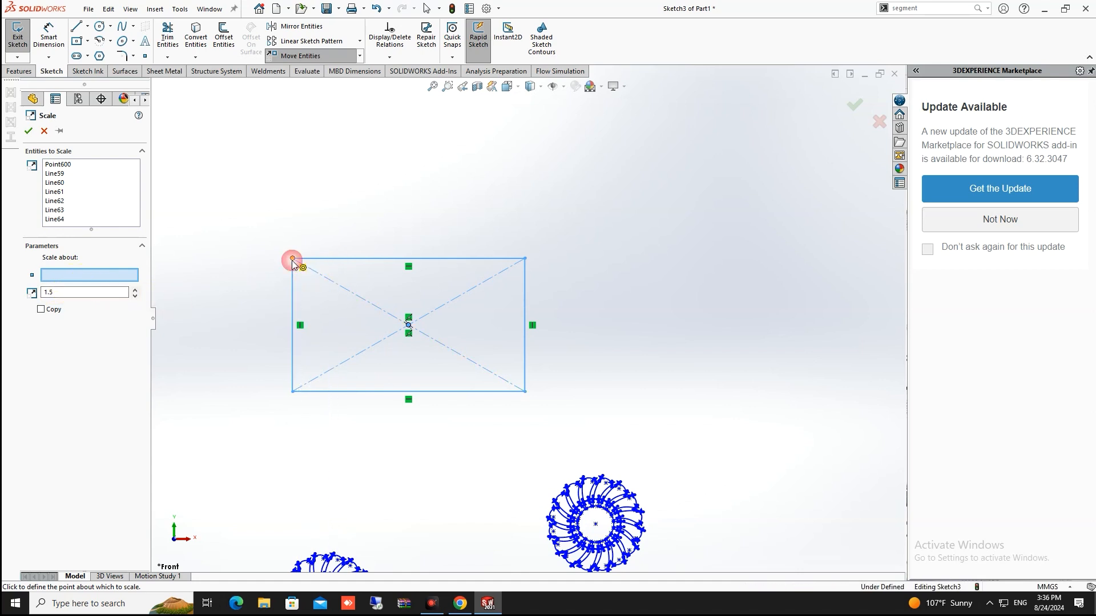
{"action": "left_click_drag", "start_coordinate": [65, 290], "coordinate": [45, 288]}
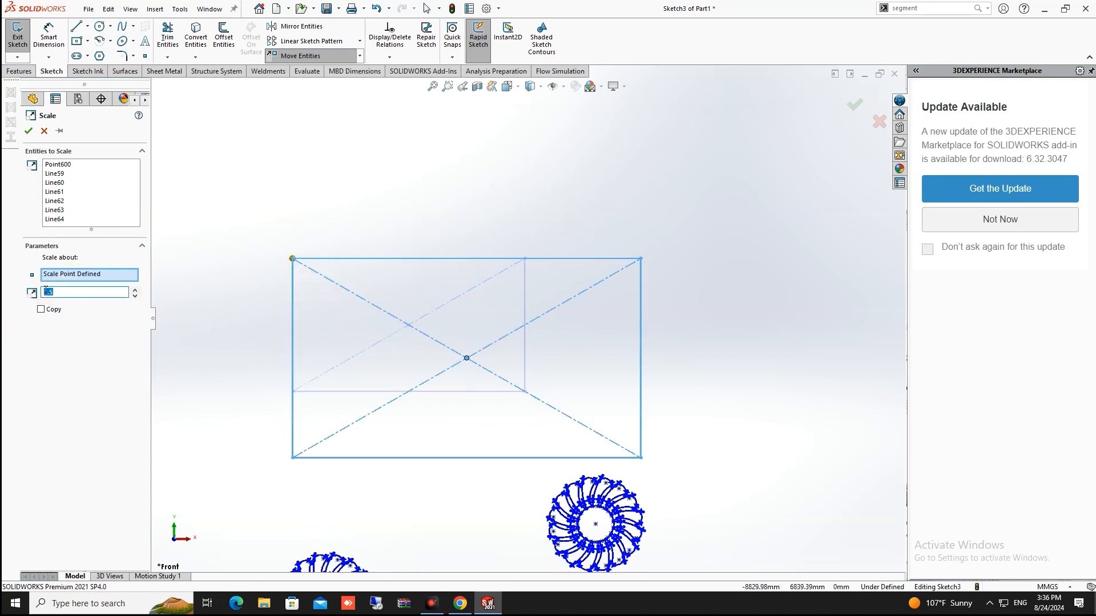
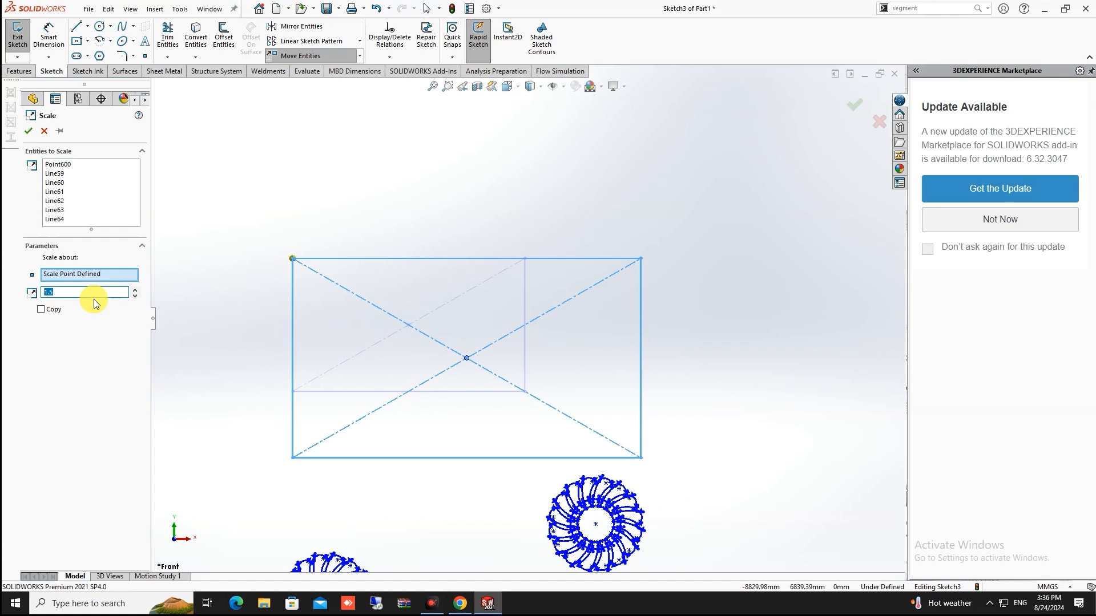
Preview the rectangle at scale factor 0.25, then at scale factor 3
{"action": "type", "text": ".25"}
{"action": "key", "text": "Return"}
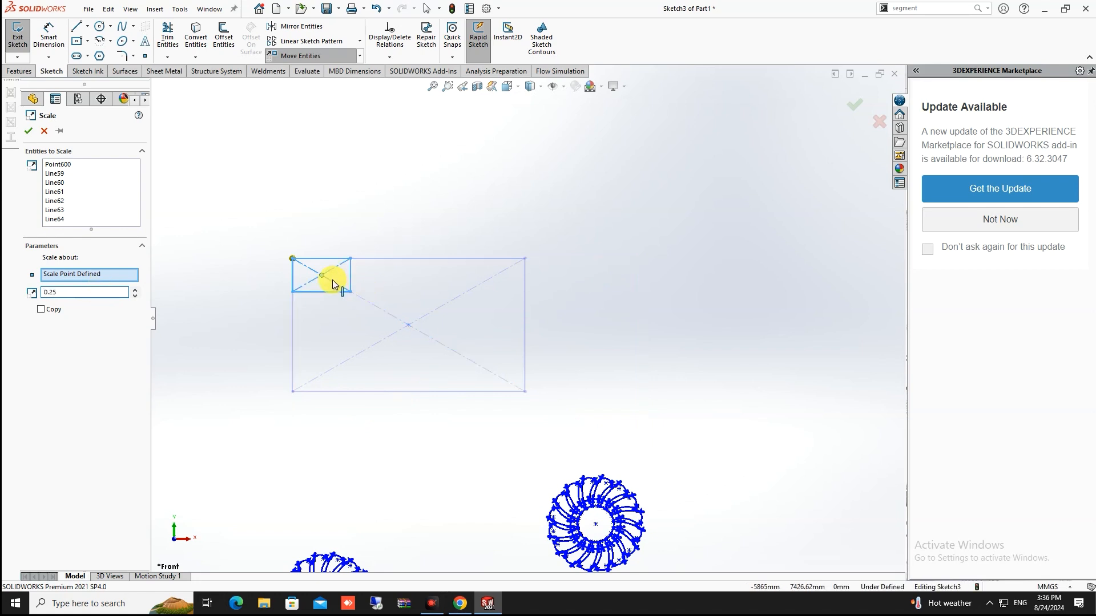
{"action": "left_click_drag", "start_coordinate": [70, 293], "coordinate": [17, 293]}
{"action": "type", "text": "3"}
{"action": "scroll", "coordinate": [498, 324], "scroll_direction": "up", "scroll_amount": 3}
{"action": "scroll", "coordinate": [574, 323], "scroll_direction": "down", "scroll_amount": 3}
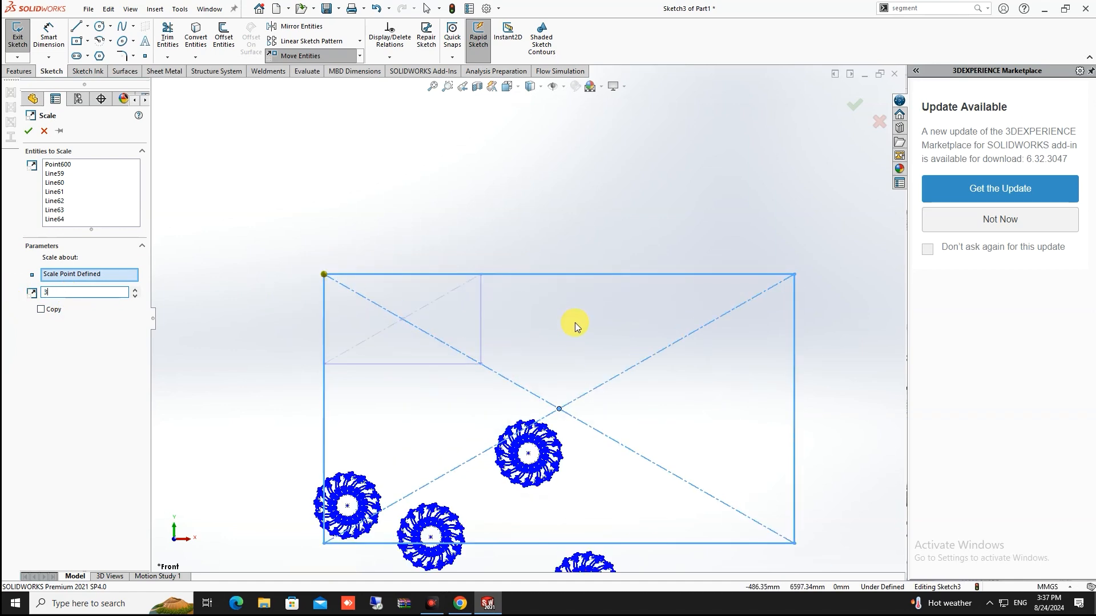
{"action": "scroll", "coordinate": [574, 323], "scroll_direction": "up", "scroll_amount": 3}
{"action": "scroll", "coordinate": [574, 326], "scroll_direction": "down", "scroll_amount": 4}
{"action": "scroll", "coordinate": [582, 326], "scroll_direction": "up", "scroll_amount": 3}
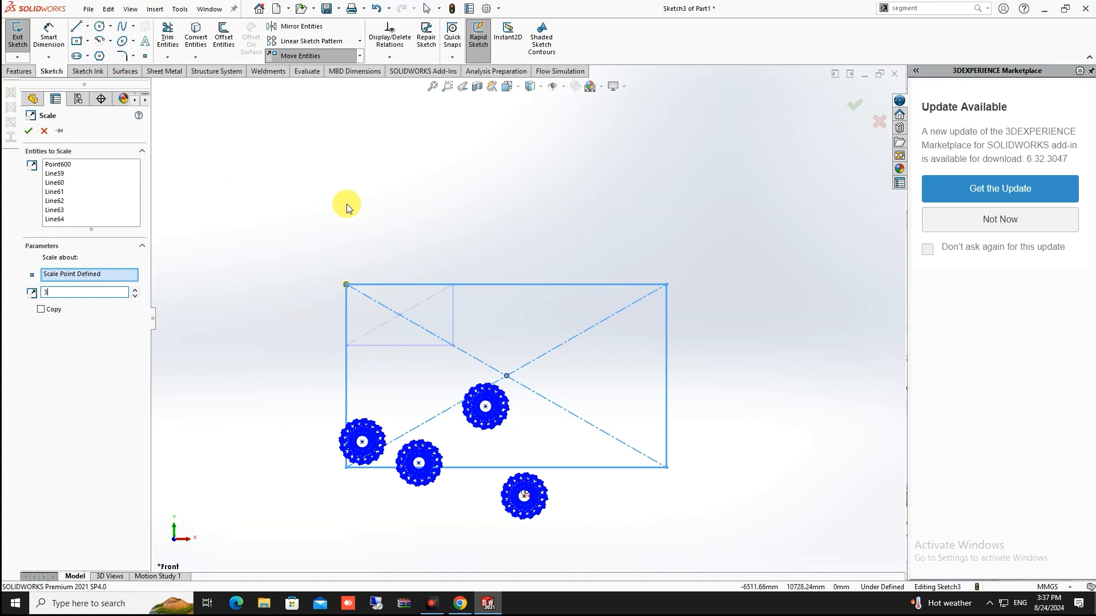
{"action": "scroll", "coordinate": [371, 230], "scroll_direction": "up", "scroll_amount": 3}
{"action": "scroll", "coordinate": [423, 264], "scroll_direction": "down", "scroll_amount": 4}
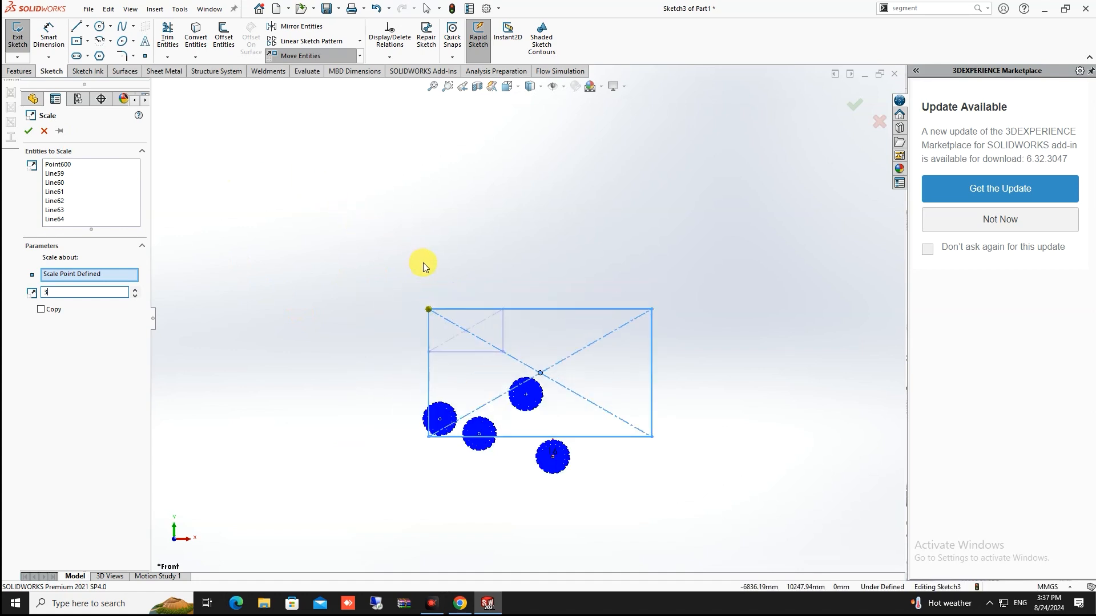
{"action": "scroll", "coordinate": [440, 273], "scroll_direction": "up", "scroll_amount": 3}
Cancel the scaling and delete every existing entity in the sketch
{"action": "key", "text": "Escape"}
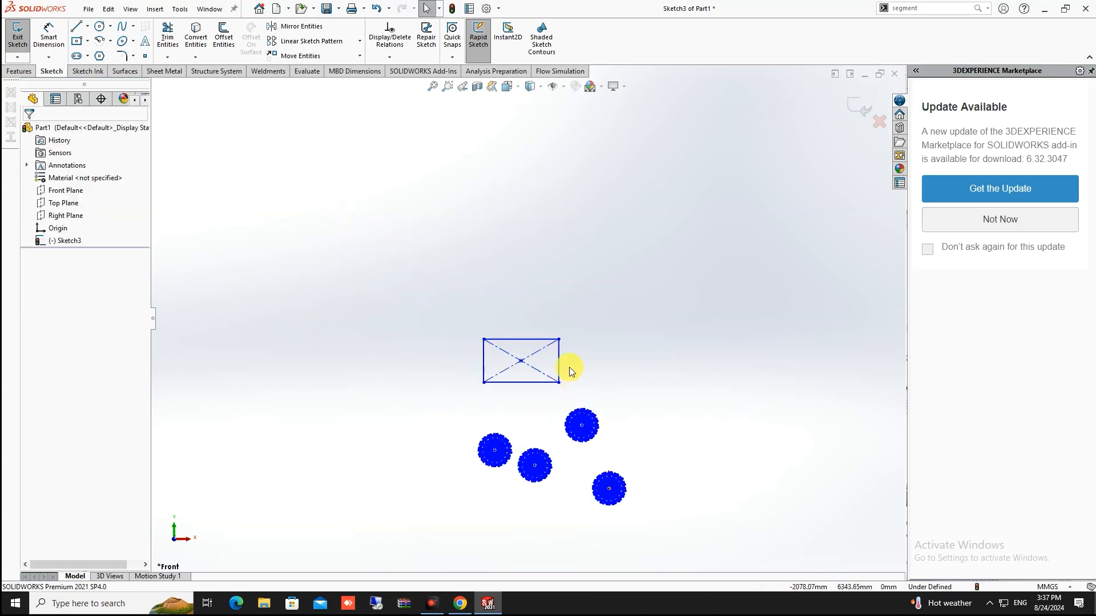
{"action": "scroll", "coordinate": [557, 346], "scroll_direction": "down", "scroll_amount": 3}
{"action": "scroll", "coordinate": [558, 345], "scroll_direction": "up", "scroll_amount": 5}
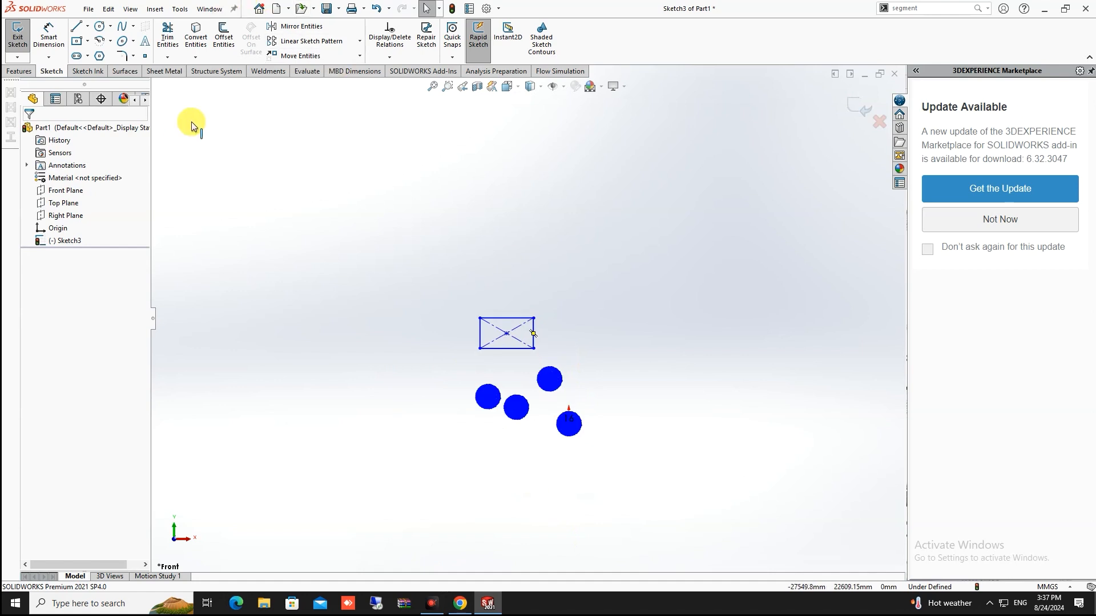
{"action": "scroll", "coordinate": [435, 247], "scroll_direction": "up", "scroll_amount": 2}
{"action": "scroll", "coordinate": [389, 310], "scroll_direction": "down", "scroll_amount": 5}
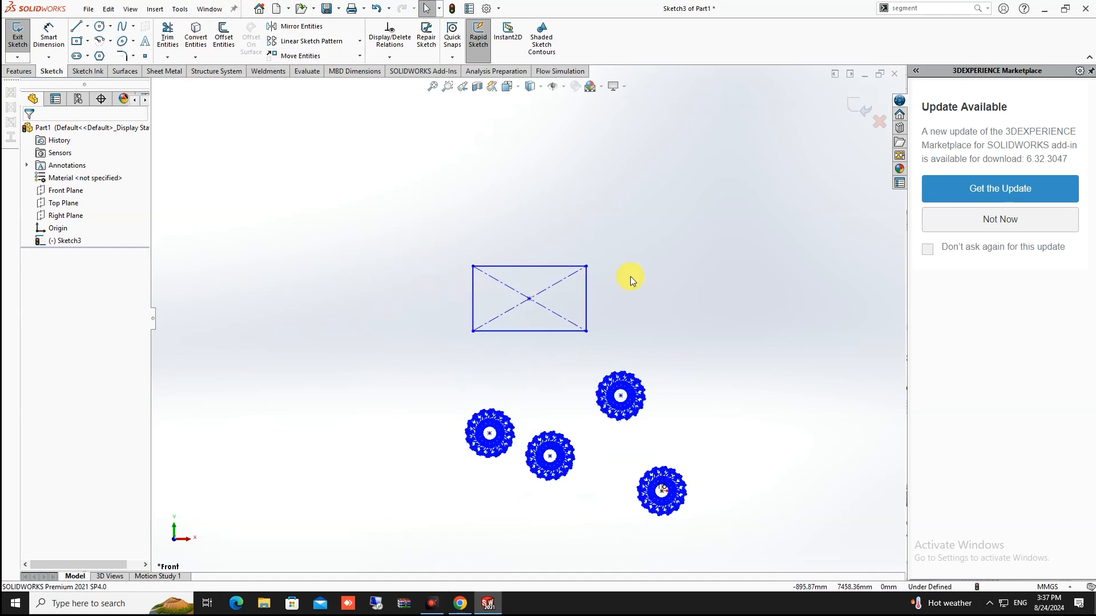
{"action": "mouse_move", "coordinate": [739, 137]}
{"action": "left_mouse_down"}
{"action": "mouse_move", "coordinate": [420, 573]}
{"action": "mouse_move", "coordinate": [334, 572]}
{"action": "left_mouse_up"}
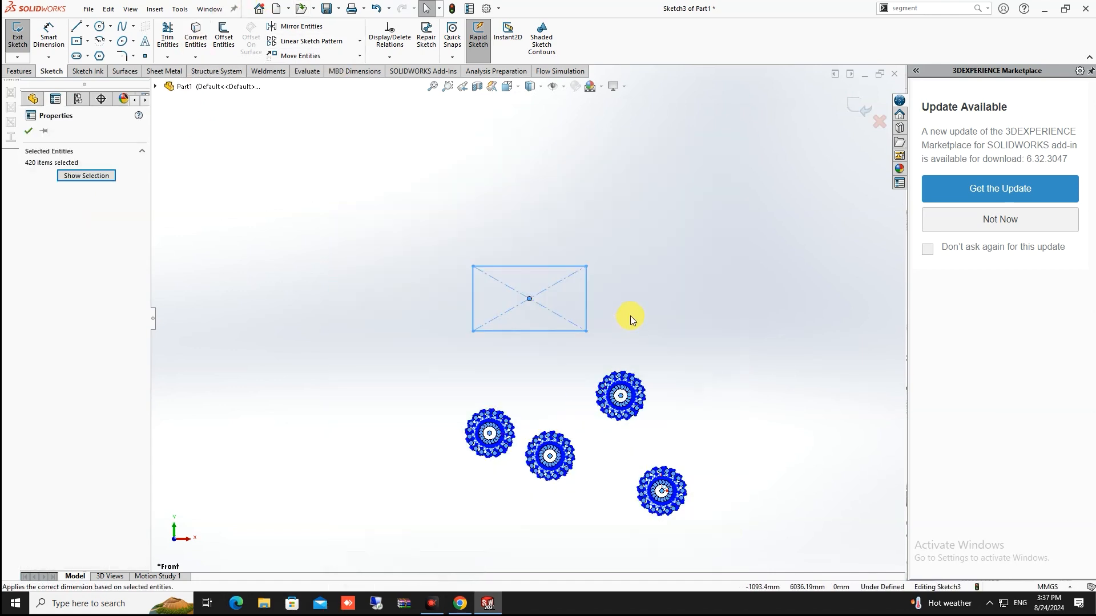
{"action": "key", "text": "Delete"}
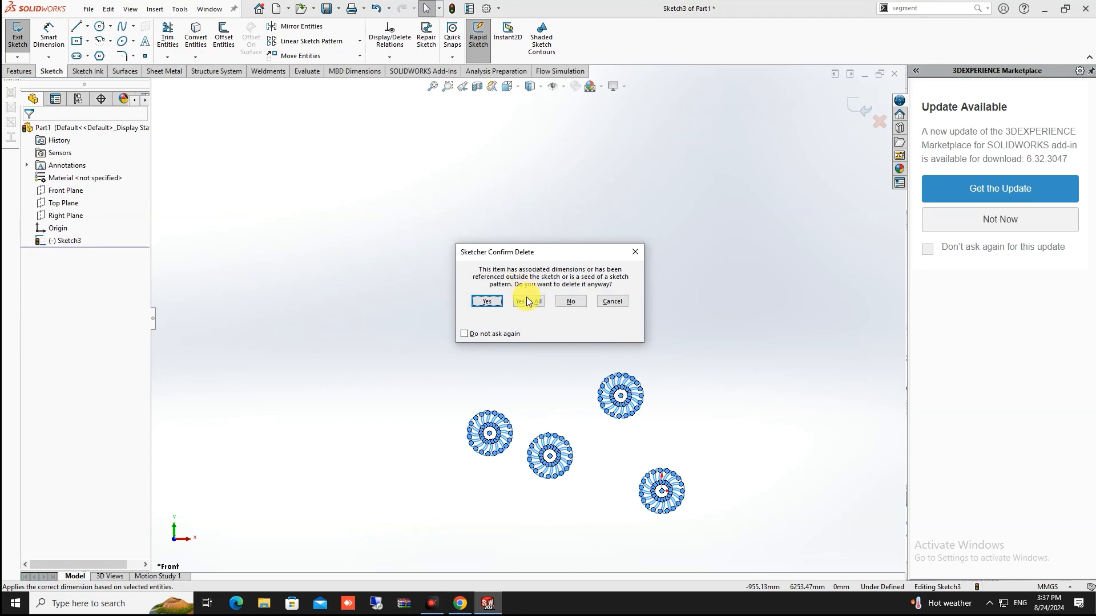
{"action": "left_click", "coordinate": [526, 302]}
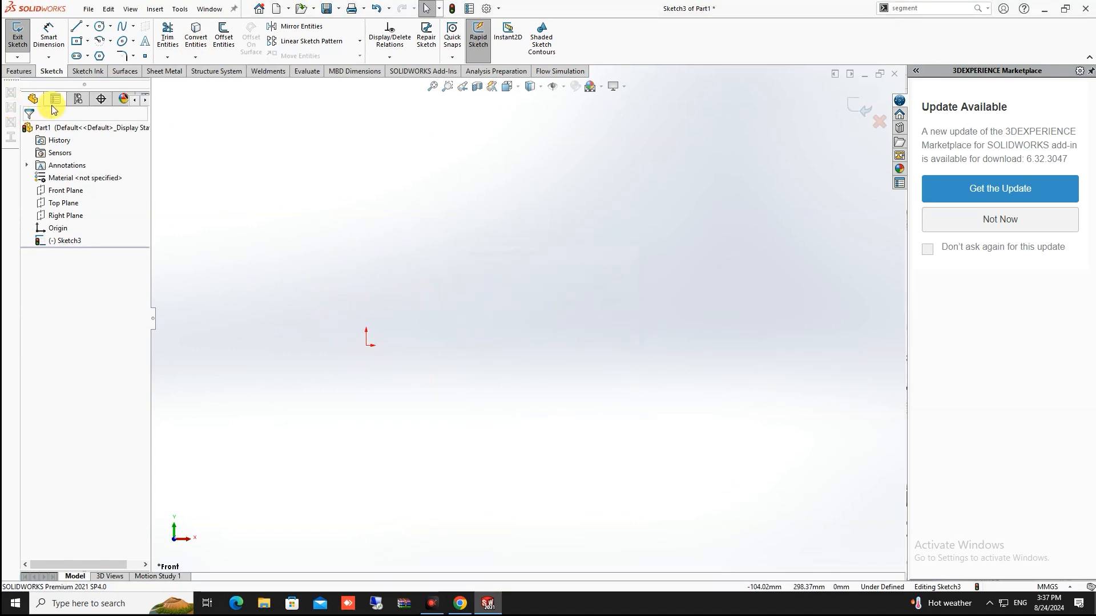
Draw a centre rectangle centred on the origin
{"action": "left_click", "coordinate": [76, 40]}
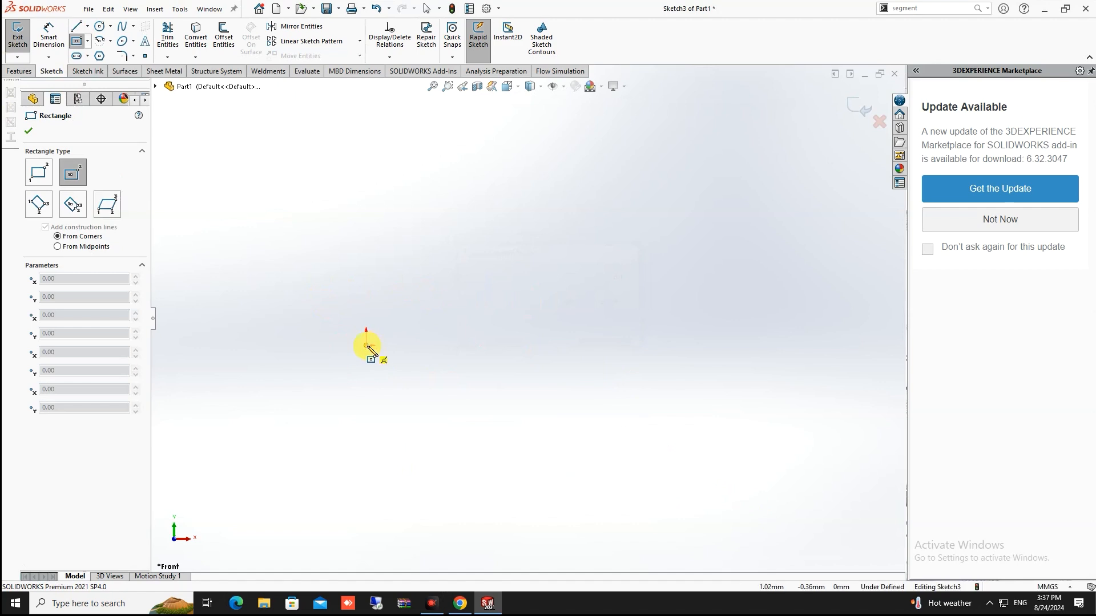
{"action": "left_click", "coordinate": [366, 345]}
{"action": "left_click", "coordinate": [479, 246]}
{"action": "scroll", "coordinate": [451, 319], "scroll_direction": "up", "scroll_amount": 3}
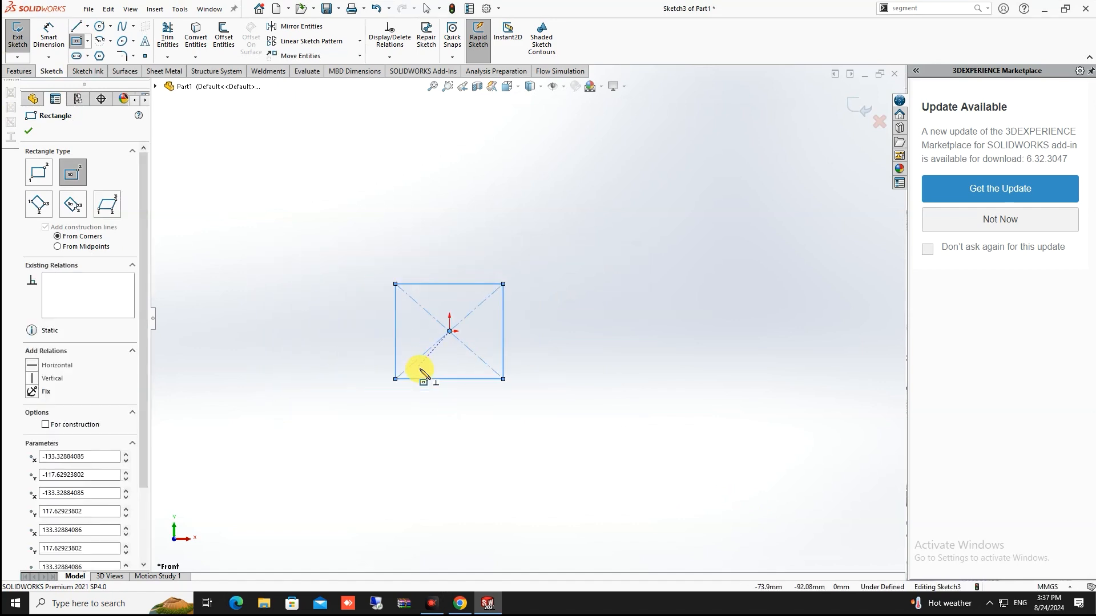
{"action": "key", "text": "Escape"}
{"action": "scroll", "coordinate": [402, 343], "scroll_direction": "down", "scroll_amount": 5}
{"action": "scroll", "coordinate": [550, 294], "scroll_direction": "up", "scroll_amount": 3}
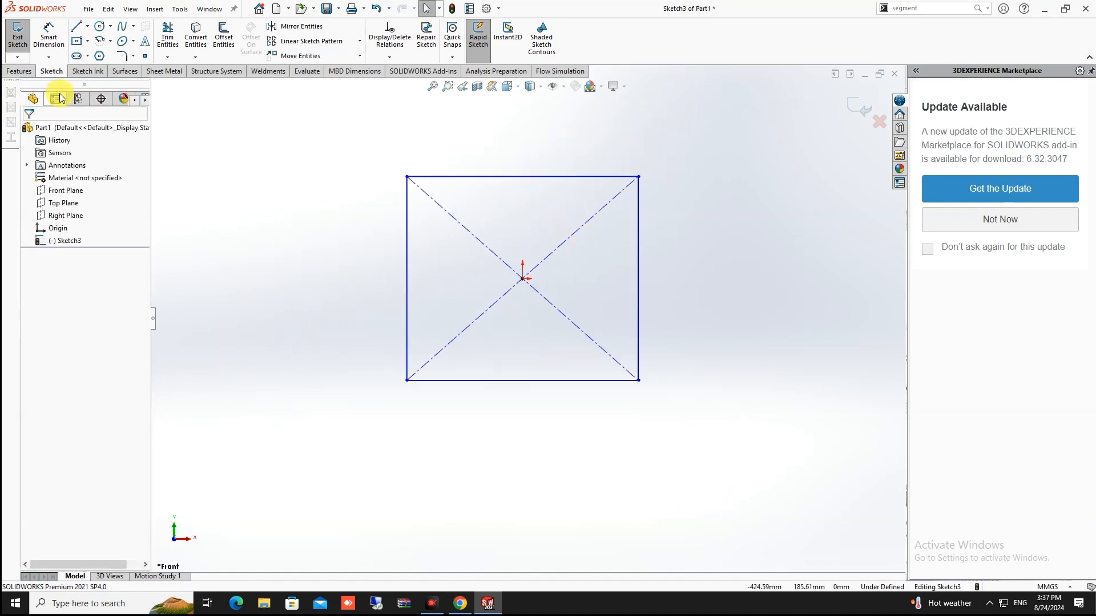
Extrude the centred rectangle to a depth of 500 mm as Boss-Extrude1
{"action": "left_click", "coordinate": [18, 71]}
{"action": "left_click", "coordinate": [22, 37]}
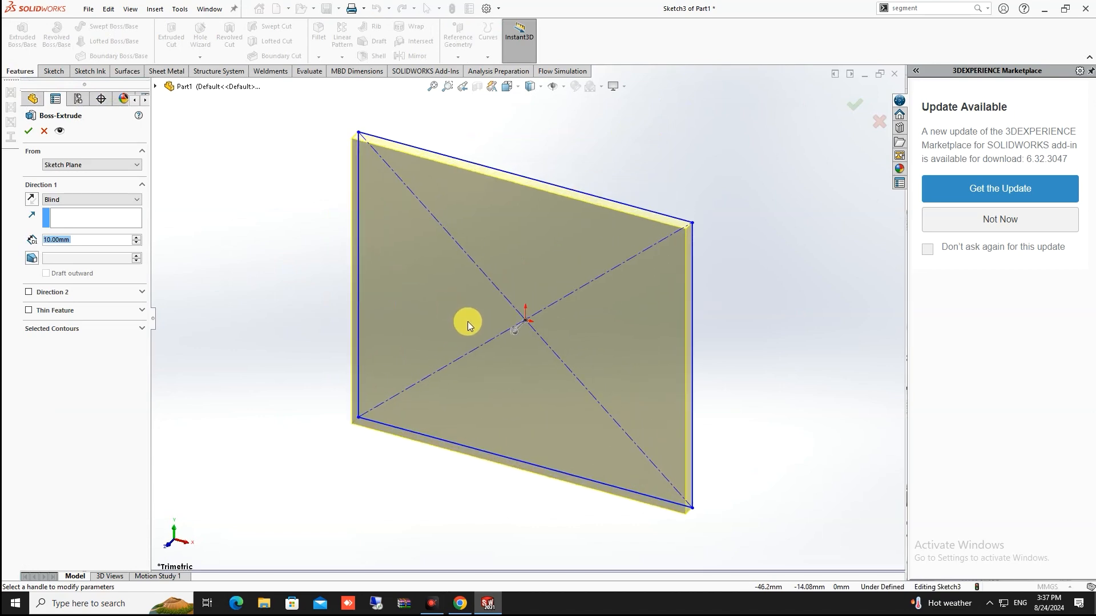
{"action": "middle_click_drag", "start_coordinate": [467, 323], "coordinate": [594, 223]}
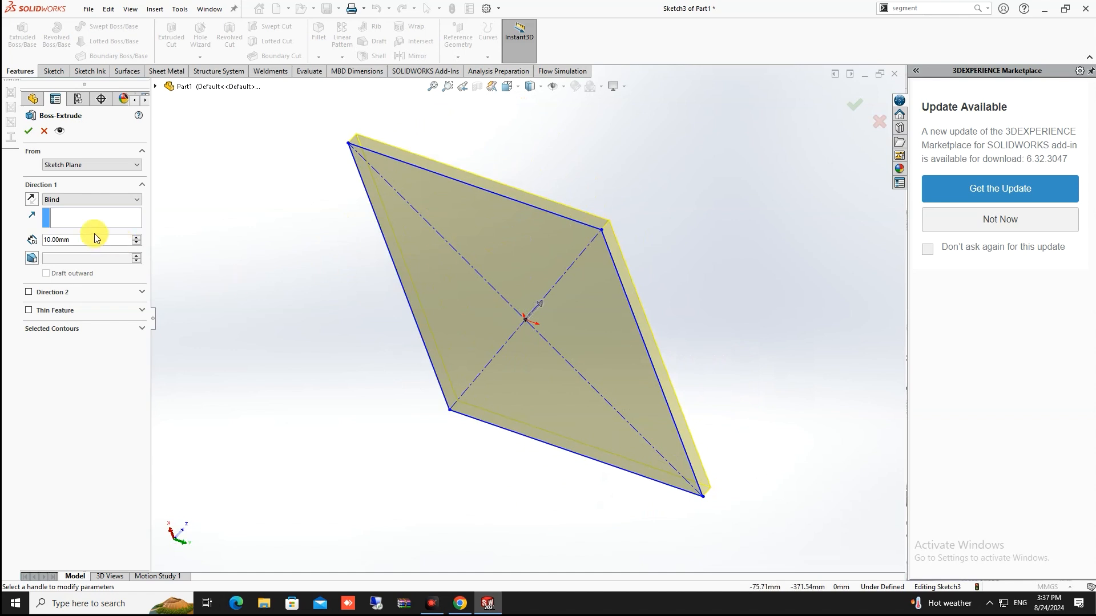
{"action": "left_click", "coordinate": [75, 240]}
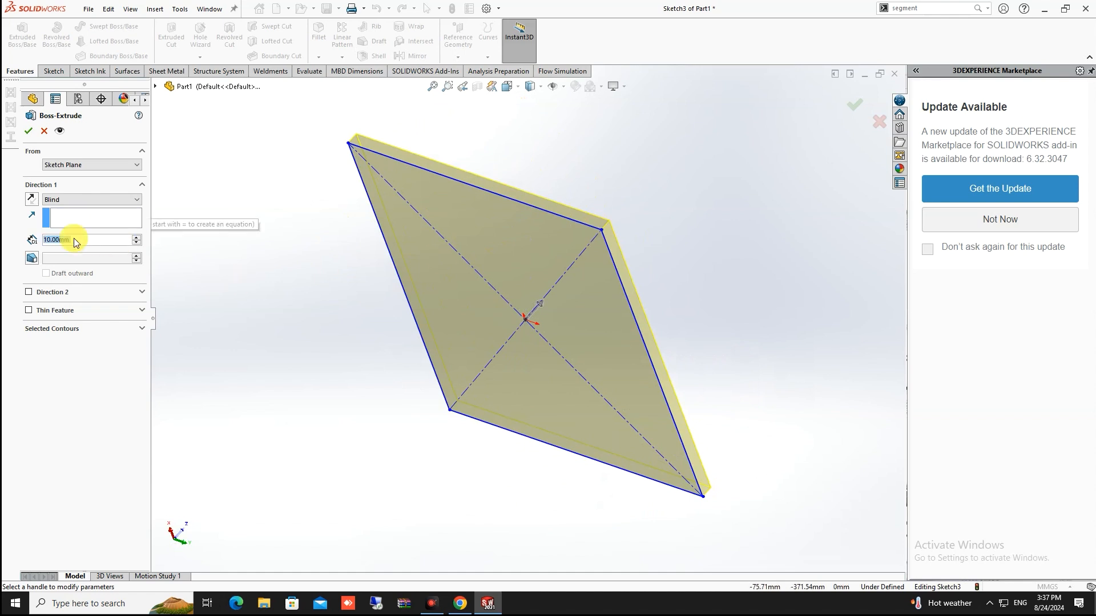
{"action": "type", "text": "5"}
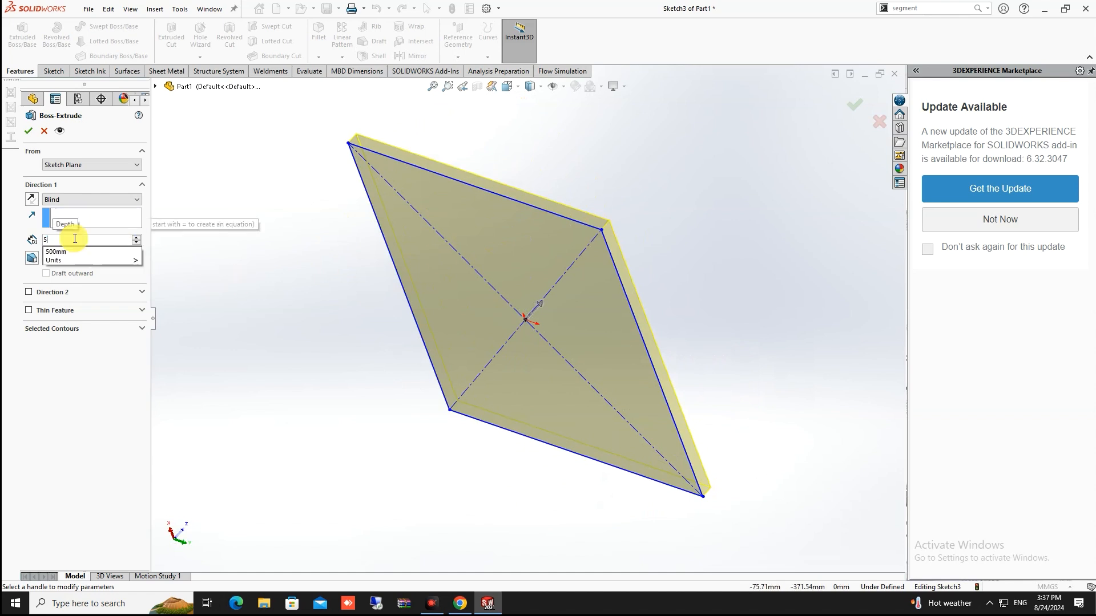
{"action": "type", "text": "00"}
{"action": "key", "text": "Return"}
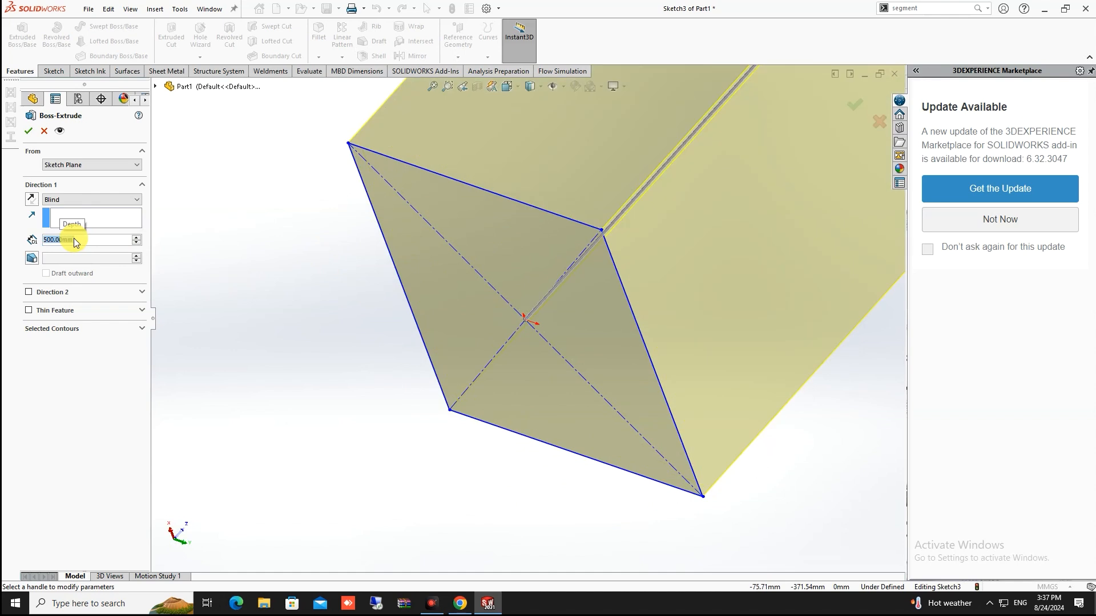
{"action": "scroll", "coordinate": [636, 356], "scroll_direction": "up", "scroll_amount": 6}
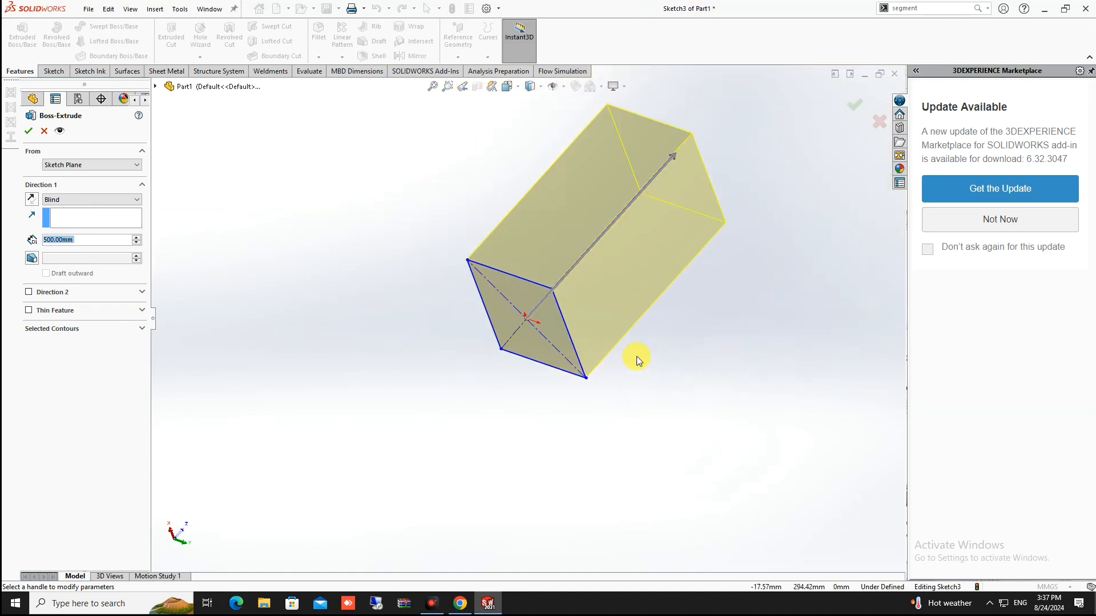
{"action": "left_click", "coordinate": [854, 107]}
{"action": "middle_click_drag", "start_coordinate": [728, 172], "coordinate": [557, 251]}
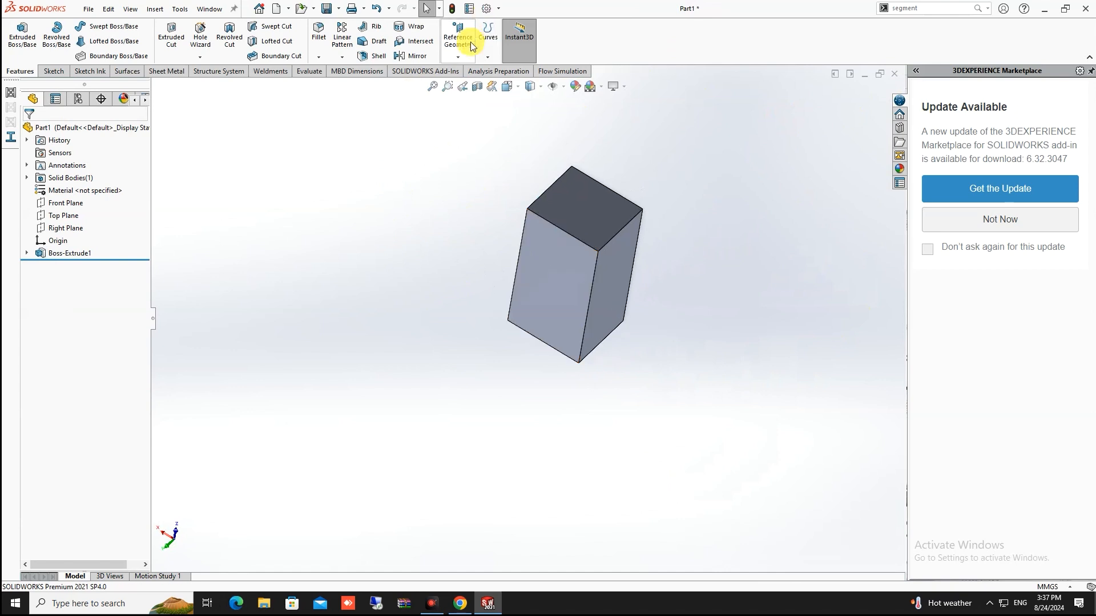
Create Plane1 offset 200 mm above the block's top face
{"action": "left_click", "coordinate": [458, 57]}
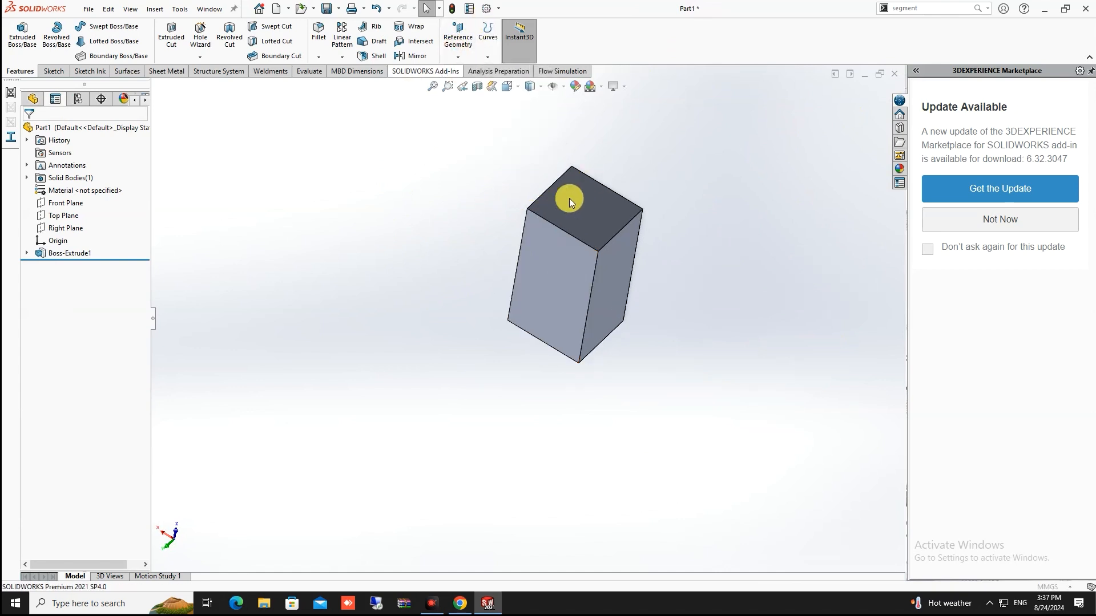
{"action": "left_click", "coordinate": [575, 206]}
{"action": "middle_click_drag", "start_coordinate": [582, 213], "coordinate": [521, 172]}
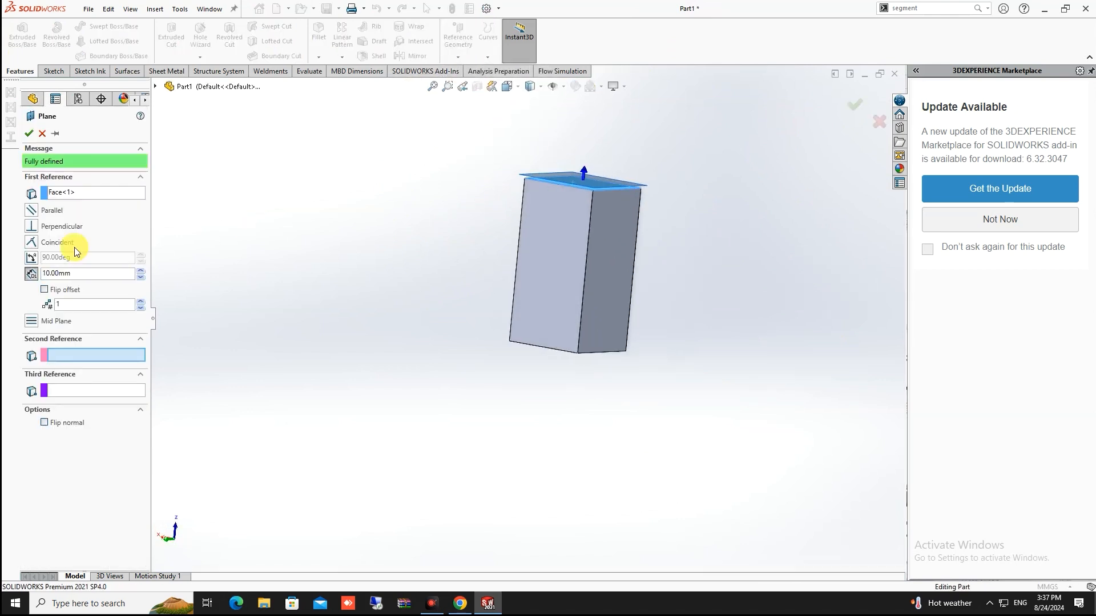
{"action": "left_click", "coordinate": [75, 273]}
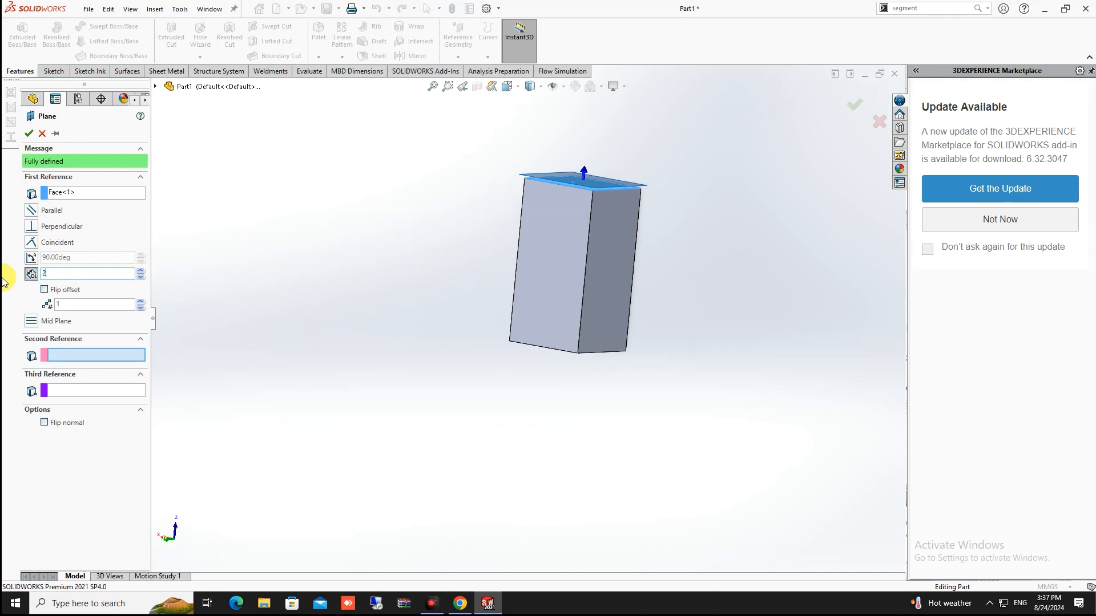
{"action": "key", "text": "Return"}
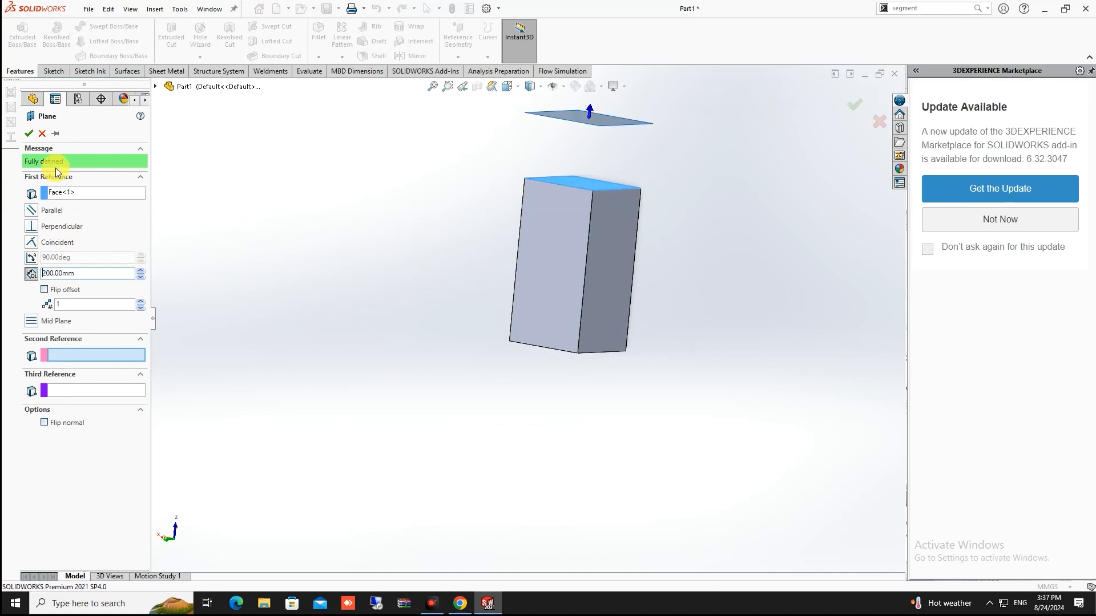
{"action": "left_click", "coordinate": [29, 133]}
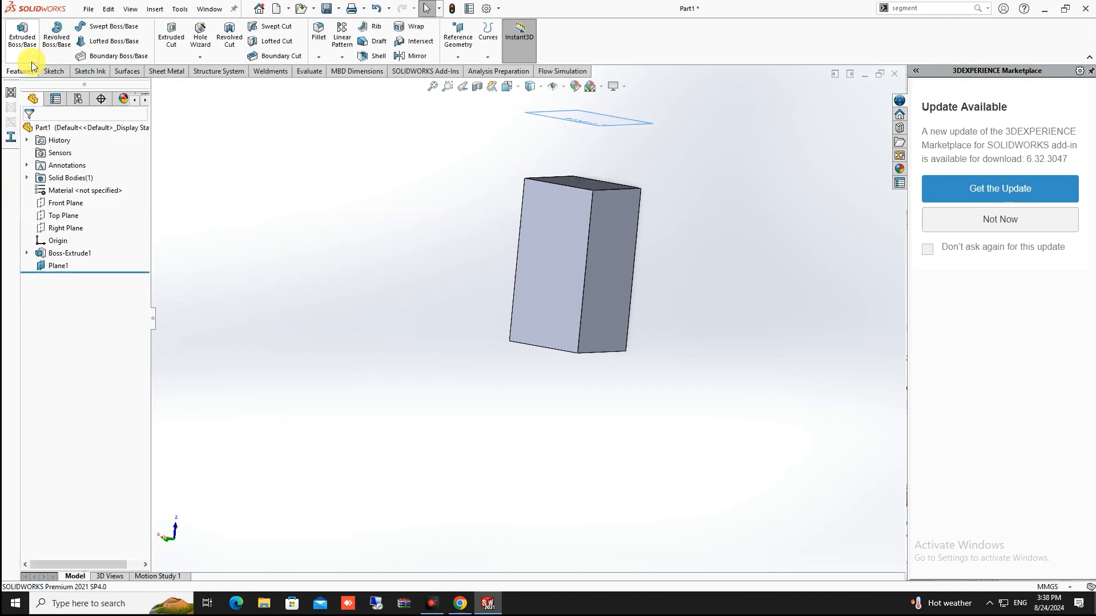
{"action": "left_click", "coordinate": [23, 40]}
{"action": "mouse_move", "coordinate": [494, 286]}
{"action": "middle_mouse_down"}
{"action": "mouse_move", "coordinate": [626, 257]}
{"action": "mouse_move", "coordinate": [502, 259]}
{"action": "mouse_move", "coordinate": [423, 308]}
{"action": "mouse_move", "coordinate": [536, 289]}
{"action": "mouse_move", "coordinate": [524, 305]}
{"action": "middle_mouse_up"}
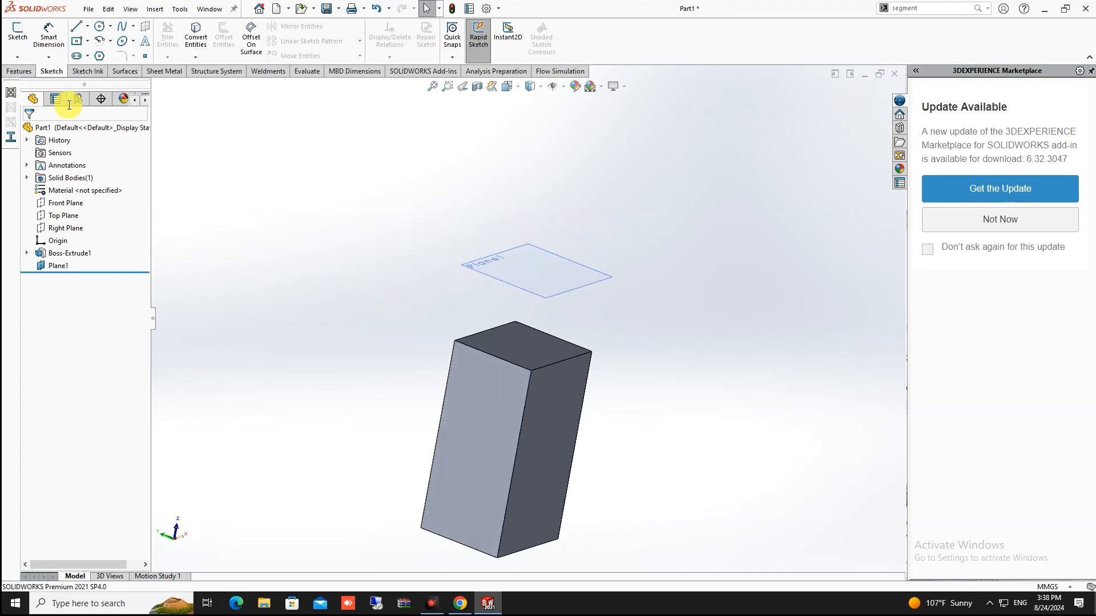
On Plane1, sketch an origin-centred ellipse, tilt it, and close the sketch
{"action": "left_click", "coordinate": [18, 50]}
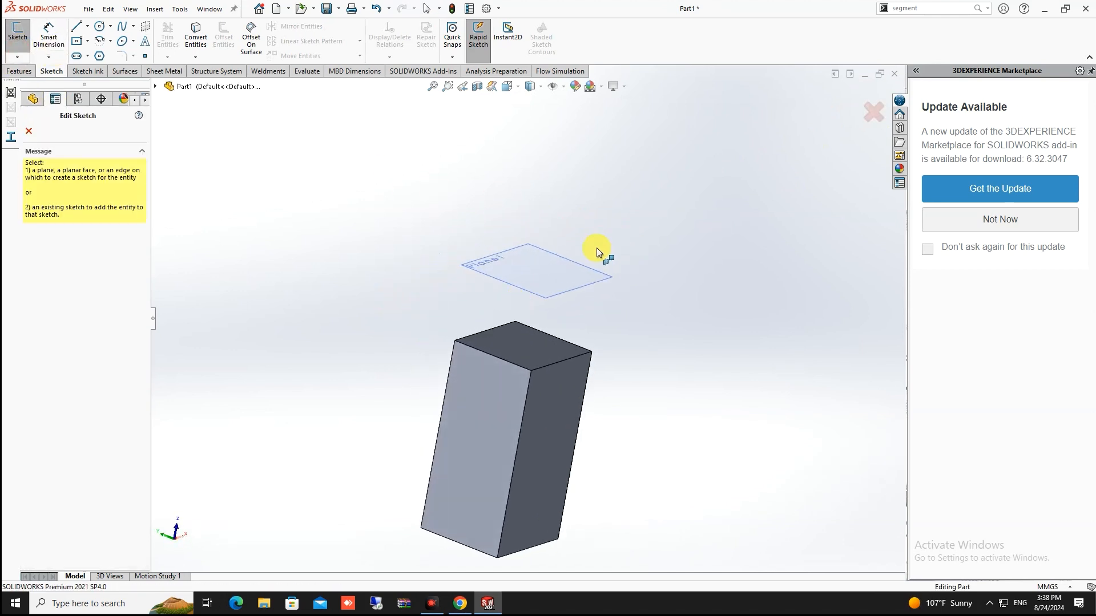
{"action": "left_click", "coordinate": [543, 280]}
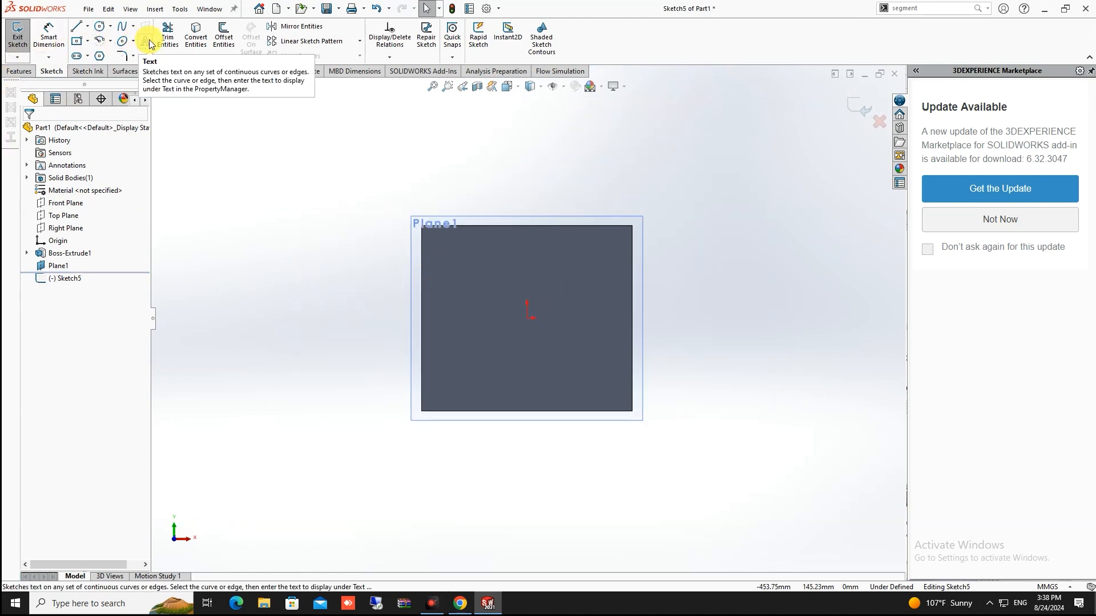
{"action": "left_click", "coordinate": [121, 45]}
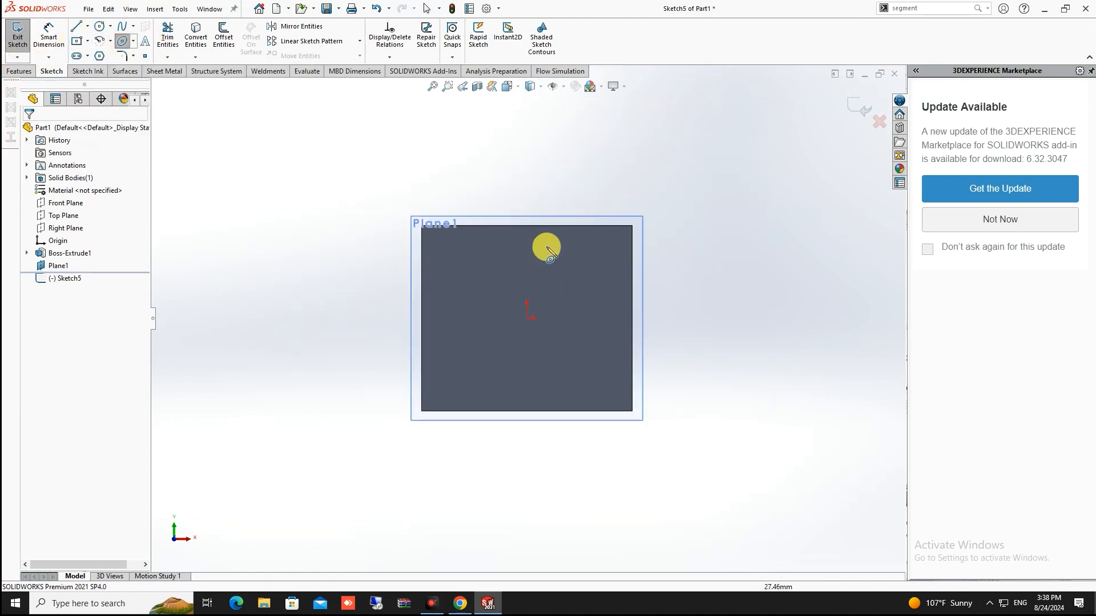
{"action": "left_click", "coordinate": [527, 318]}
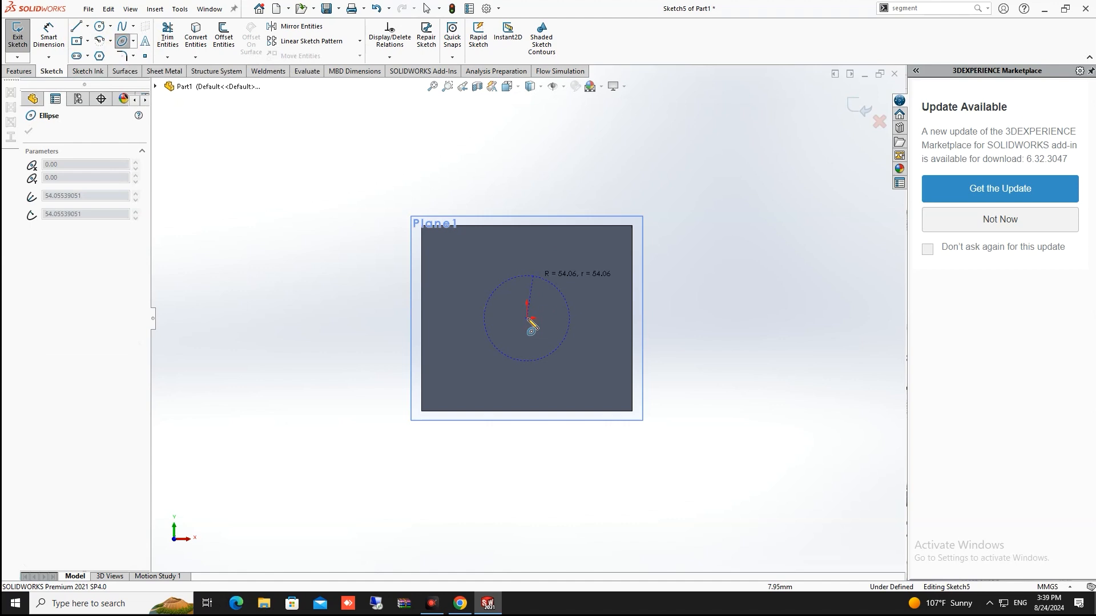
{"action": "left_click", "coordinate": [525, 188]}
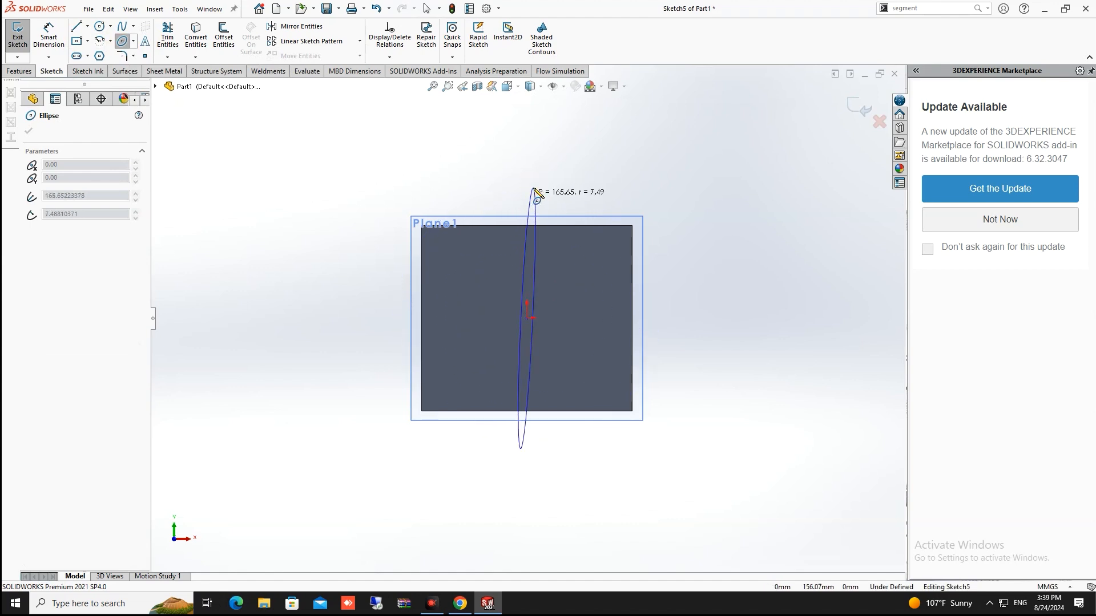
{"action": "left_click", "coordinate": [482, 195]}
{"action": "key", "text": "Escape"}
{"action": "left_click_drag", "start_coordinate": [531, 186], "coordinate": [599, 255]}
{"action": "left_click", "coordinate": [742, 137]}
{"action": "scroll", "coordinate": [742, 137], "scroll_direction": "up", "scroll_amount": 3}
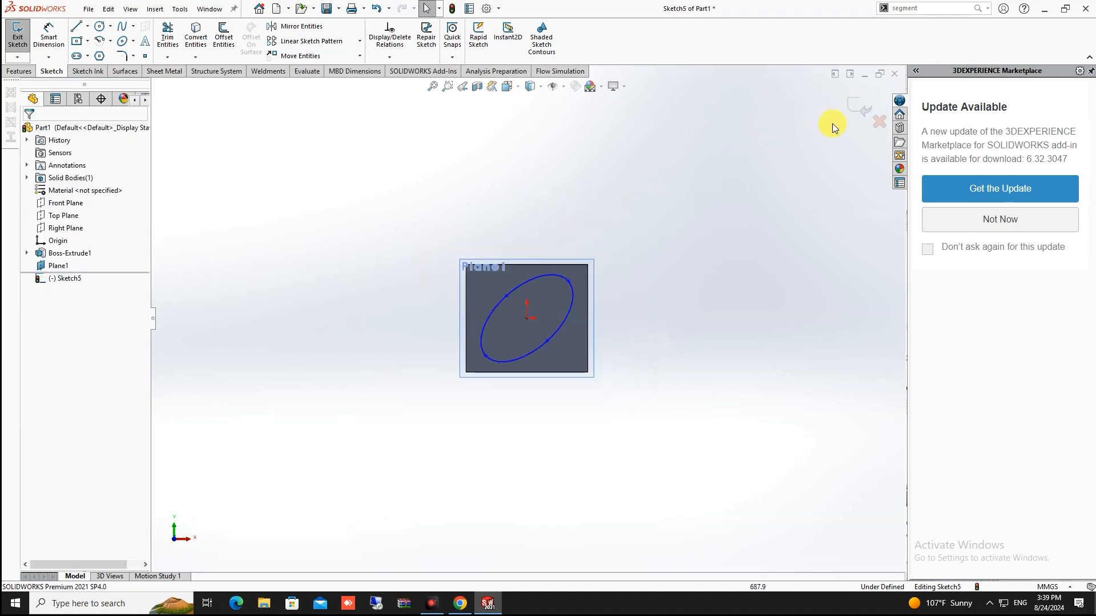
{"action": "left_click", "coordinate": [856, 111]}
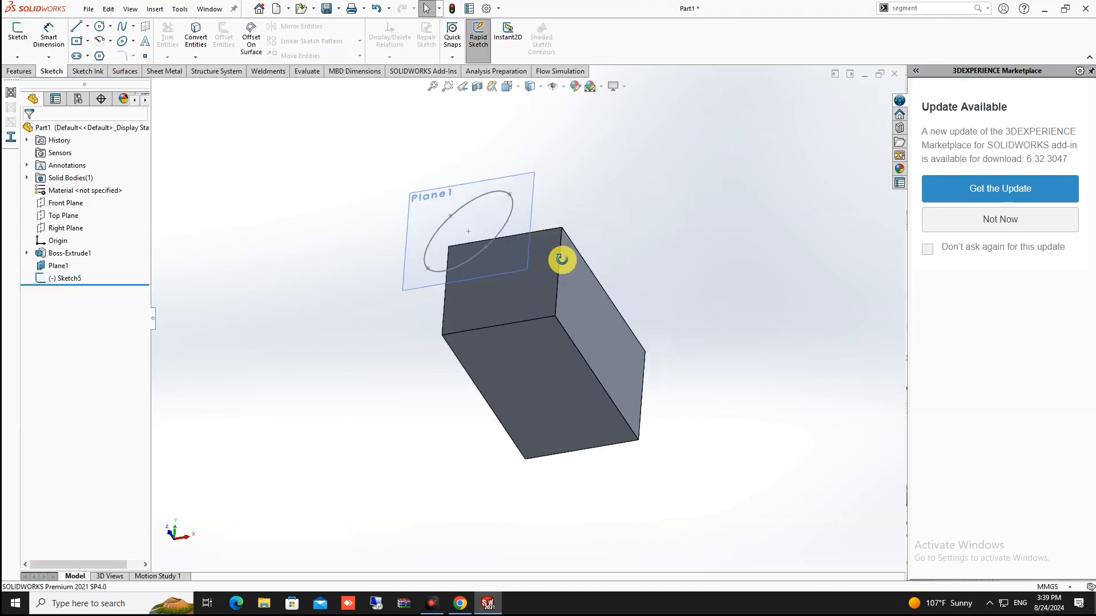
Start a sketch on the block's top face and convert the Sketch5 ellipse into it
{"action": "scroll", "coordinate": [544, 189], "scroll_direction": "down", "scroll_amount": 3}
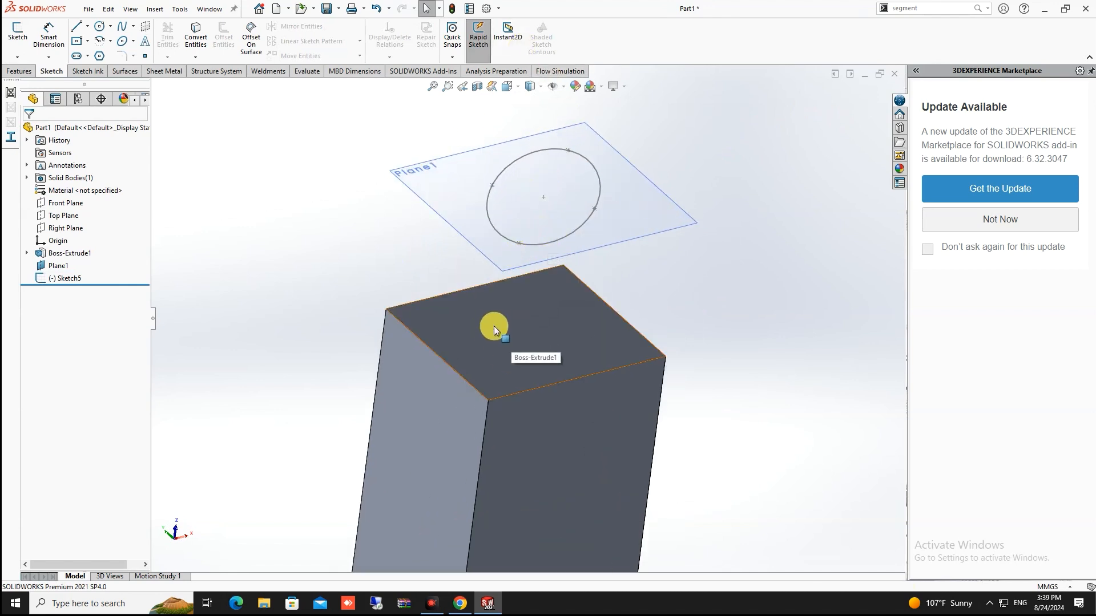
{"action": "left_click", "coordinate": [519, 338]}
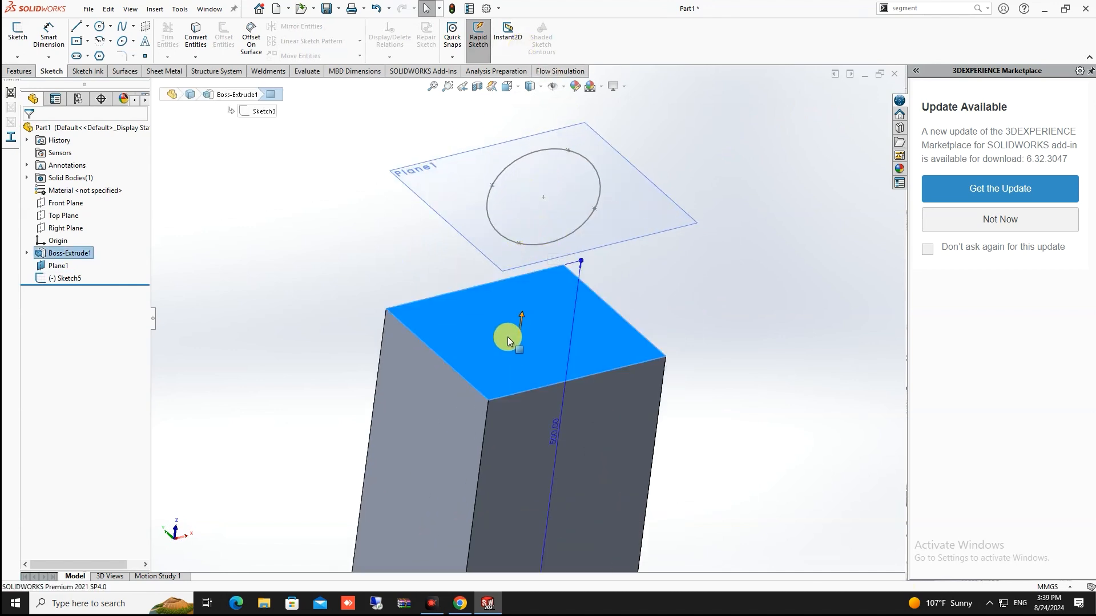
{"action": "left_click", "coordinate": [288, 278]}
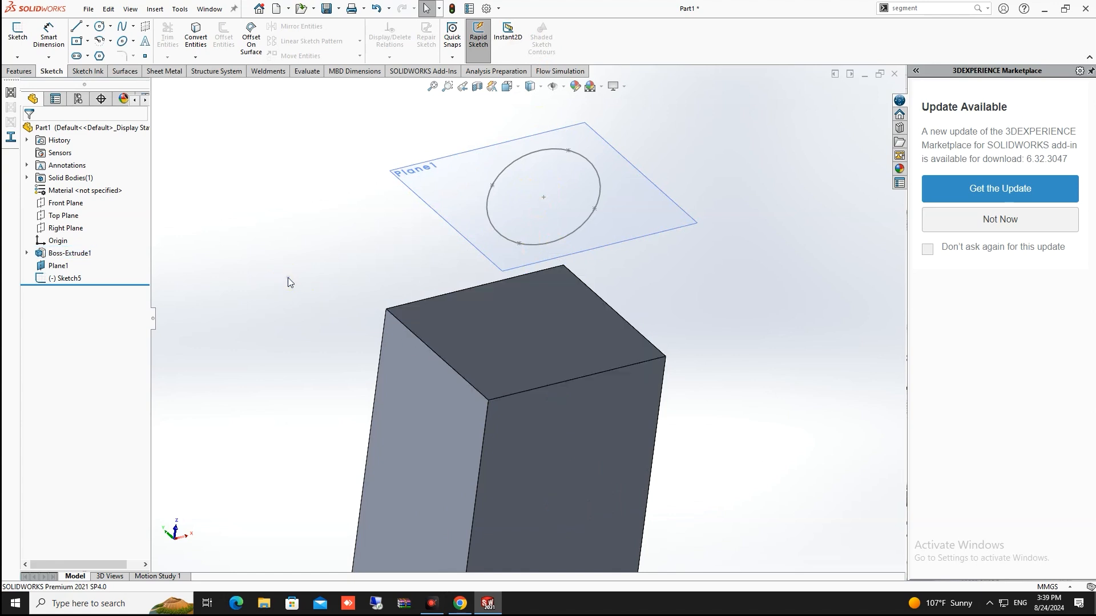
{"action": "left_click", "coordinate": [467, 345]}
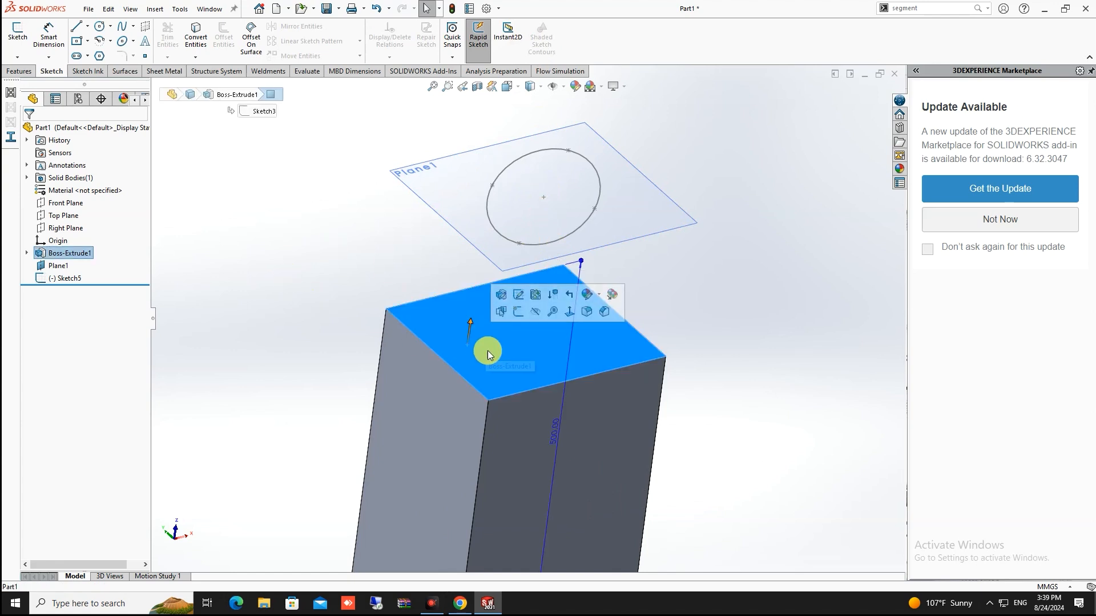
{"action": "left_click", "coordinate": [20, 33]}
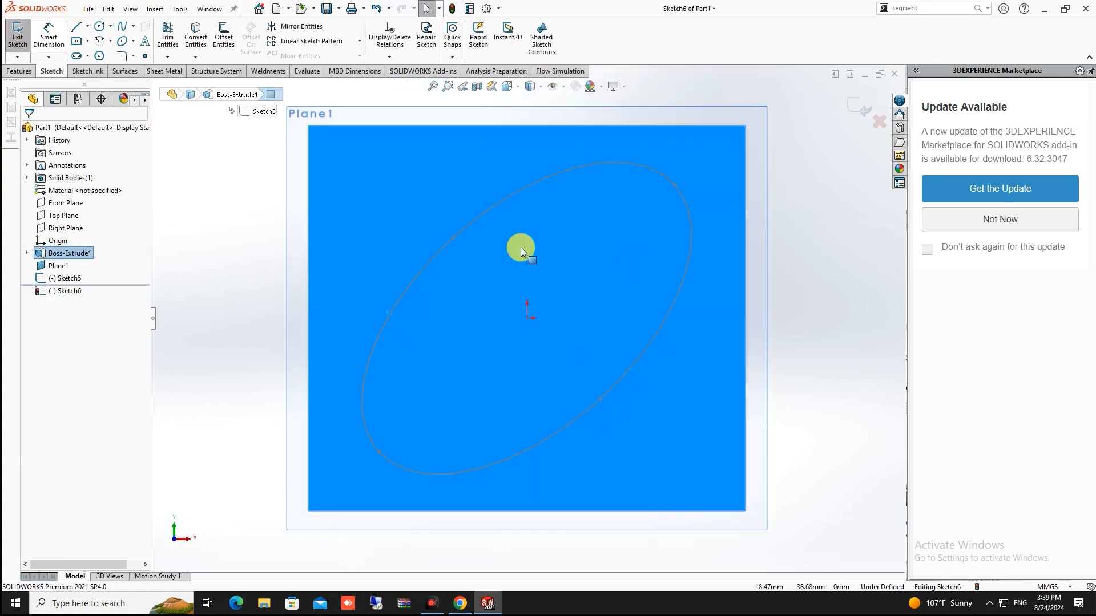
{"action": "left_click", "coordinate": [68, 279]}
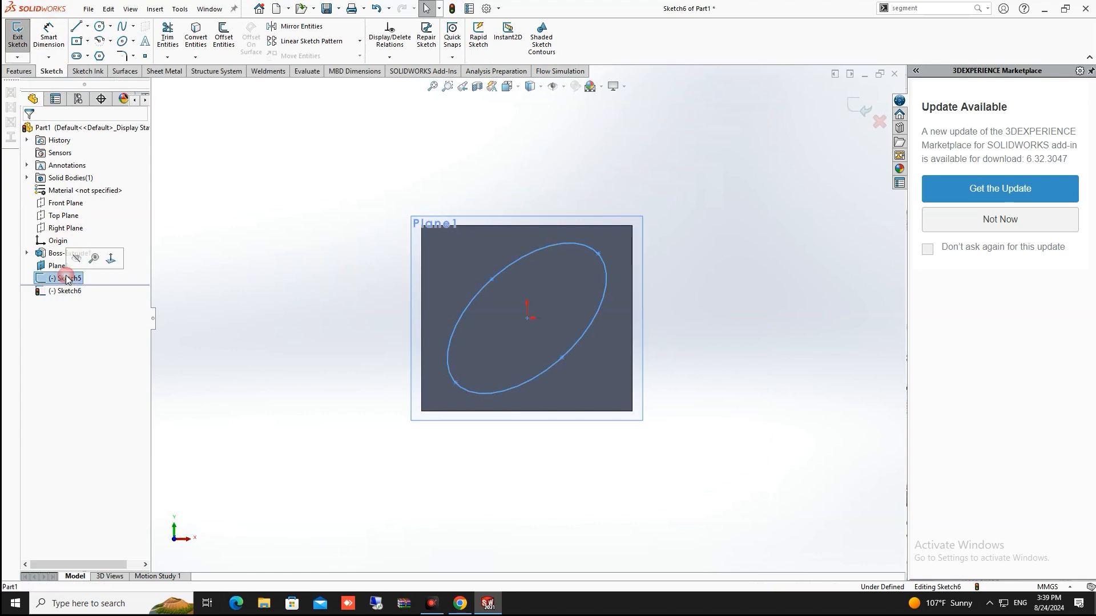
{"action": "left_click", "coordinate": [572, 243]}
{"action": "left_click", "coordinate": [194, 35]}
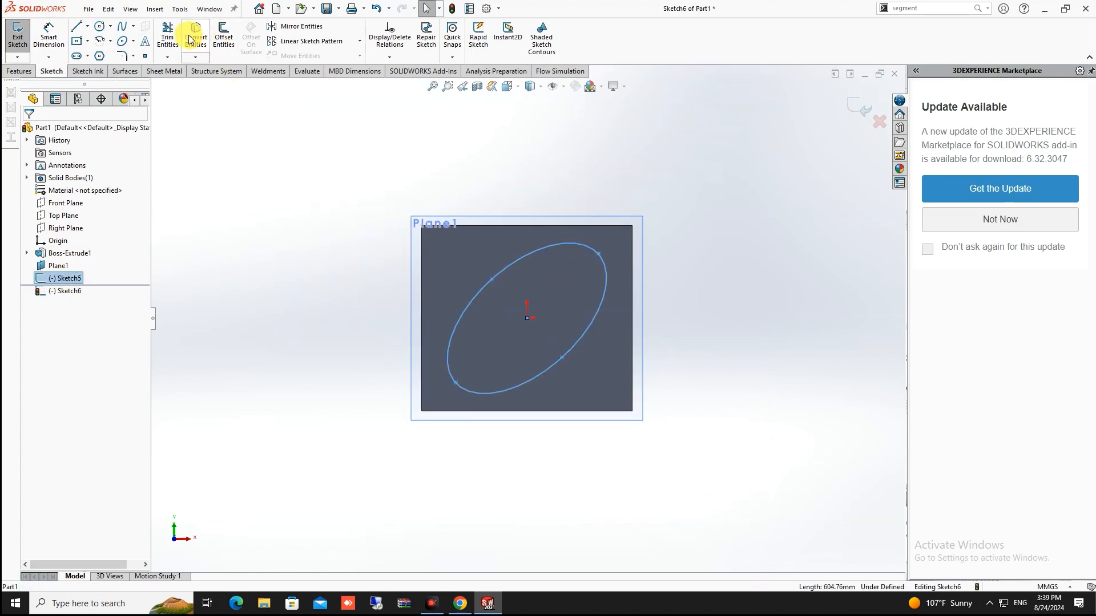
Orbit the model to compare the converted profile with the ellipse on Plane1
{"action": "mouse_move", "coordinate": [542, 475]}
{"action": "middle_mouse_down"}
{"action": "mouse_move", "coordinate": [533, 428]}
{"action": "mouse_move", "coordinate": [568, 405]}
{"action": "mouse_move", "coordinate": [660, 392]}
{"action": "mouse_move", "coordinate": [602, 337]}
{"action": "mouse_move", "coordinate": [576, 169]}
{"action": "mouse_move", "coordinate": [542, 178]}
{"action": "mouse_move", "coordinate": [570, 158]}
{"action": "mouse_move", "coordinate": [533, 216]}
{"action": "mouse_move", "coordinate": [583, 215]}
{"action": "mouse_move", "coordinate": [579, 298]}
{"action": "mouse_move", "coordinate": [447, 325]}
{"action": "mouse_move", "coordinate": [462, 354]}
{"action": "mouse_move", "coordinate": [472, 286]}
{"action": "mouse_move", "coordinate": [534, 348]}
{"action": "mouse_move", "coordinate": [416, 420]}
{"action": "mouse_move", "coordinate": [472, 369]}
{"action": "mouse_move", "coordinate": [374, 379]}
{"action": "mouse_move", "coordinate": [384, 359]}
{"action": "mouse_move", "coordinate": [363, 365]}
{"action": "middle_mouse_up"}
{"action": "scroll", "coordinate": [579, 300], "scroll_direction": "down", "scroll_amount": 4}
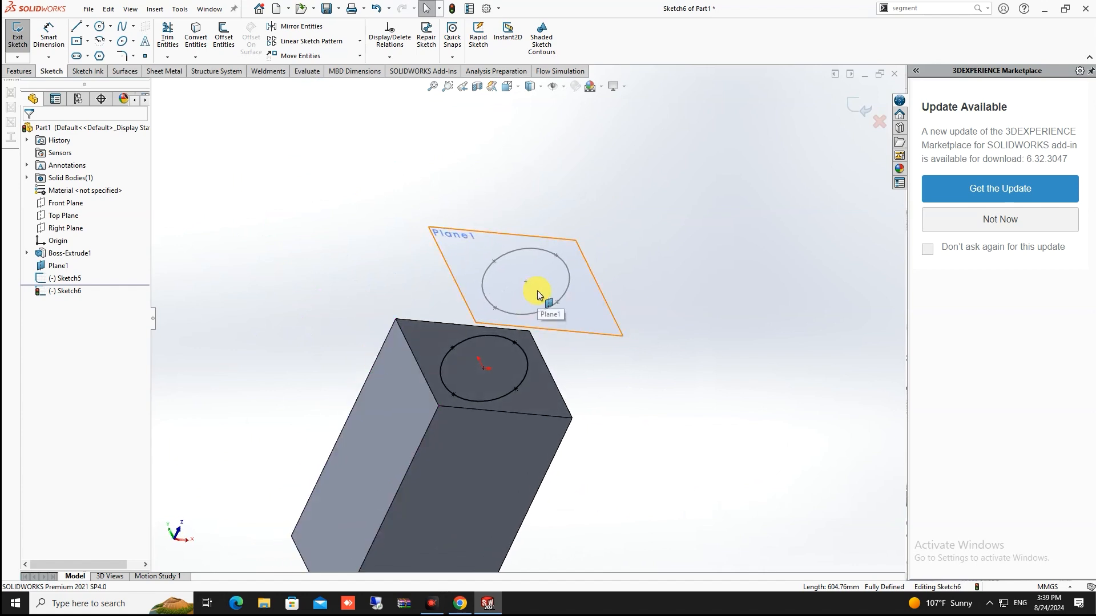
{"action": "middle_click_drag", "start_coordinate": [536, 289], "coordinate": [596, 289]}
{"action": "left_click", "coordinate": [576, 292]}
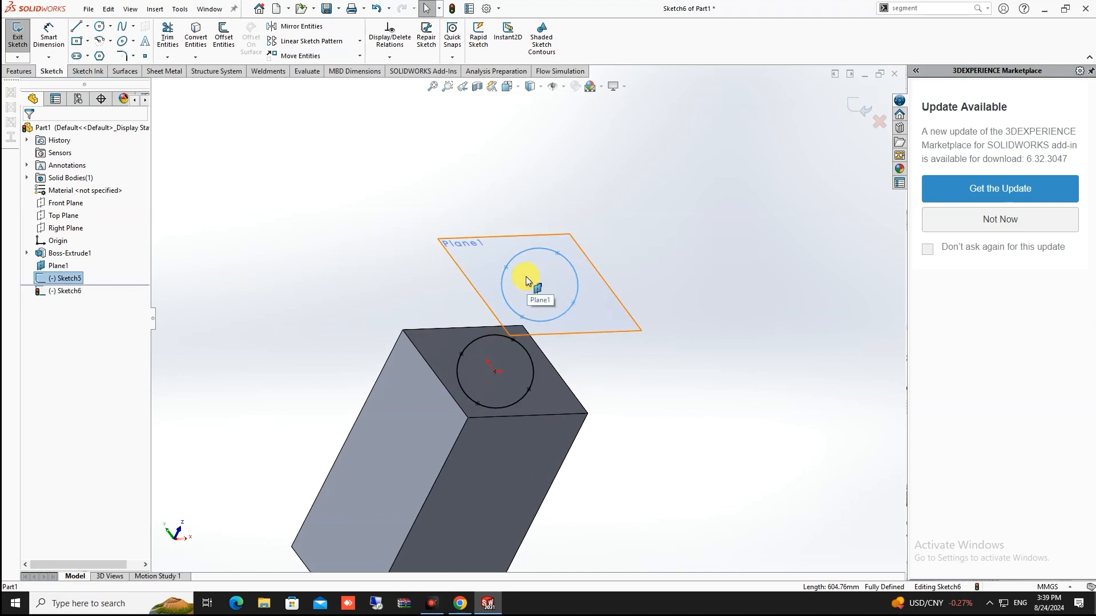
{"action": "mouse_move", "coordinate": [504, 353]}
{"action": "middle_mouse_down"}
{"action": "mouse_move", "coordinate": [519, 338]}
{"action": "mouse_move", "coordinate": [503, 362]}
{"action": "middle_mouse_up"}
{"action": "scroll", "coordinate": [503, 362], "scroll_direction": "down", "scroll_amount": 3}
{"action": "scroll", "coordinate": [503, 363], "scroll_direction": "down", "scroll_amount": 1}
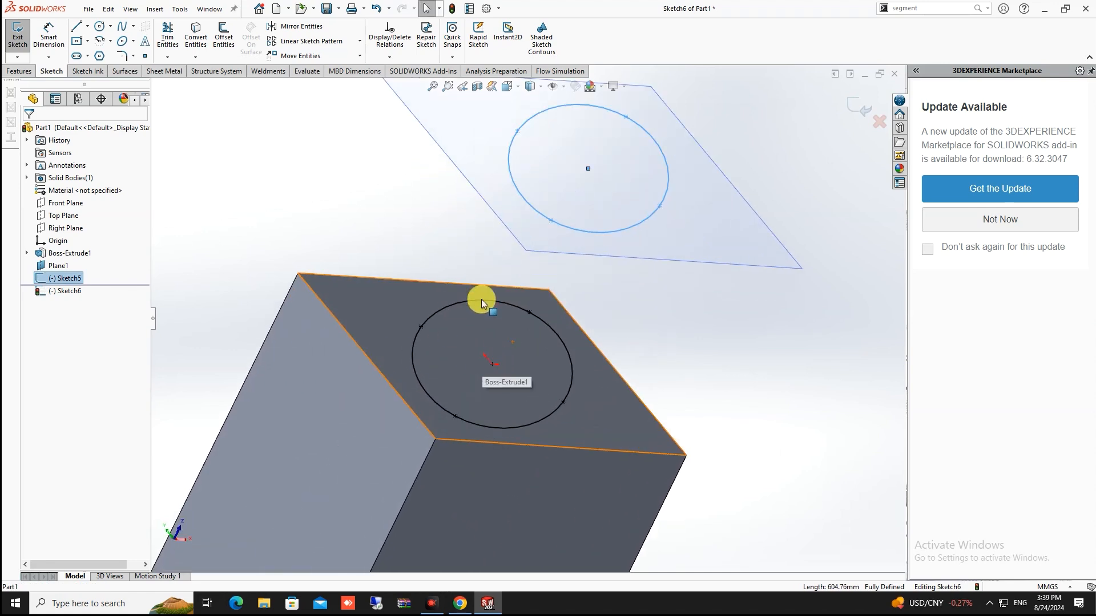
{"action": "scroll", "coordinate": [496, 348], "scroll_direction": "up", "scroll_amount": 3}
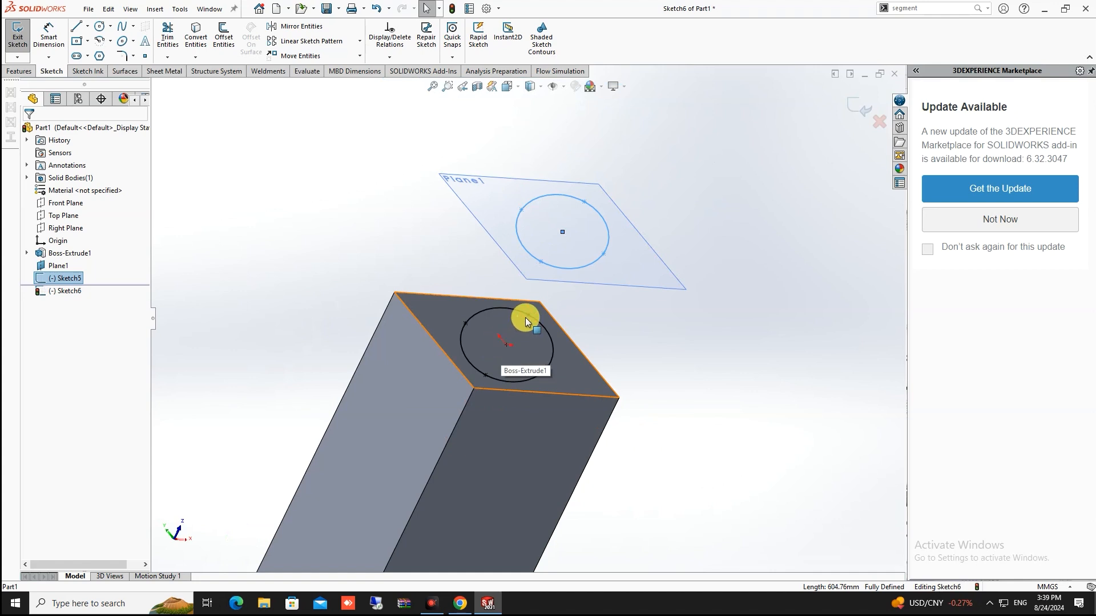
{"action": "middle_click_drag", "start_coordinate": [612, 268], "coordinate": [584, 279]}
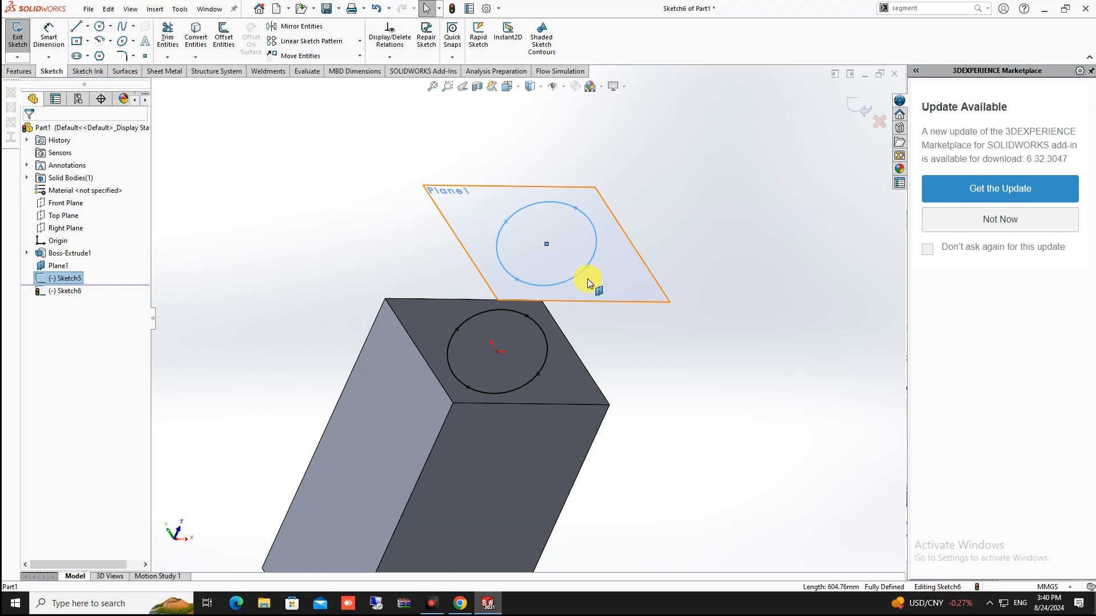
{"action": "mouse_move", "coordinate": [585, 314]}
{"action": "middle_mouse_down"}
{"action": "mouse_move", "coordinate": [574, 344]}
{"action": "mouse_move", "coordinate": [541, 296]}
{"action": "mouse_move", "coordinate": [583, 296]}
{"action": "mouse_move", "coordinate": [592, 362]}
{"action": "mouse_move", "coordinate": [479, 365]}
{"action": "mouse_move", "coordinate": [486, 415]}
{"action": "mouse_move", "coordinate": [567, 348]}
{"action": "mouse_move", "coordinate": [543, 358]}
{"action": "middle_mouse_up"}
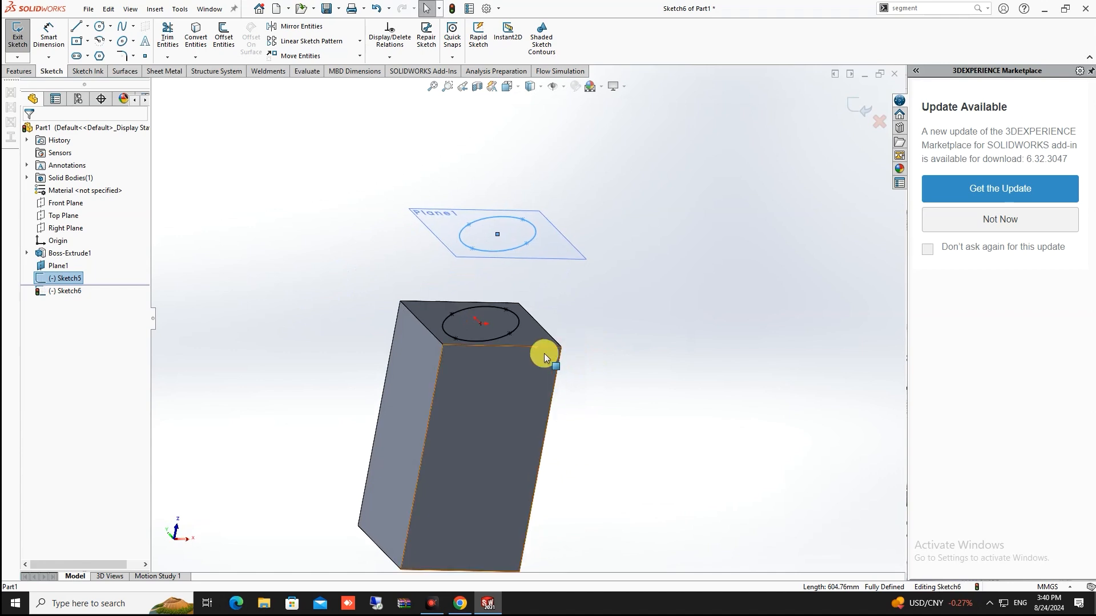
{"action": "mouse_move", "coordinate": [403, 289]}
{"action": "middle_mouse_down"}
{"action": "mouse_move", "coordinate": [416, 335]}
{"action": "mouse_move", "coordinate": [392, 335]}
{"action": "mouse_move", "coordinate": [389, 318]}
{"action": "mouse_move", "coordinate": [425, 298]}
{"action": "mouse_move", "coordinate": [399, 291]}
{"action": "mouse_move", "coordinate": [405, 308]}
{"action": "middle_mouse_up"}
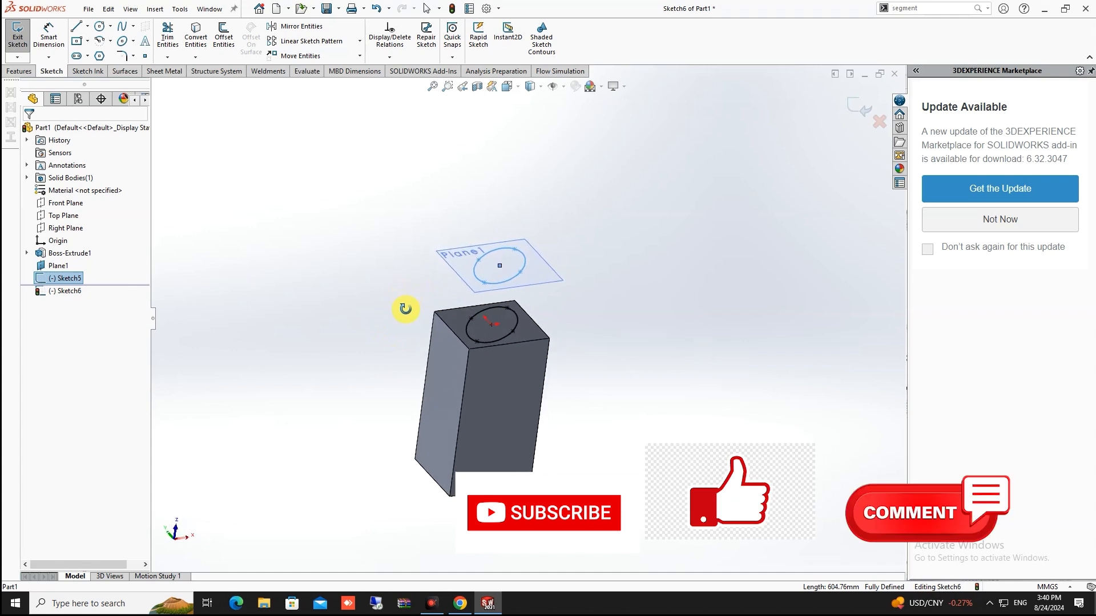